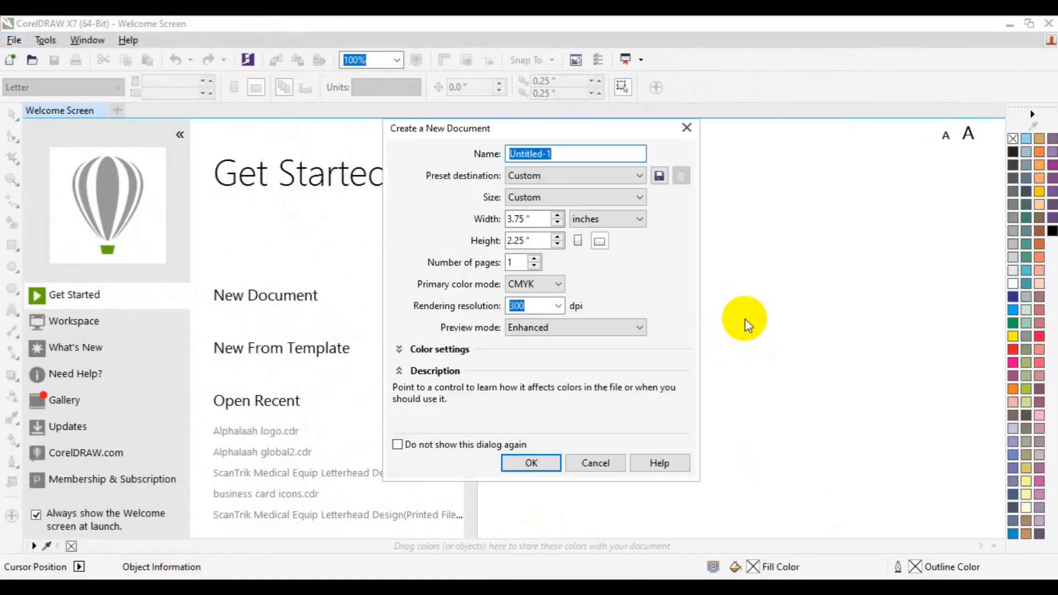
Name the document 'Print Ready Business Card Design', keeping 3.75 × 2.25 in, CMYK, 300 dpi
type("Print ")
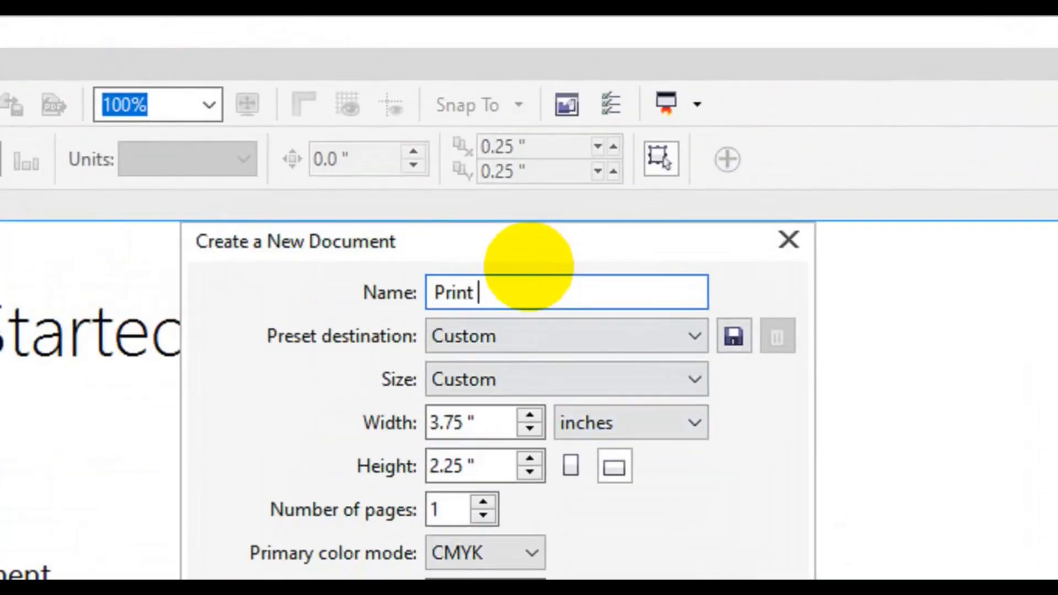
type("Ready Busi")
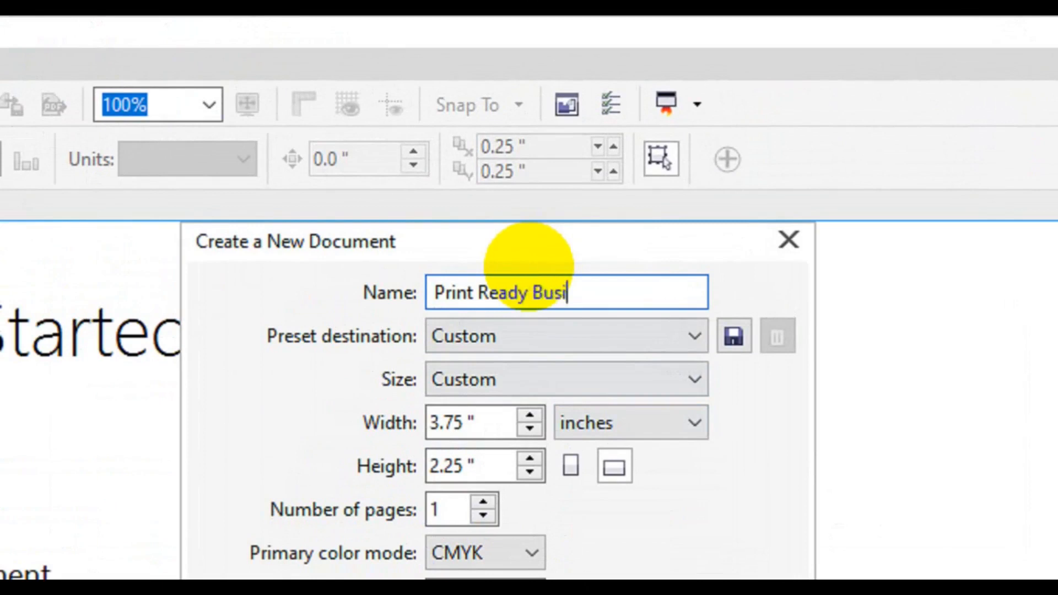
type("ness Card Desi")
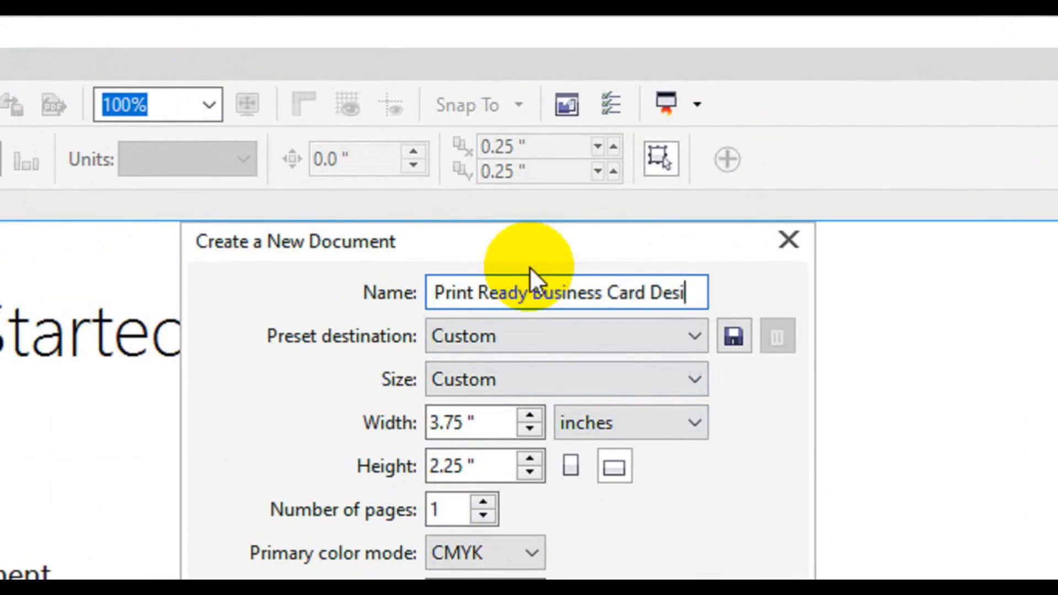
type("gn")
key("Tab")
key("Tab")
key("Tab")
key("Tab")
key("Tab")
key("Tab")
key("Tab")
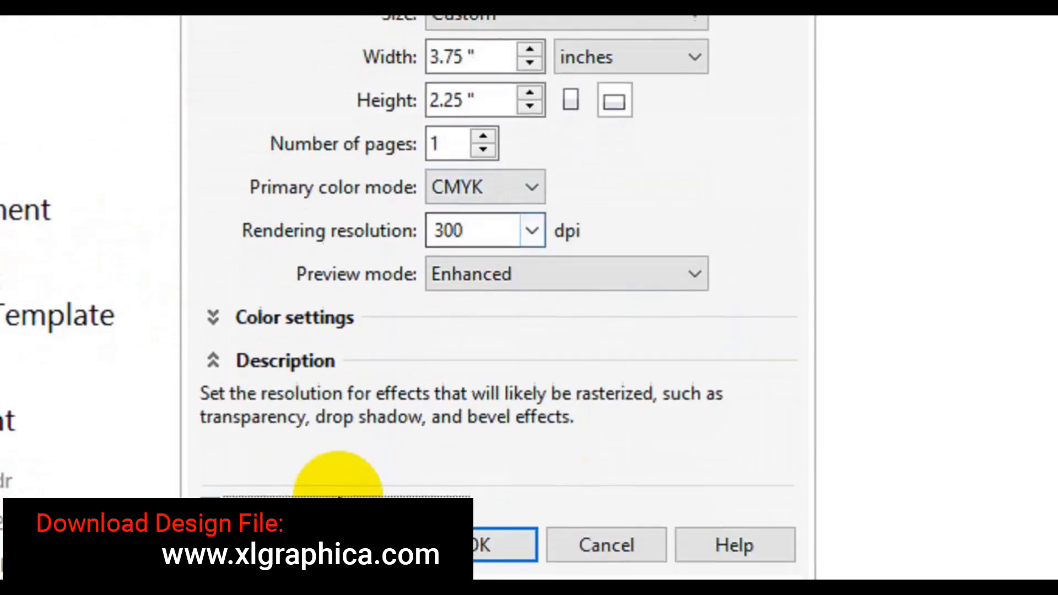
left_click(488, 452)
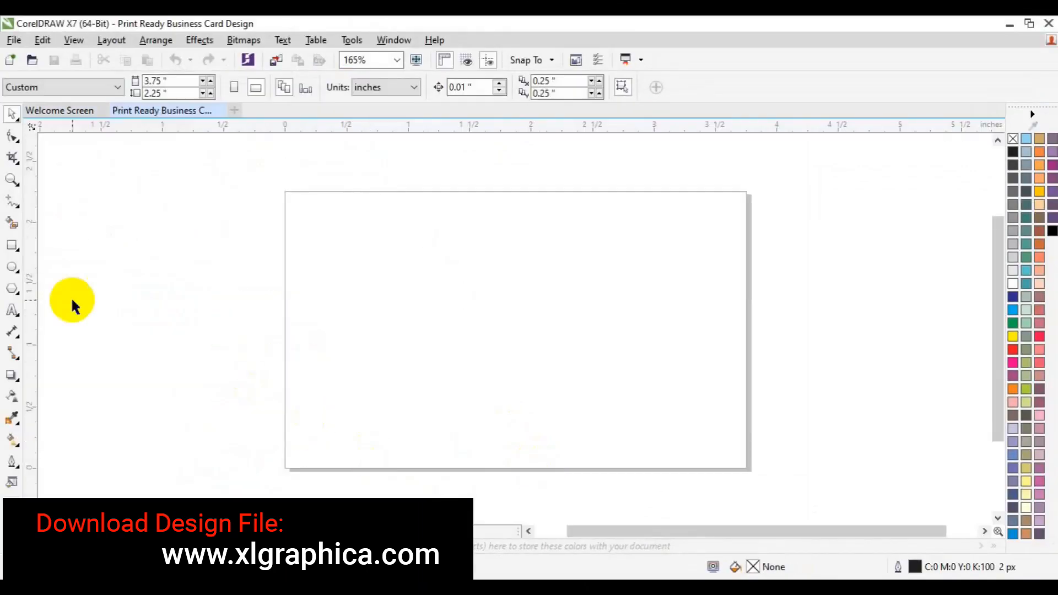
Draw a 3.5 × 2.0 inch rectangle and drag guidelines to its four edges
left_click(12, 245)
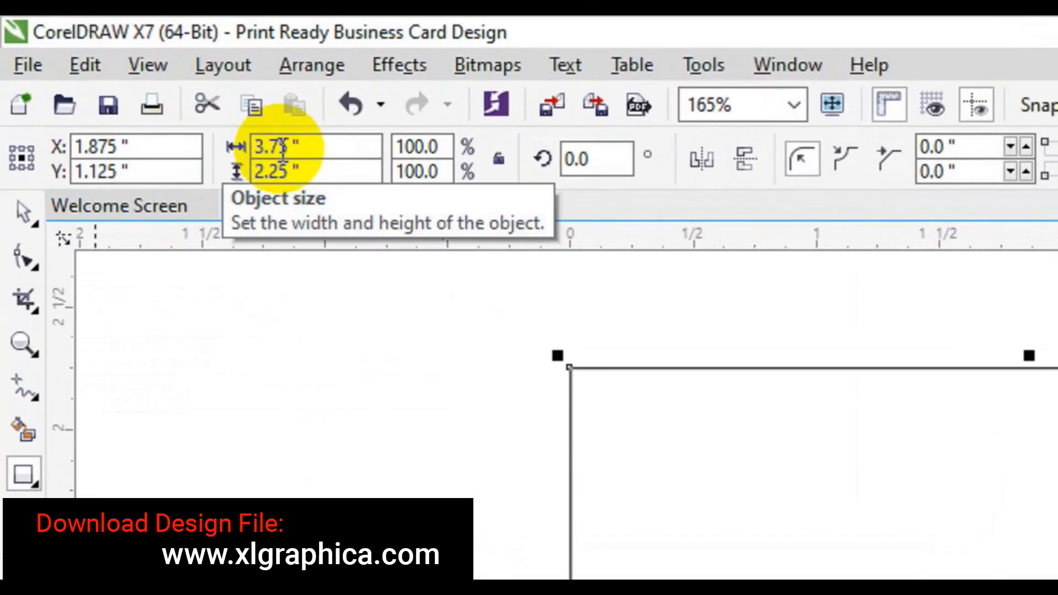
double_click(280, 147)
type("3.5")
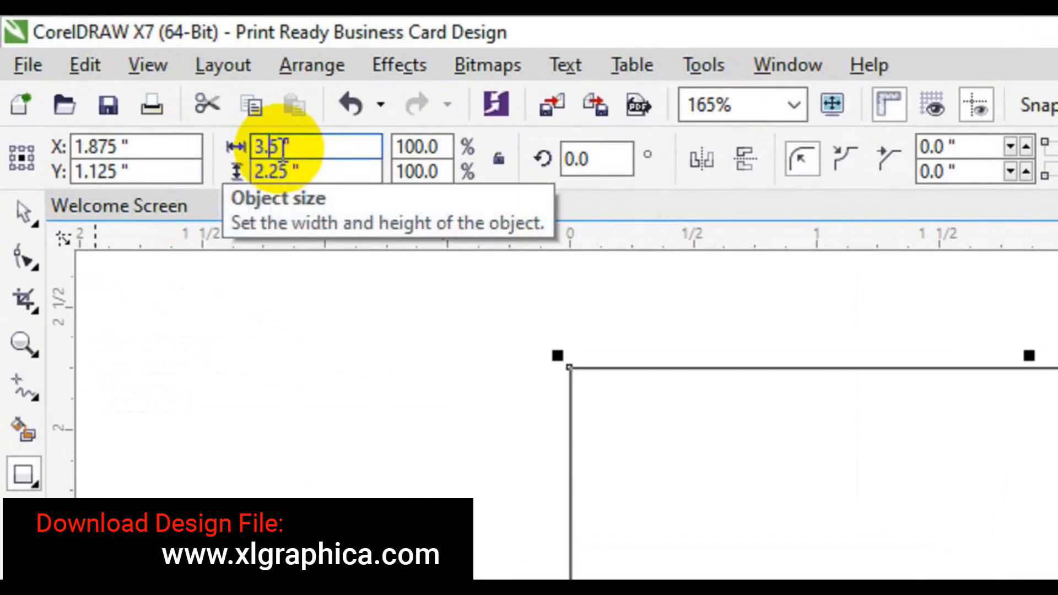
left_click(287, 171)
key("BackSpace")
key("BackSpace")
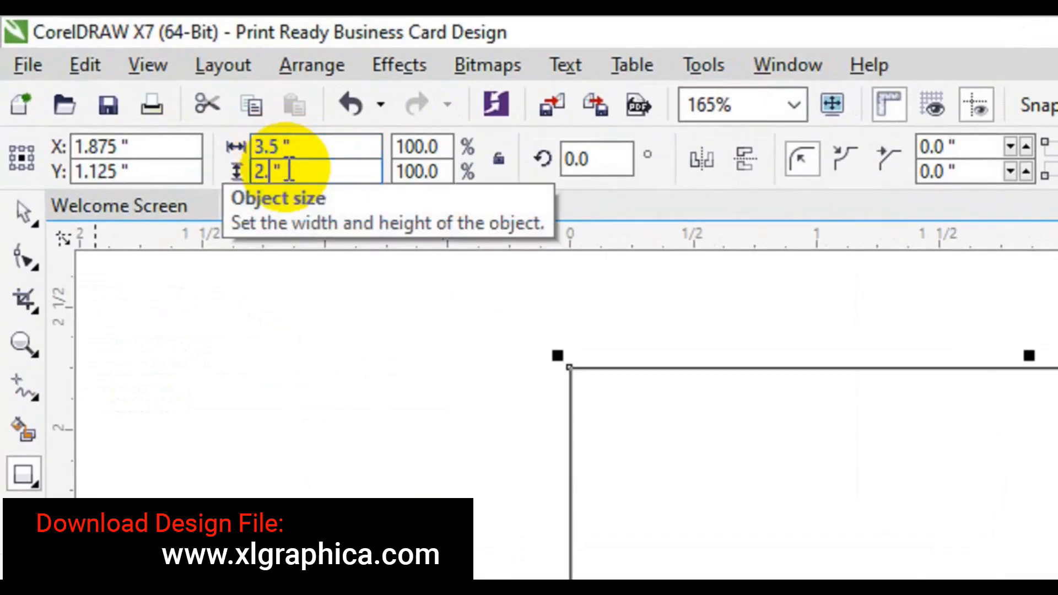
type("0")
key("Return")
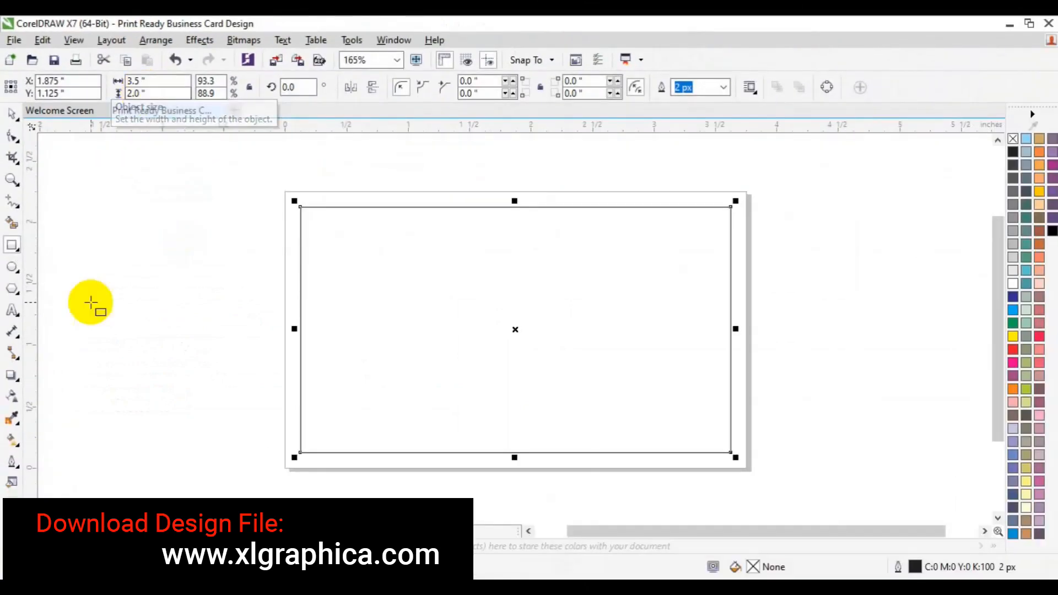
left_click_drag(35, 314, 300, 347)
left_click_drag(484, 128, 488, 207)
left_click_drag(489, 129, 498, 453)
left_click_drag(36, 381, 730, 354)
Resize the rectangle to 3.25 × 1.75 inches, guide its edges, then delete it
left_click(634, 356)
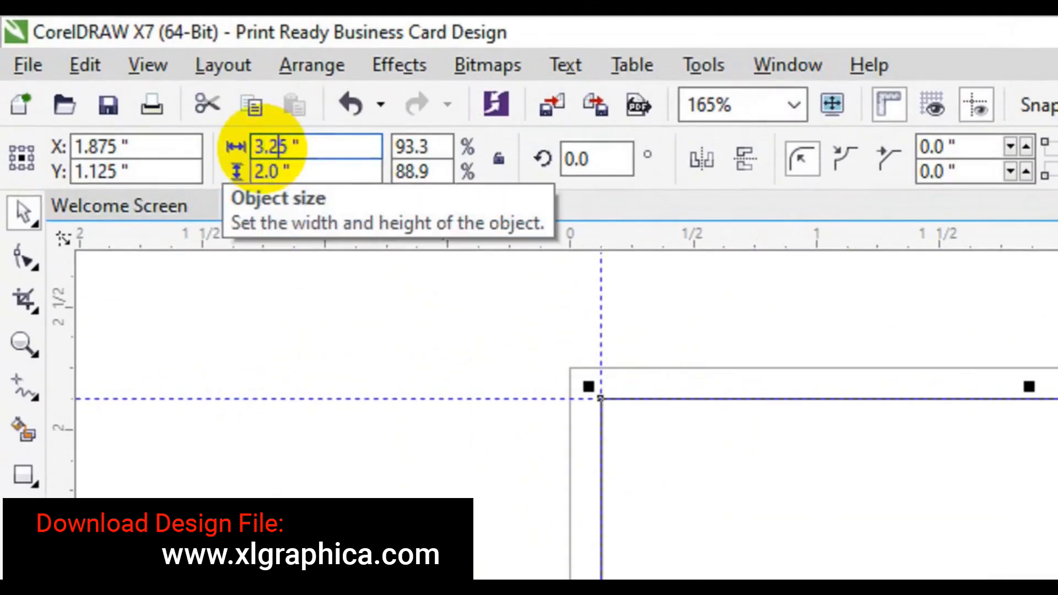
left_click(259, 169)
type("1.7")
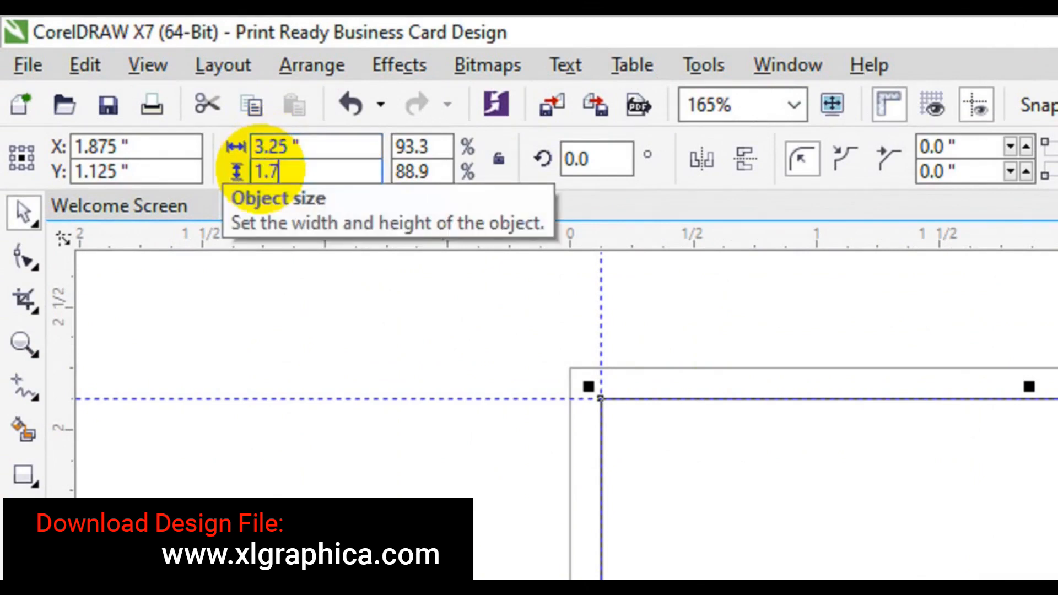
type("5")
key("Return")
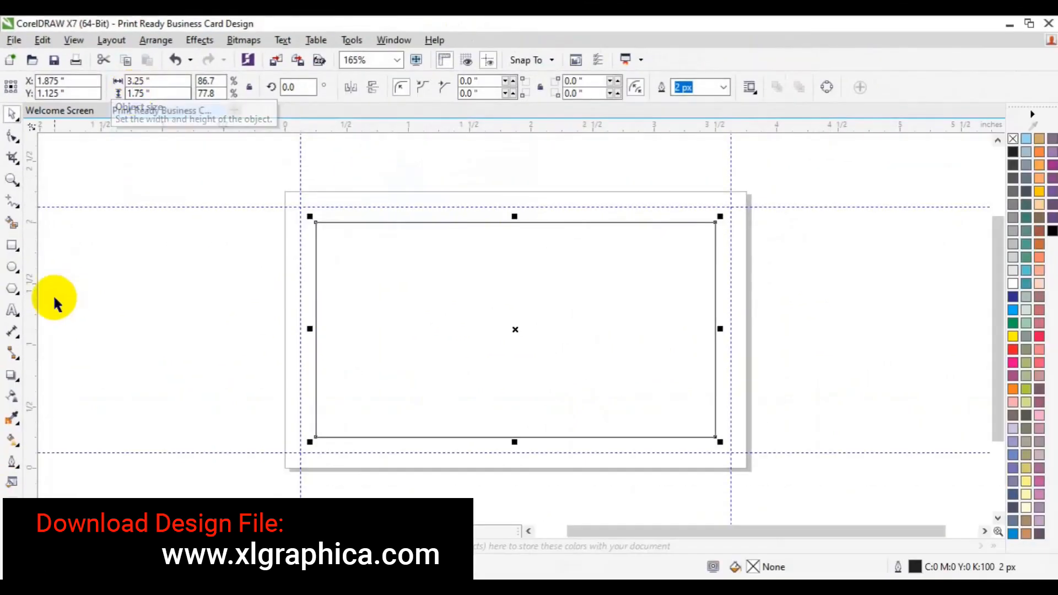
left_click_drag(66, 590, 451, 594)
left_click_drag(225, 339, 315, 347)
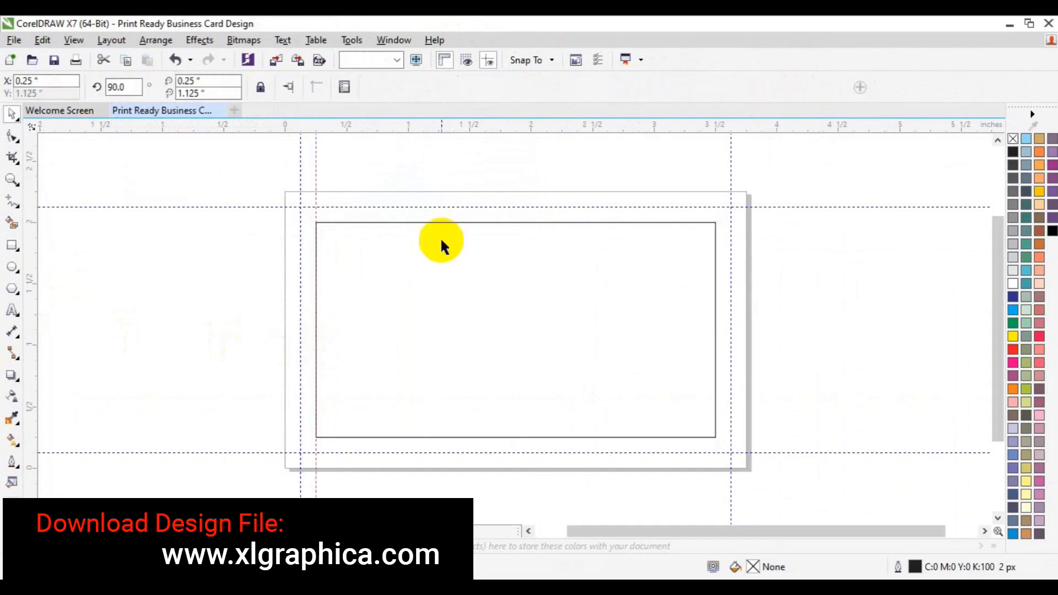
left_click_drag(473, 132, 494, 222)
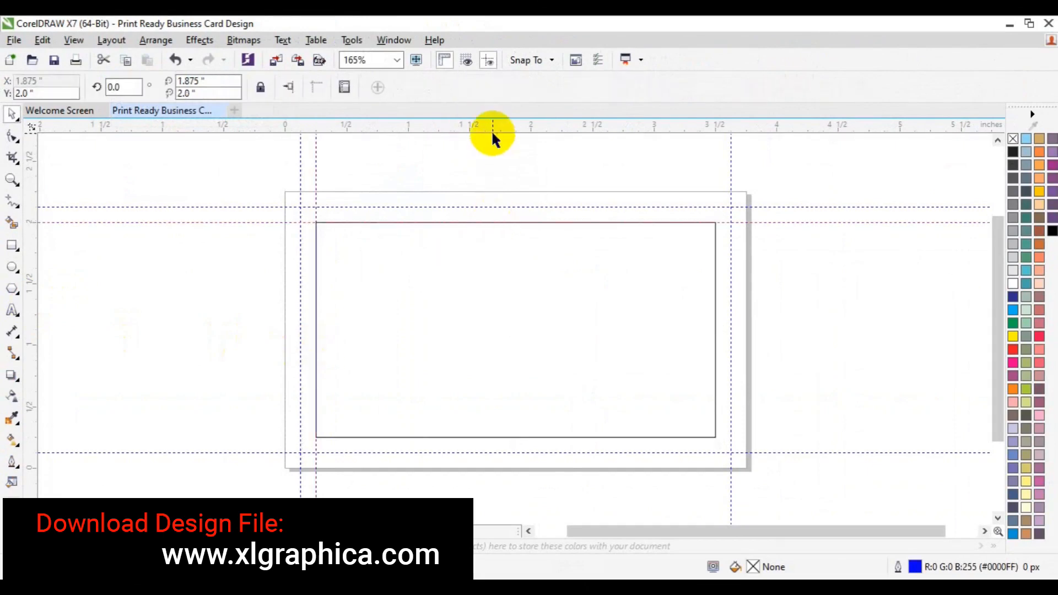
left_click_drag(492, 127, 543, 437)
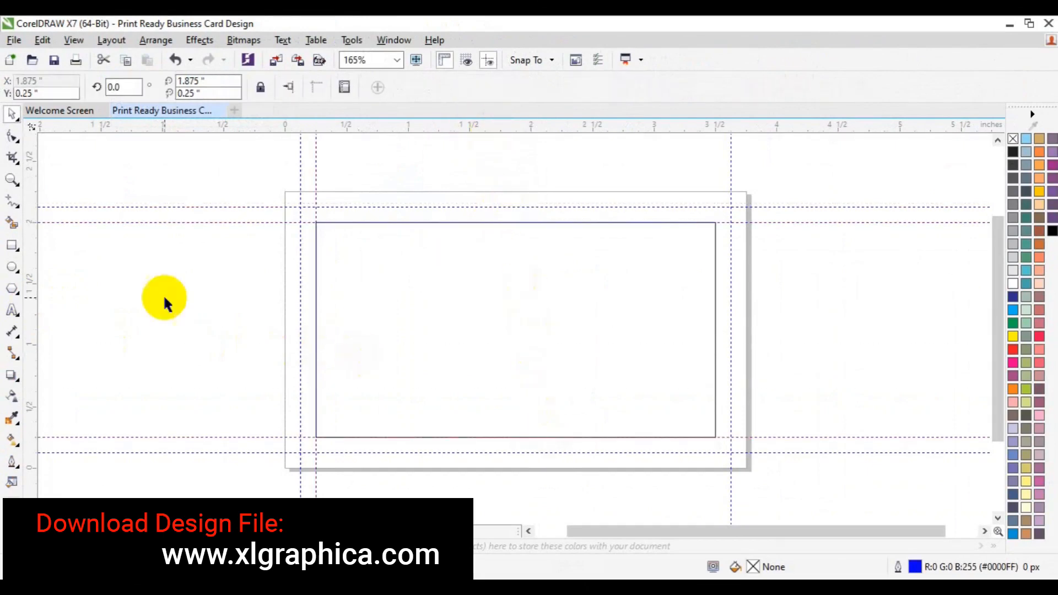
left_click_drag(223, 352, 715, 401)
left_click(544, 379)
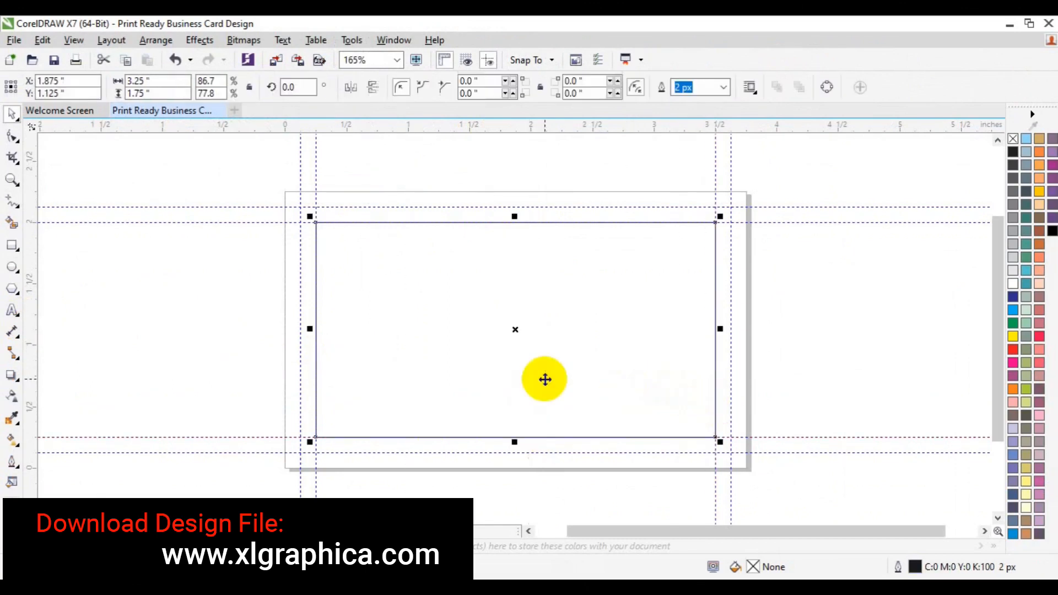
key("Delete")
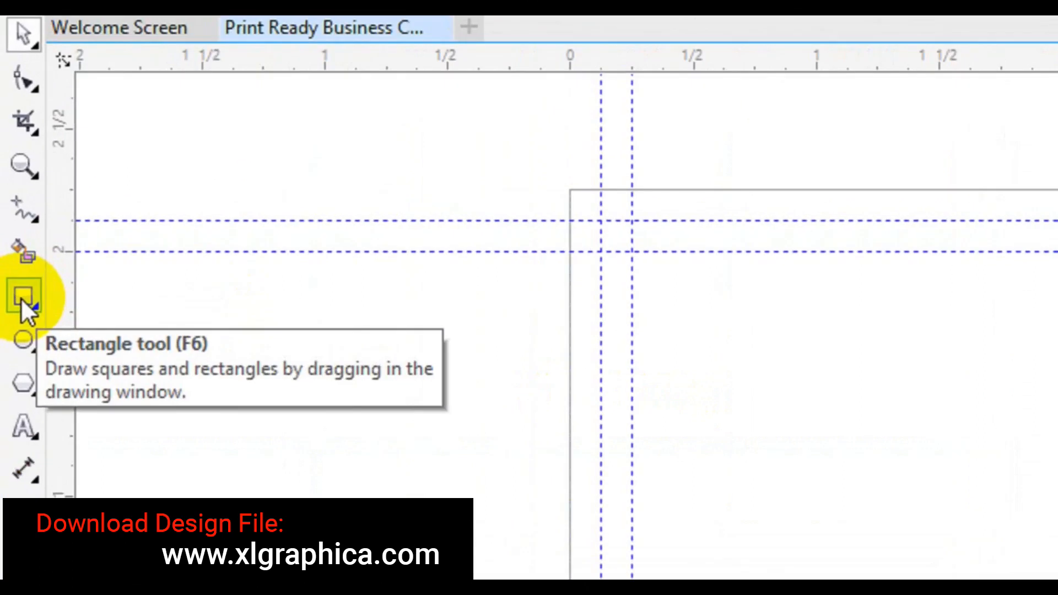
Add a page-sized rectangle and a thin strip along the card's bottom edge
left_click(12, 245)
double_click(22, 300)
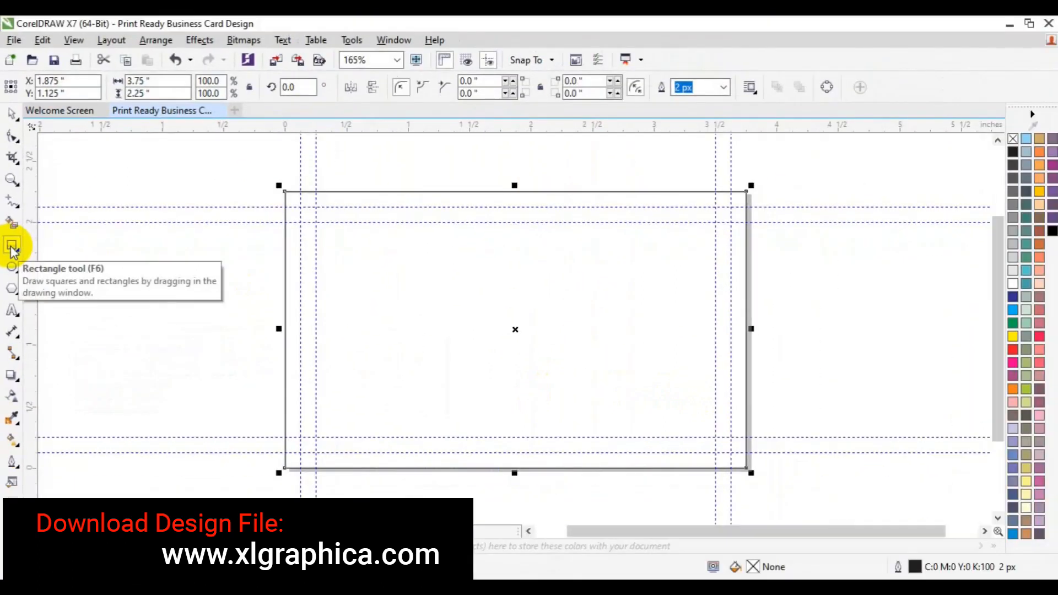
left_click_drag(284, 418, 744, 467)
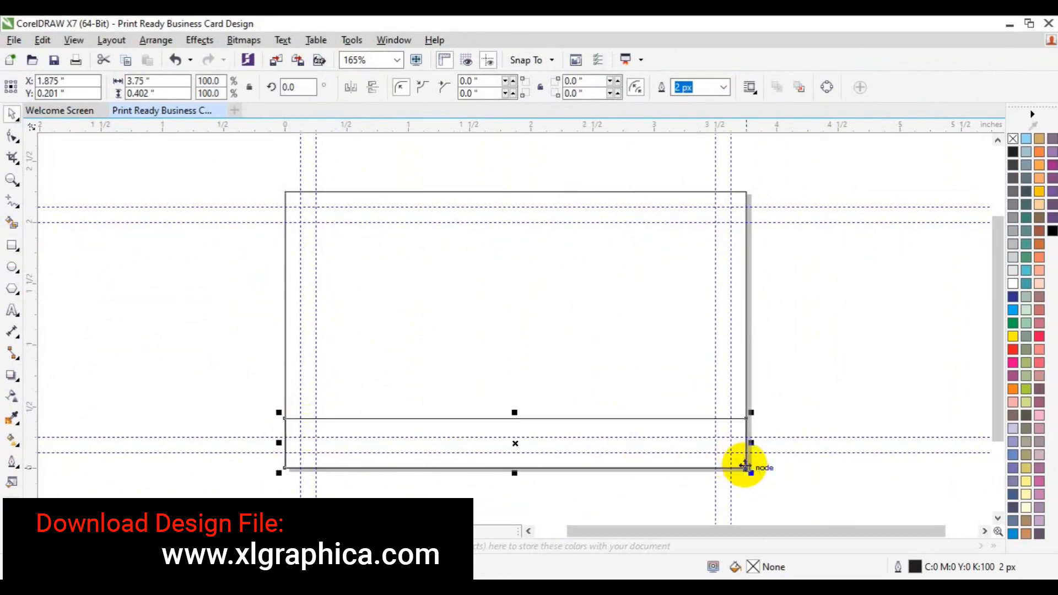
Start a horizontal line with the Pen tool left of the card's centre
left_click(14, 210)
left_click(69, 267)
left_click(384, 330)
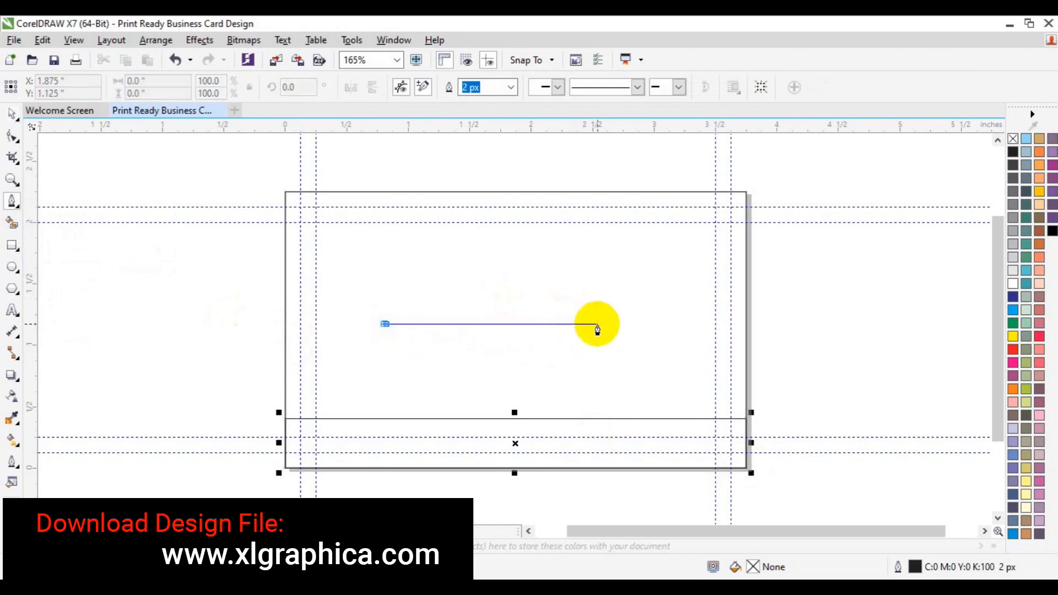
Finish the horizontal line, convert its outline to an object, and try 5 px then 4 px widths
double_click(690, 324)
left_click(869, 385)
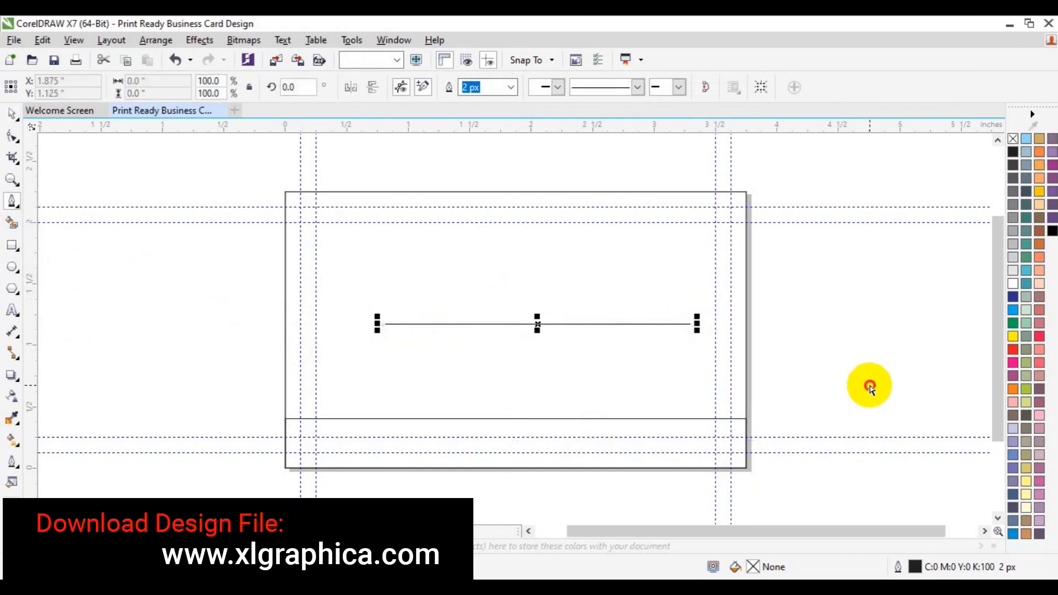
key("space")
left_click(615, 324)
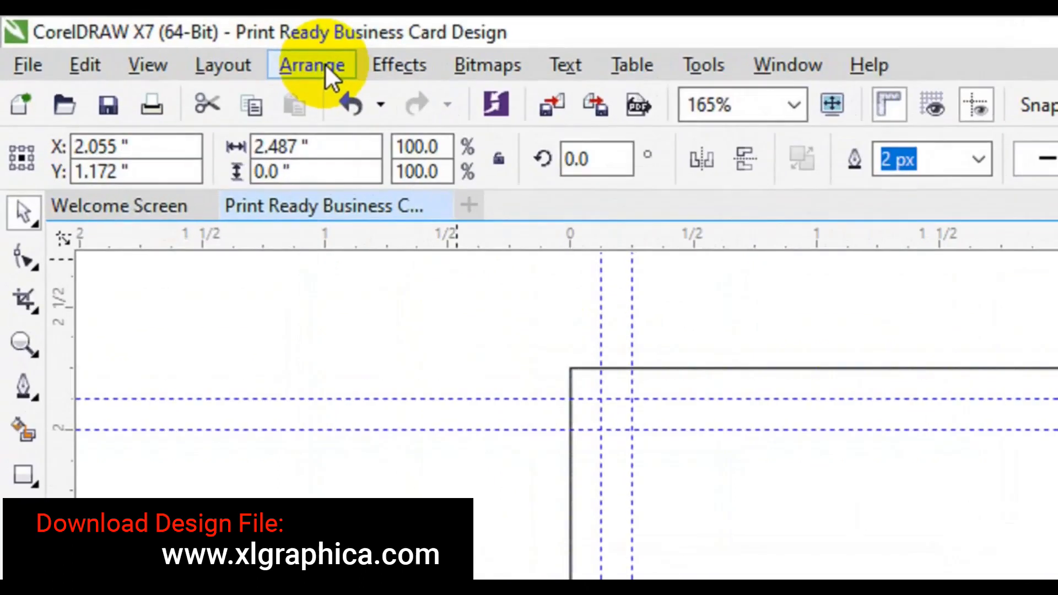
left_click(162, 39)
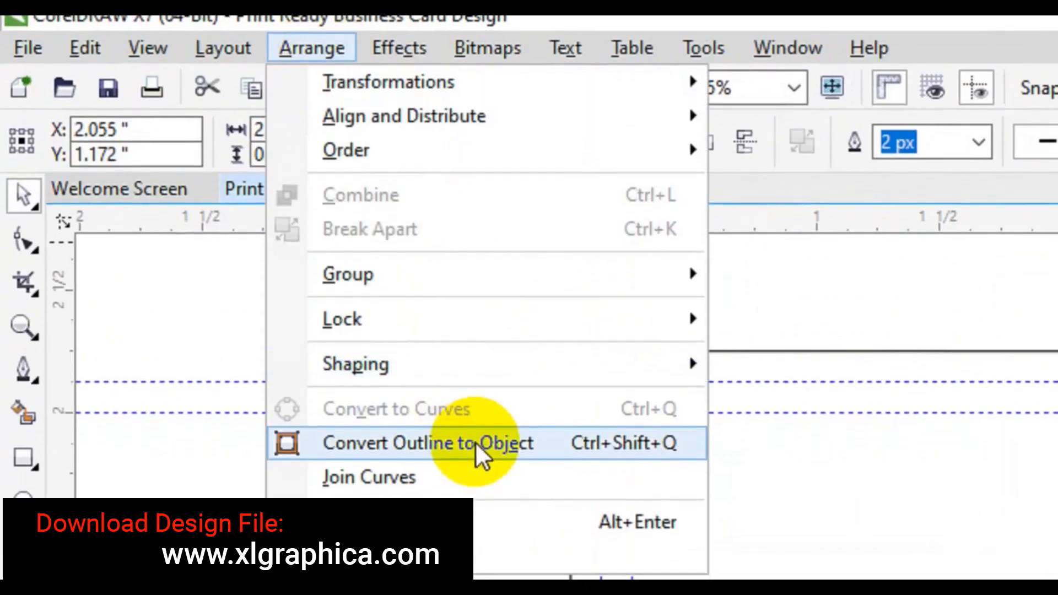
left_click(463, 461)
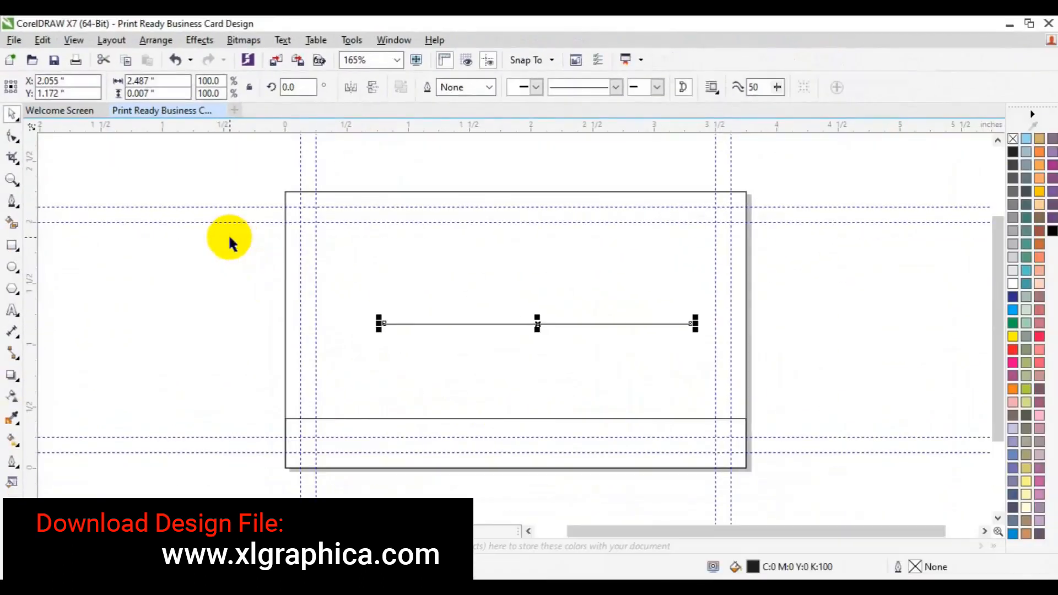
left_click(488, 88)
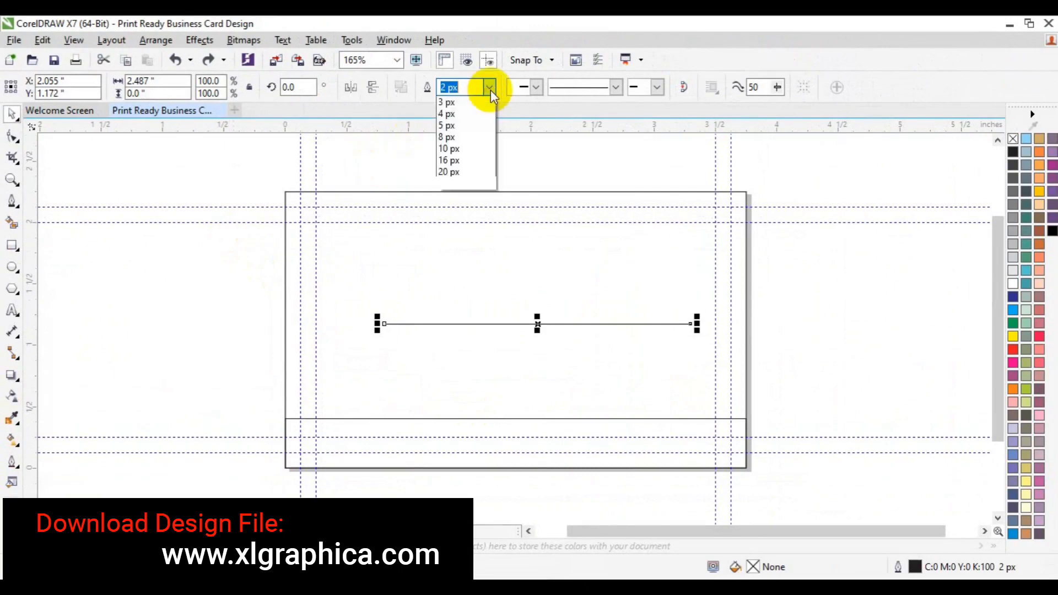
left_click(480, 173)
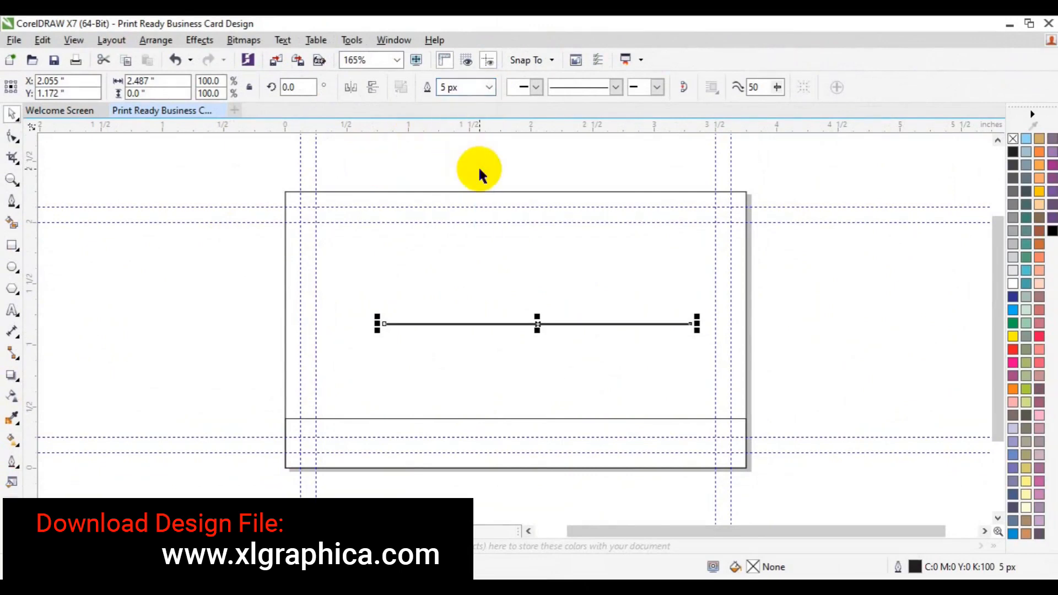
left_click(489, 88)
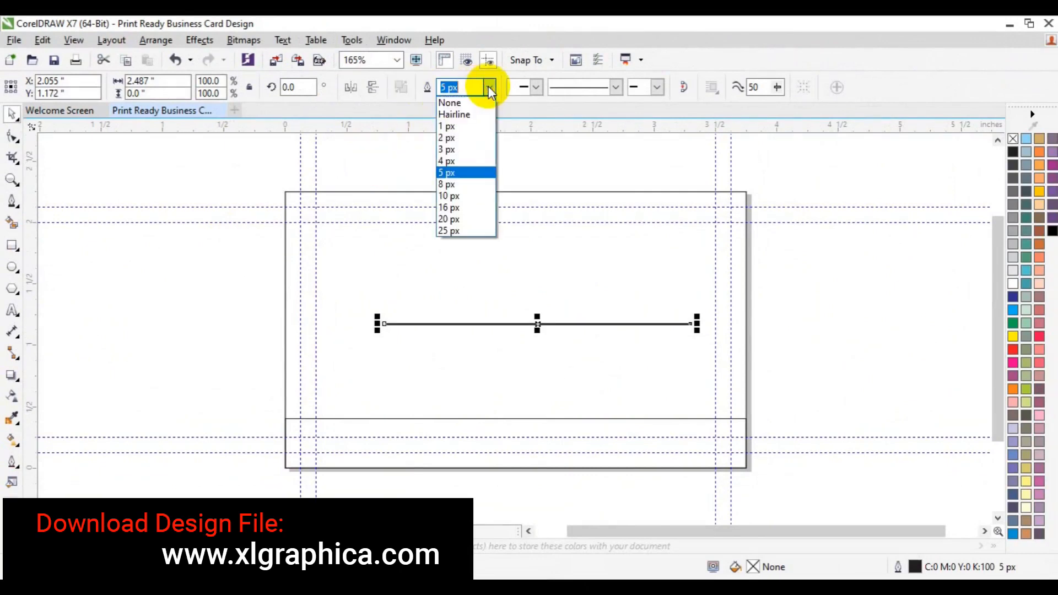
left_click(459, 163)
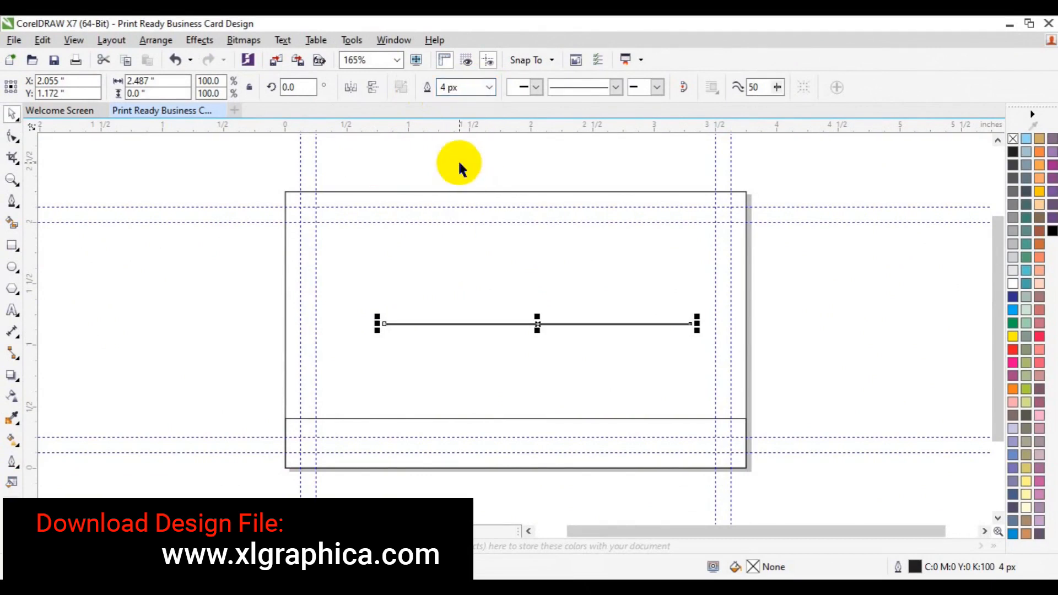
left_click(487, 88)
left_click(487, 89)
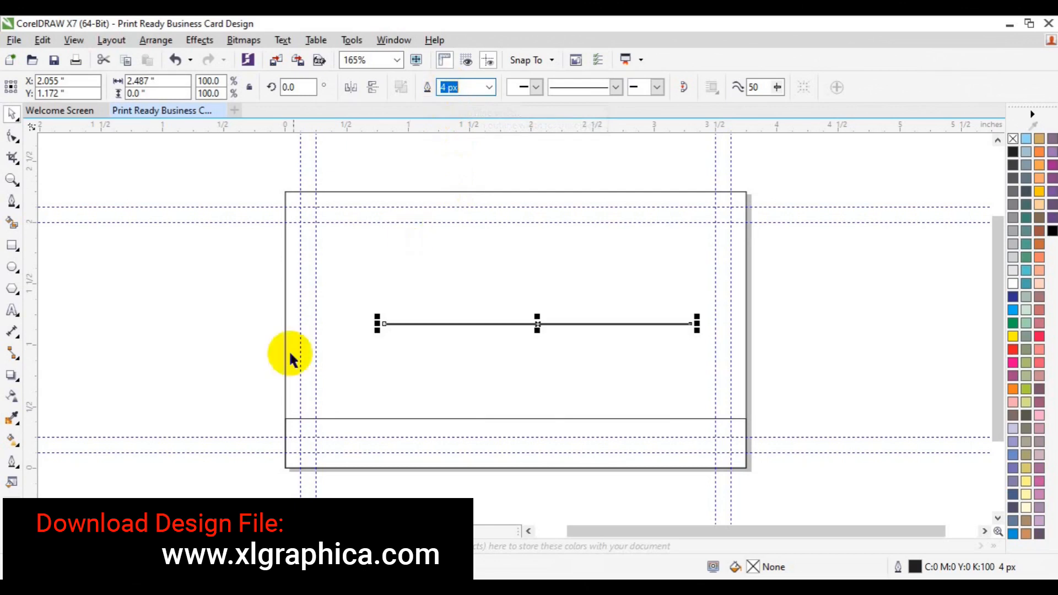
Give the line a 20% black outline and convert it into a filled object
left_click(358, 346)
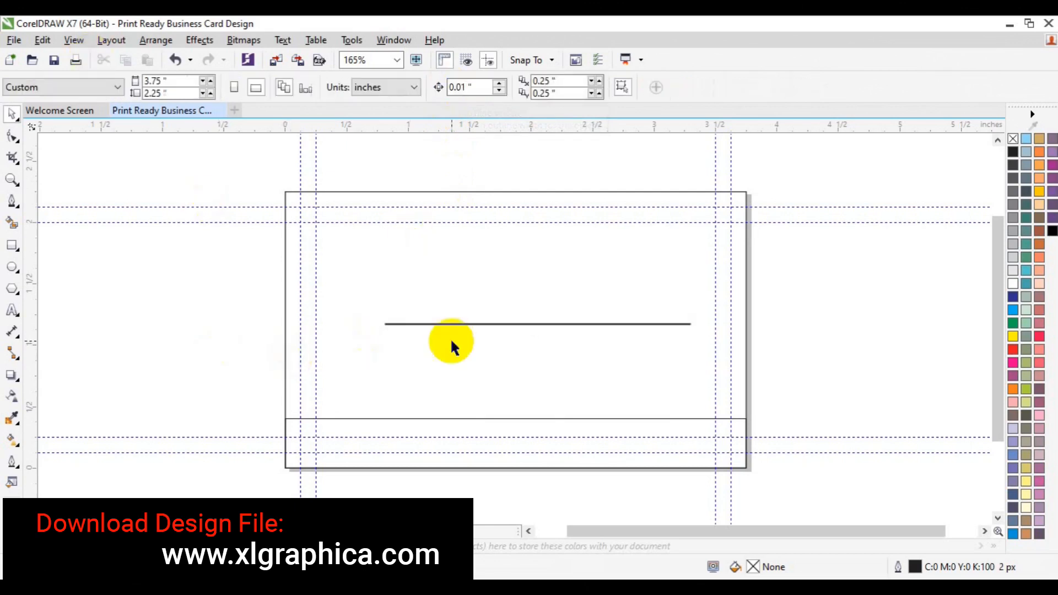
left_click(443, 324)
left_click(164, 43)
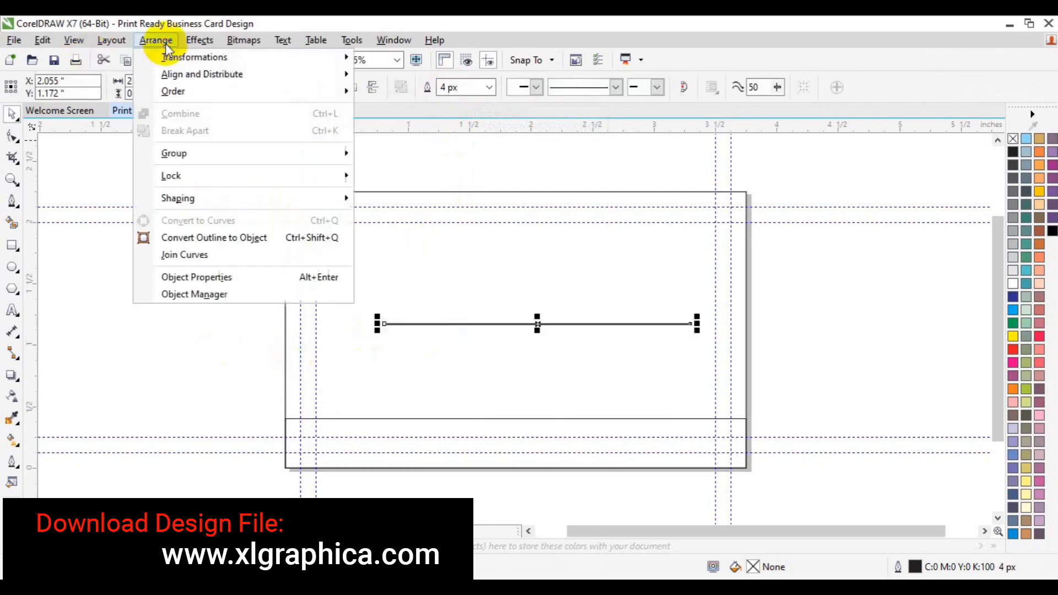
left_click(159, 42)
right_click(1016, 268)
right_click(1014, 264)
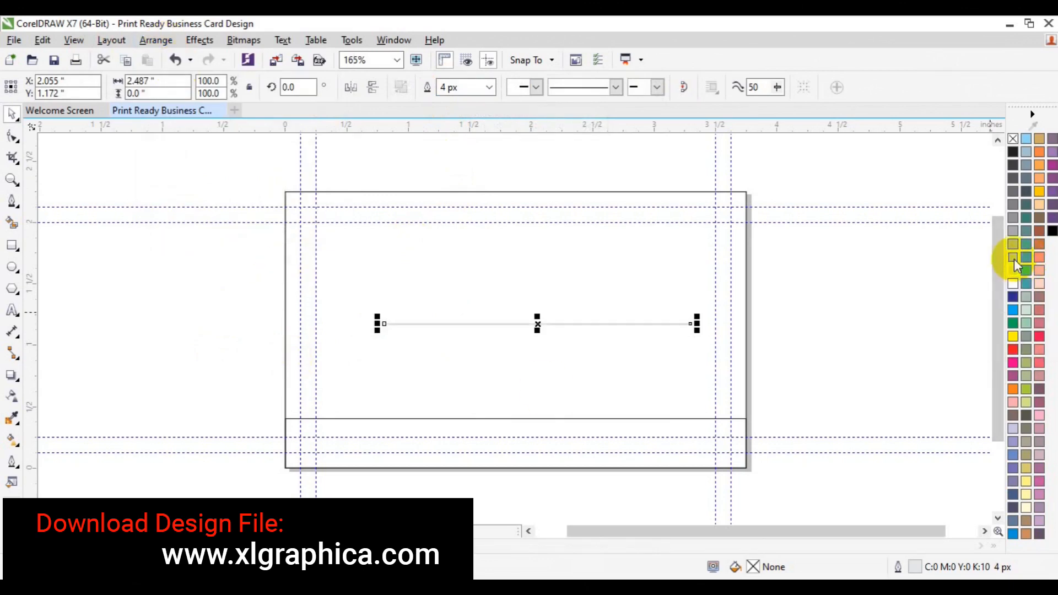
left_click(158, 45)
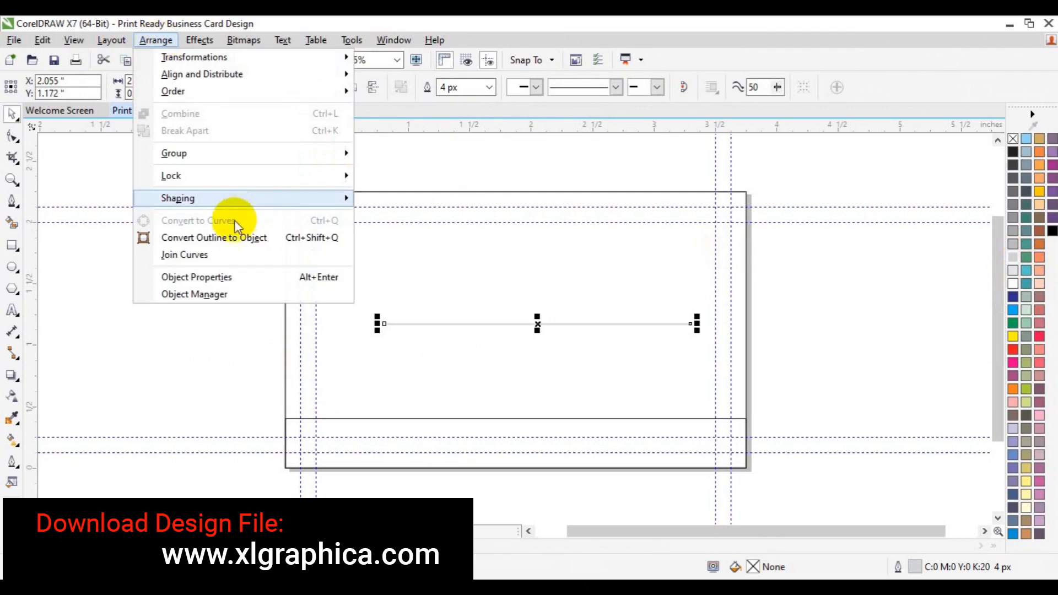
left_click(231, 237)
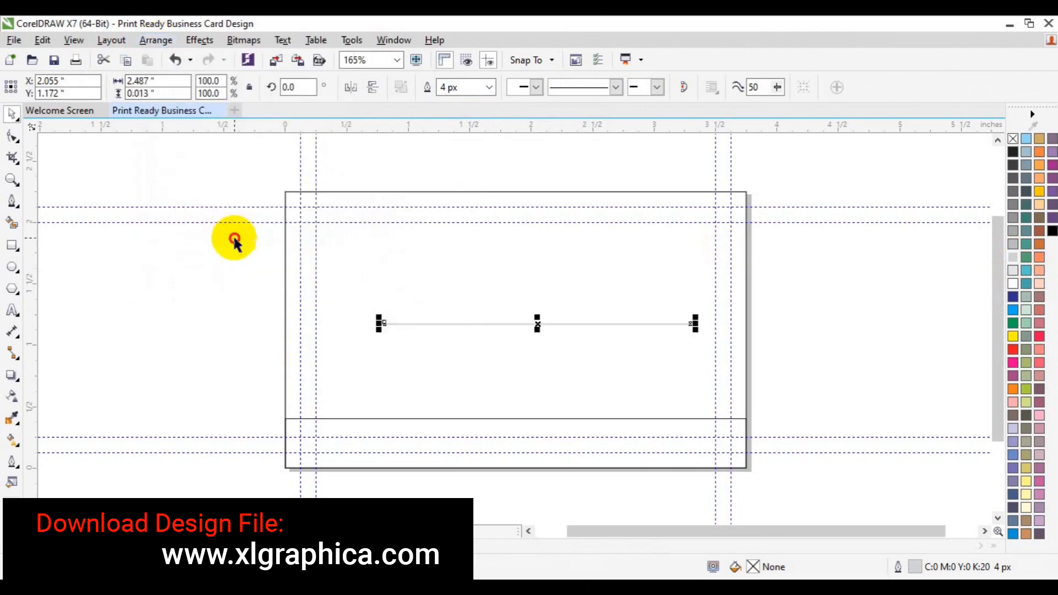
left_click(12, 180)
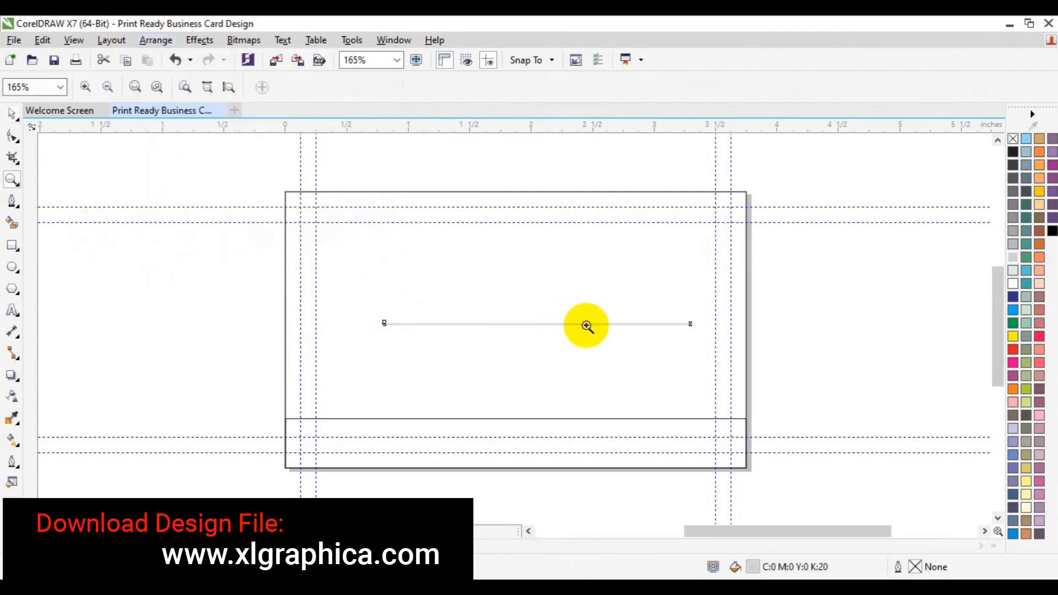
Zoom in on the grey line and save the business card file
left_click(587, 326)
key("space")
left_click(586, 326)
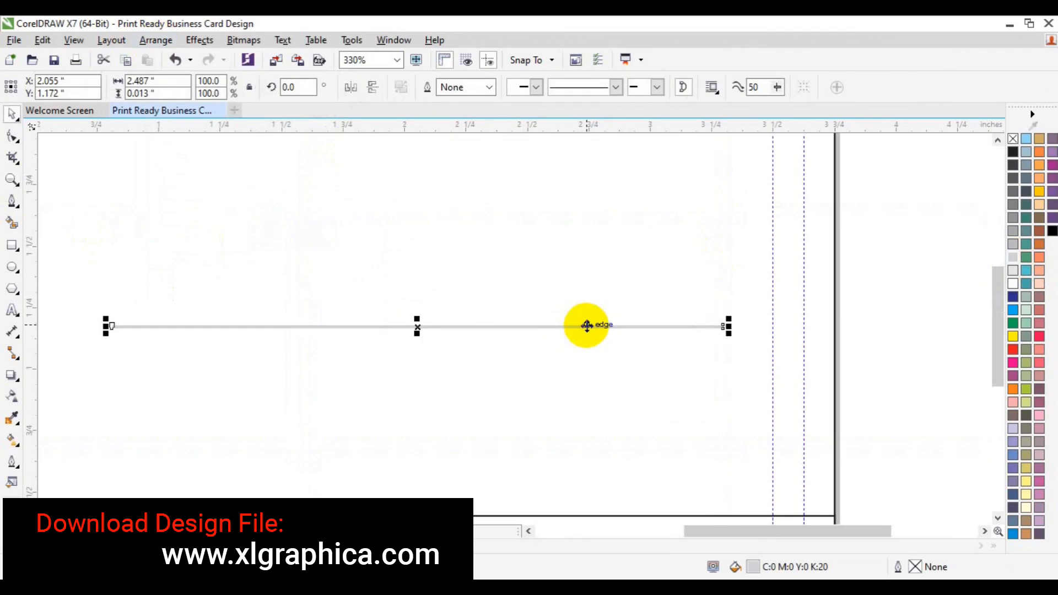
key("ctrl+s")
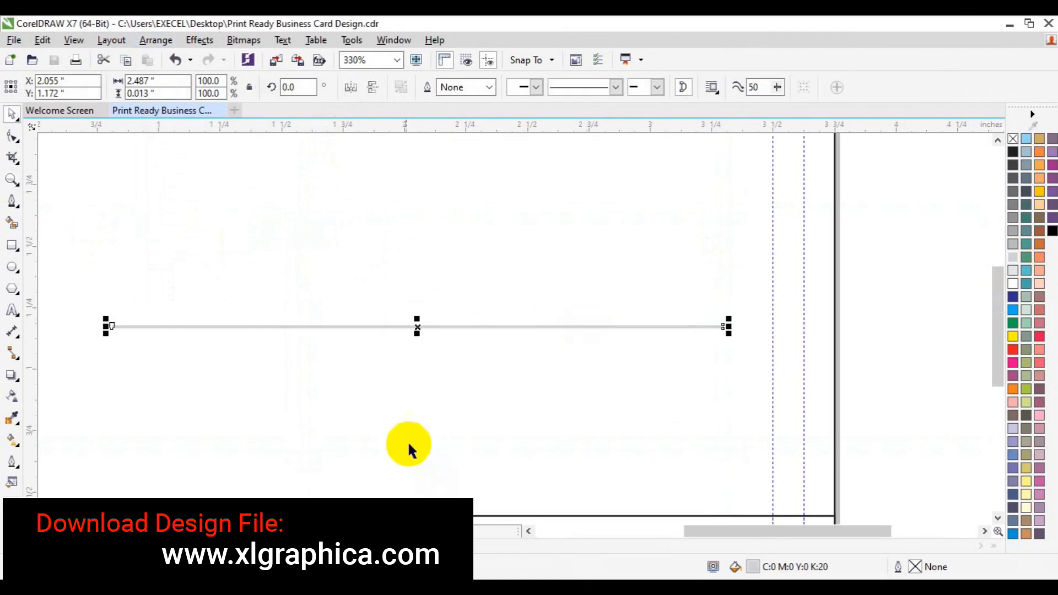
left_click(10, 178)
left_click(384, 333)
key("space")
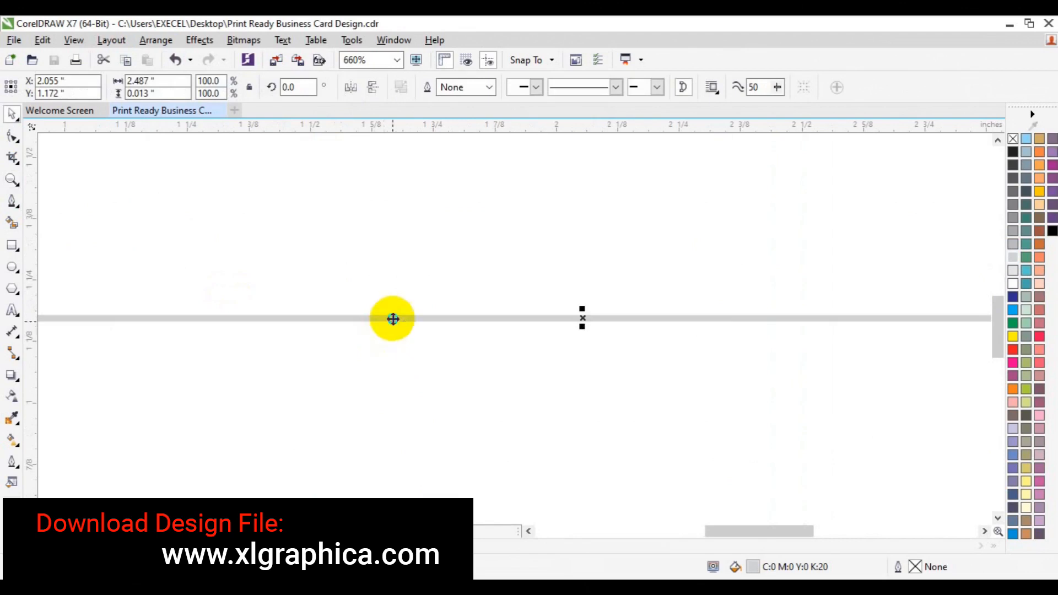
Copy the line just below itself and repeat with Ctrl+R to stack evenly spaced stripes
left_click_drag(393, 321, 413, 329)
left_click(433, 356)
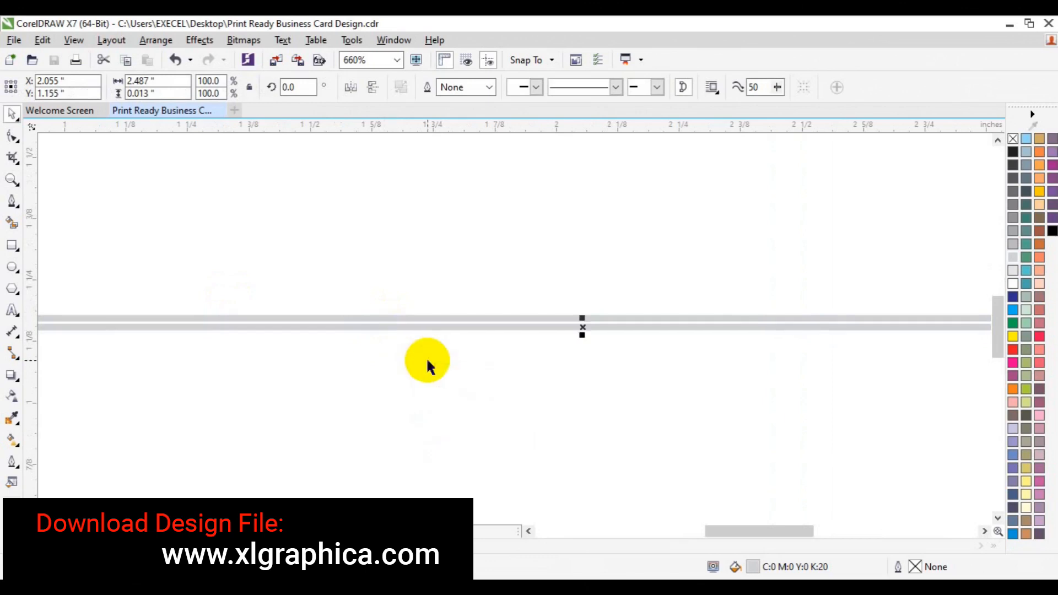
key("ctrl+r")
key("ctrl+r")
key("ctrl+r")
key("ctrl+r")
key("ctrl+r")
key("ctrl+r")
key("ctrl+r")
key("ctrl+r")
key("ctrl+r")
key("ctrl+r")
key("ctrl+r")
key("ctrl+r")
key("ctrl+r")
key("ctrl+r")
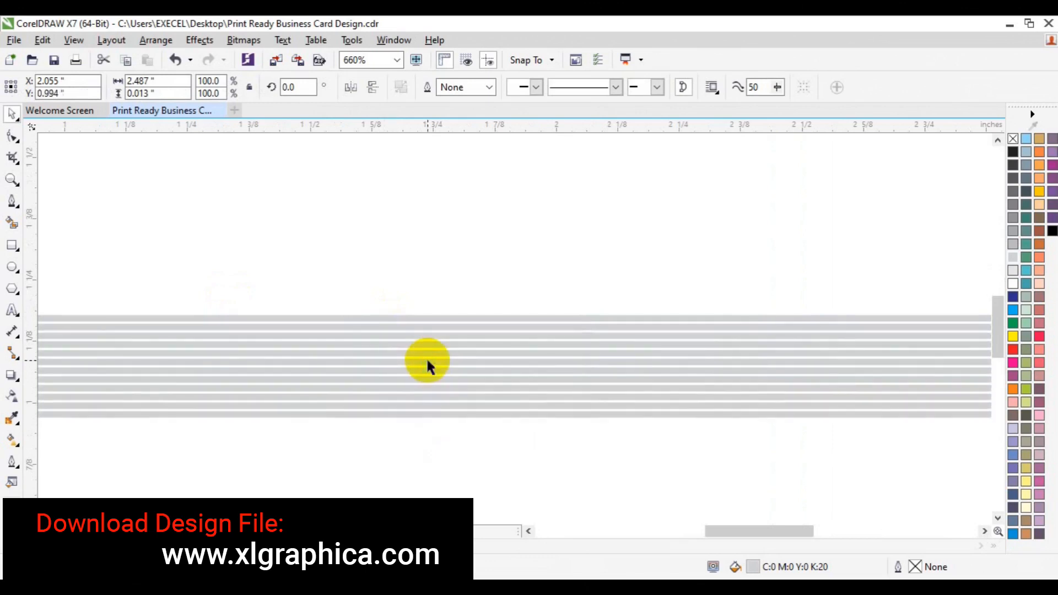
key("ctrl+r")
key("ctrl+r")
key("ctrl+r")
key("ctrl+r")
key("ctrl+r")
key("ctrl+r")
key("ctrl+r")
key("ctrl+r")
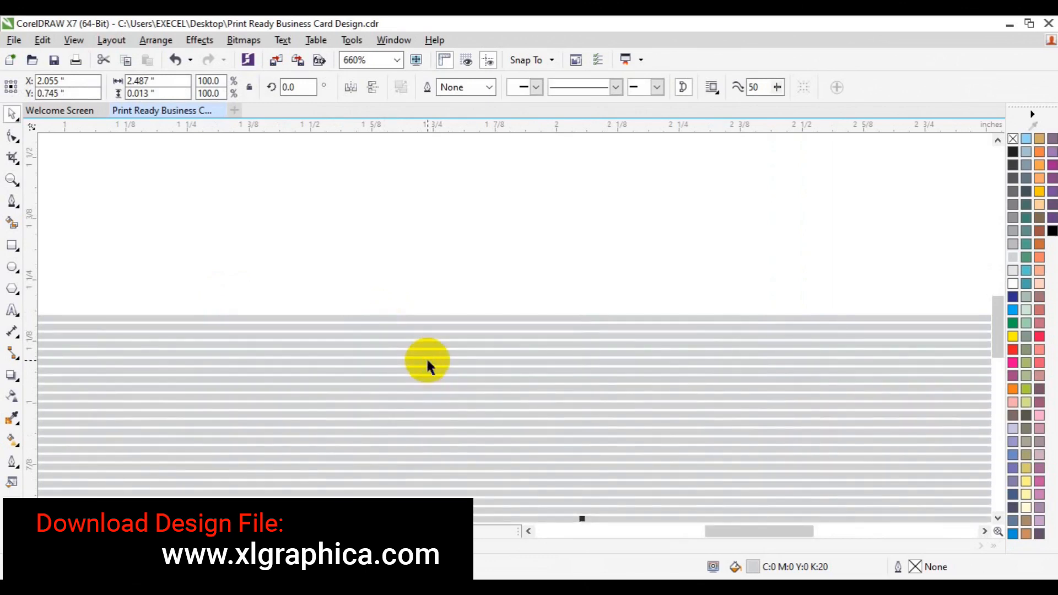
left_click(12, 180)
left_click(107, 86)
left_click(107, 86)
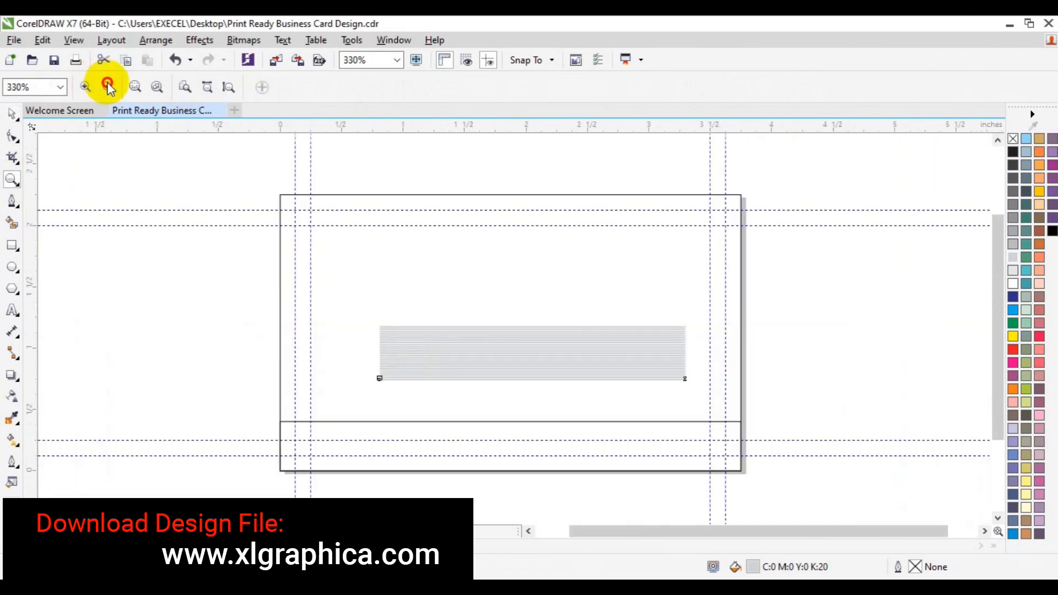
key("ctrl+r")
key("ctrl+r")
key("ctrl+r")
key("ctrl+r")
key("ctrl+r")
key("ctrl+r")
key("ctrl+r")
key("ctrl+r")
key("ctrl+r")
key("ctrl+r")
key("ctrl+r")
key("ctrl+r")
key("ctrl+r")
key("ctrl+r")
key("ctrl+r")
key("ctrl+r")
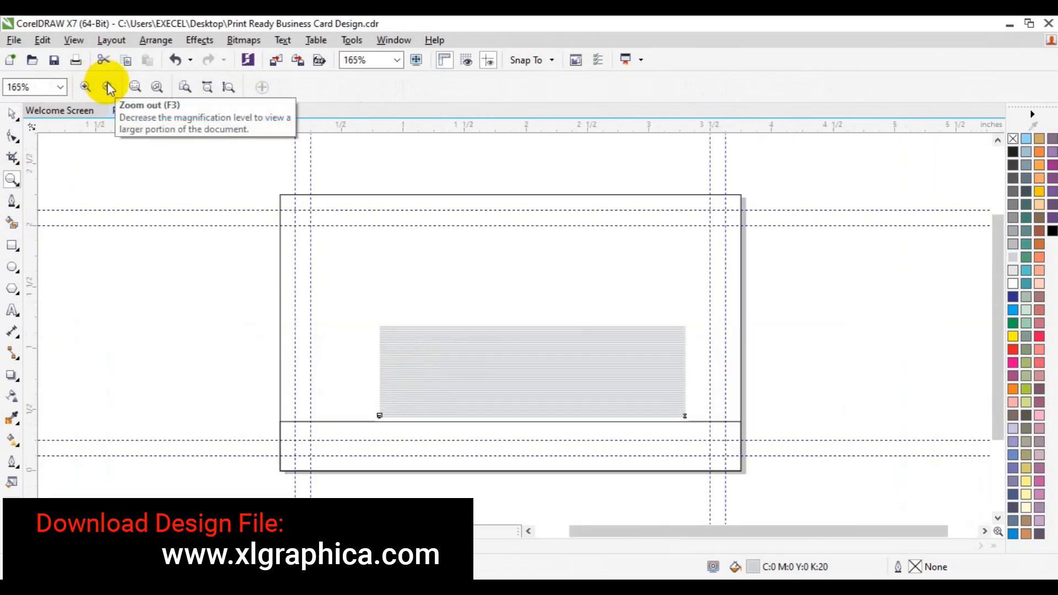
key("space")
Select all the stacked lines, stretch the block wider, and group them
left_click_drag(229, 281, 709, 449)
left_click_drag(689, 370, 767, 374)
left_click(677, 85)
Try a 45° rotation and repositioning of the block, then undo it back to unrotated
left_click(533, 375)
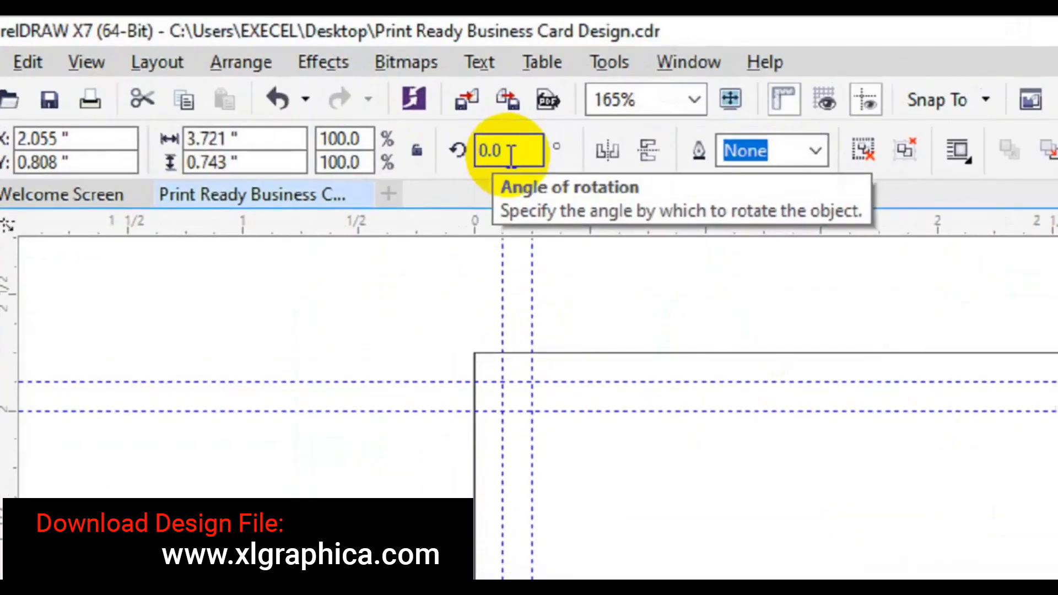
left_click(487, 155)
key("BackSpace")
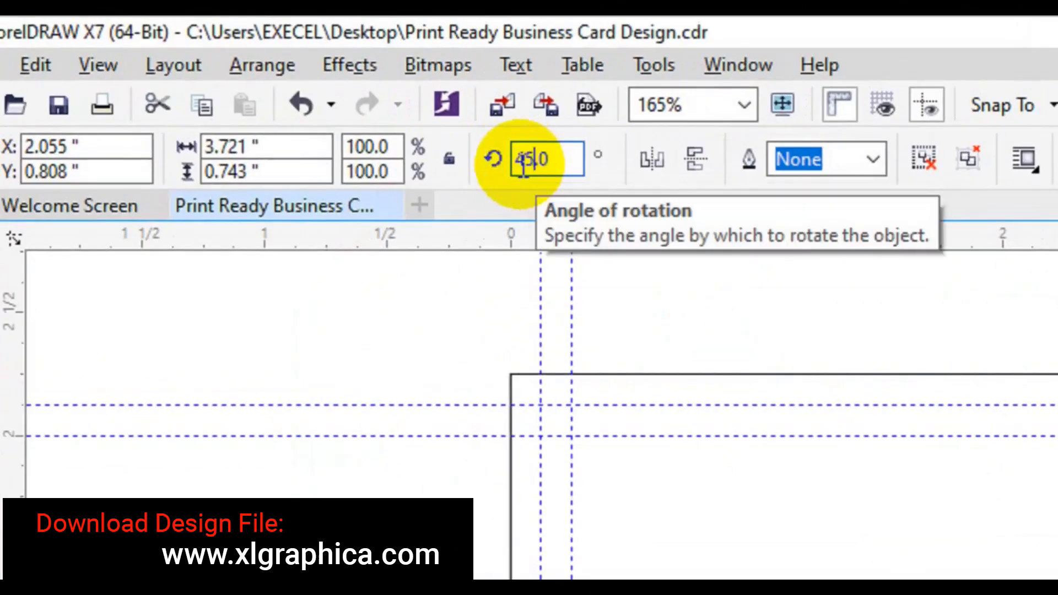
type("45")
key("Return")
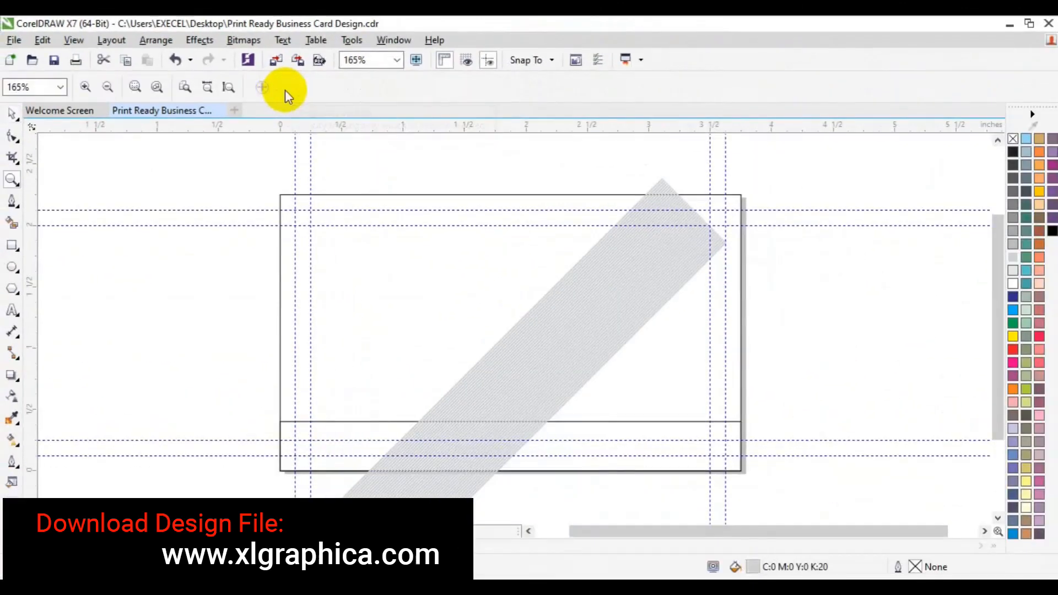
key("space")
left_click_drag(555, 324, 721, 347)
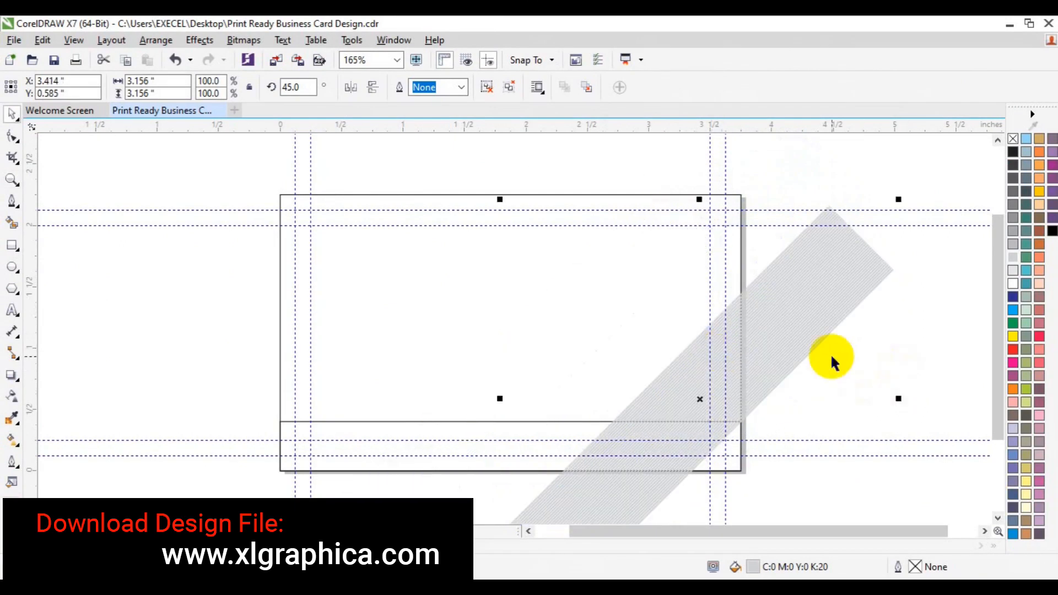
left_click_drag(784, 361, 756, 342)
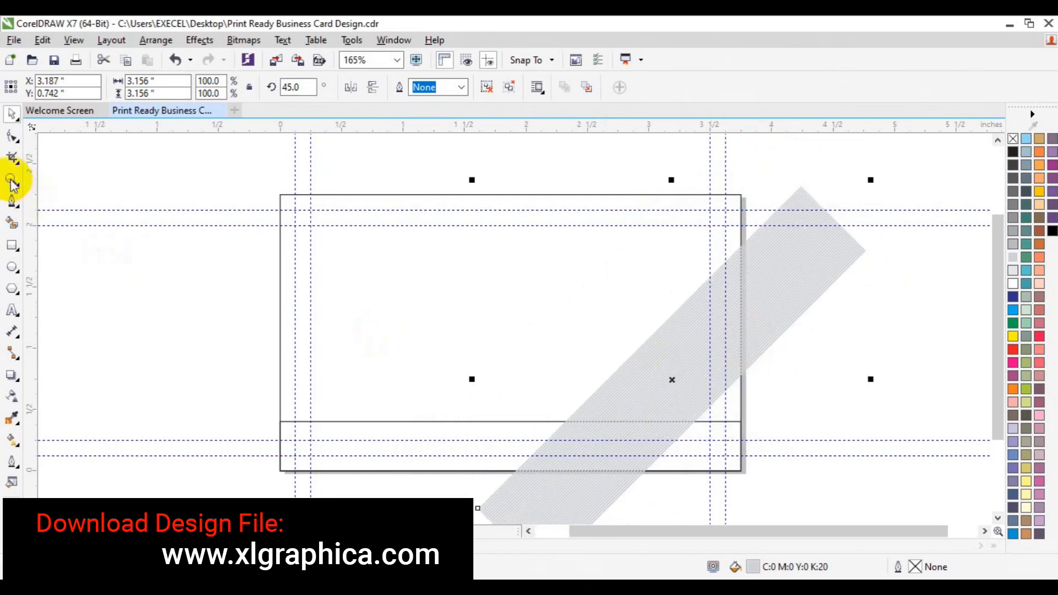
left_click(906, 264)
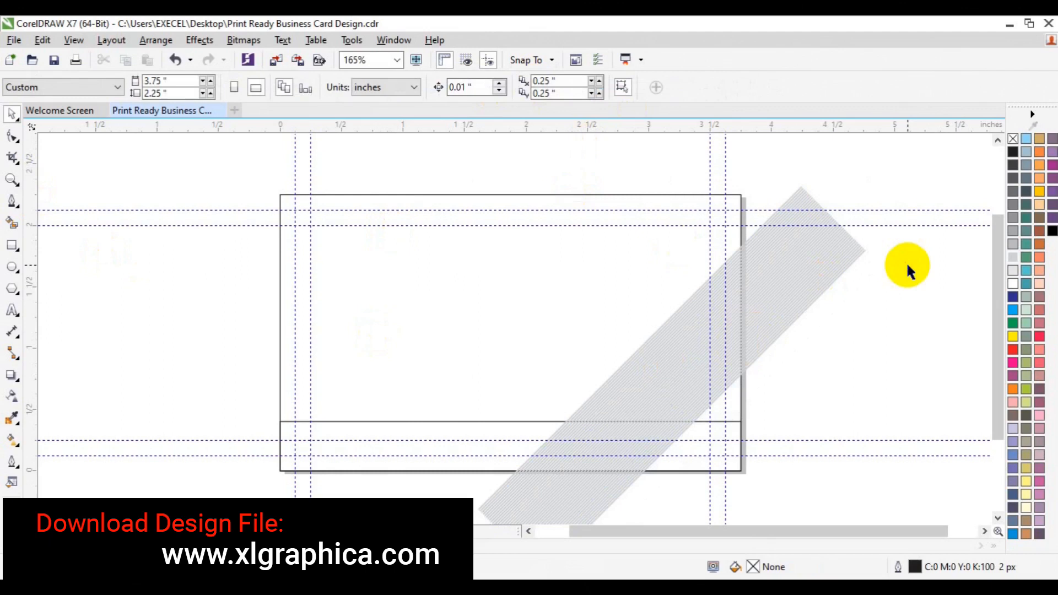
key("ctrl+z")
key("ctrl+z")
key("ctrl+z")
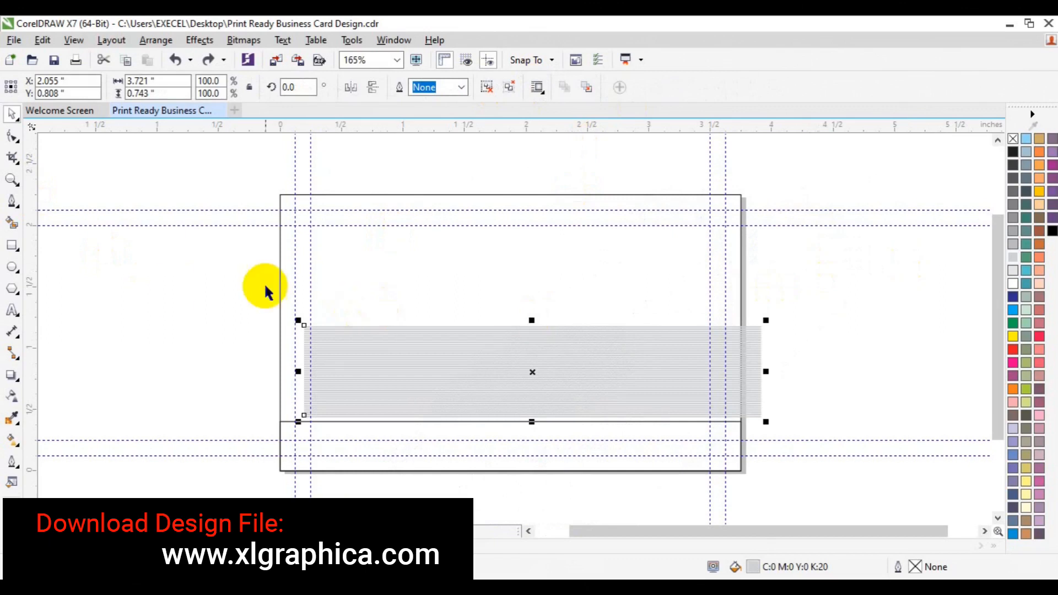
Draw a straight line below the card and move it onto the striped block
left_click(12, 201)
left_click(646, 290)
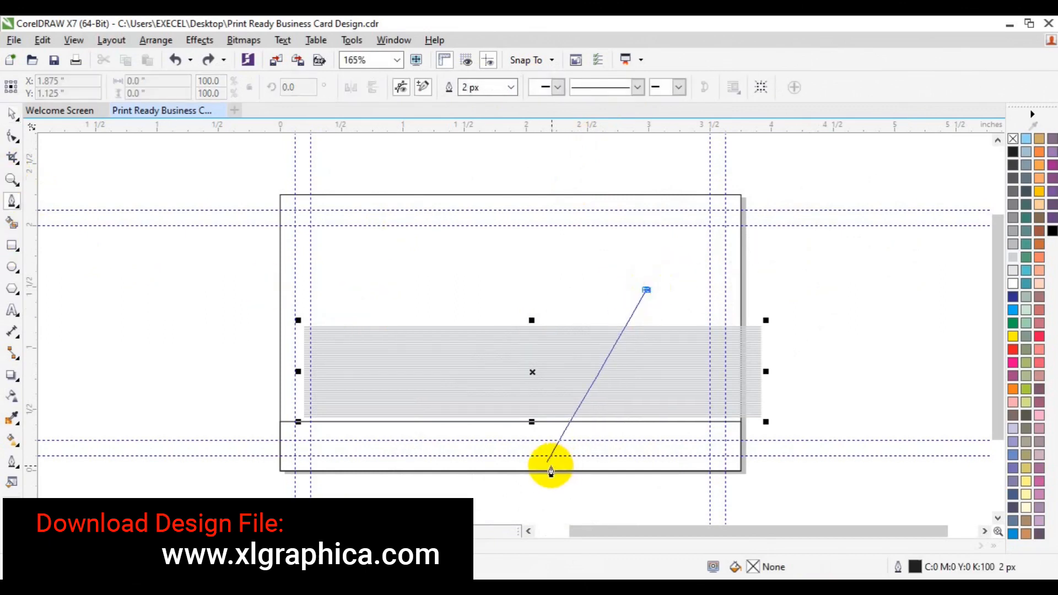
double_click(548, 496)
left_click(548, 495)
double_click(748, 494)
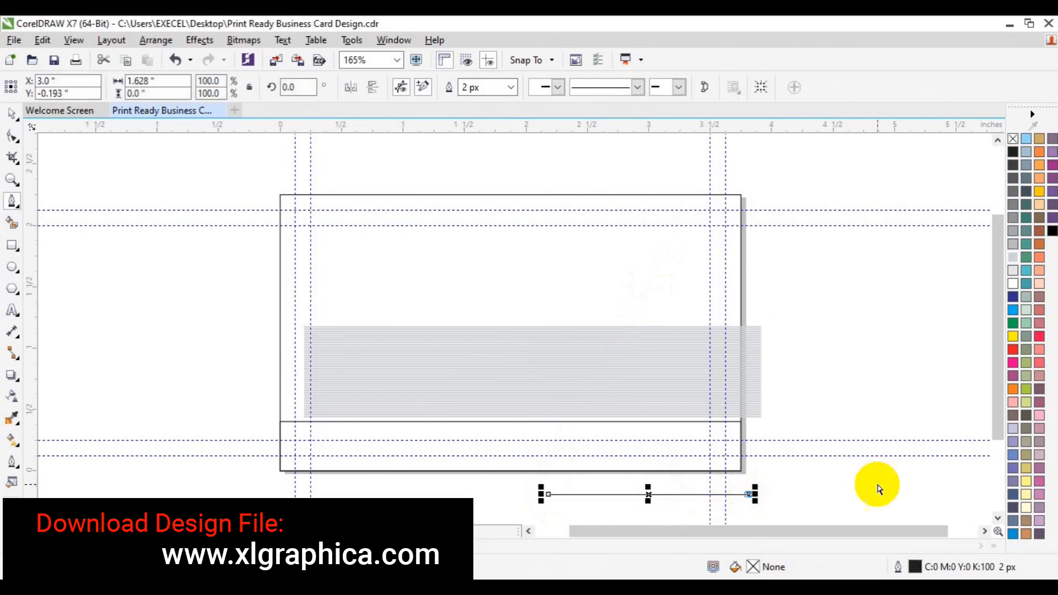
key("space")
left_click(877, 484)
left_click(682, 493)
left_click_drag(682, 492, 610, 391)
Rotate the line 45° and nudge it up and left
left_click(287, 87)
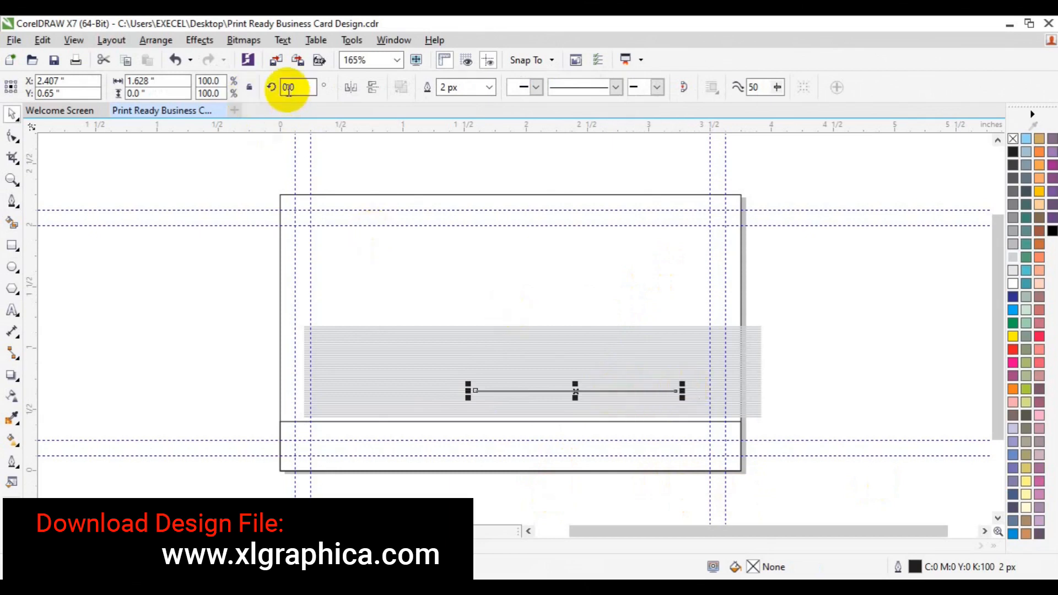
type("10")
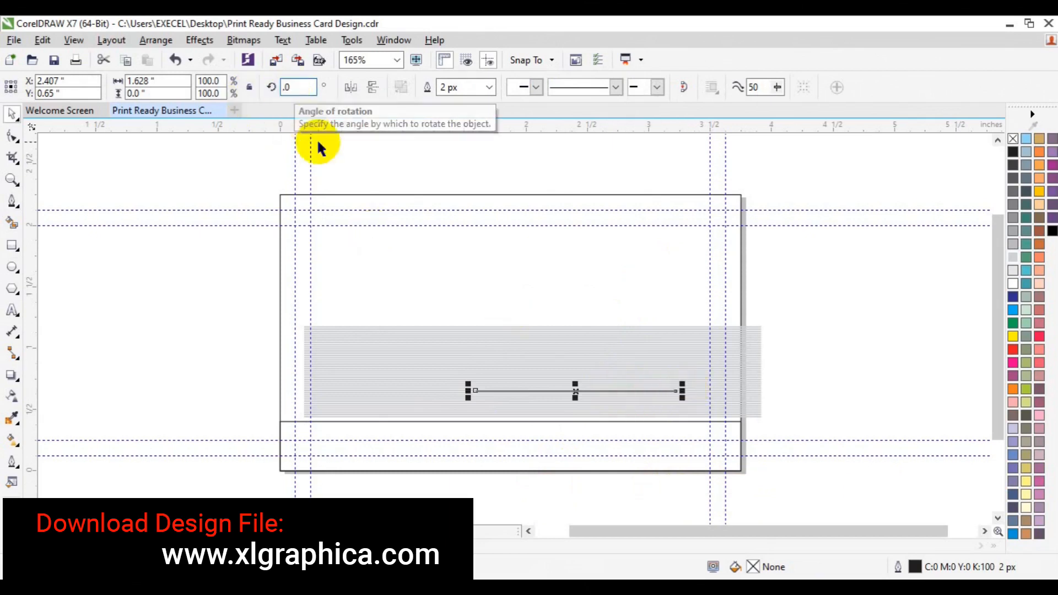
type("45")
key("Return")
left_click(320, 168)
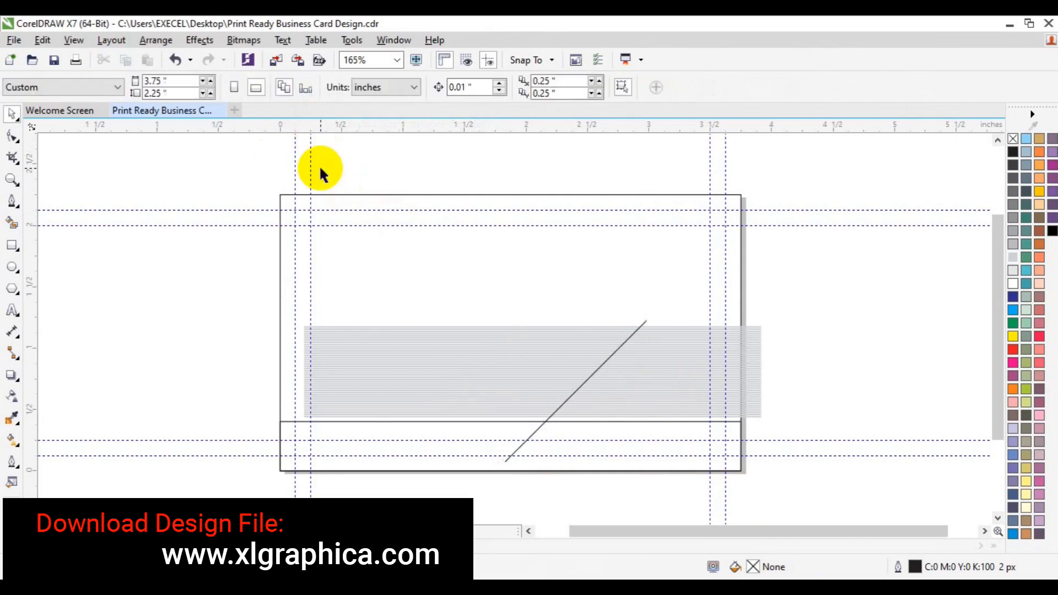
left_click(611, 358)
left_click_drag(610, 358, 599, 341)
Rotate the line and striped block together by 45°, then move the band toward the upper right
left_click_drag(201, 273, 855, 452)
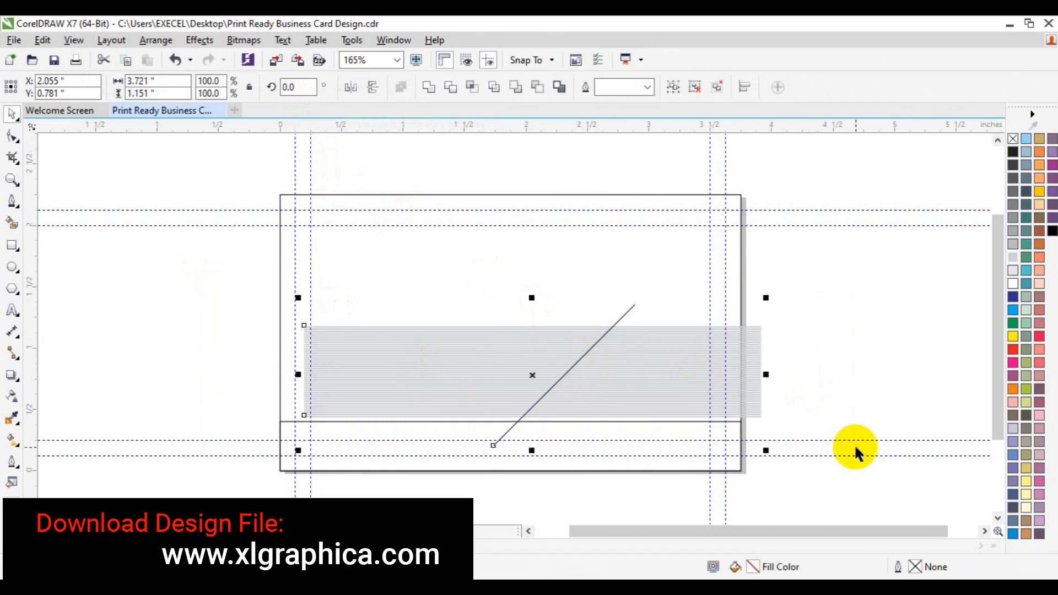
left_click(622, 383)
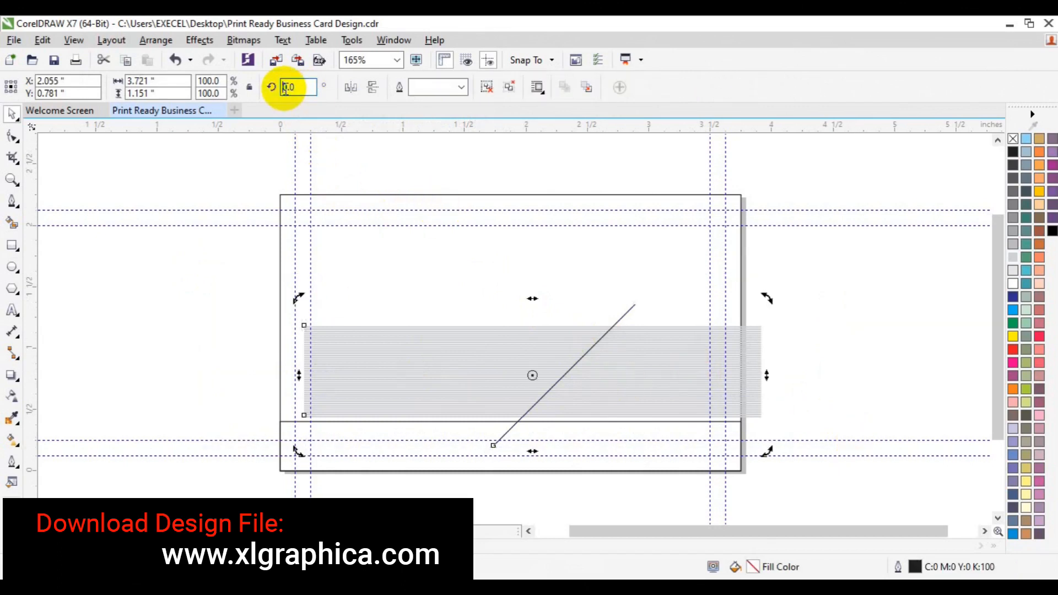
type("45")
key("Return")
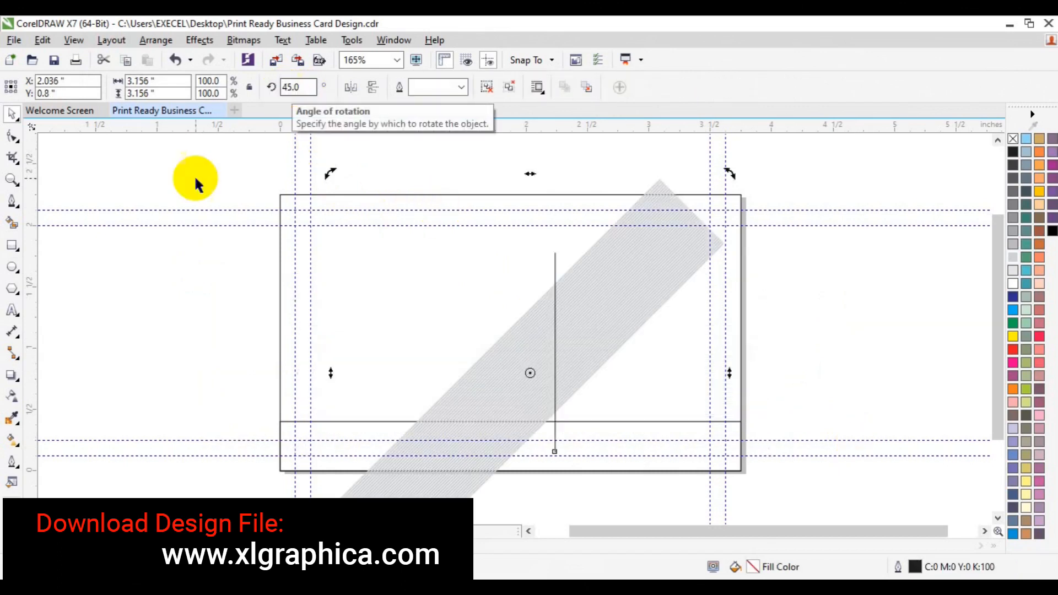
left_click(196, 180)
left_click(579, 325)
left_click_drag(578, 318, 703, 343)
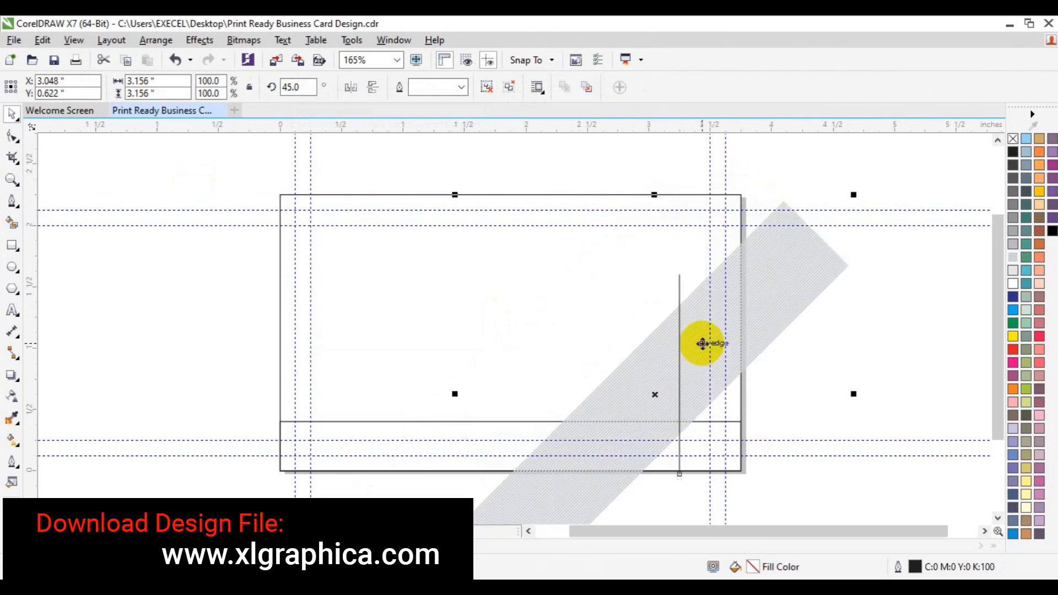
Select the thin line and rotate it to 45°
left_click(802, 347)
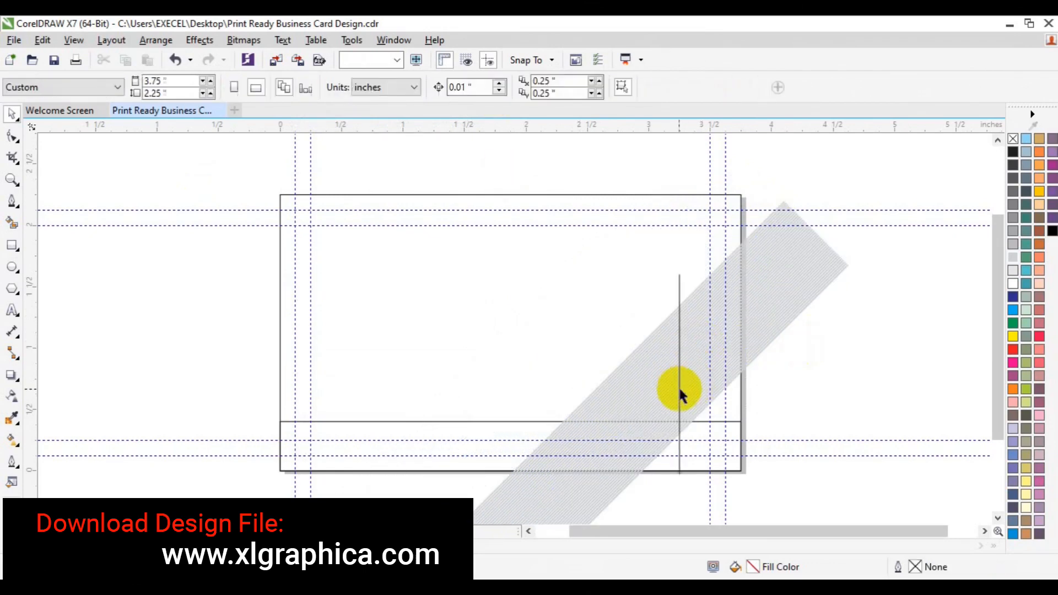
left_click(679, 393)
left_click(678, 386)
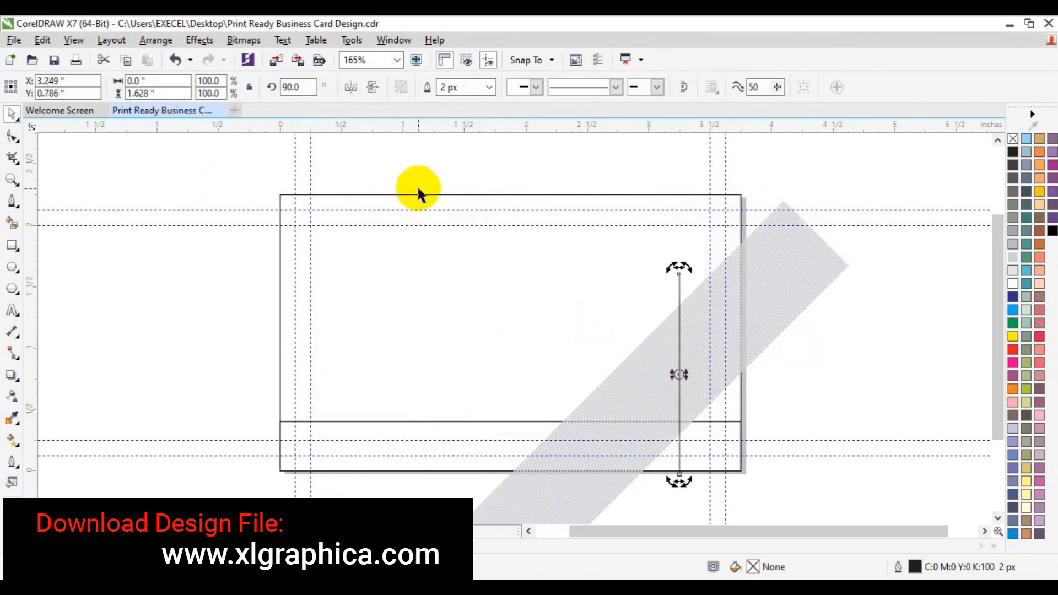
left_click(291, 86)
key("BackSpace")
key("BackSpace")
type("45")
key("Return")
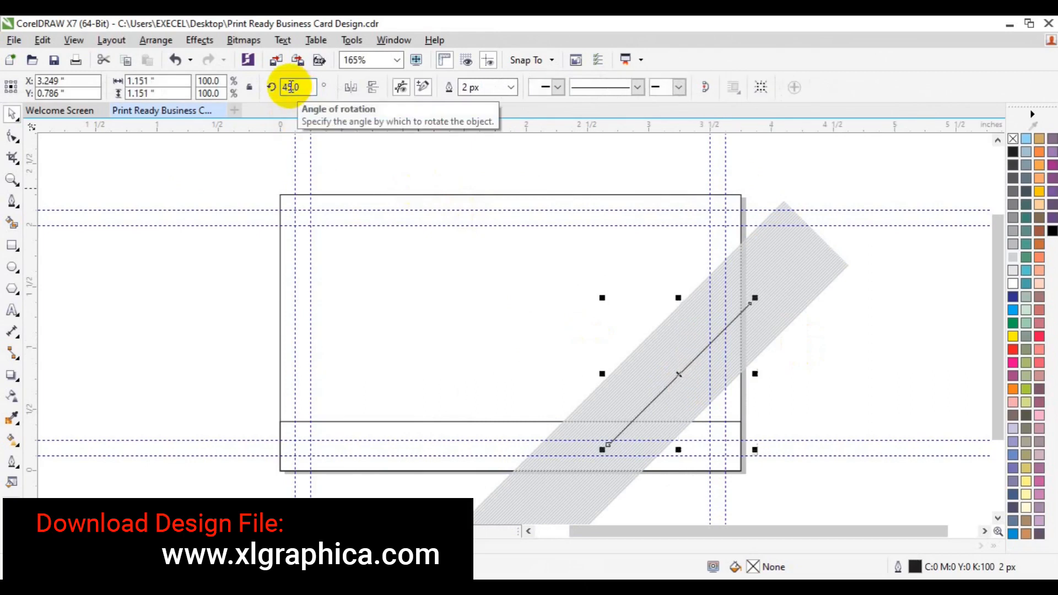
key("space")
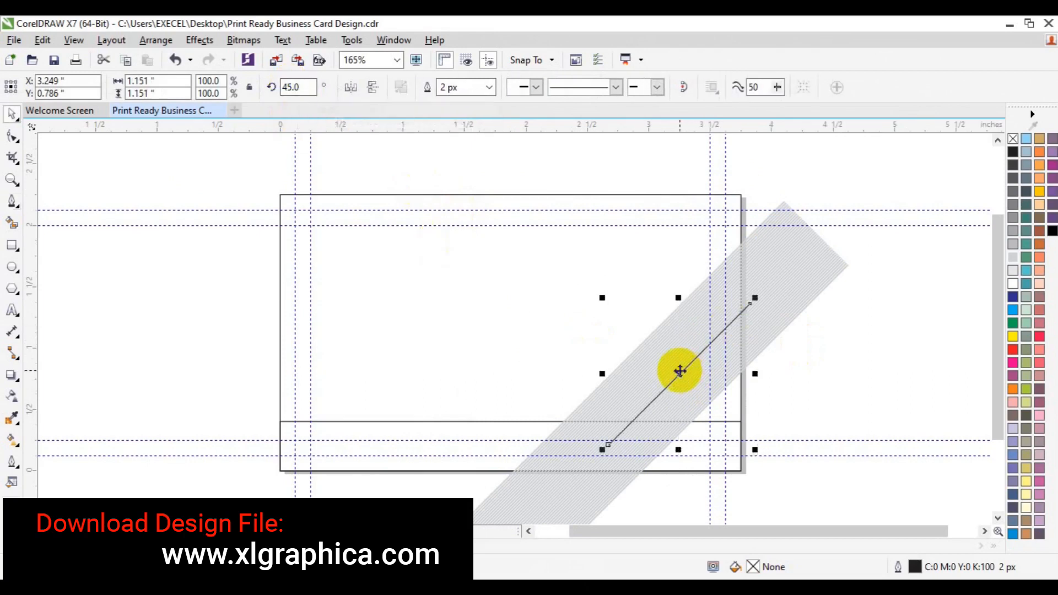
Set the line's rotation to 350° and fine-tune it to about 354° by dragging
left_click(679, 376)
left_click_drag(754, 298, 803, 390)
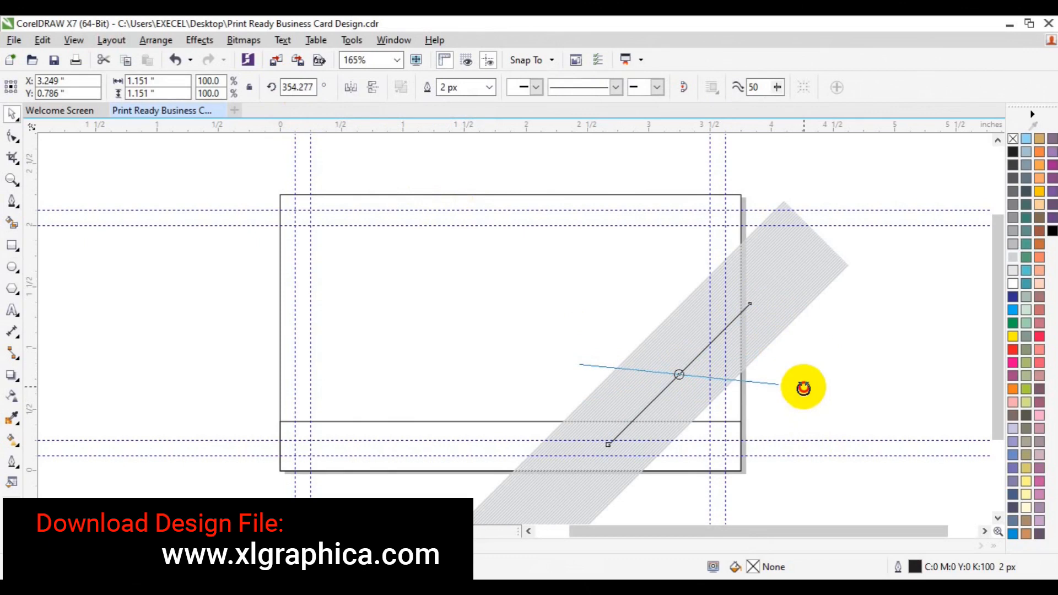
left_click_drag(802, 385, 802, 385)
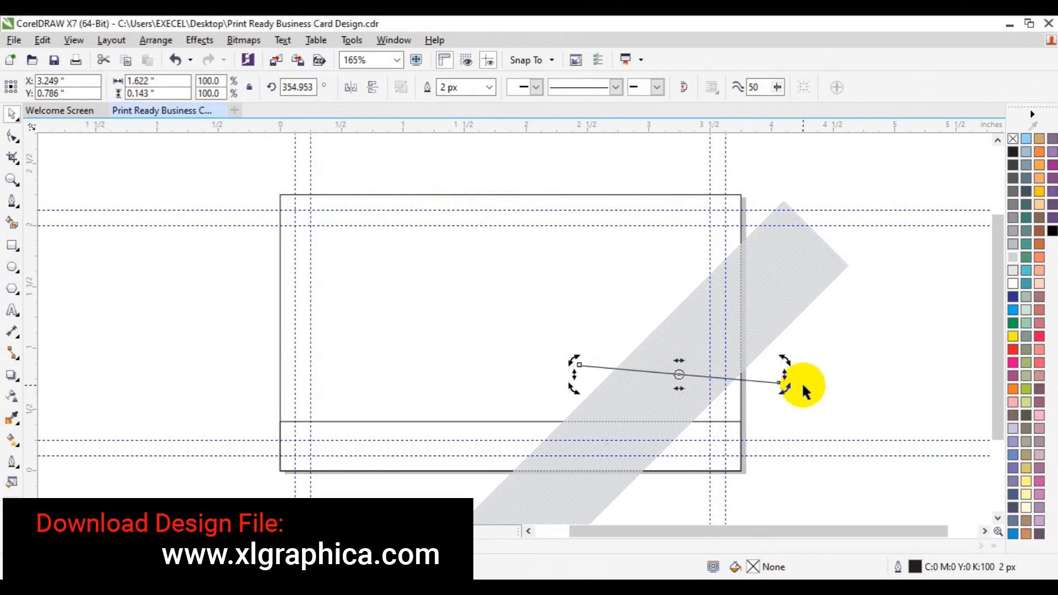
left_click(291, 89)
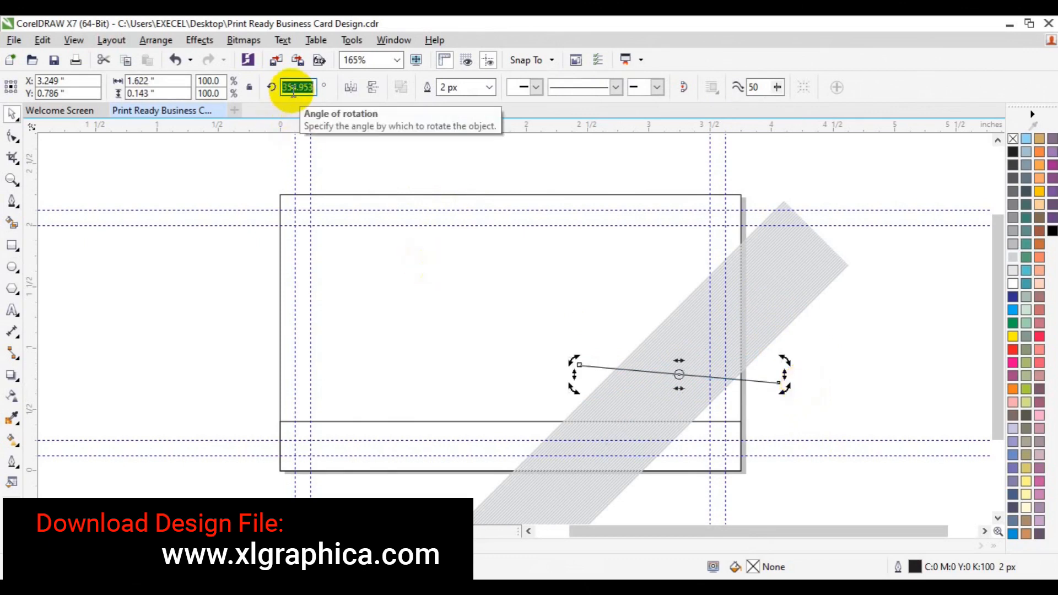
type("350.0")
key("Return")
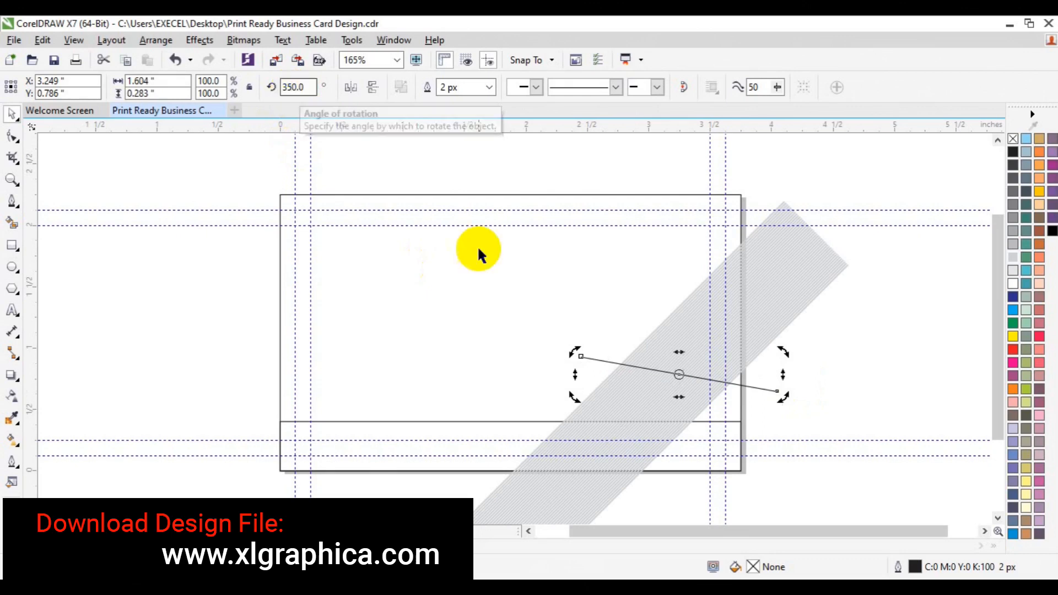
left_click_drag(782, 396, 784, 390)
left_click(784, 390)
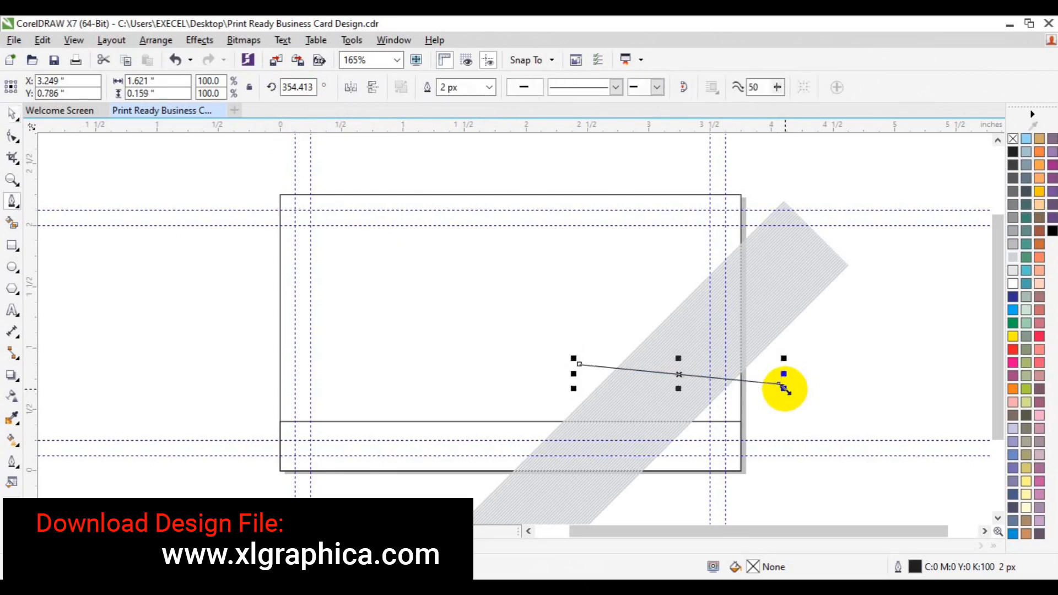
left_click(822, 392)
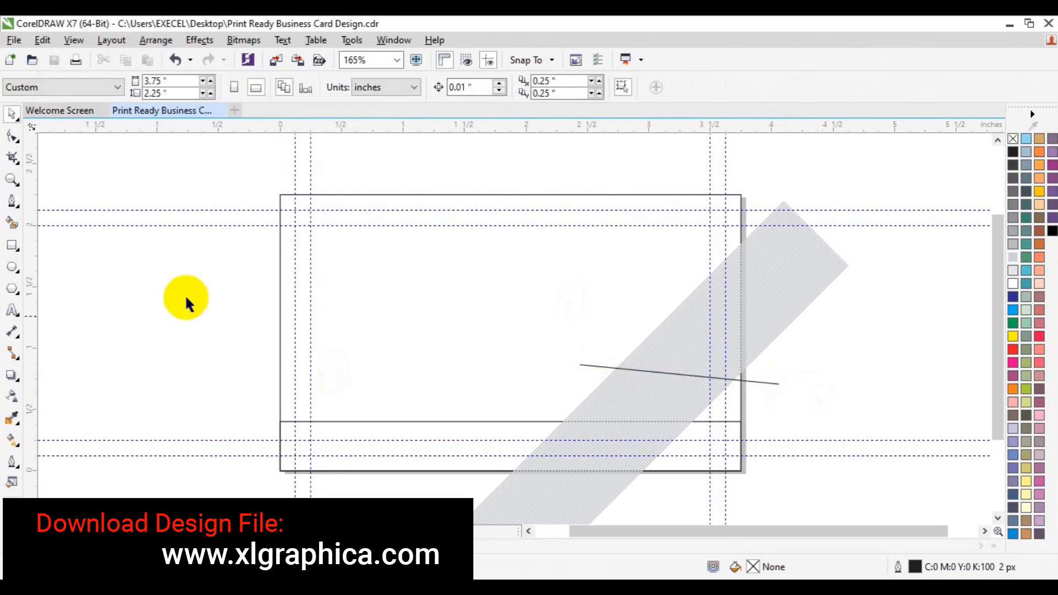
left_click(12, 179)
Zoom to the top of the stripe and ungroup the hatched stripe group into separate lines
left_click(742, 349)
key("space")
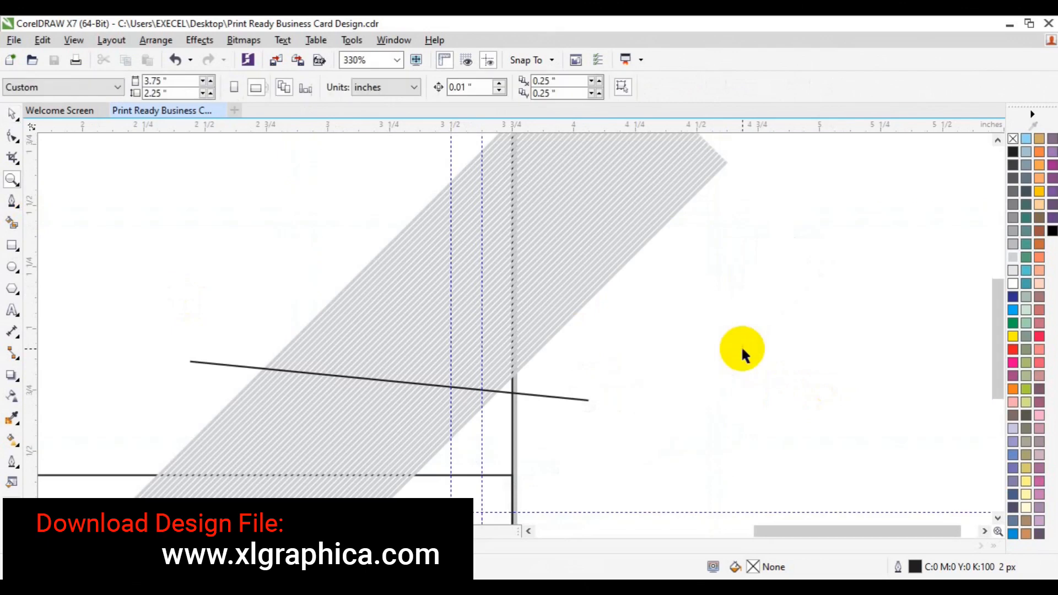
left_click(997, 141)
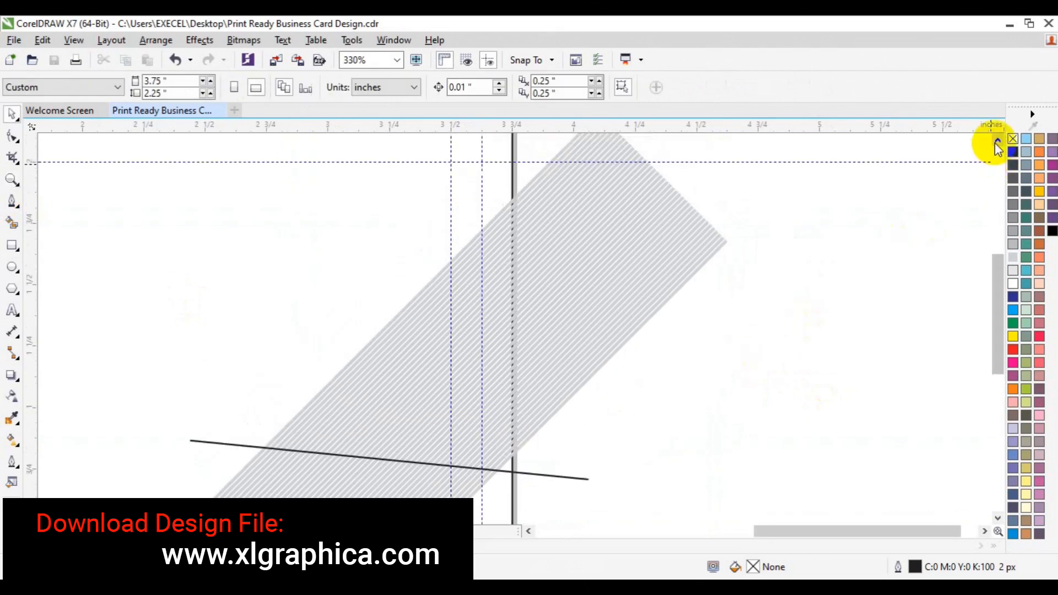
left_click(611, 223)
left_click(489, 90)
left_click(794, 231)
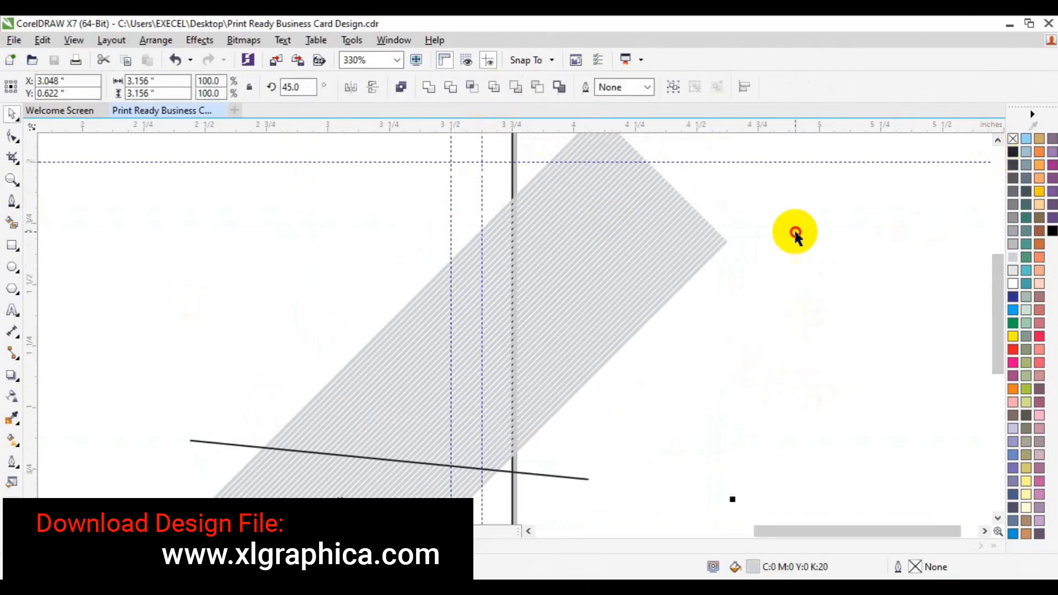
Delete the first hatch line to start the gap, undoing an accidental move along the way
left_click(665, 231)
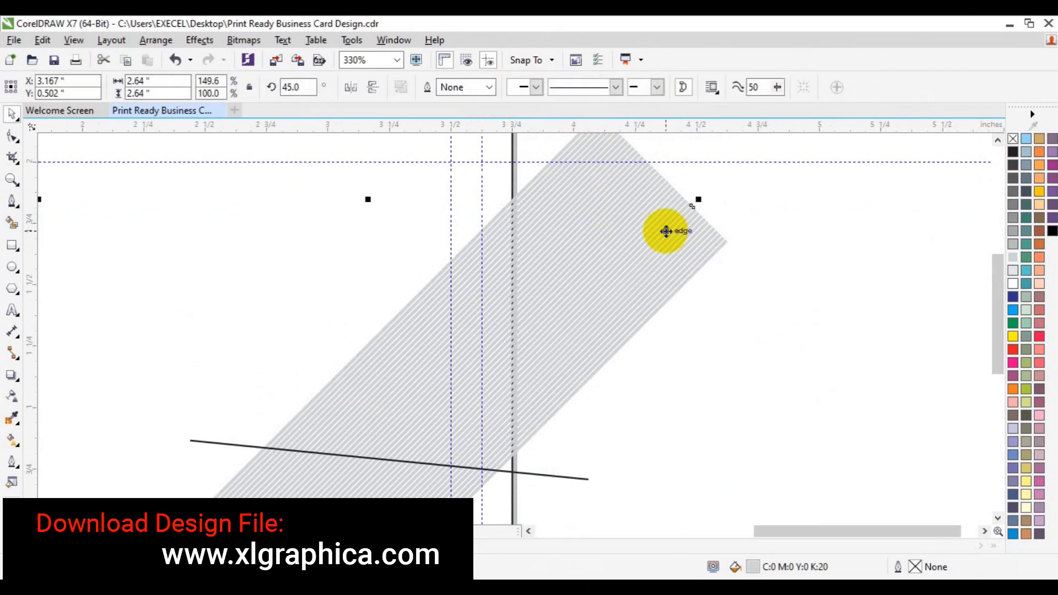
mouse_move(666, 231)
left_mouse_down()
mouse_move(727, 207)
mouse_move(661, 181)
left_mouse_up()
key("ctrl+z")
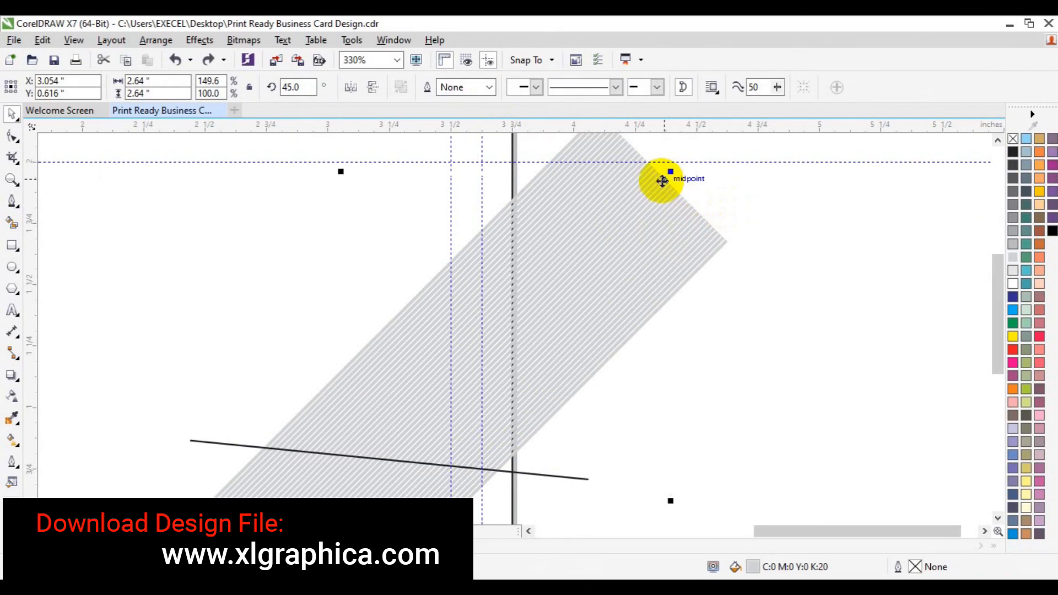
key("Delete")
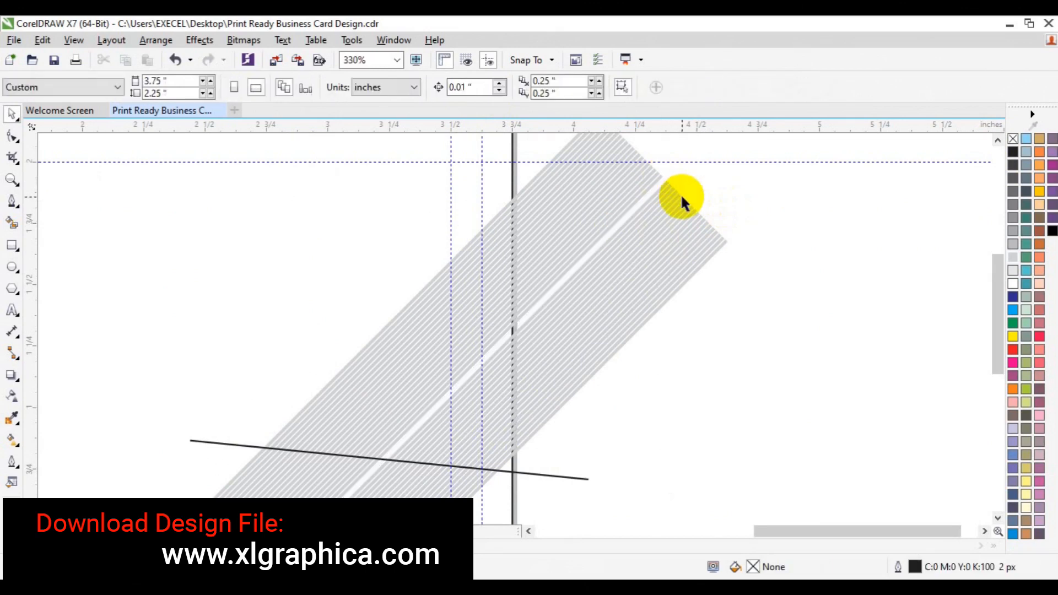
key("ctrl+z")
left_click_drag(672, 191, 679, 196)
key("Delete")
Delete four more neighbouring hatch lines to widen the white gap between the bands
left_click(676, 196)
key("Delete")
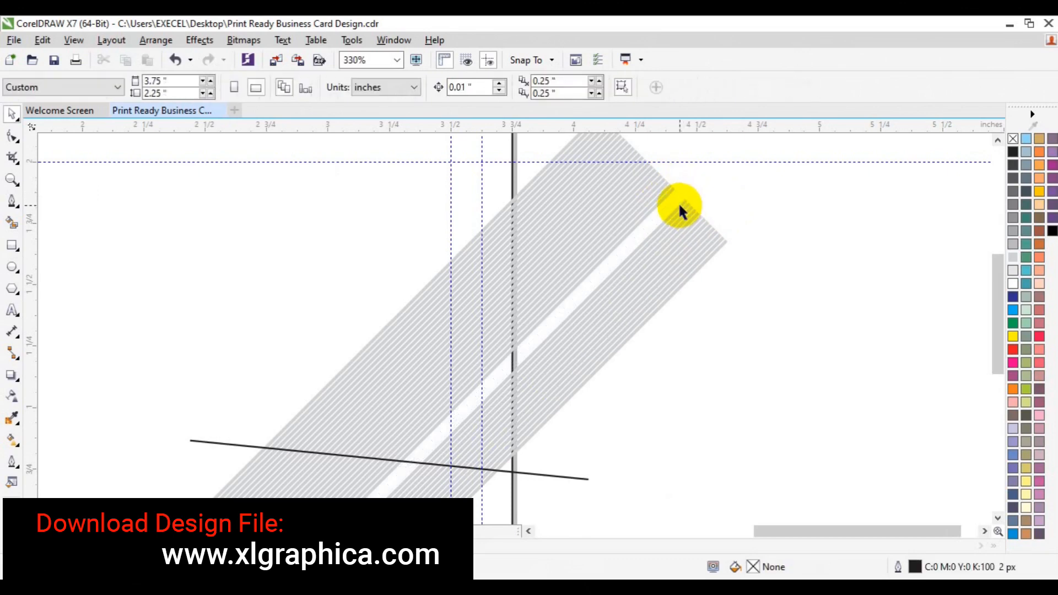
left_click(679, 203)
key("Delete")
left_click(680, 206)
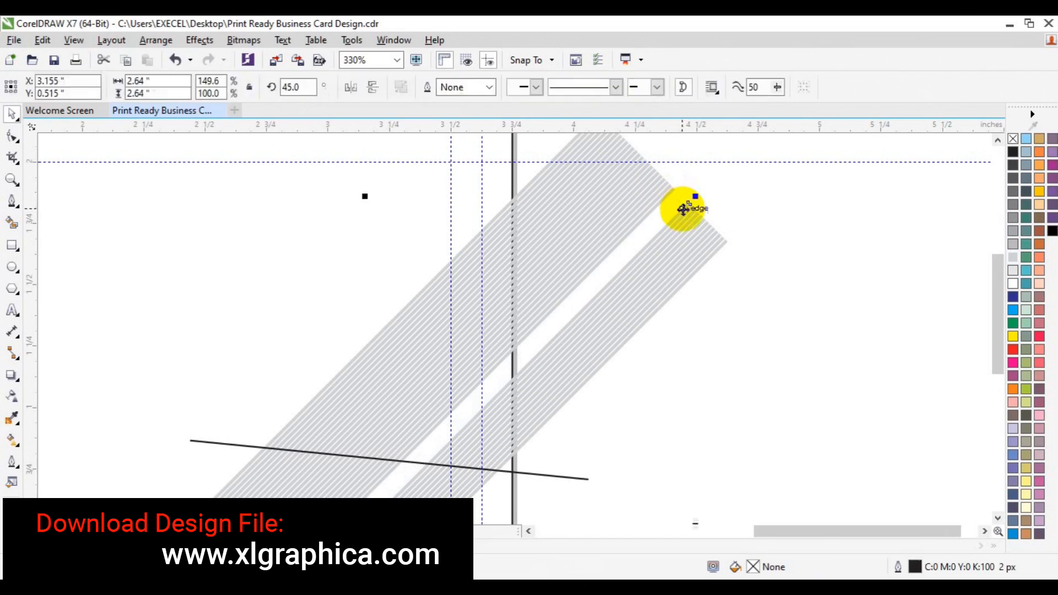
key("Delete")
left_click(681, 213)
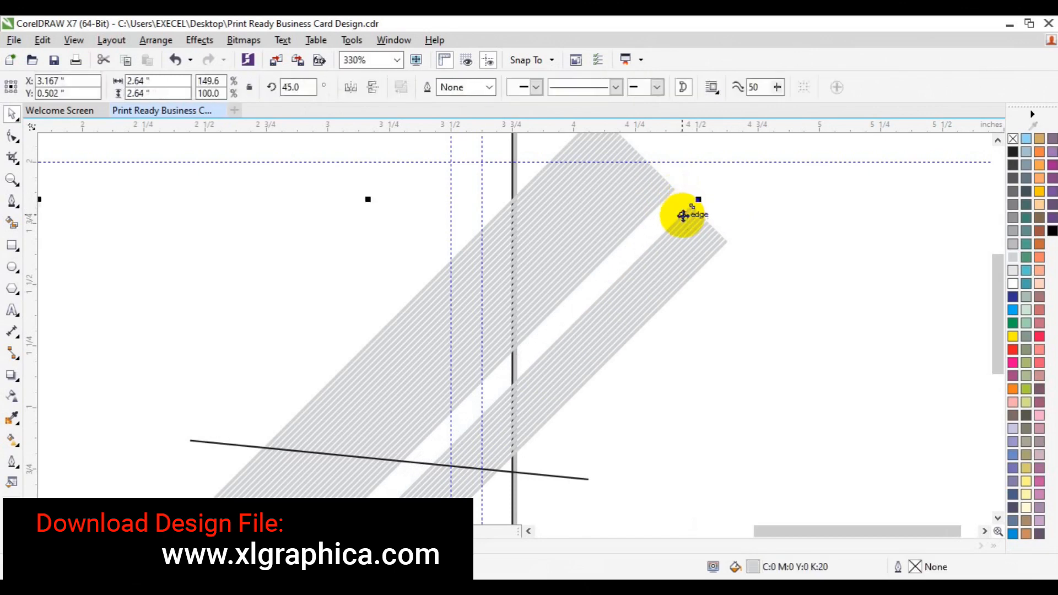
key("Delete")
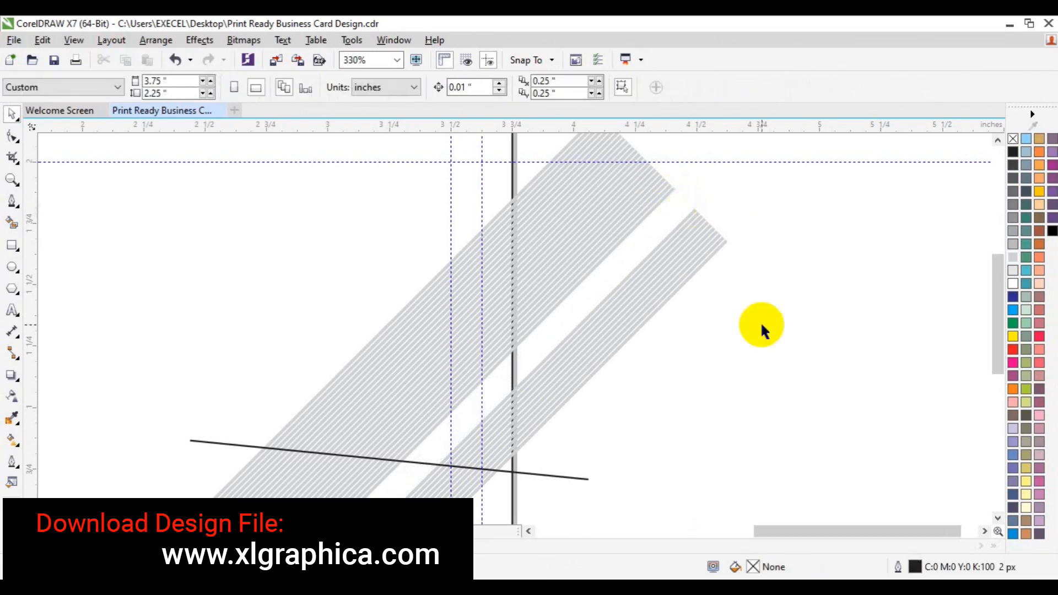
left_click(706, 228)
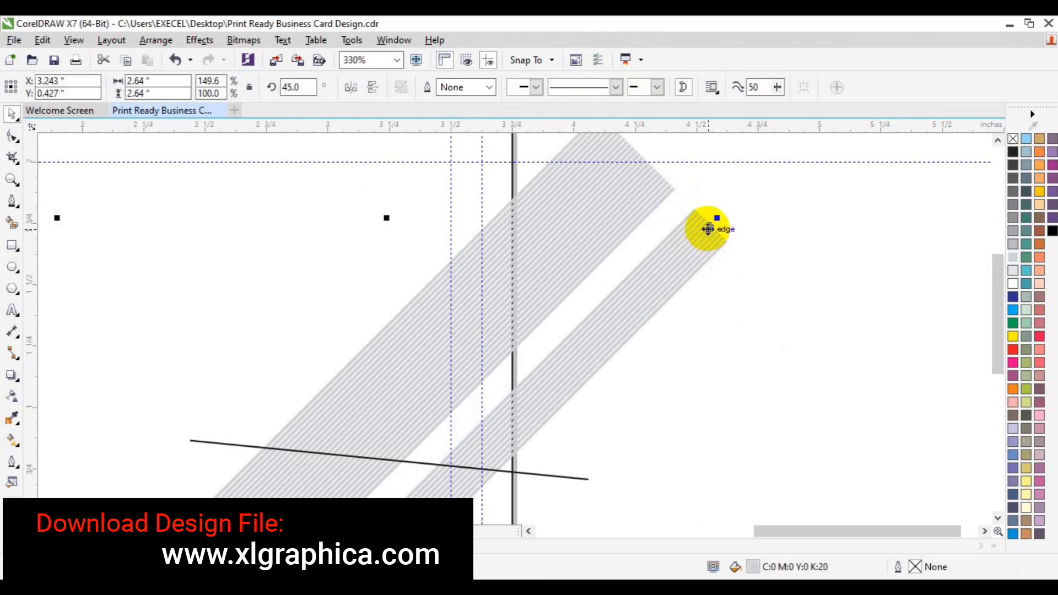
left_click(795, 240)
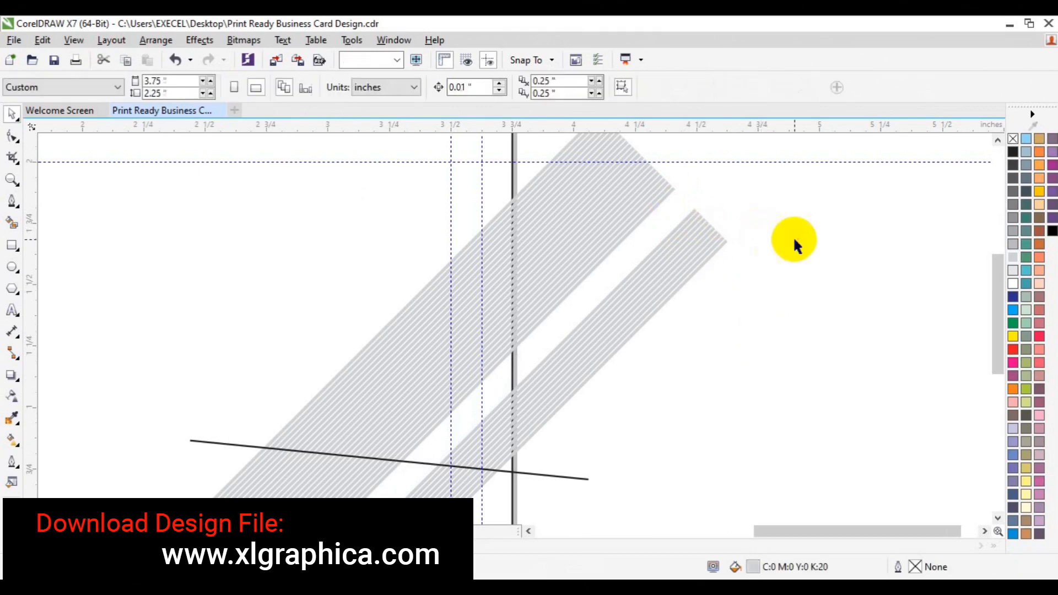
left_click(12, 180)
Zoom out and apply Order > To Front of Page to the card rectangle
left_click(108, 87)
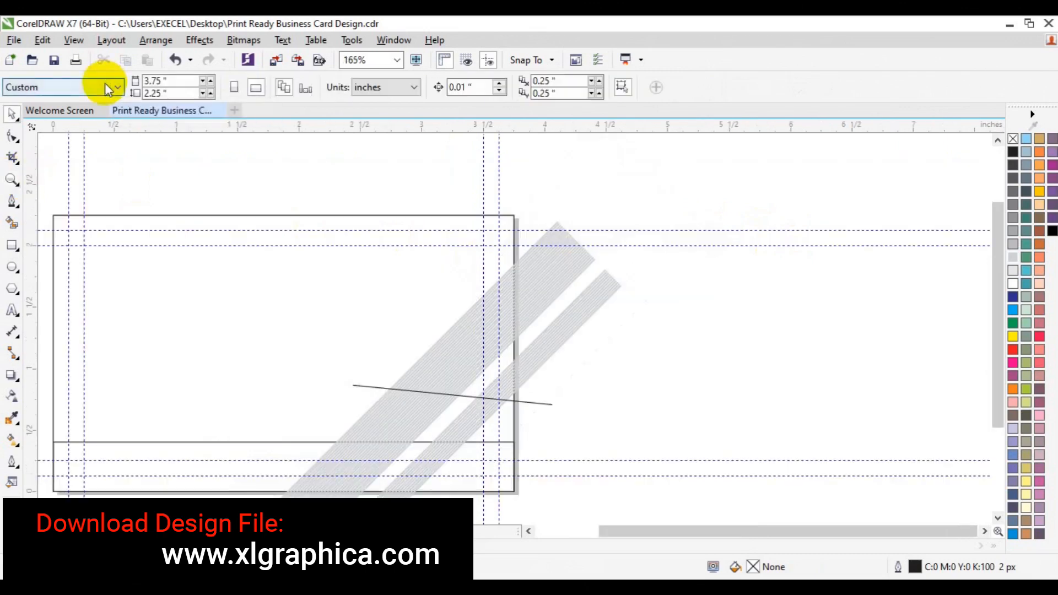
left_click(354, 312)
right_click(354, 312)
mouse_move(437, 406)
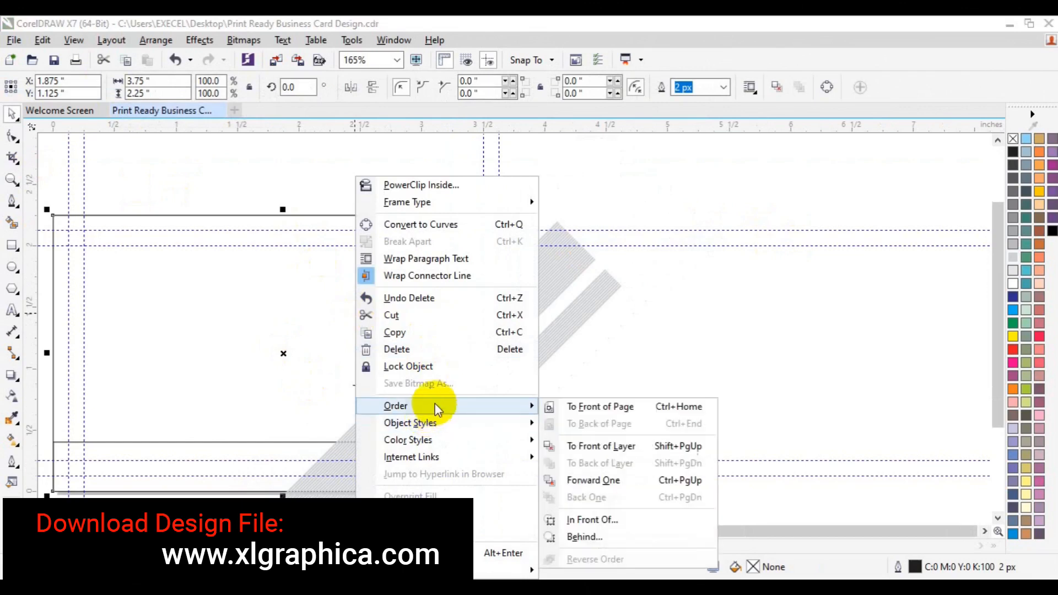
left_click(584, 406)
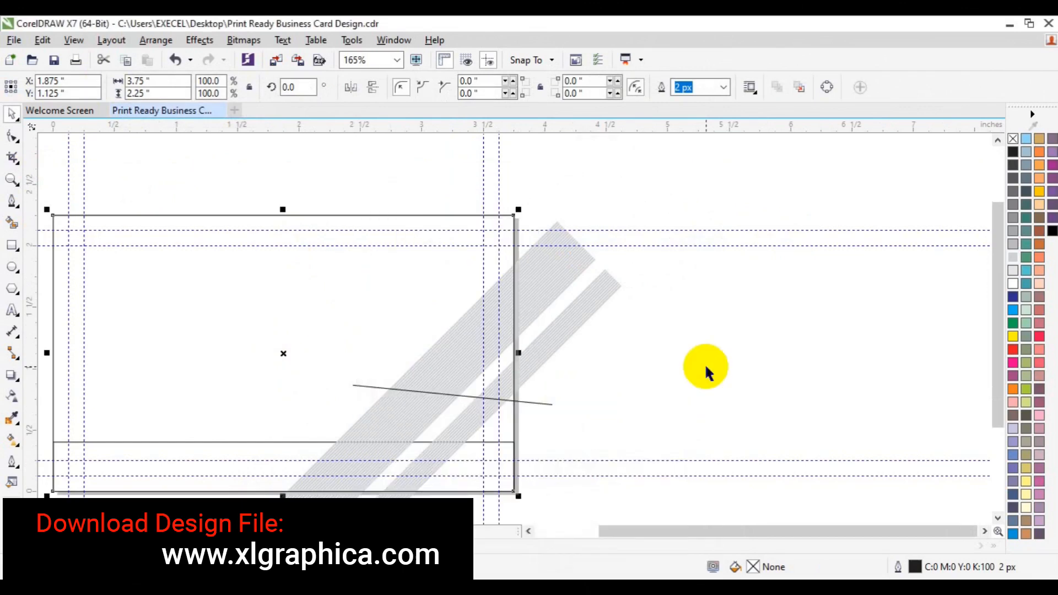
left_click(679, 317)
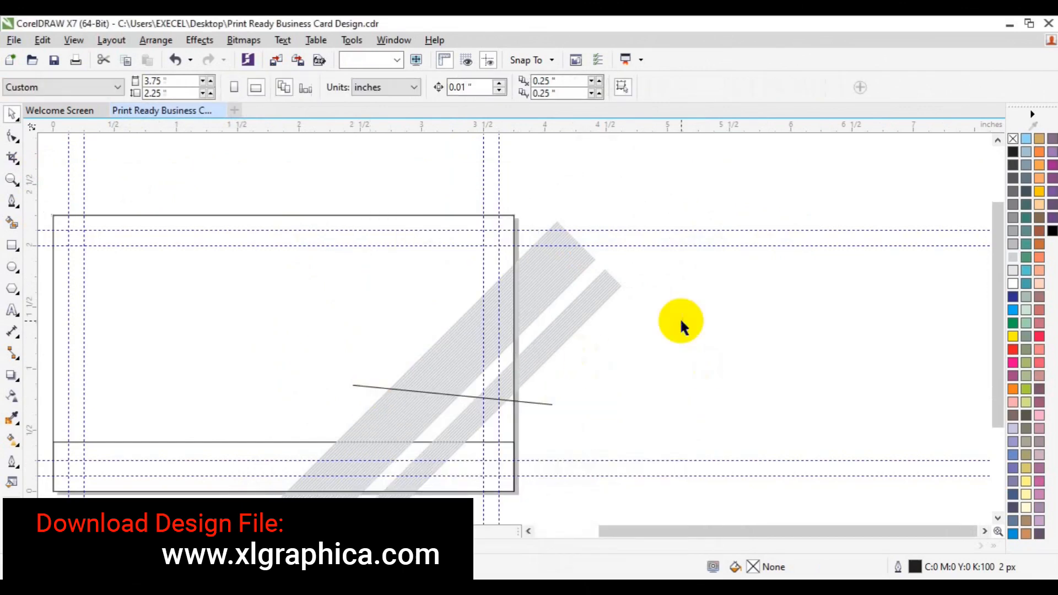
Zoom into the upper end of the stripes and delete six hatch lines from the narrow band
left_click(12, 179)
left_click(563, 338)
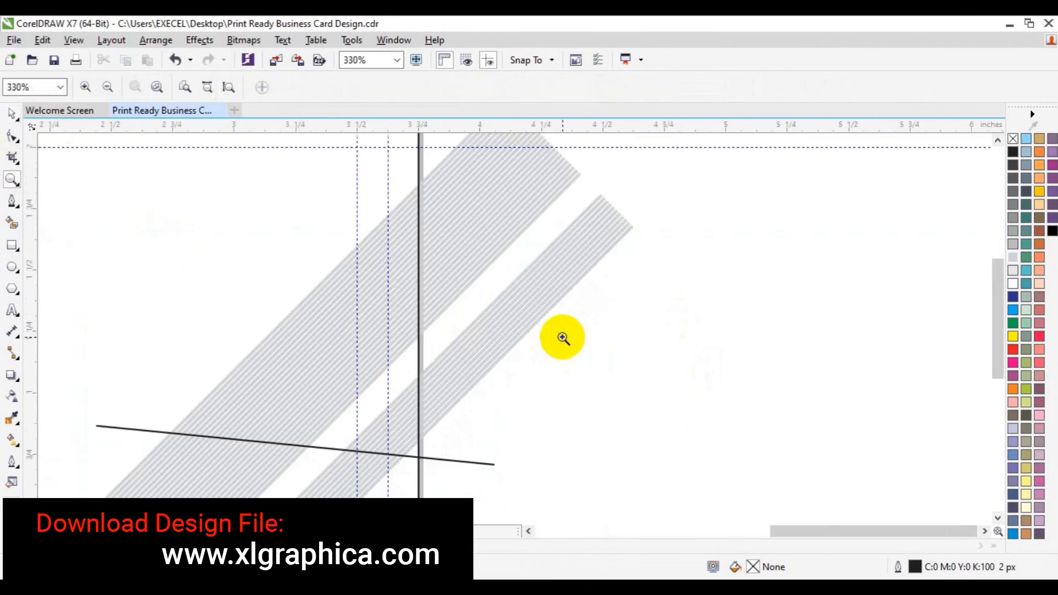
key("space")
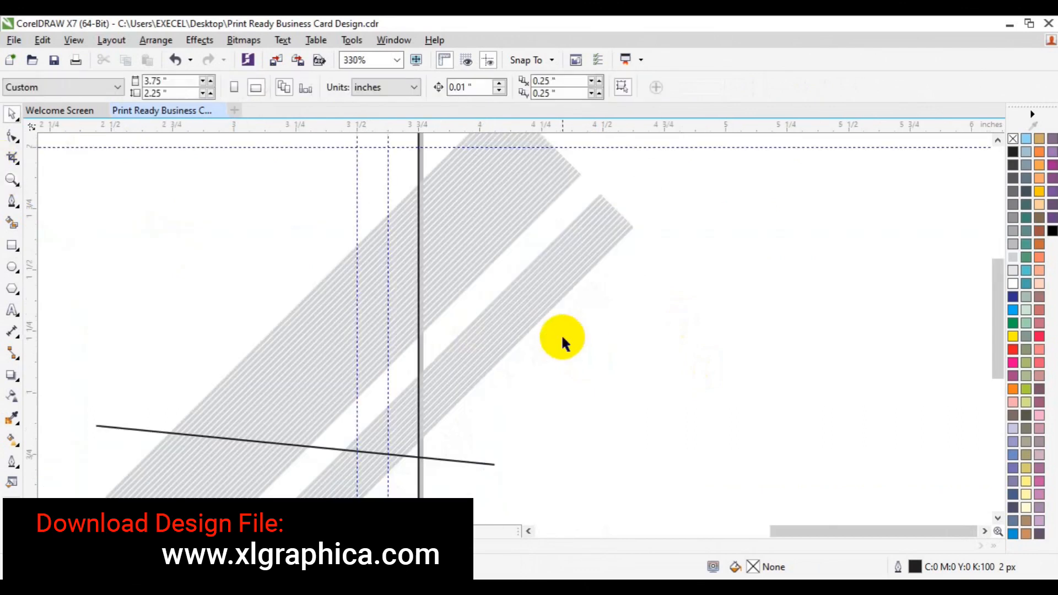
left_click(603, 202)
key("Delete")
left_click(601, 200)
key("Delete")
left_click(608, 204)
key("Delete")
left_click(610, 205)
key("Delete")
left_click(614, 208)
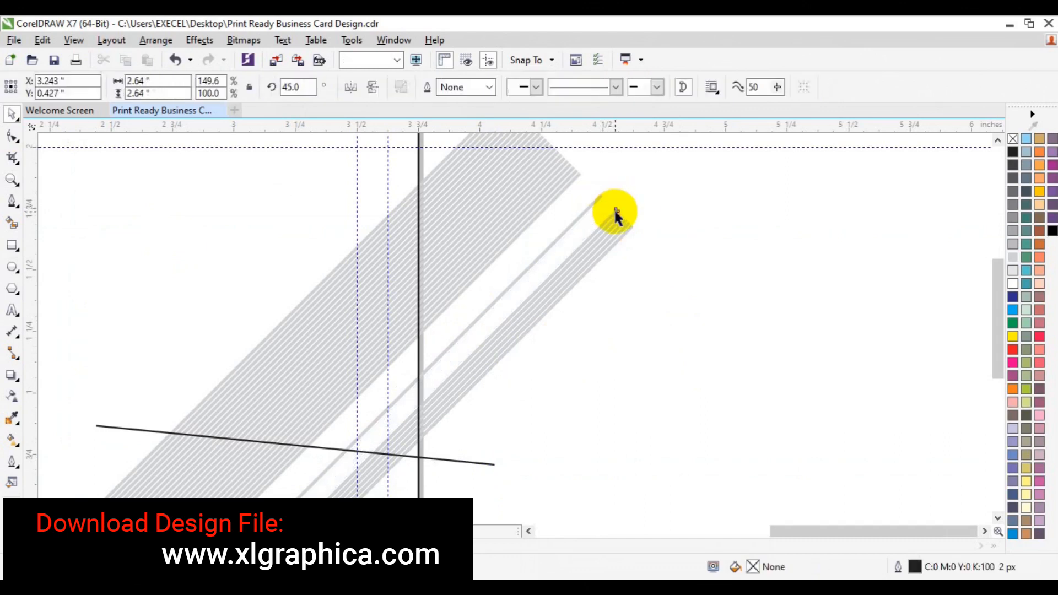
key("Delete")
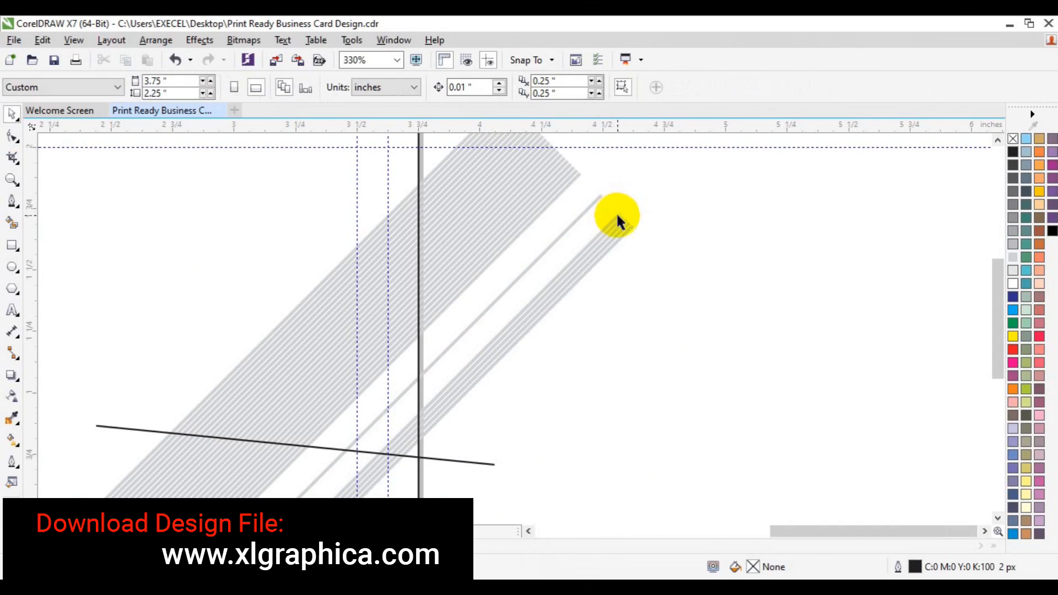
left_click(614, 209)
key("Delete")
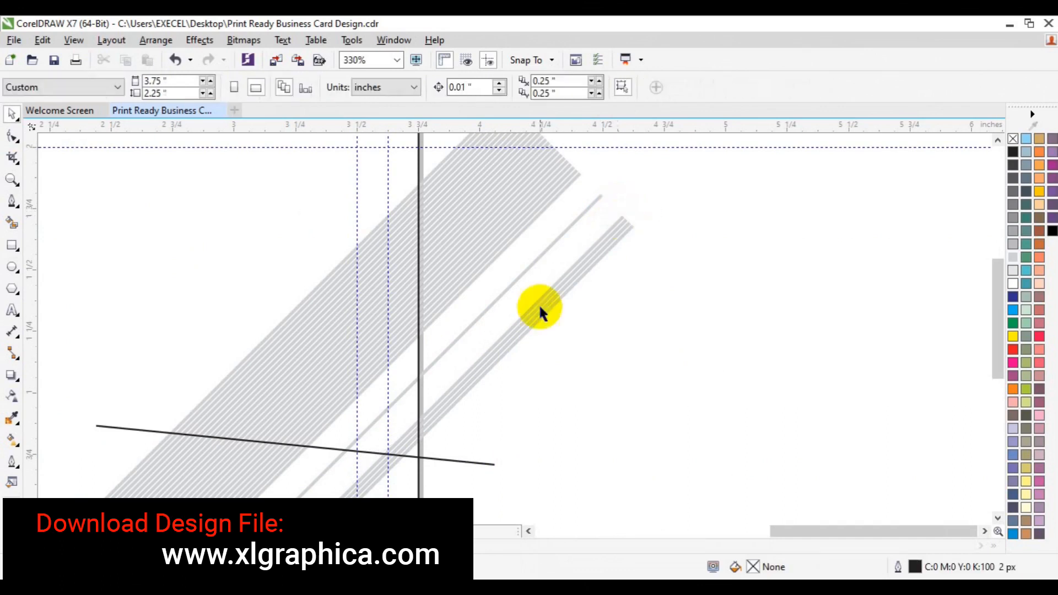
Check the whole card, then zoom near the card edge and delete five hatch lines from the wide band
left_click(12, 179)
left_click(106, 87)
key("space")
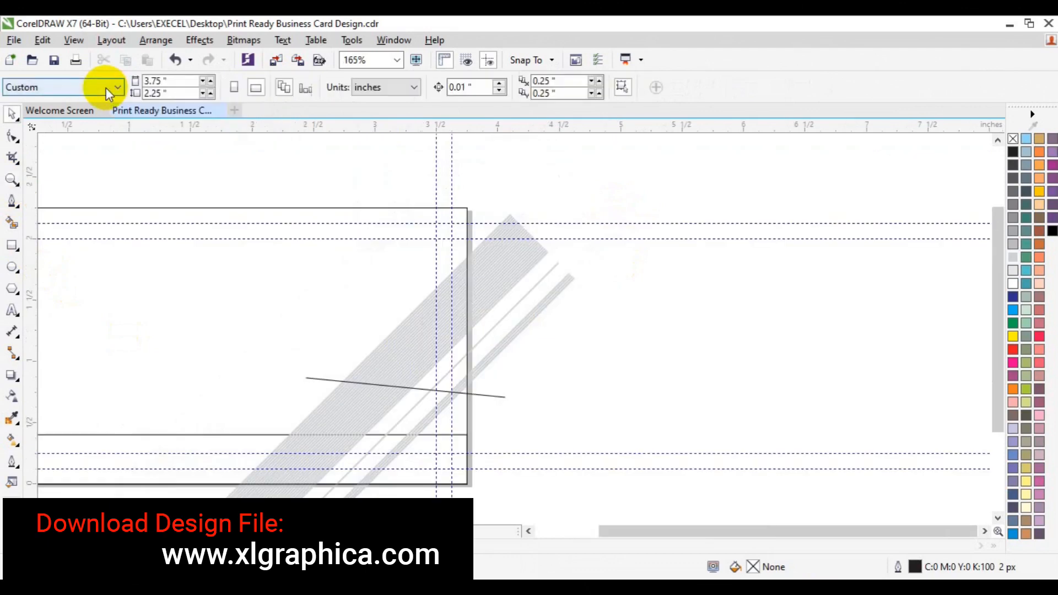
left_click(12, 179)
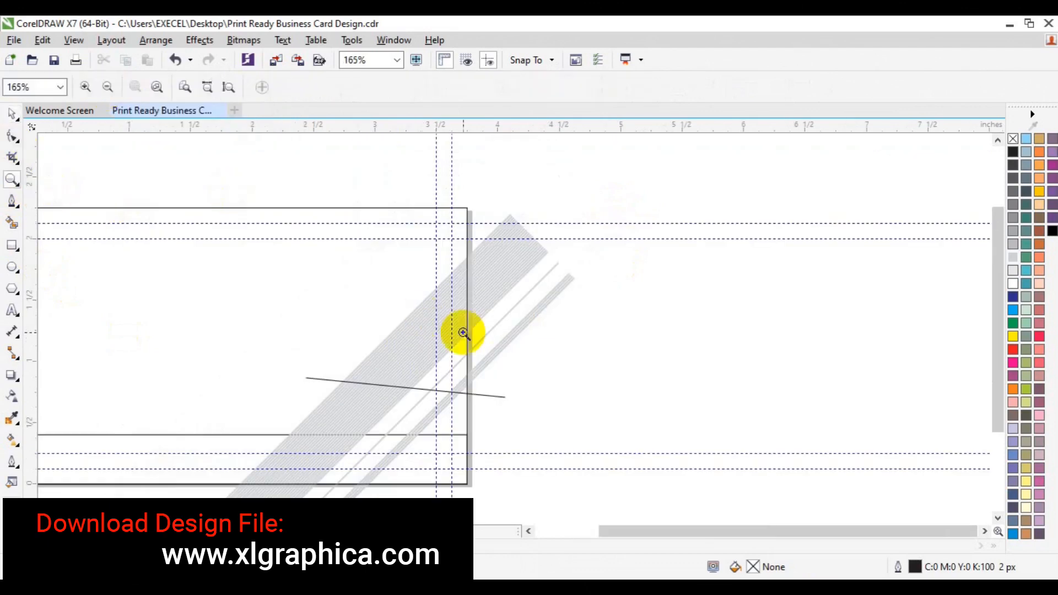
left_click(463, 334)
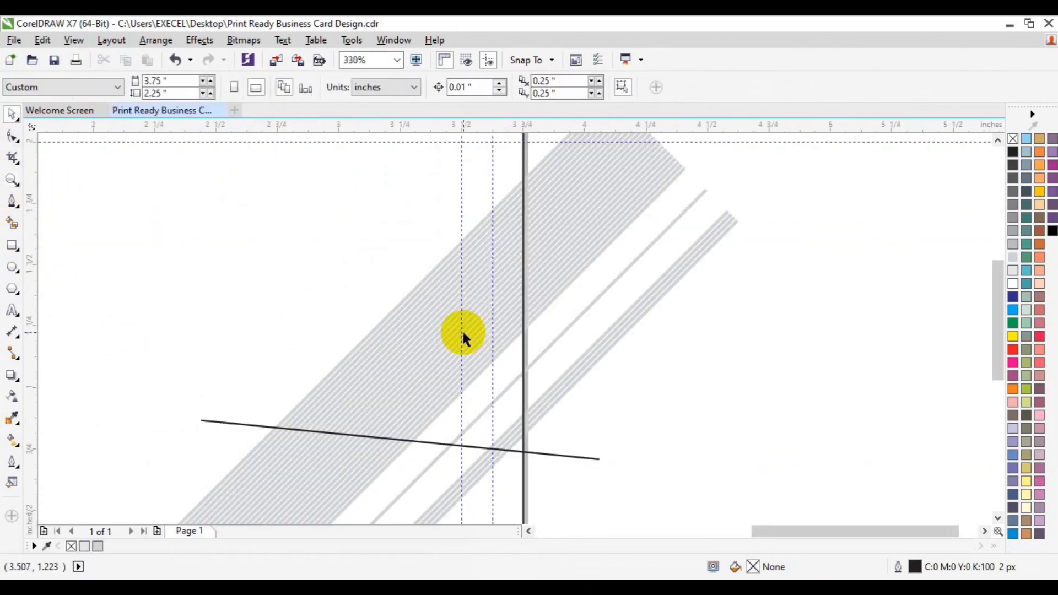
left_click(997, 141)
left_click(611, 219)
key("Delete")
left_click(611, 219)
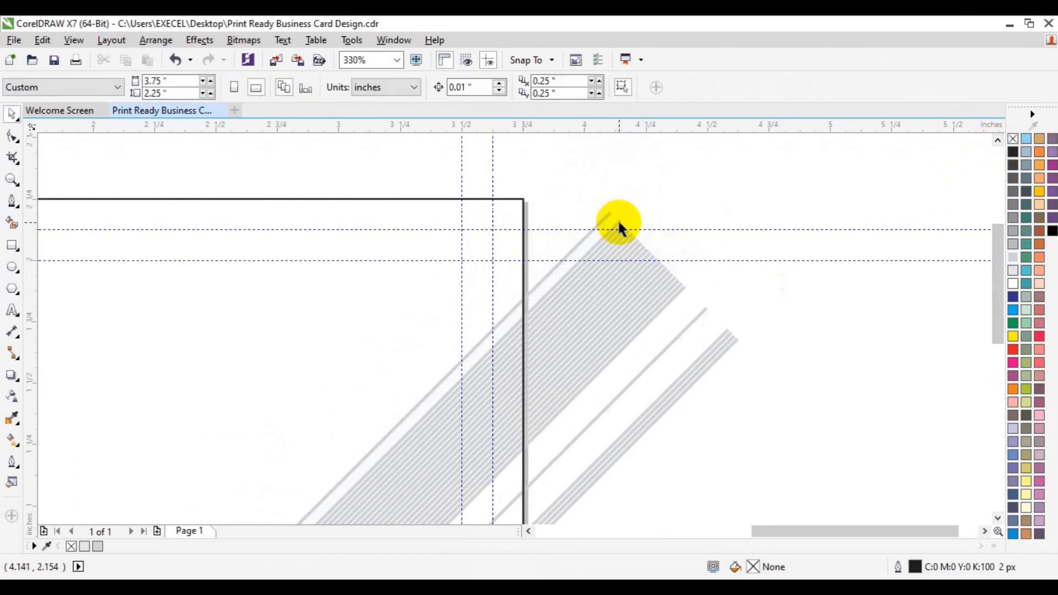
left_click(617, 231)
key("Delete")
left_click(619, 234)
key("Delete")
left_click(612, 234)
key("Delete")
left_click(621, 238)
key("Delete")
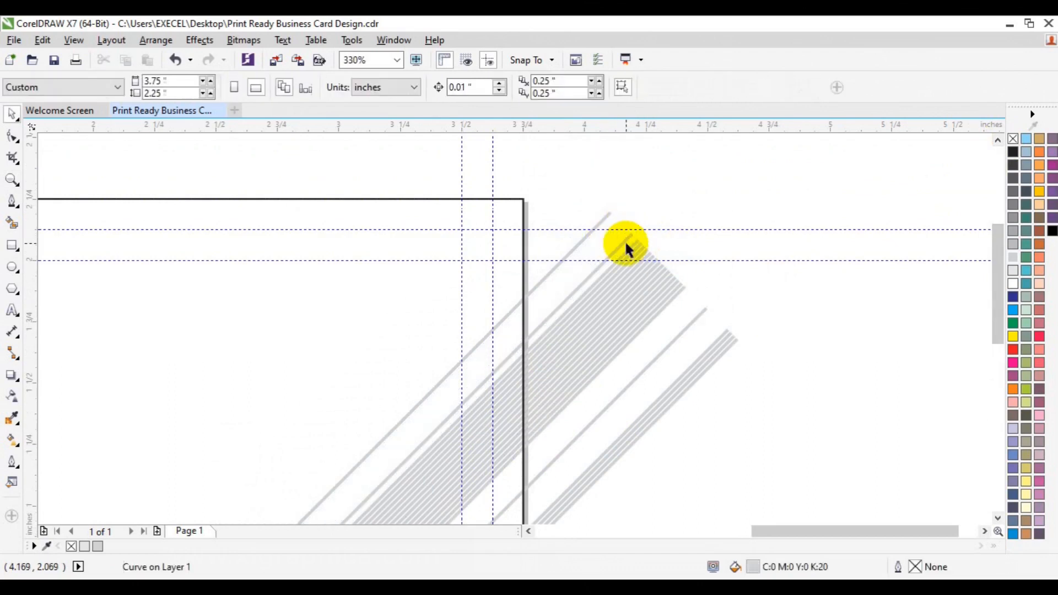
Delete the stray grey stripes, restore the last deleted pair, and zoom out to the whole card
left_click(639, 244)
left_click(644, 252, "shift")
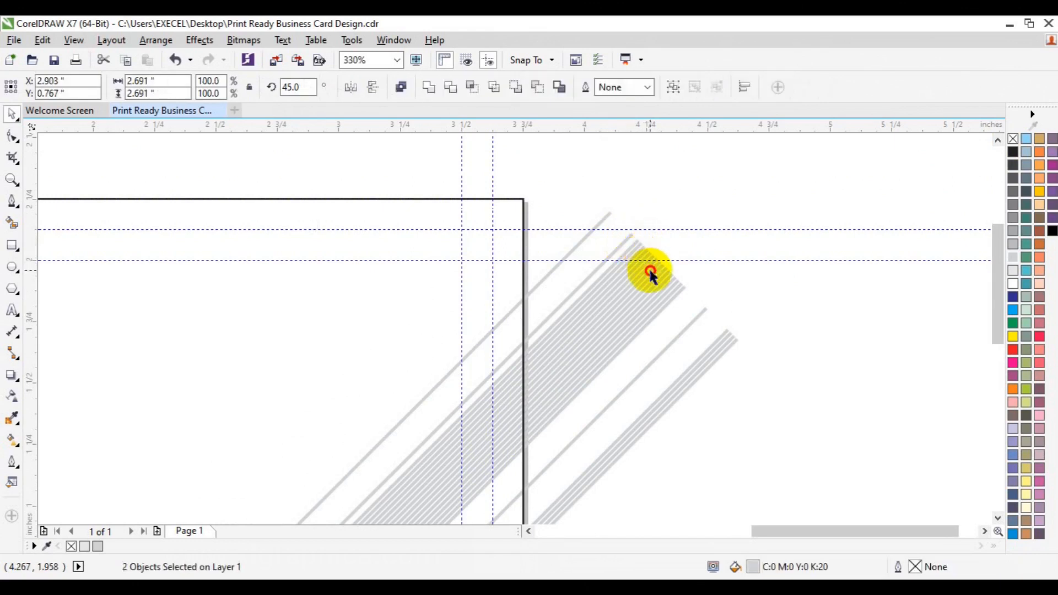
key("Delete")
left_click(633, 266)
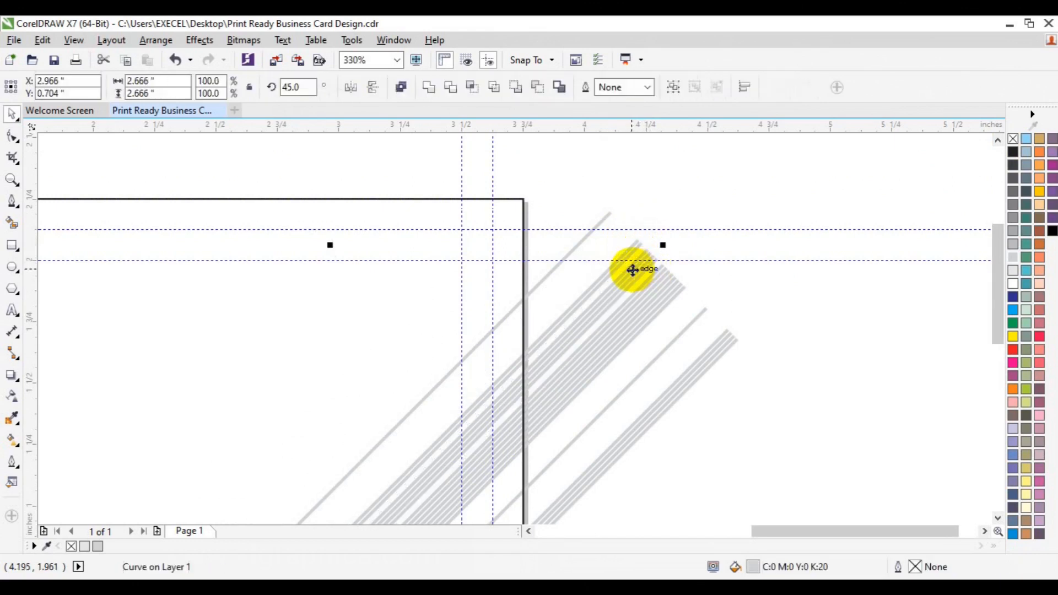
left_click(631, 267, "shift")
key("Delete")
left_click(632, 273)
key("Delete")
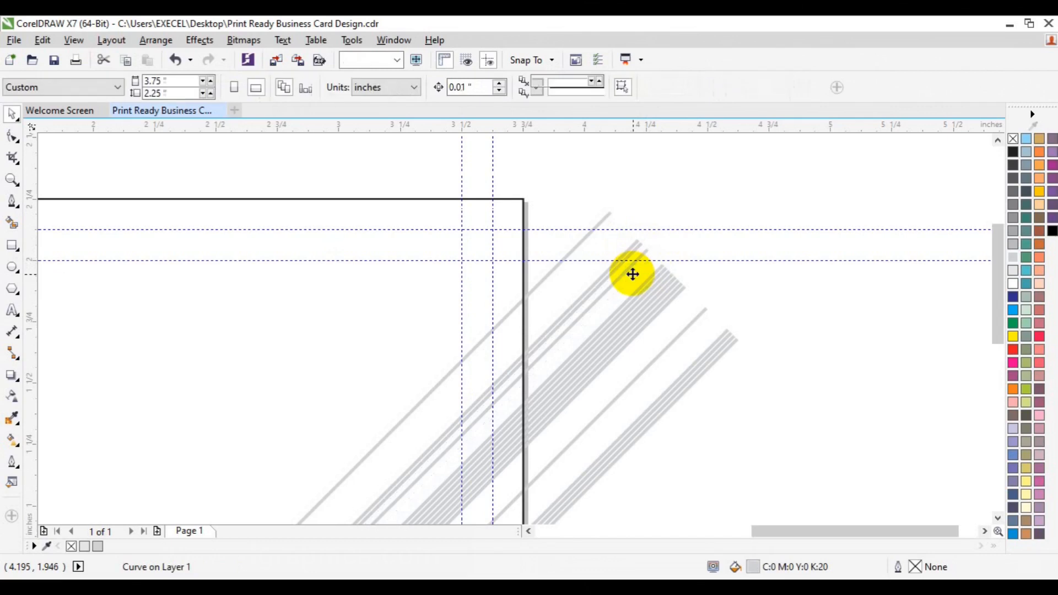
left_click(624, 253)
left_click(630, 264, "shift")
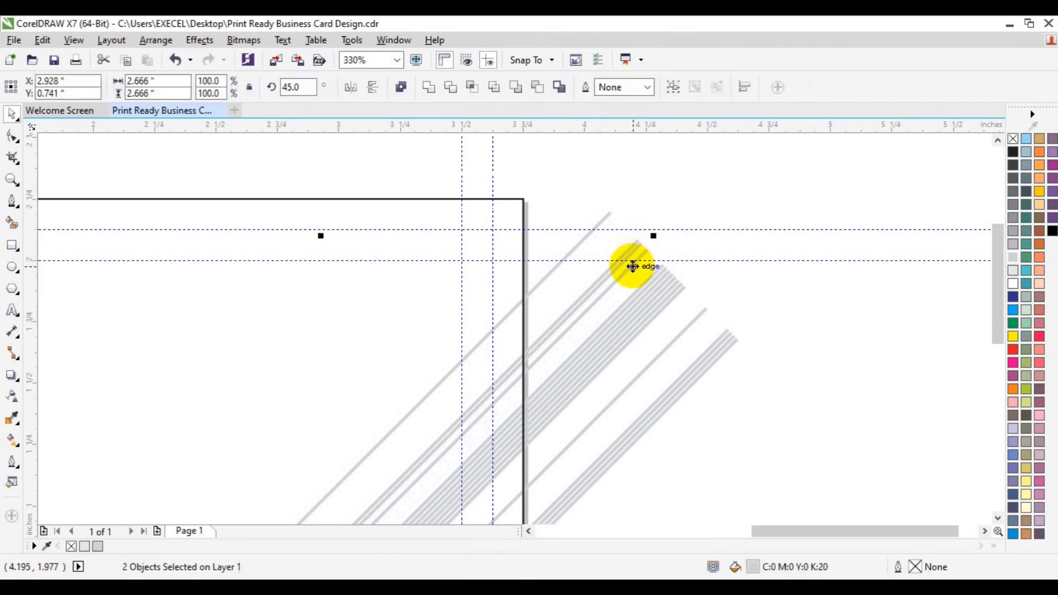
key("Delete")
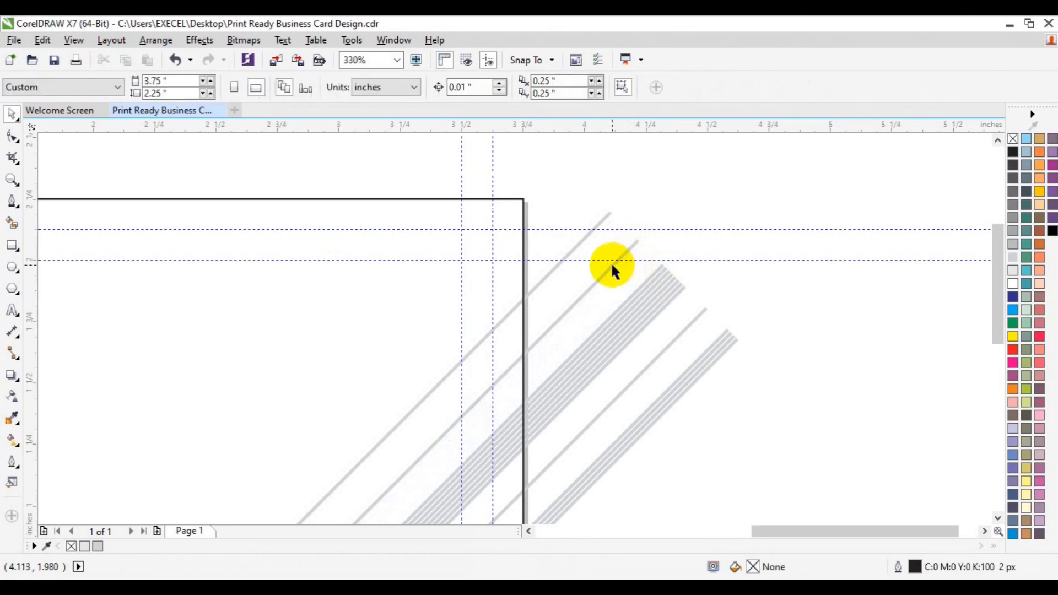
key("ctrl+z")
key("ctrl+z")
key("ctrl+z")
key("ctrl+z")
key("ctrl+z")
key("ctrl+z")
key("ctrl+z")
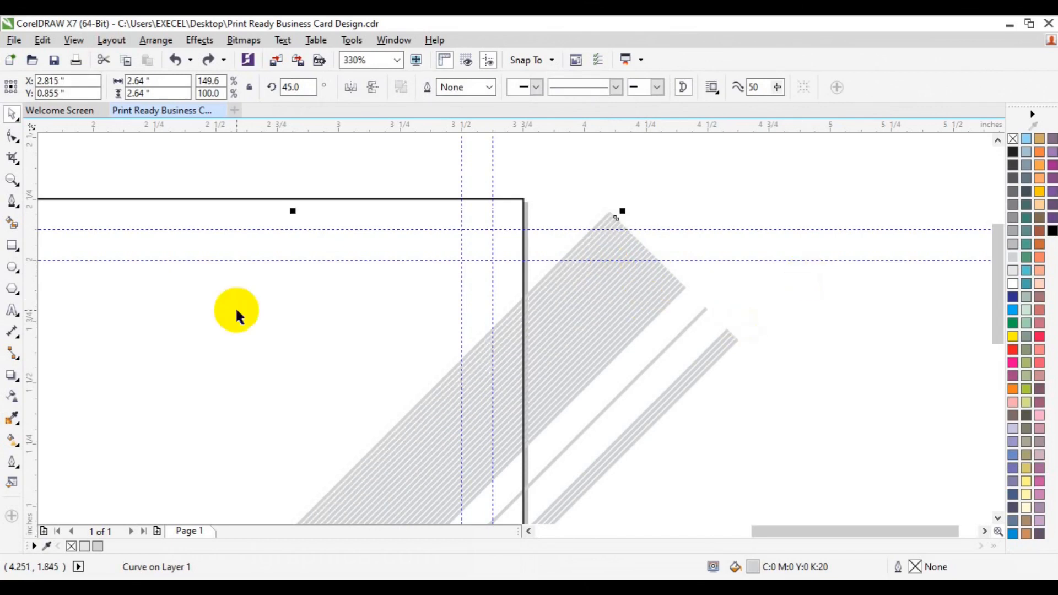
left_click(12, 178)
left_click(105, 90)
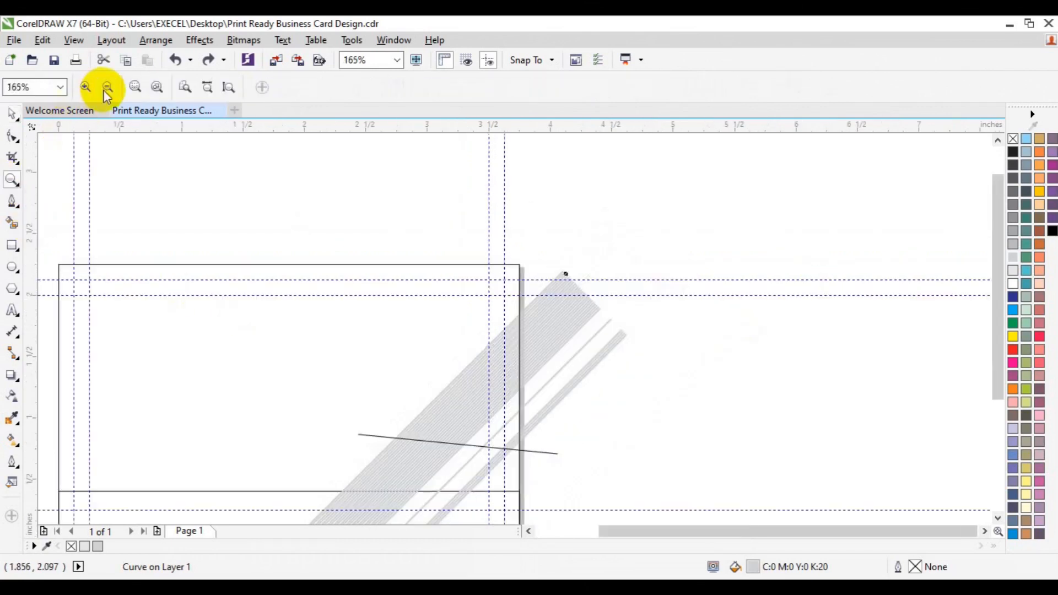
With the Pen tool, trace the slanted line end to end, then head up toward the top right
key("space")
left_click(756, 337)
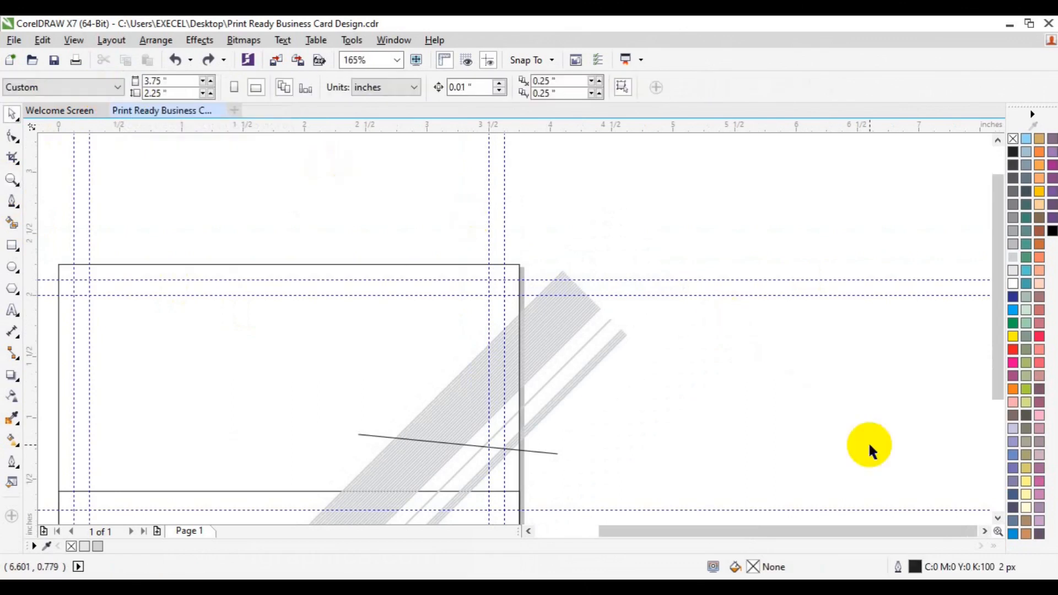
left_click(11, 179)
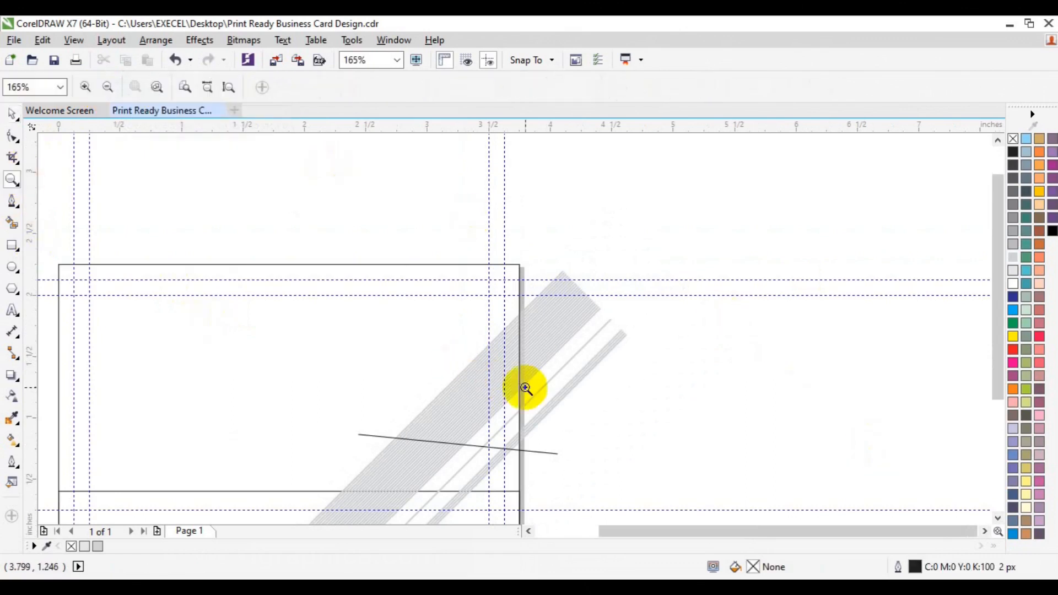
left_click(525, 389)
key("space")
left_click(11, 201)
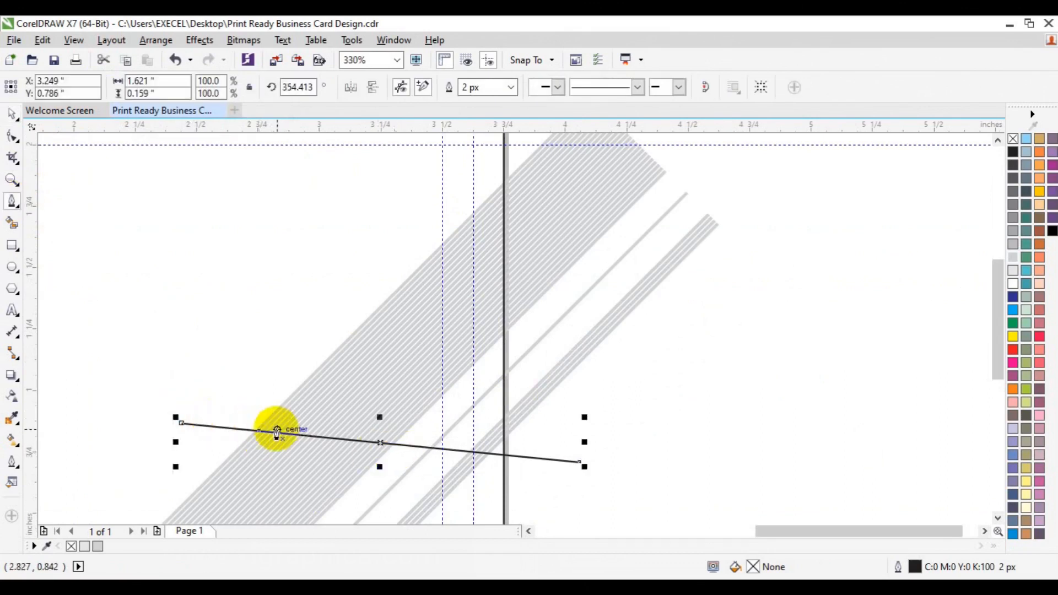
left_click(169, 422)
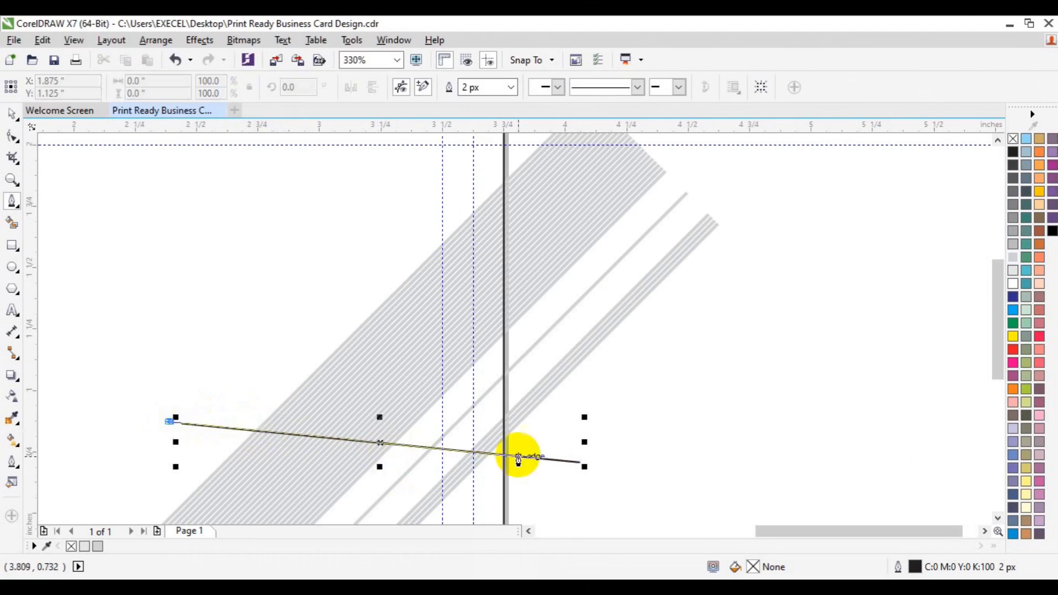
left_click(582, 463)
left_click(768, 201)
Close the first pen outline at its starting node, then delete it
left_click(997, 141)
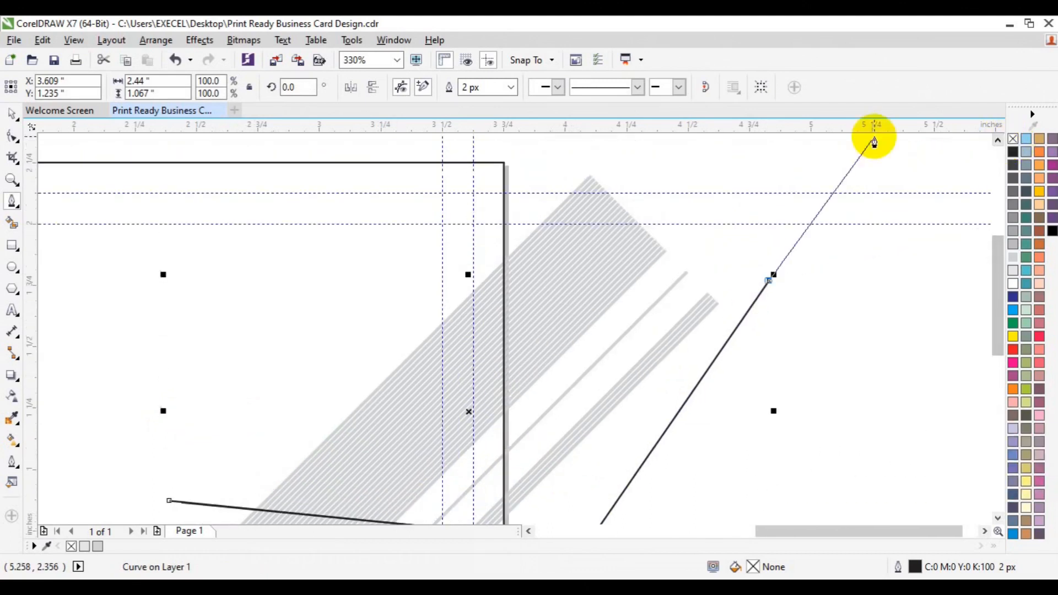
left_click(732, 154)
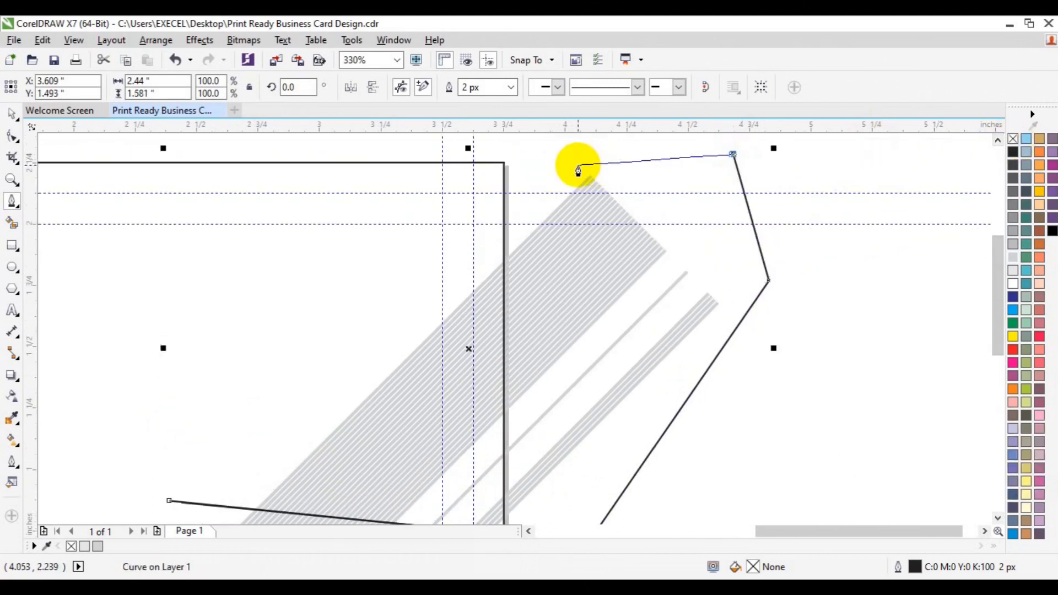
left_click(597, 172)
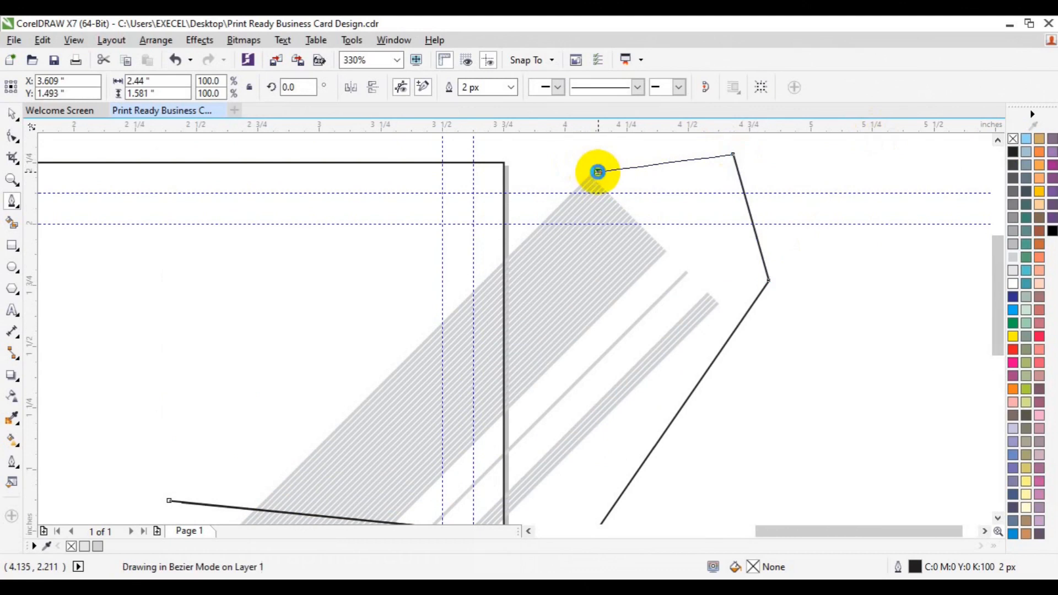
left_click(170, 501)
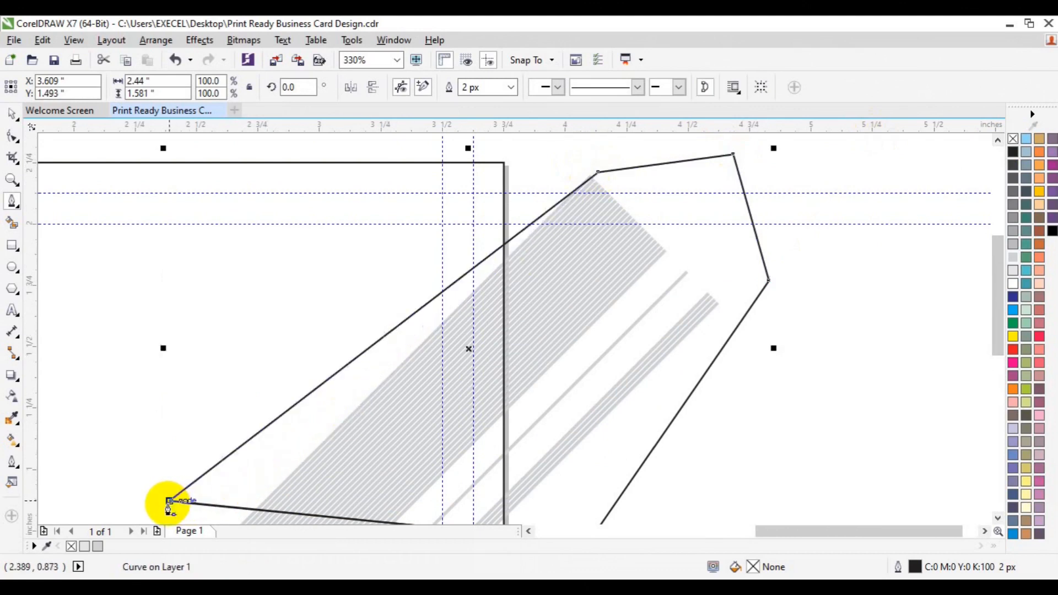
key("Delete")
Redraw a closed four-sided outline from above the stripe band down to the slanted line
left_click(622, 158)
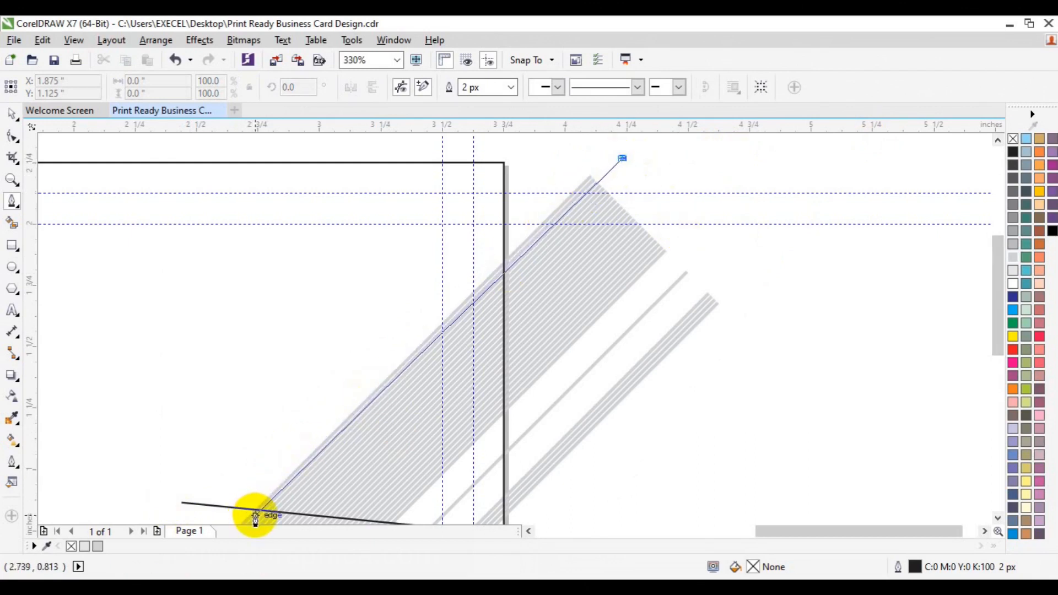
left_click(257, 521)
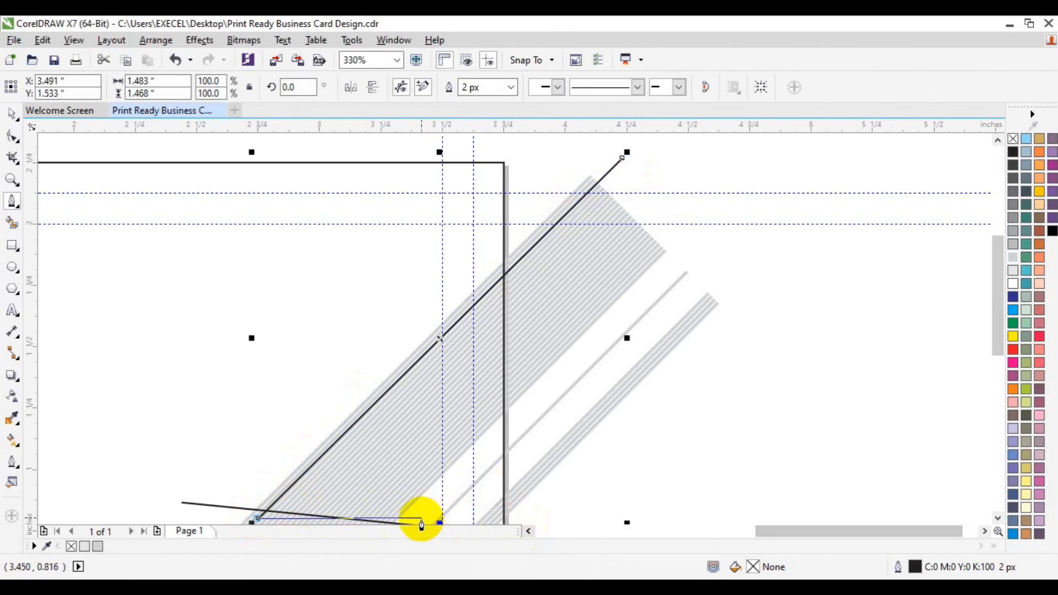
left_click(418, 525)
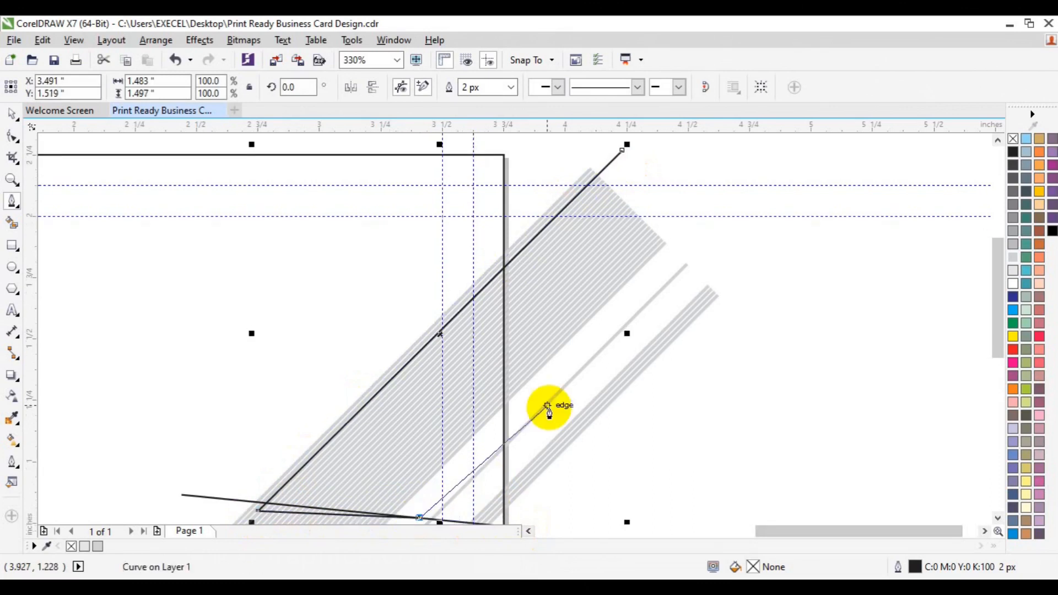
left_click(697, 235)
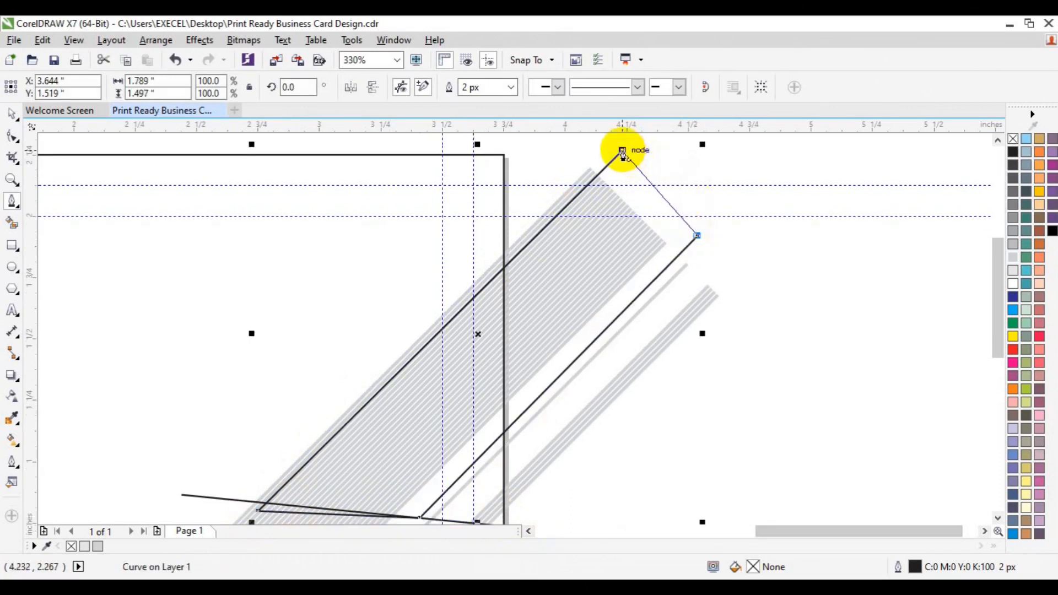
left_click(622, 151)
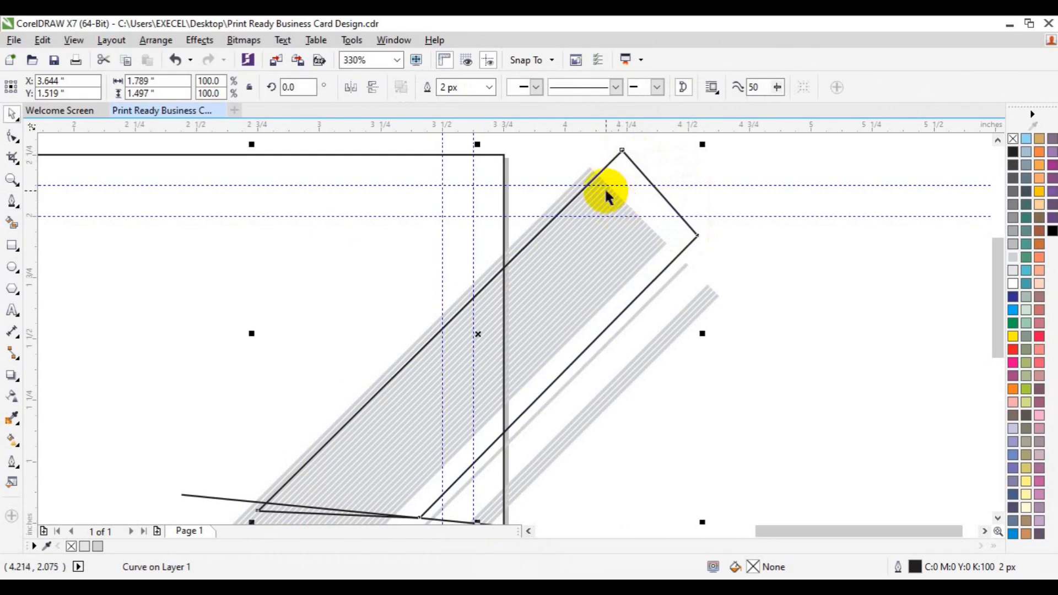
left_click(773, 248)
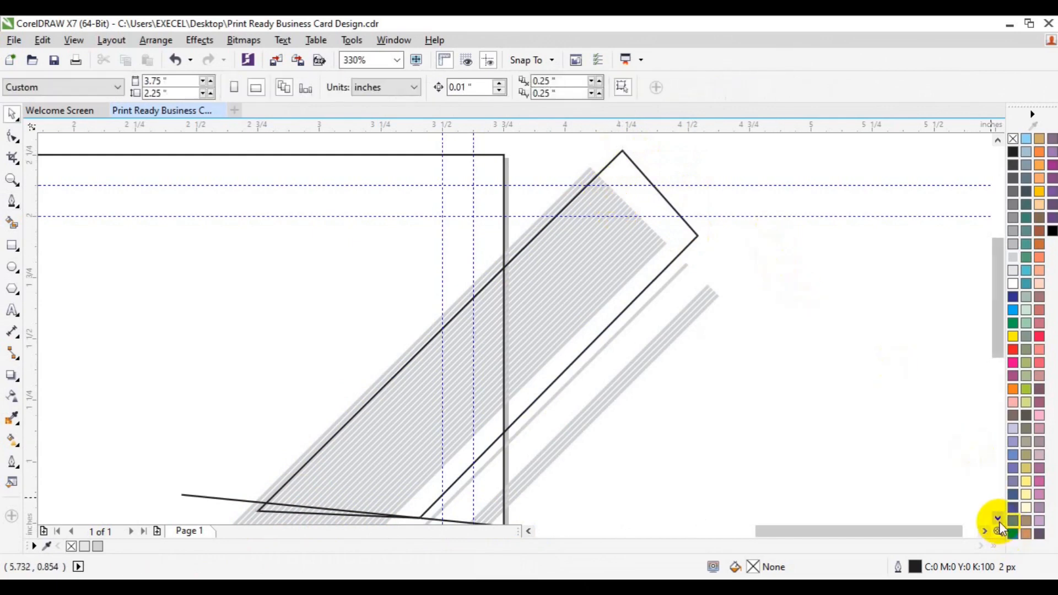
left_click(998, 519)
Trim the grey hatch band with the slanted line, then undo the trim
left_click(351, 438)
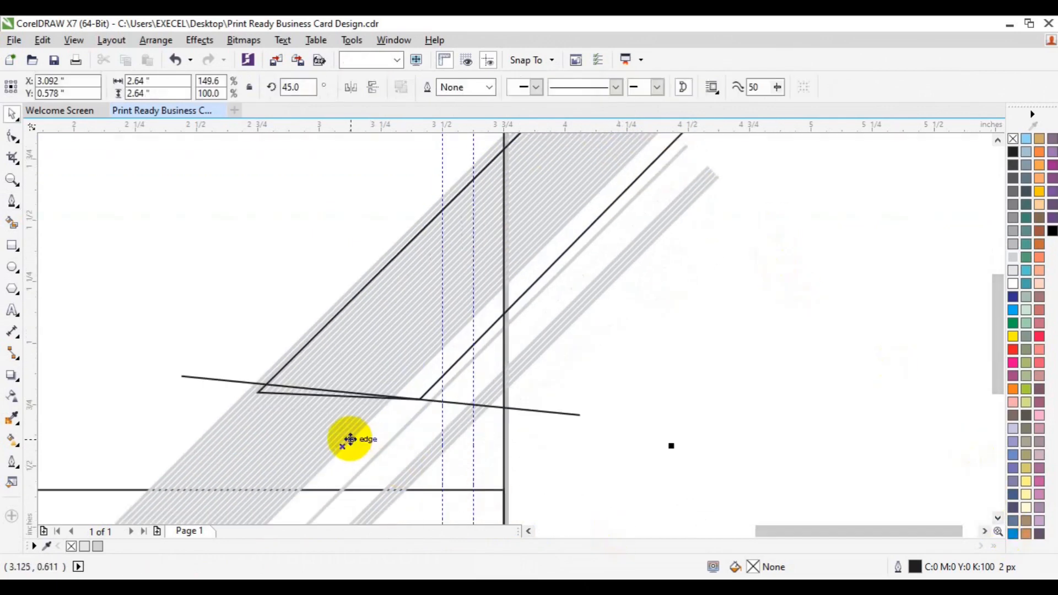
left_click(462, 358, "shift")
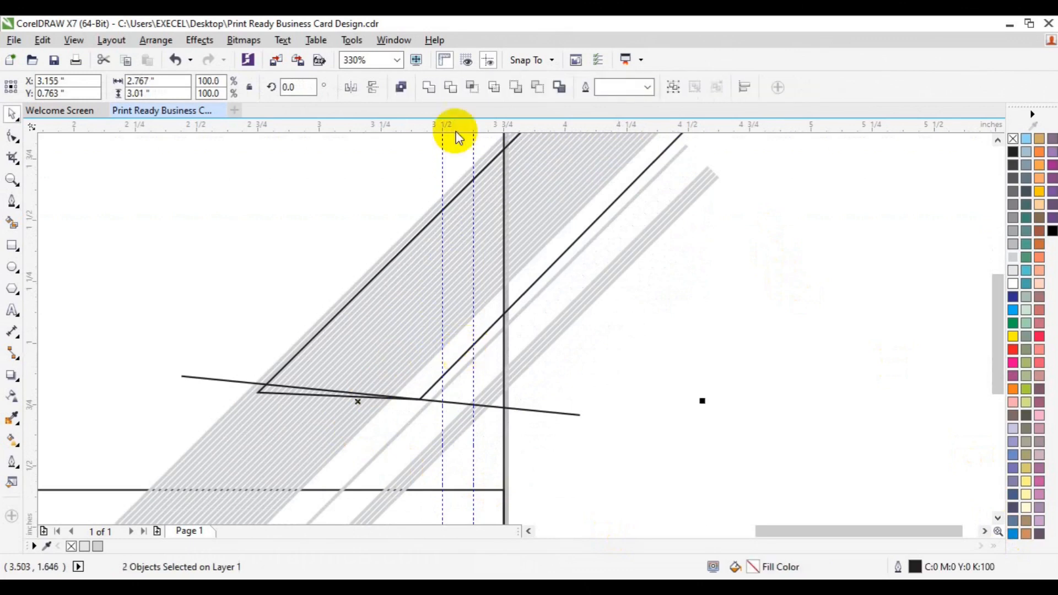
left_click(449, 87)
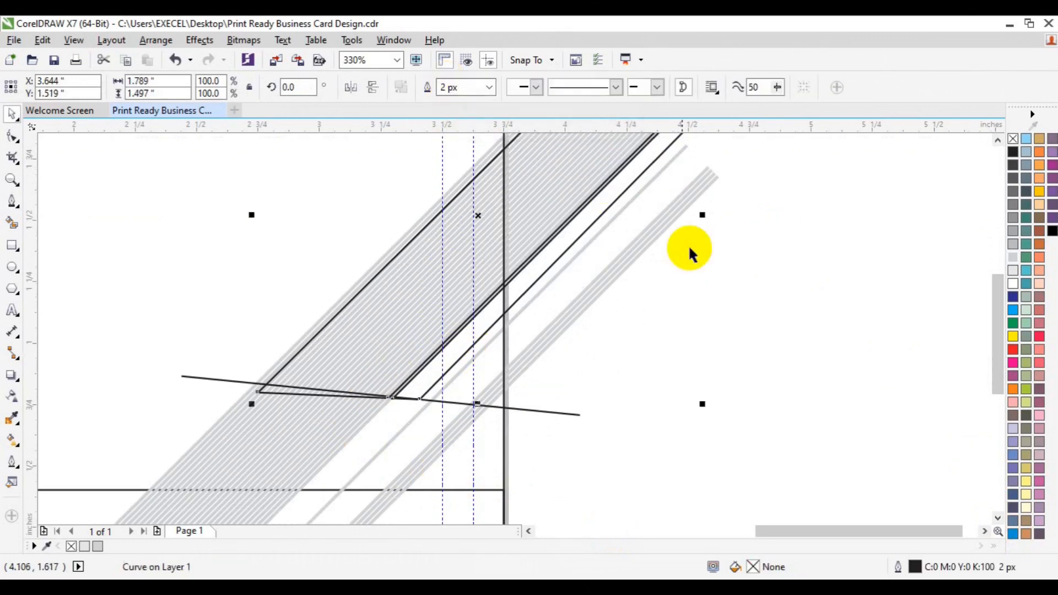
left_click(772, 318)
key("ctrl+z")
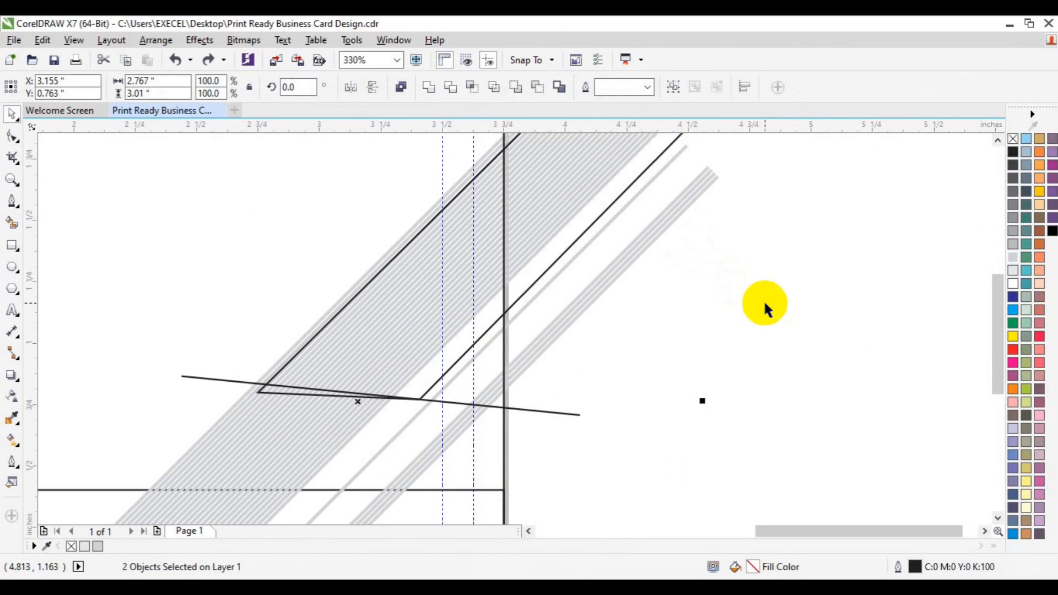
Delete the black outline shape and zoom out to 165%
left_click(997, 141)
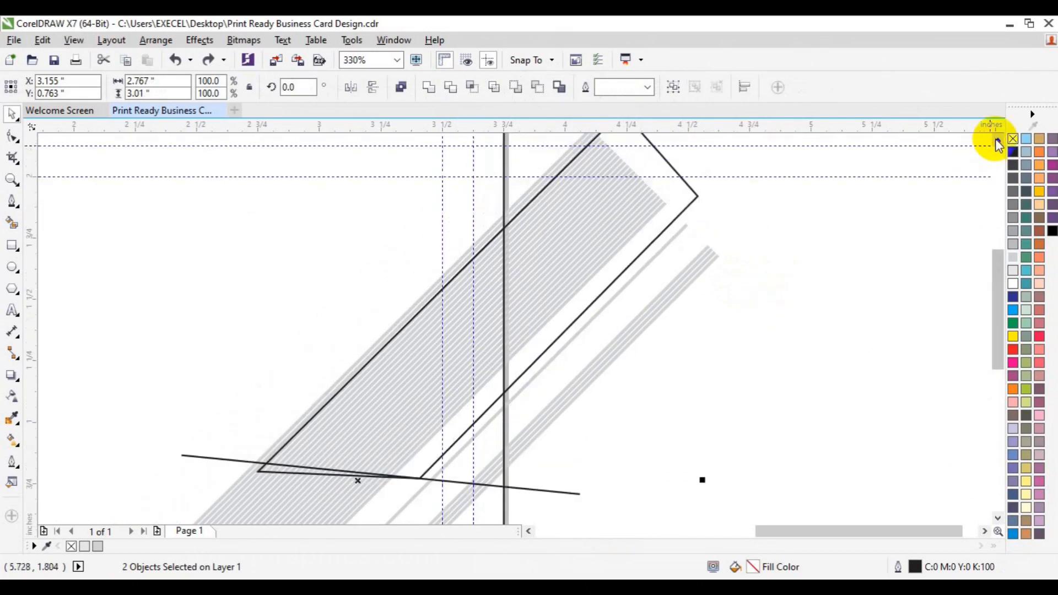
left_click(713, 207)
left_click(686, 184)
key("Delete")
key("Delete")
left_click(660, 203)
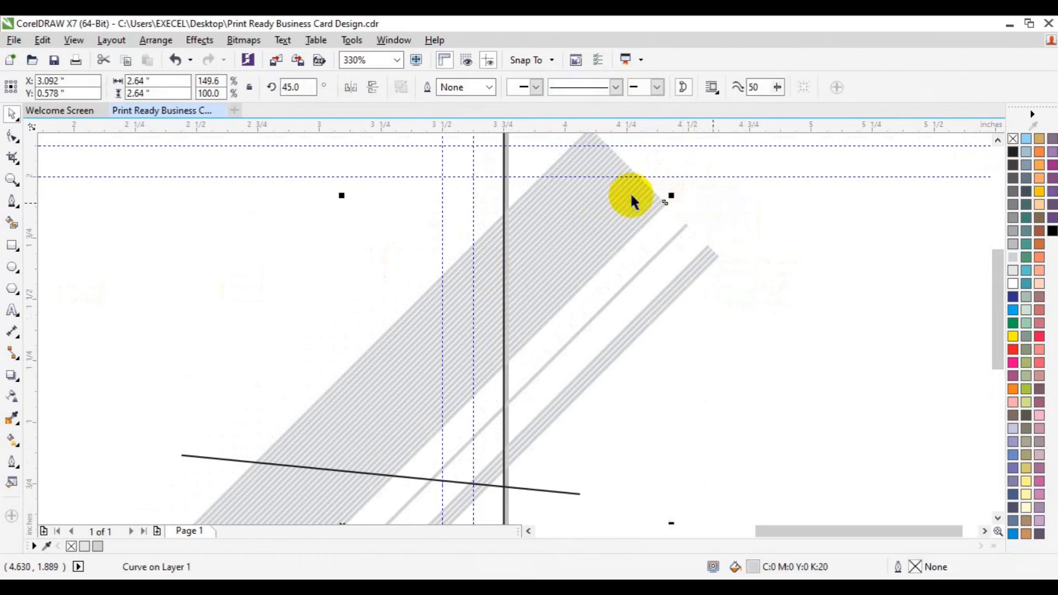
left_click(11, 179)
left_click(107, 88)
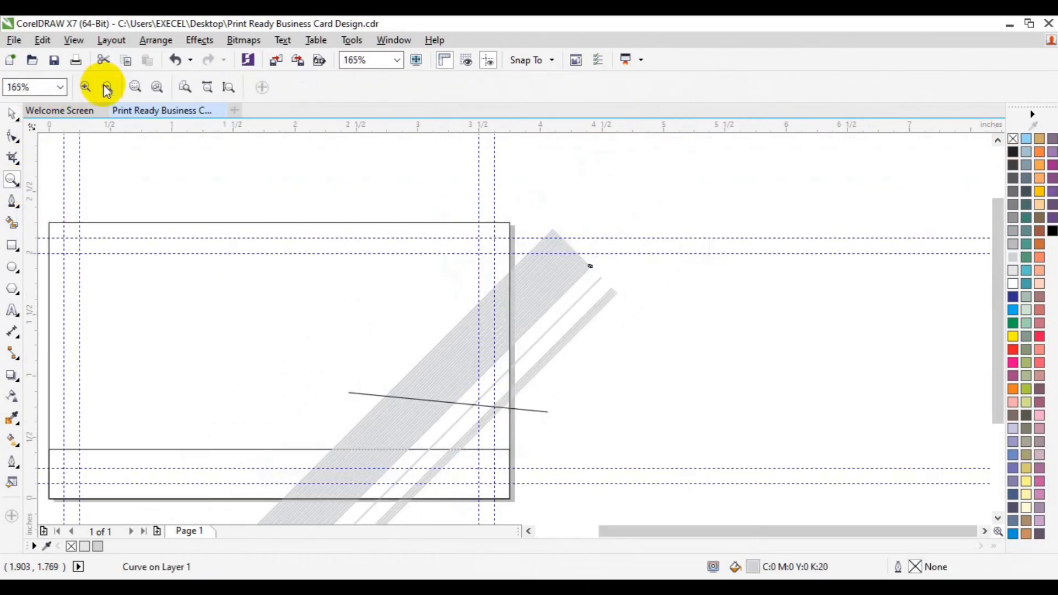
Zoom out to 83% and group all 31 stripe pieces with Ctrl+G
key("space")
left_click(11, 179)
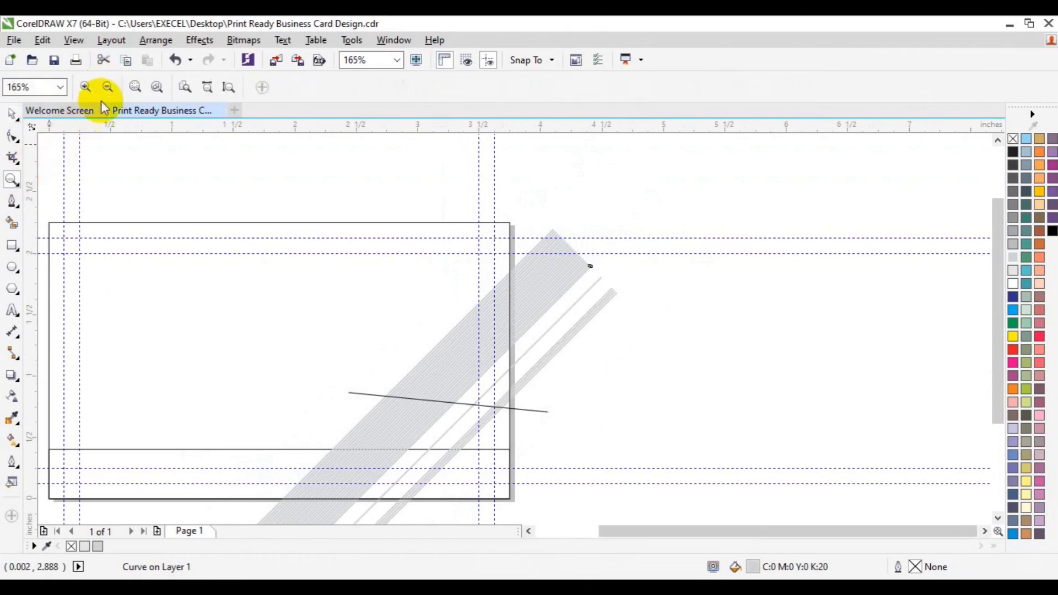
left_click(104, 94)
key("space")
left_click(212, 182)
left_click_drag(322, 215, 622, 467)
left_click_drag(636, 487, 635, 486)
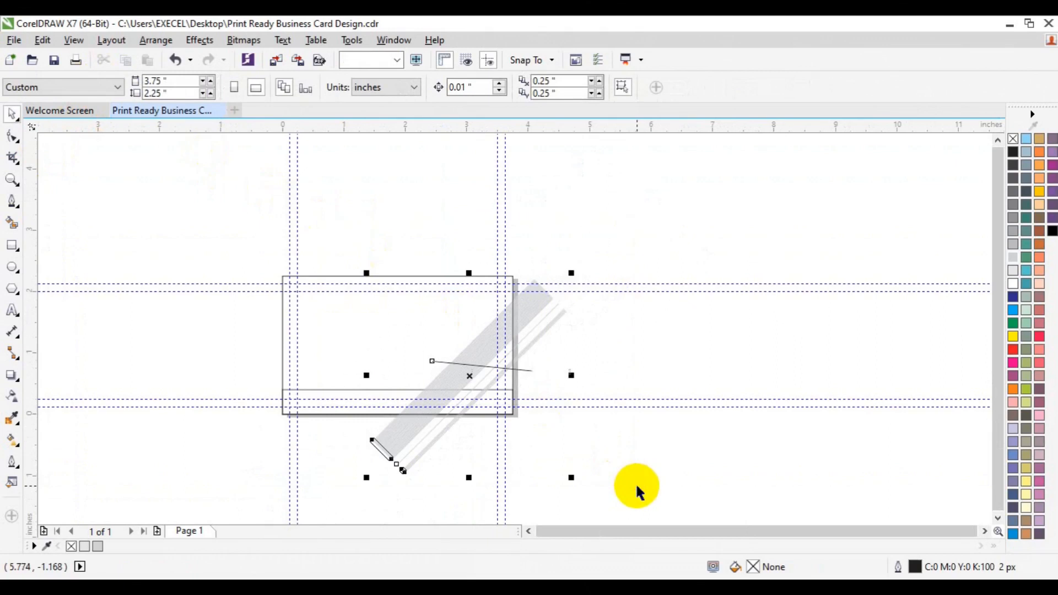
key("ctrl+g")
Zoom in to 330% and scroll up until the card's top edge shows
left_click(11, 179)
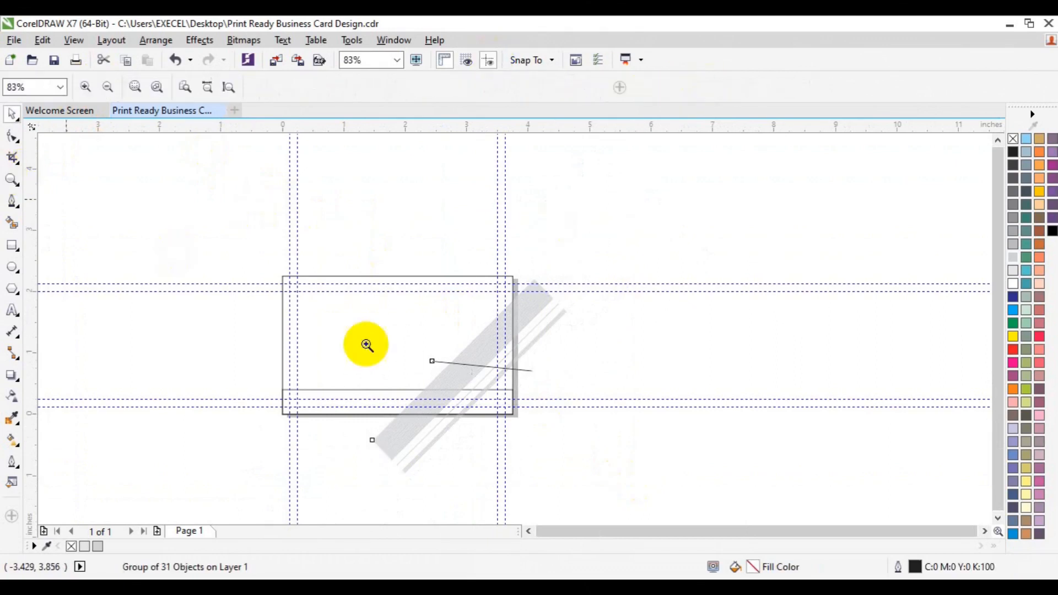
left_click(491, 361)
left_click(479, 341)
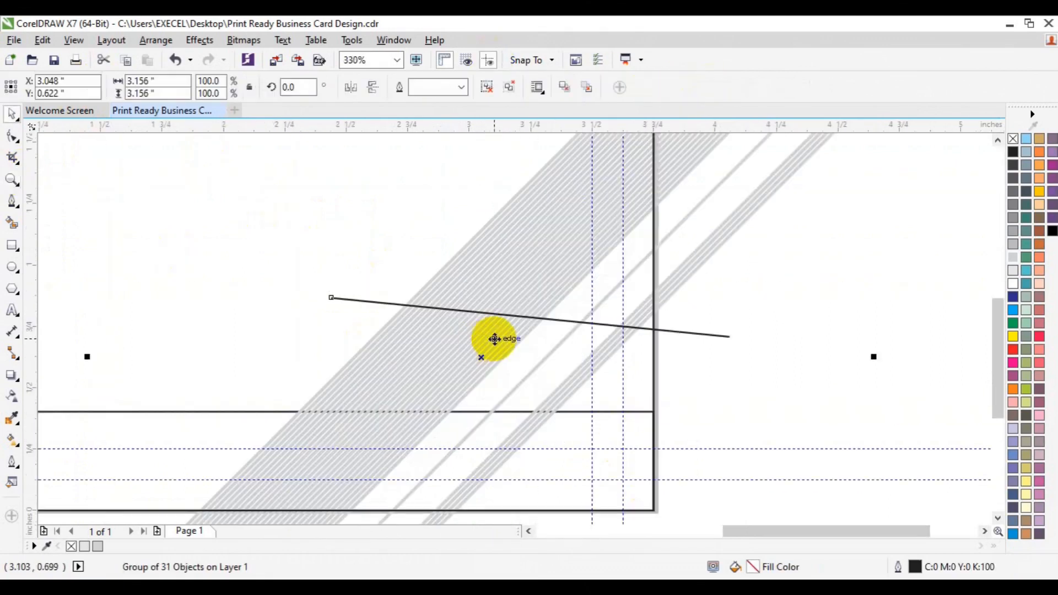
left_click(799, 260)
left_click(996, 140)
left_click(996, 141)
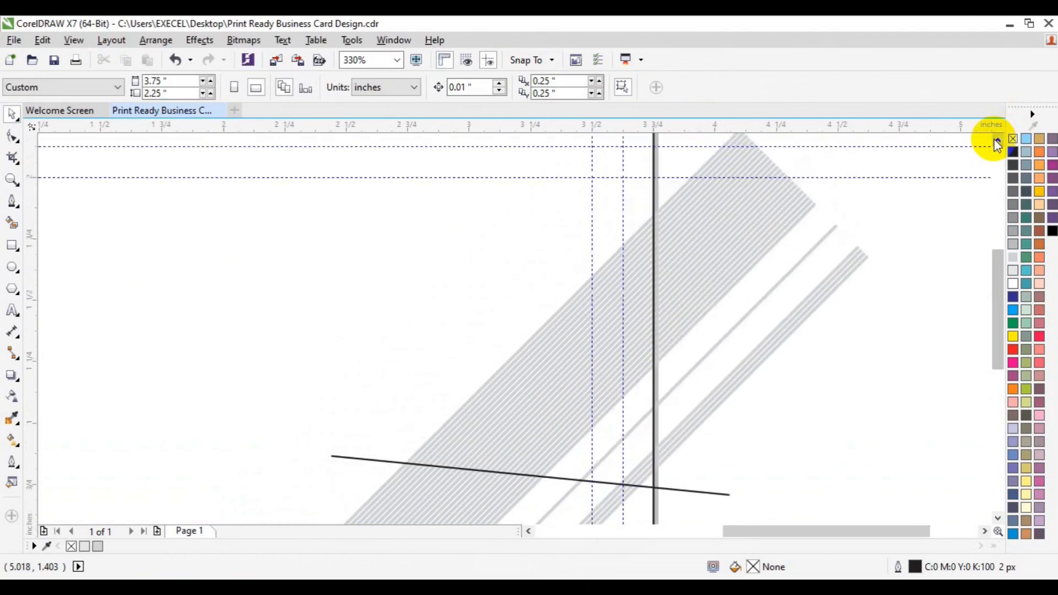
left_click(996, 140)
left_click(13, 244)
Draw a wide rectangle over the stripes and rotate it to 45°
left_click_drag(331, 329, 730, 424)
left_click(466, 378)
left_click(283, 87)
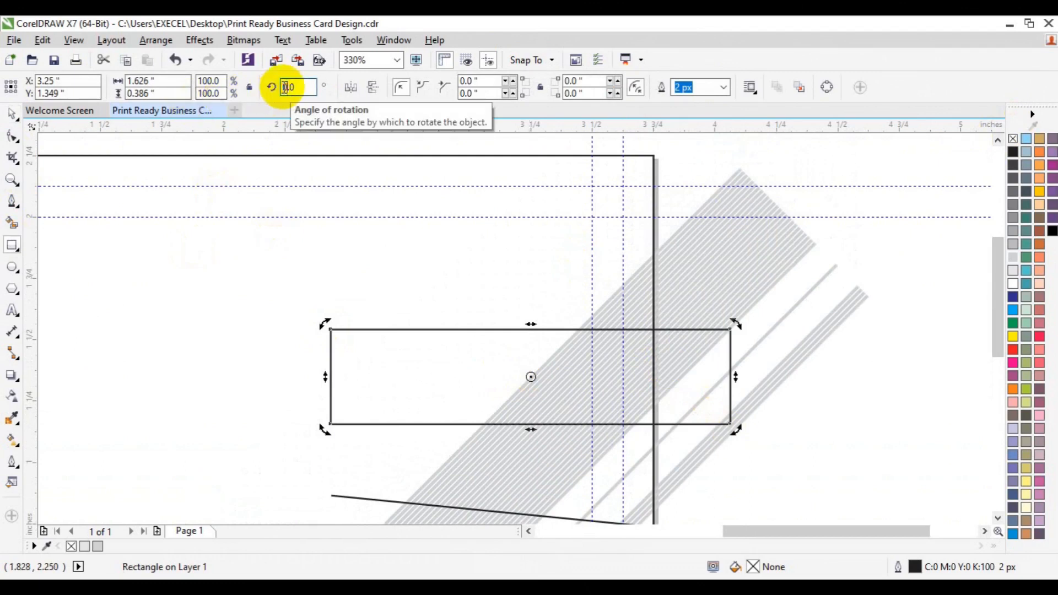
type("45")
key("Return")
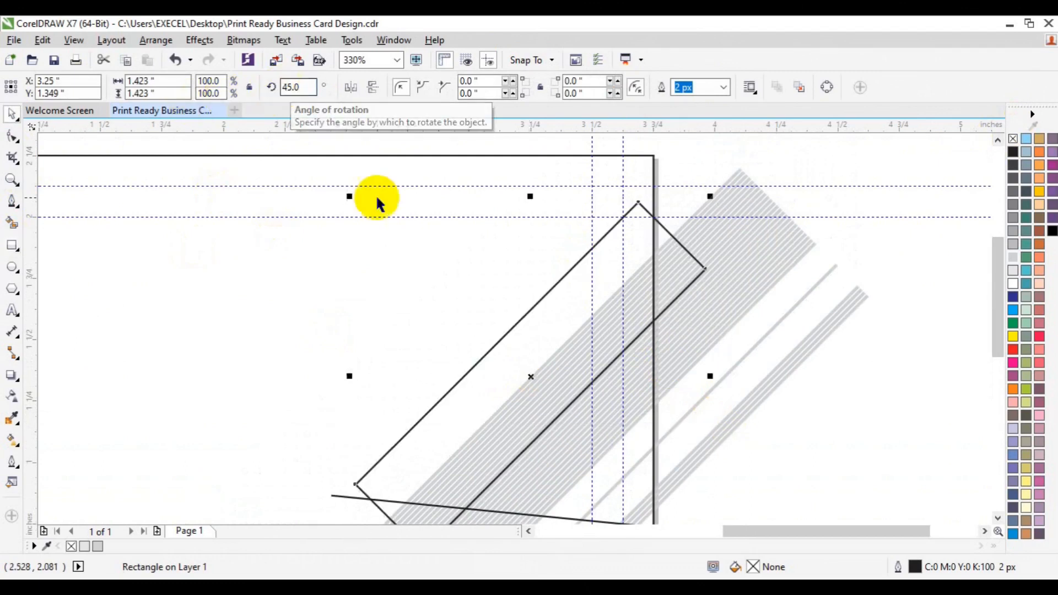
Scale and position the rotated rectangle along the stripe band, then convert it to curves
left_click_drag(709, 196, 821, 138)
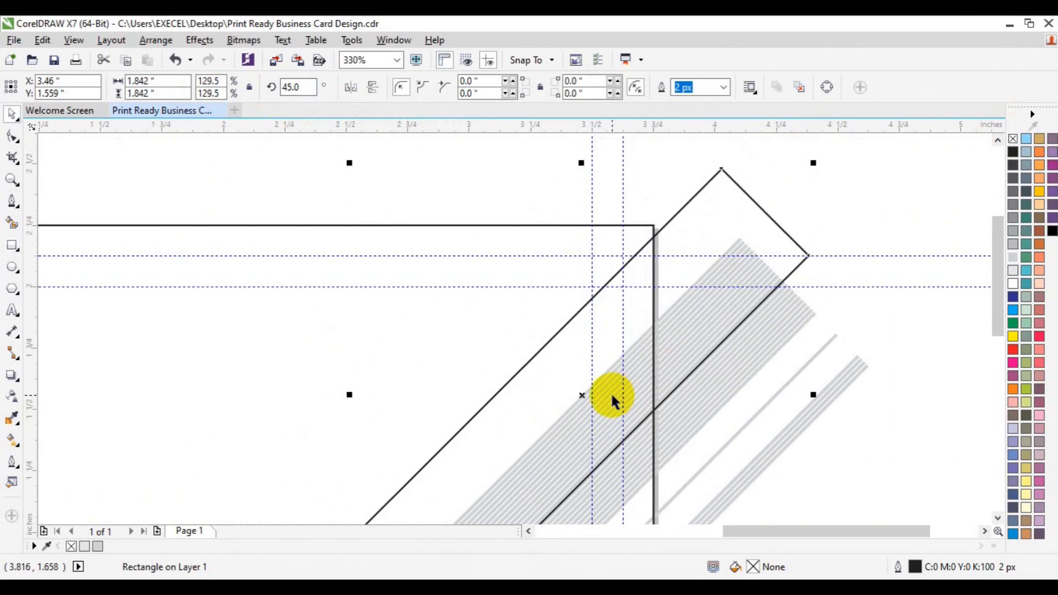
left_click_drag(588, 394, 645, 390)
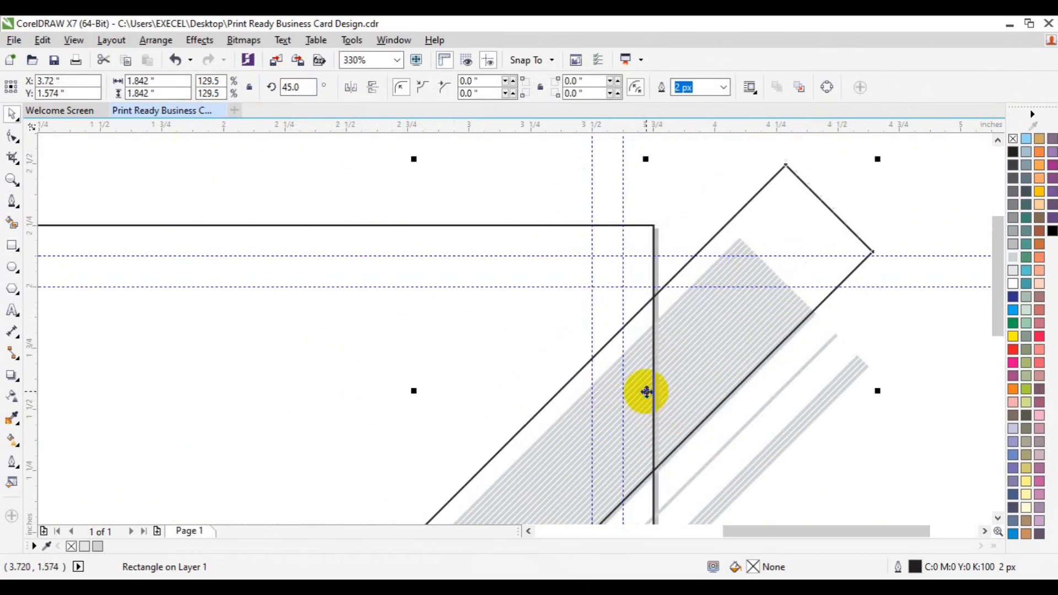
left_click_drag(415, 160, 479, 224)
left_click_drag(705, 430, 689, 399)
left_click_drag(995, 319, 1000, 362)
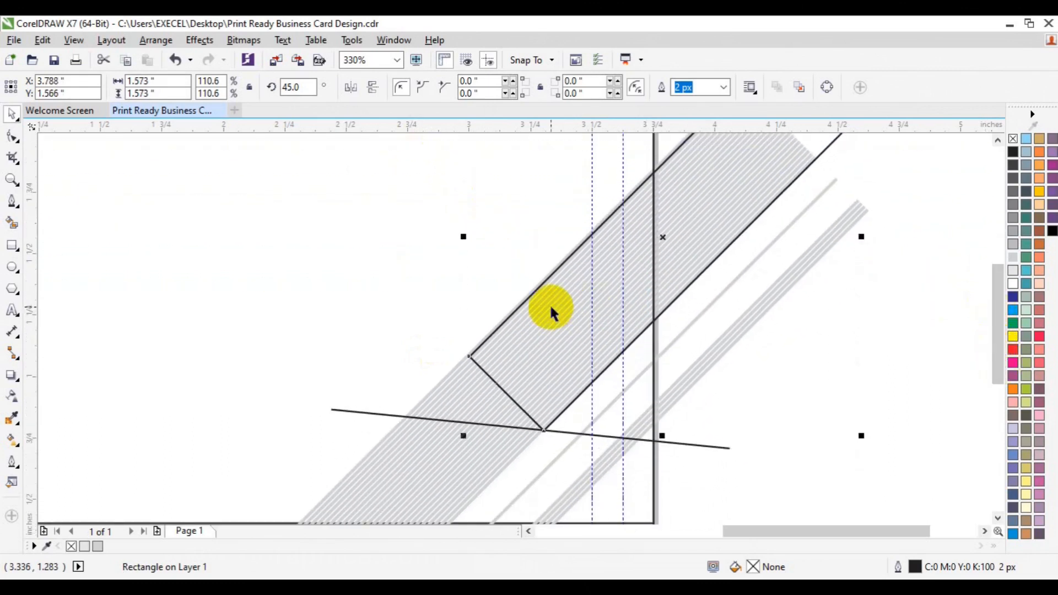
right_click(535, 292)
left_click(603, 225)
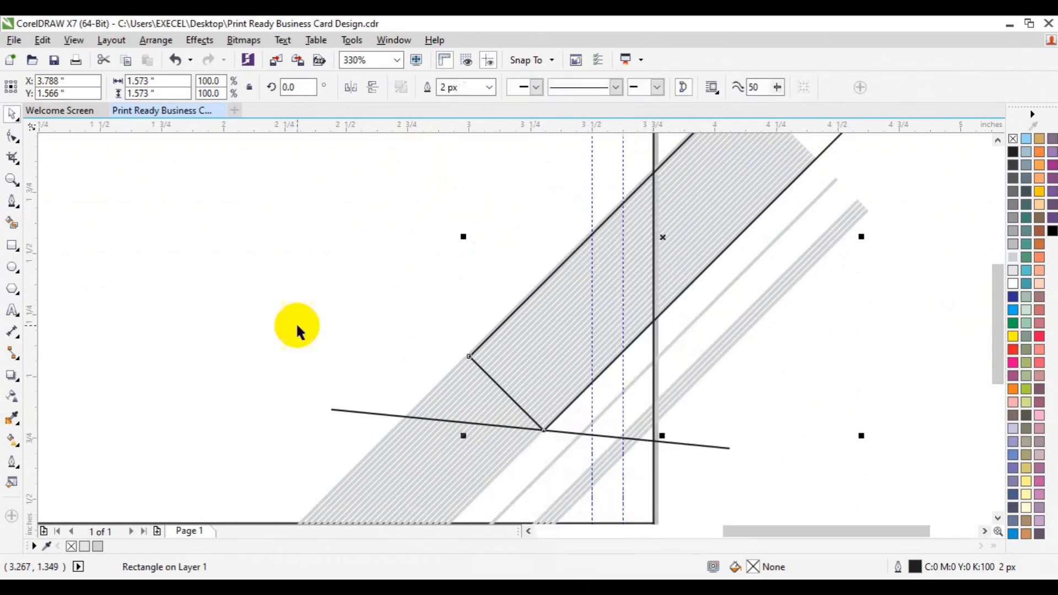
left_click(11, 140)
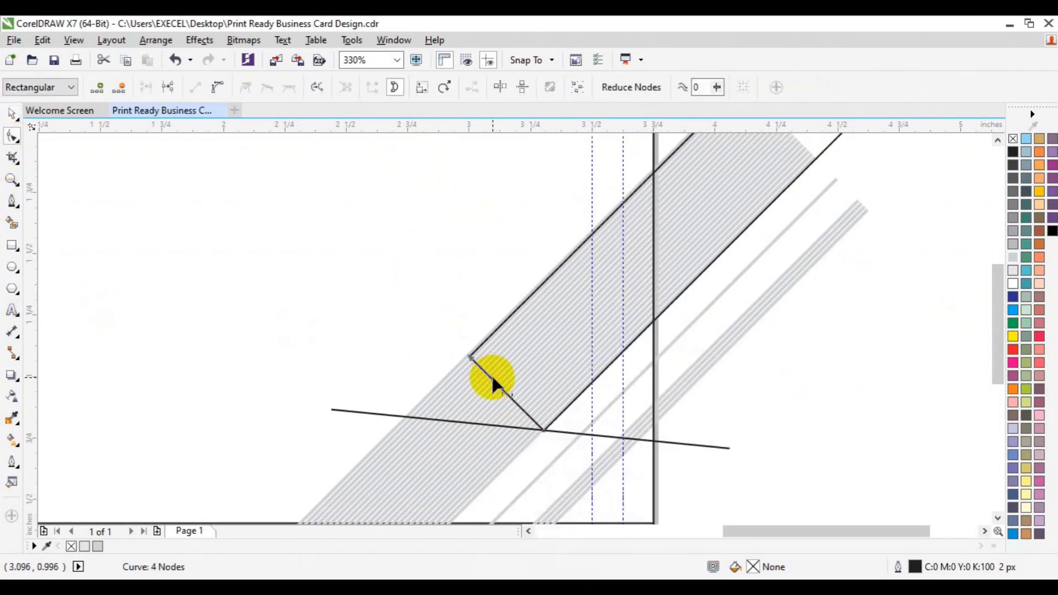
Nudge the curve's lower-left and bottom nodes onto the stripe band's horizontal edge
left_click_drag(491, 374, 493, 380)
key("Right")
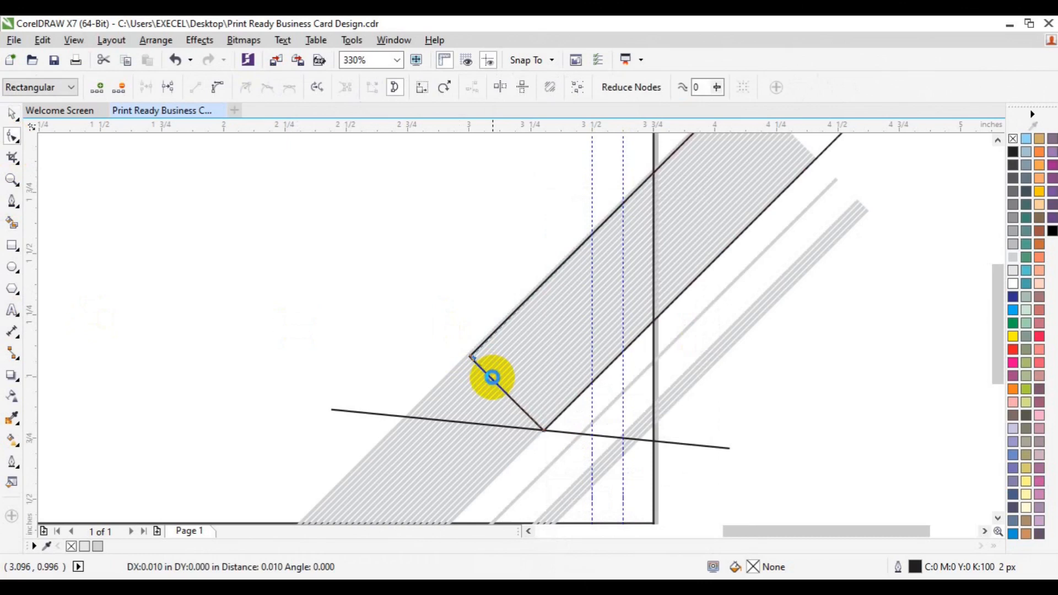
key("Down")
key("Down")
key("Down")
key("Down")
key("Down")
key("Down")
key("Down")
key("Down")
key("Down")
key("Down")
key("Down")
key("Down")
key("Down")
key("Down")
key("Down")
key("Down")
key("Down")
key("Down")
key("Down")
key("Down")
key("Down")
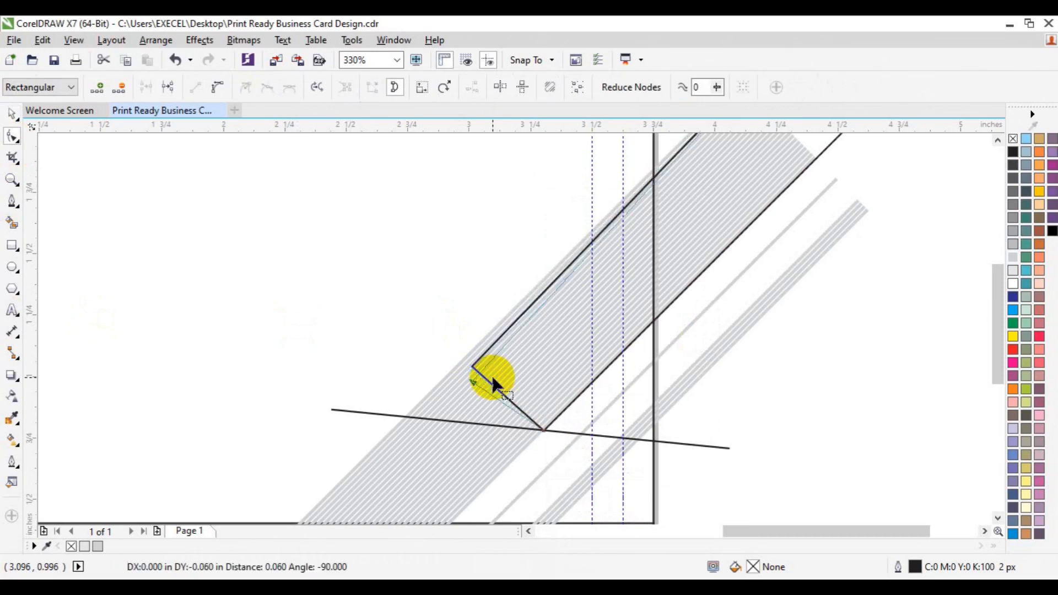
key("Up")
key("Up")
key("Up")
key("Up")
key("Up")
key("Down")
key("Left")
key("Left")
key("Left")
key("Left")
key("Left")
key("Left")
key("Left")
key("Left")
key("Left")
key("Left")
key("Left")
key("Left")
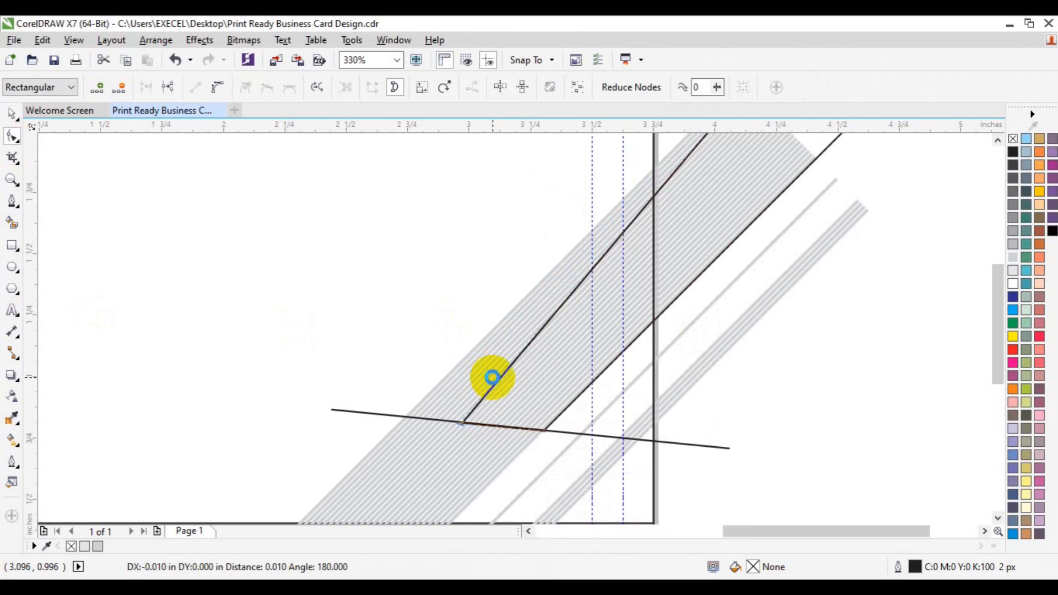
key("Left")
key("Left")
key("Left")
key("Left")
key("Left")
key("Left")
key("Left")
key("Left")
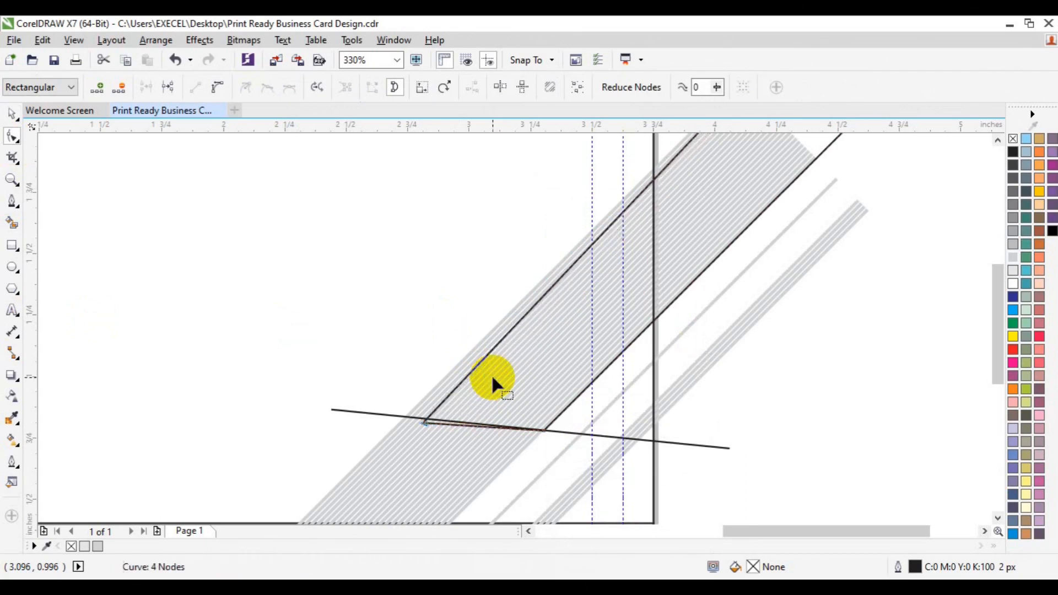
key("Left")
key("Left")
key("Left")
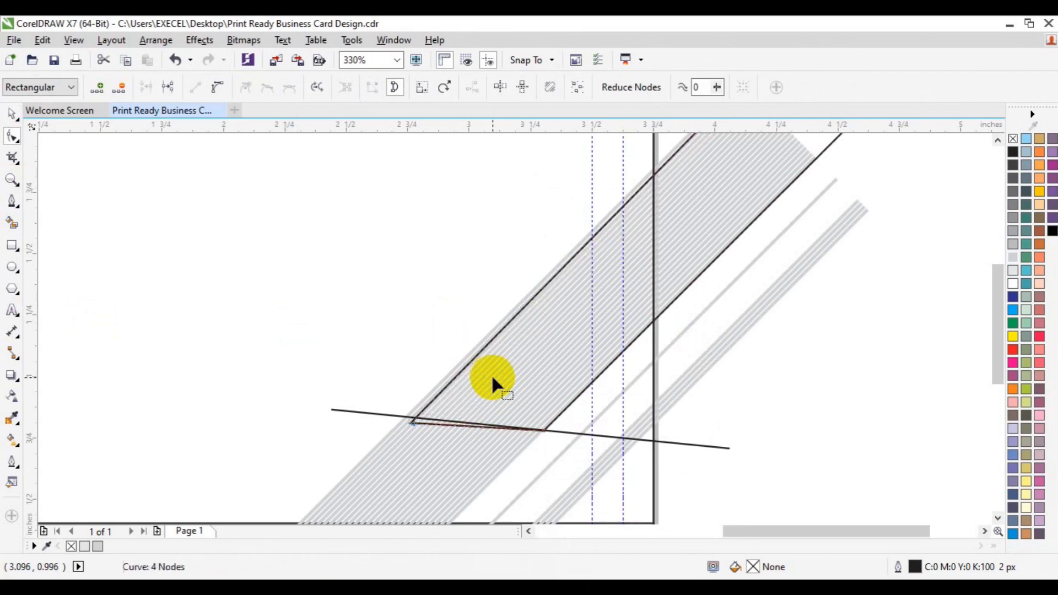
key("Left")
key("Left")
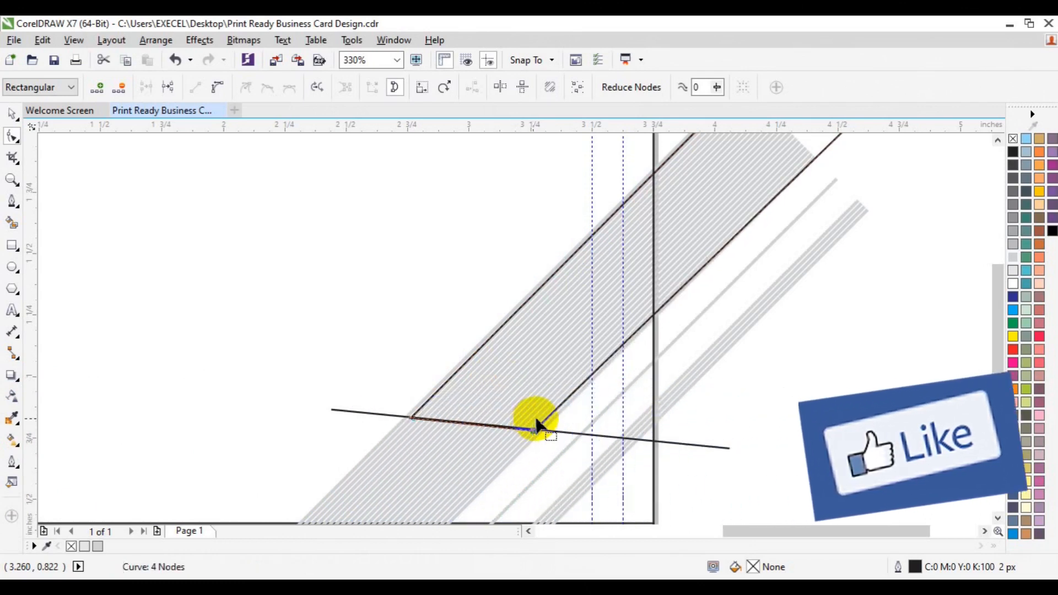
Fit the curve's right corner and top nodes onto the stripe band's edges
left_click_drag(995, 278, 996, 244)
left_click_drag(872, 241, 848, 226)
key("Left")
key("Left")
key("Left")
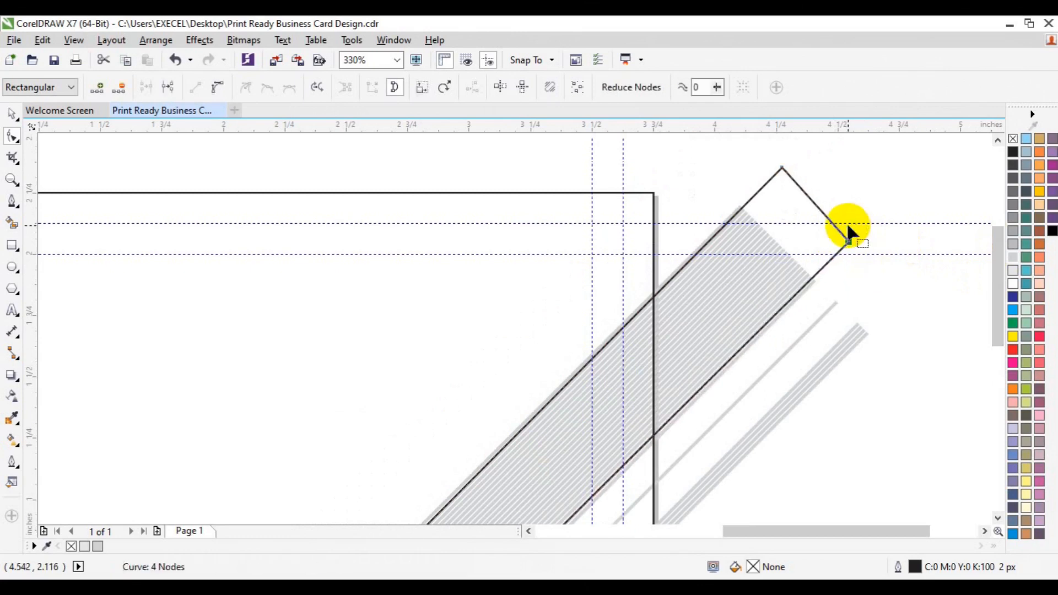
left_click(759, 159)
key("Down")
Trim away the grey stripes covered by the diagonal outline, then select the outline alone
key("space")
left_click(855, 334, "shift")
left_click(451, 87)
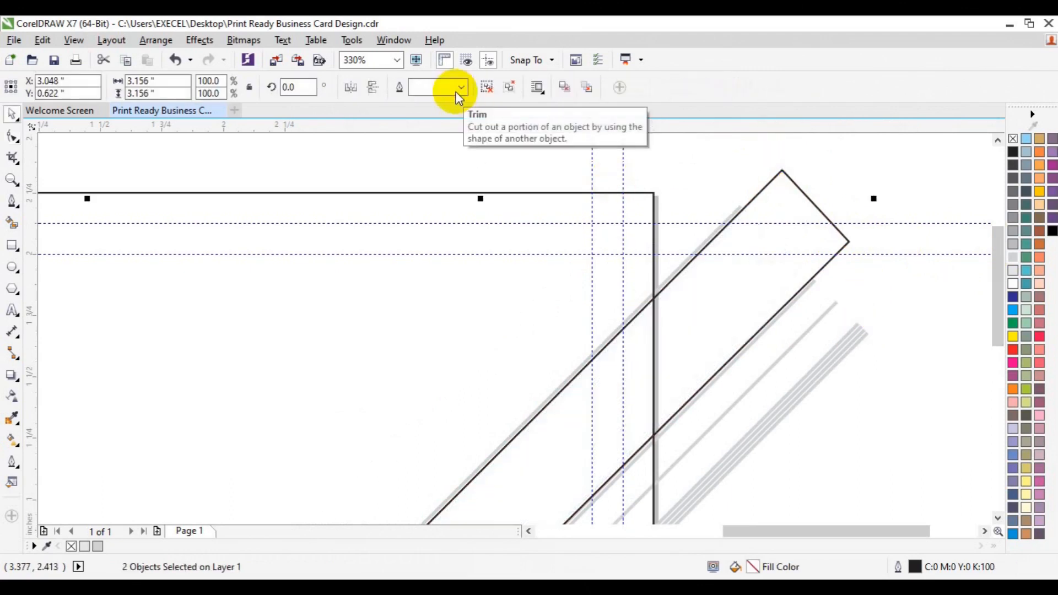
left_click(791, 216)
key("Delete")
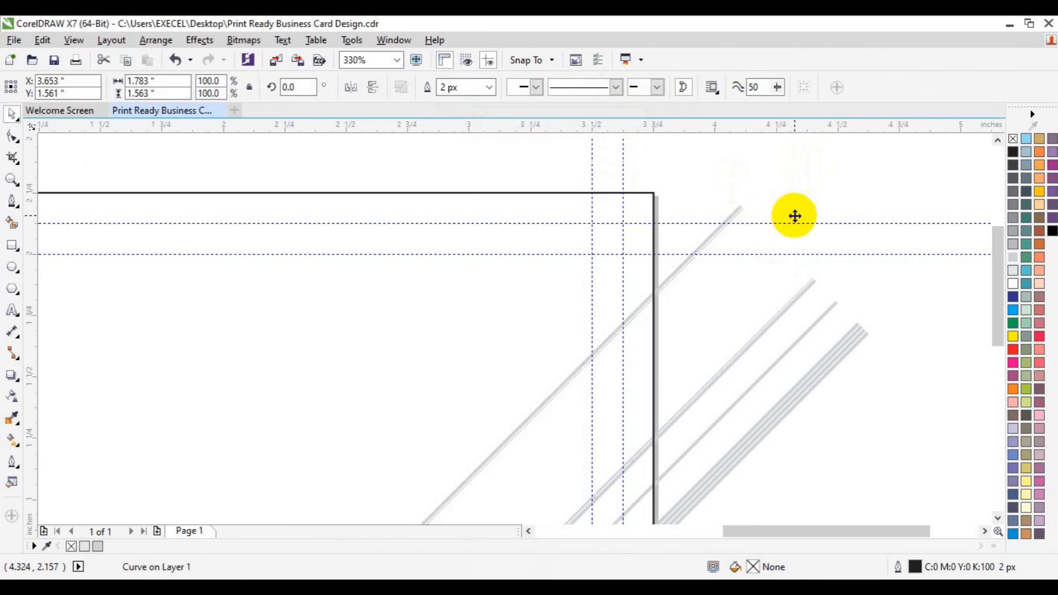
left_click(12, 179)
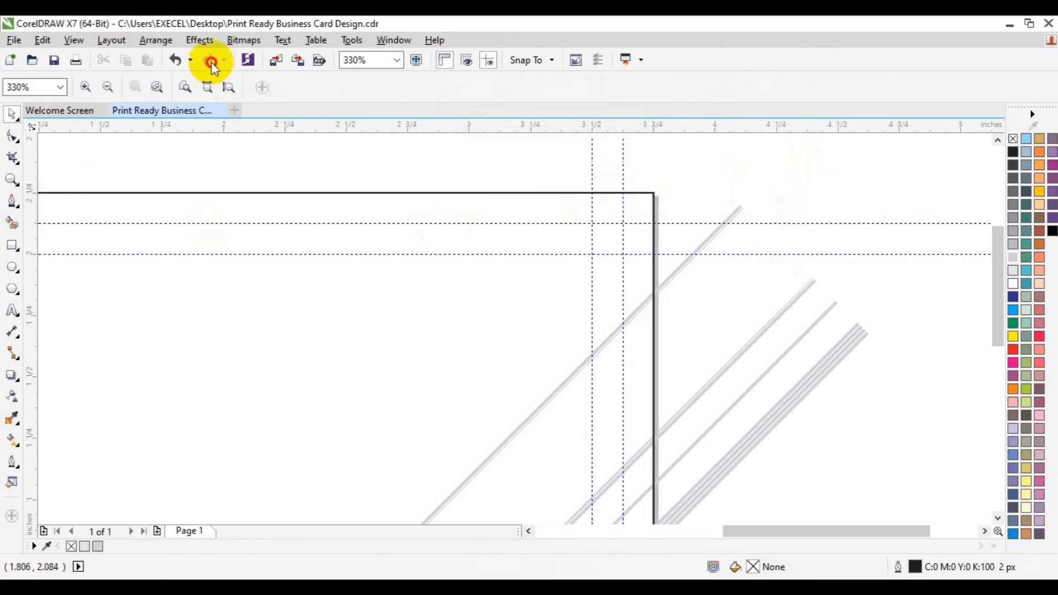
left_click(109, 88)
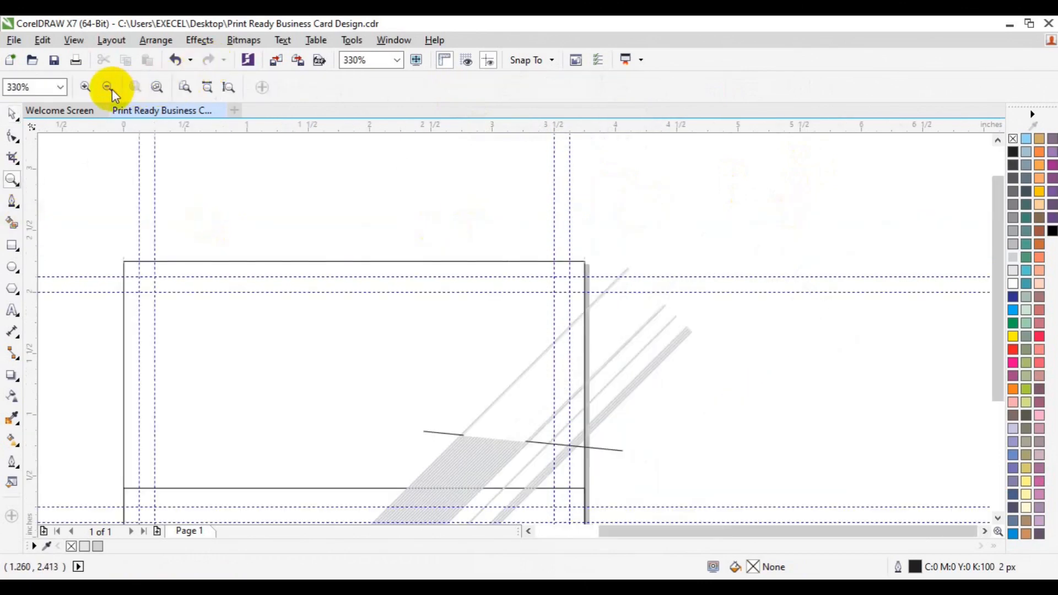
left_click(13, 180)
left_click(551, 434)
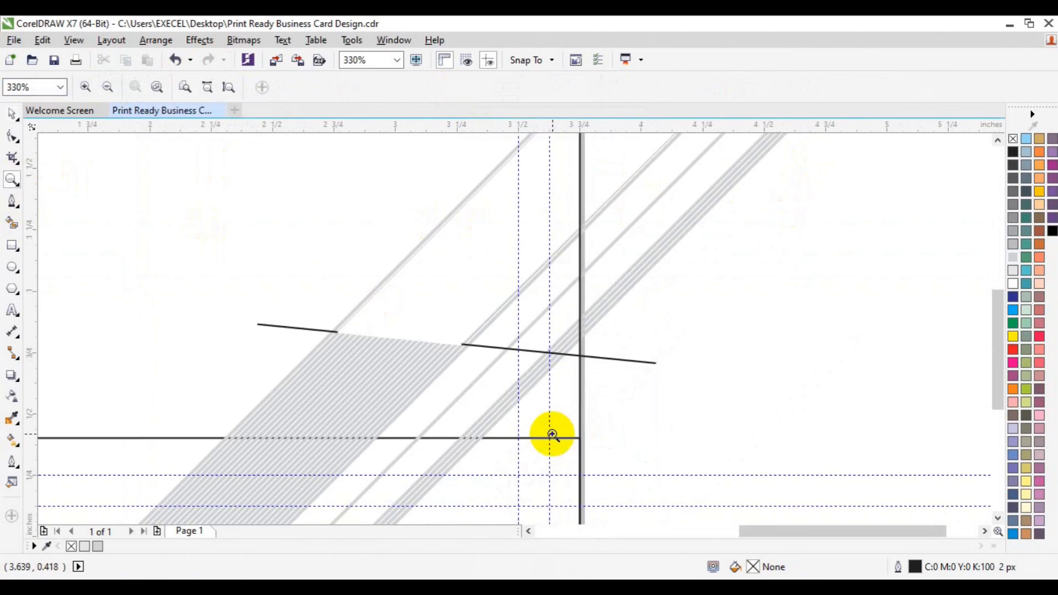
left_click(451, 339)
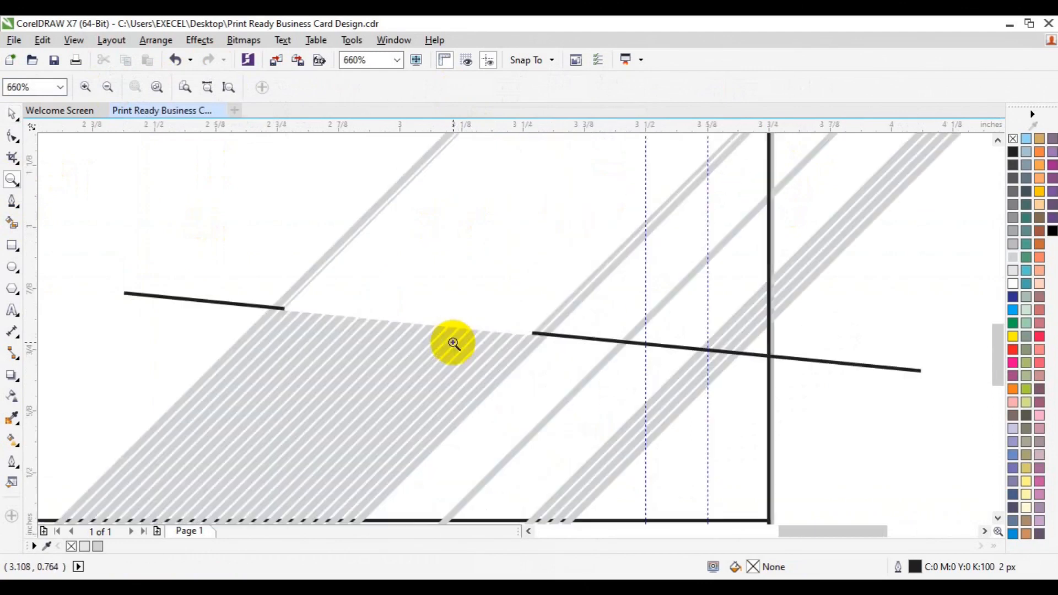
left_click(266, 306)
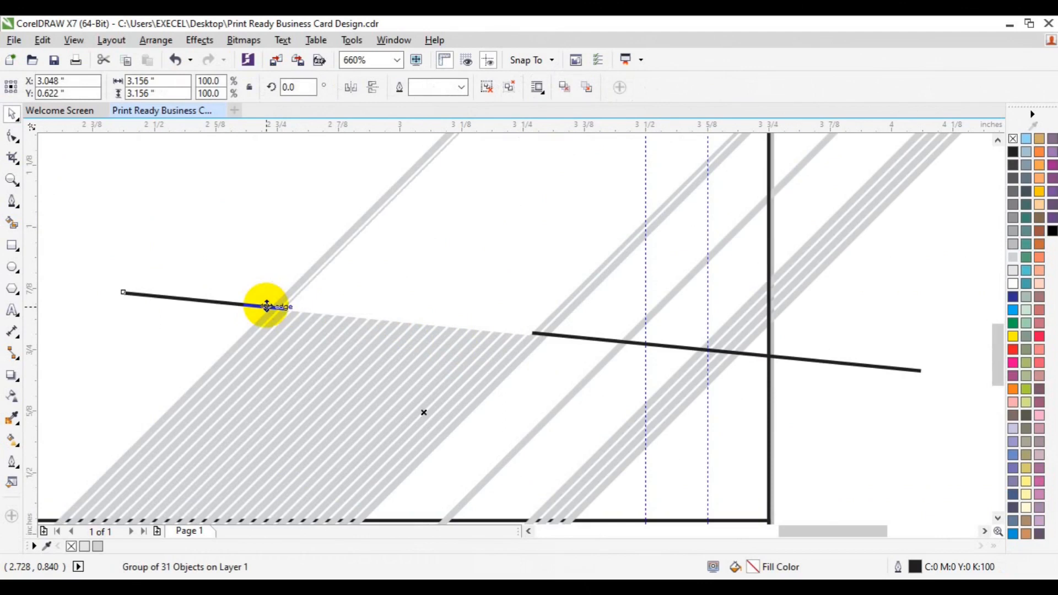
left_click(137, 241)
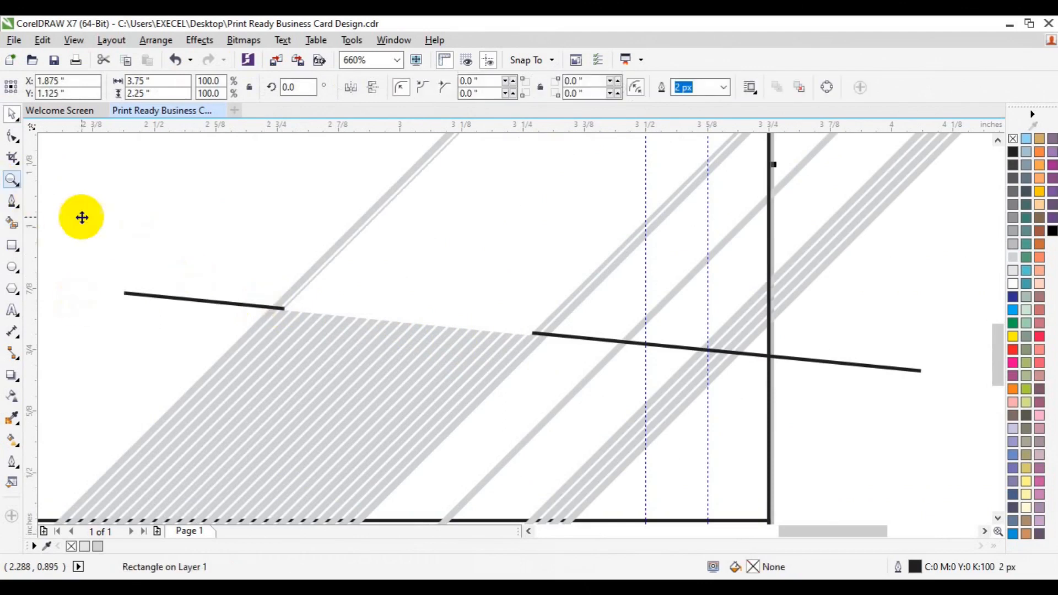
key("ctrl+z")
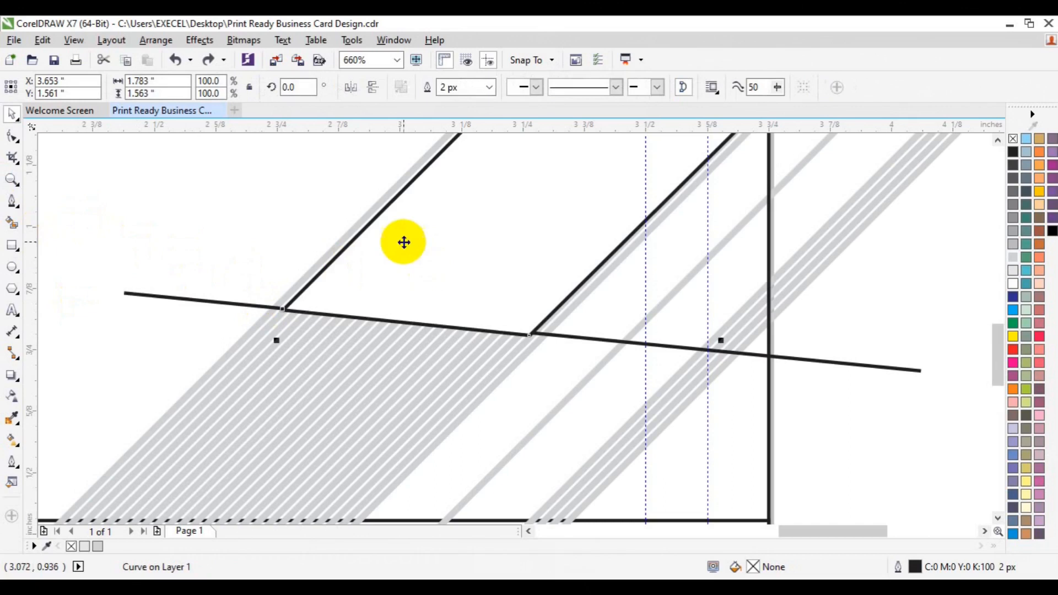
left_click(997, 140)
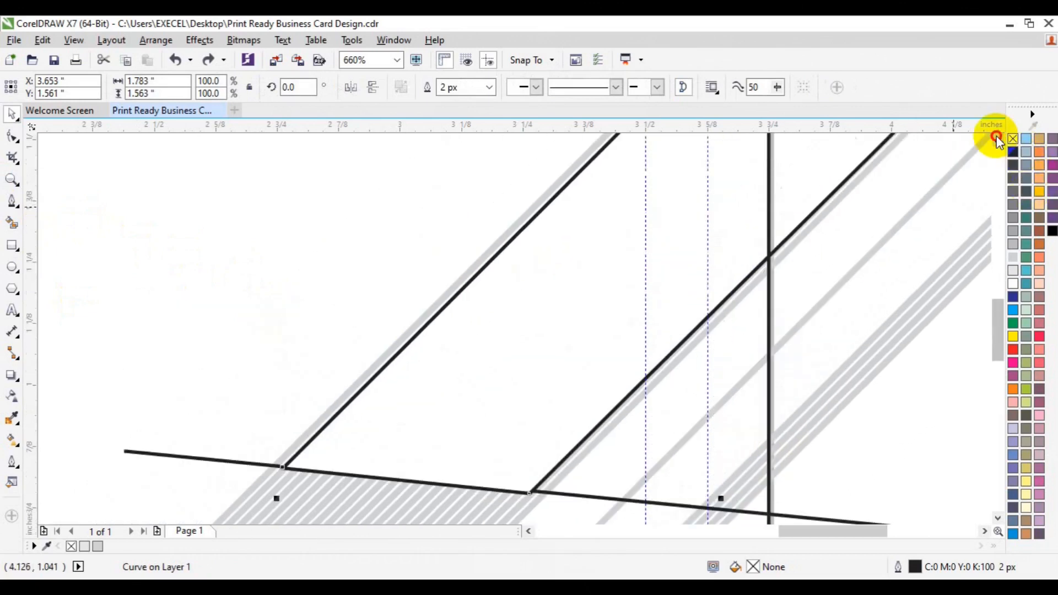
left_click(997, 137)
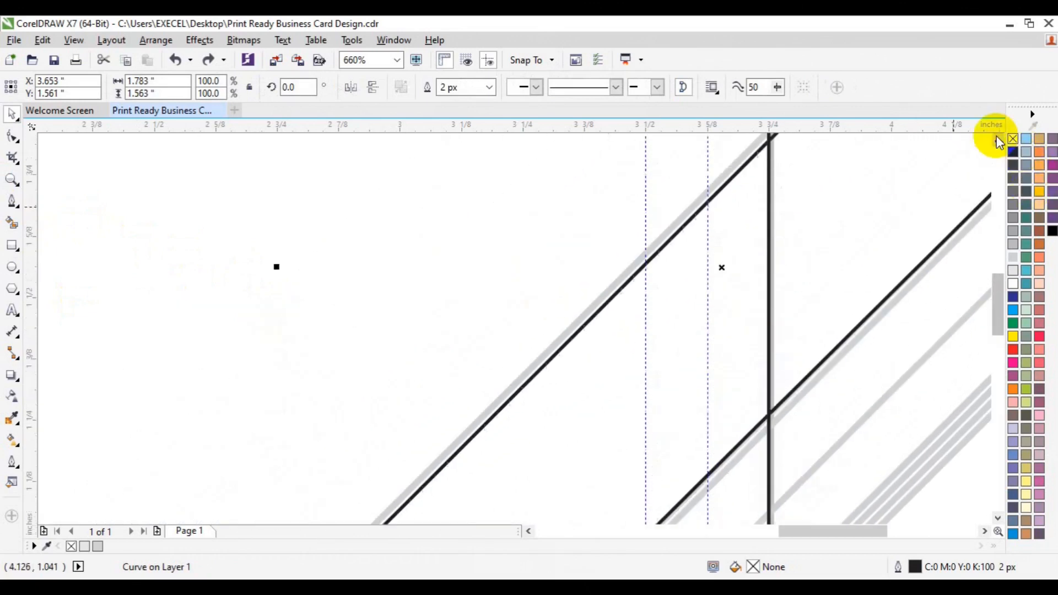
left_click(984, 531)
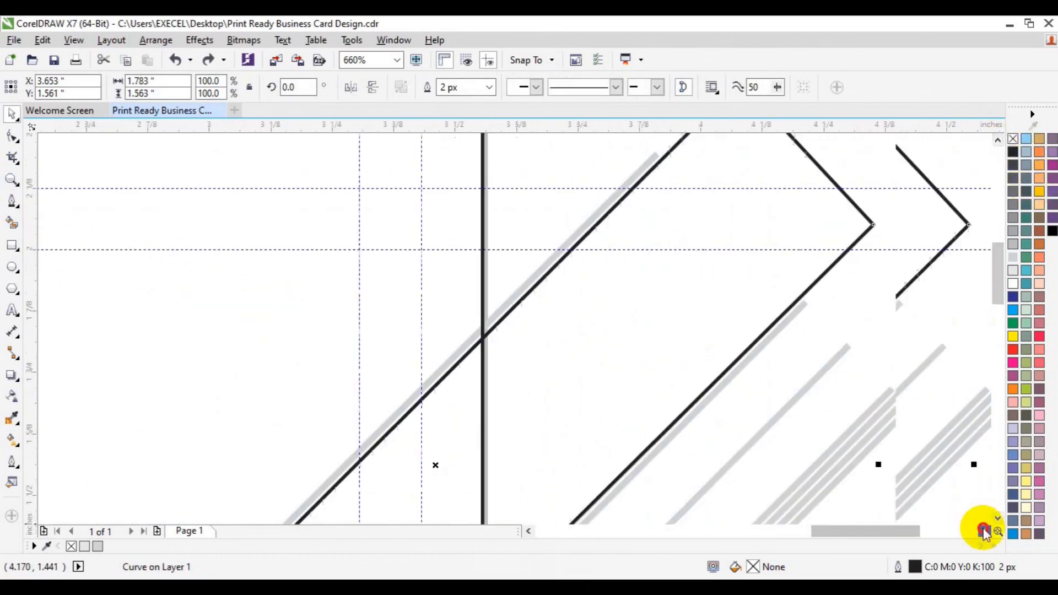
left_click(995, 143)
left_click(13, 136)
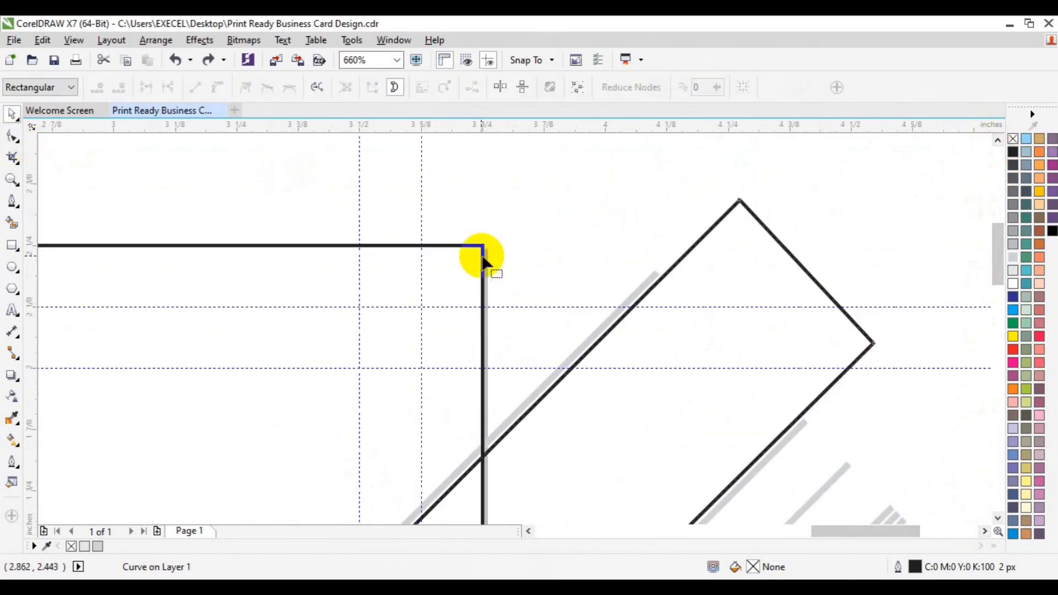
Nudge the band outline's right and left junction nodes outward onto the edges
left_click_drag(728, 172, 761, 215)
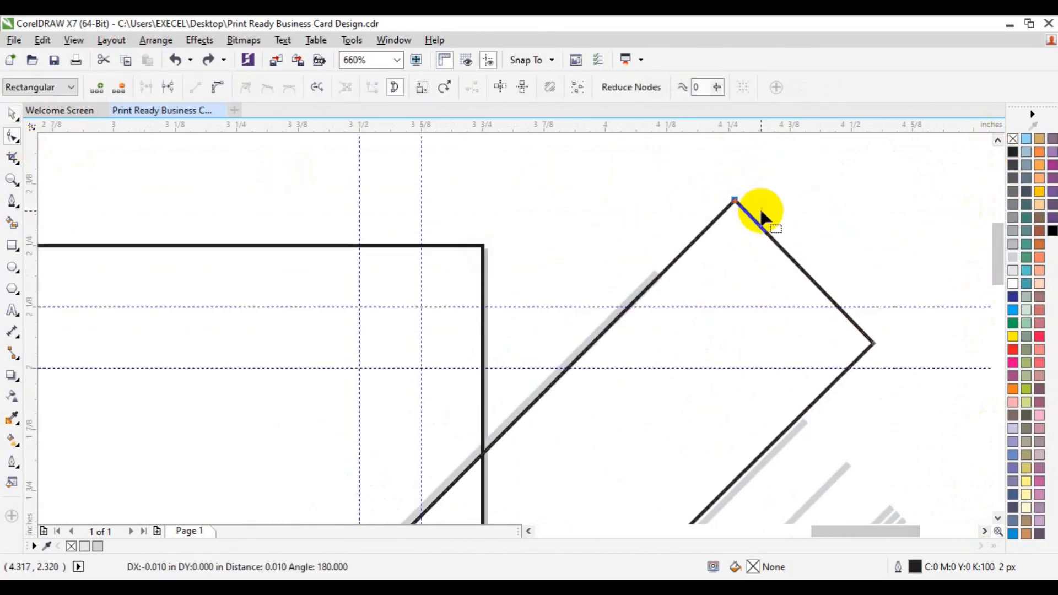
left_click(851, 357)
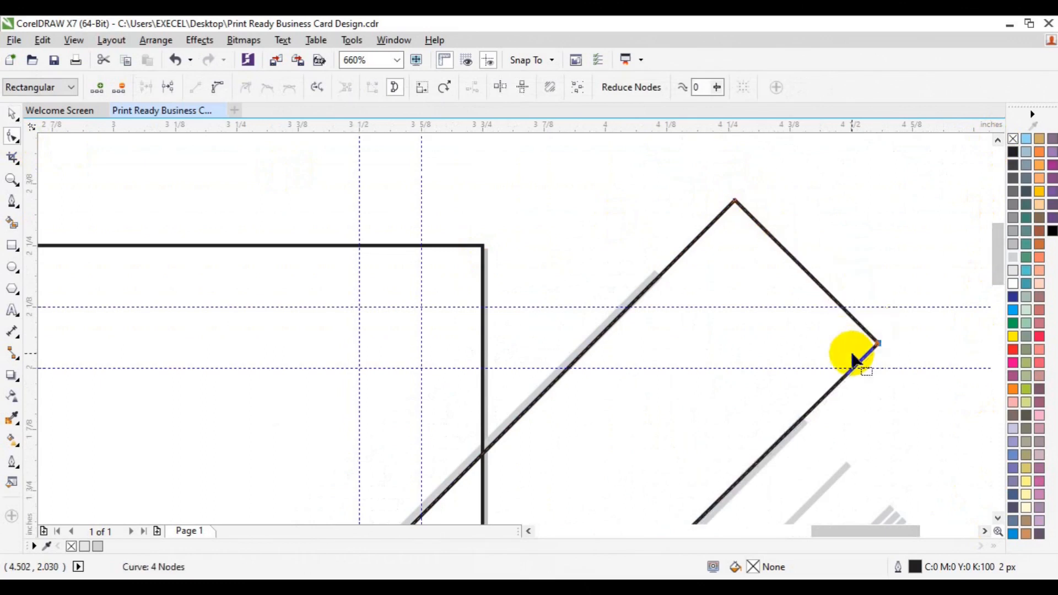
left_click(996, 517)
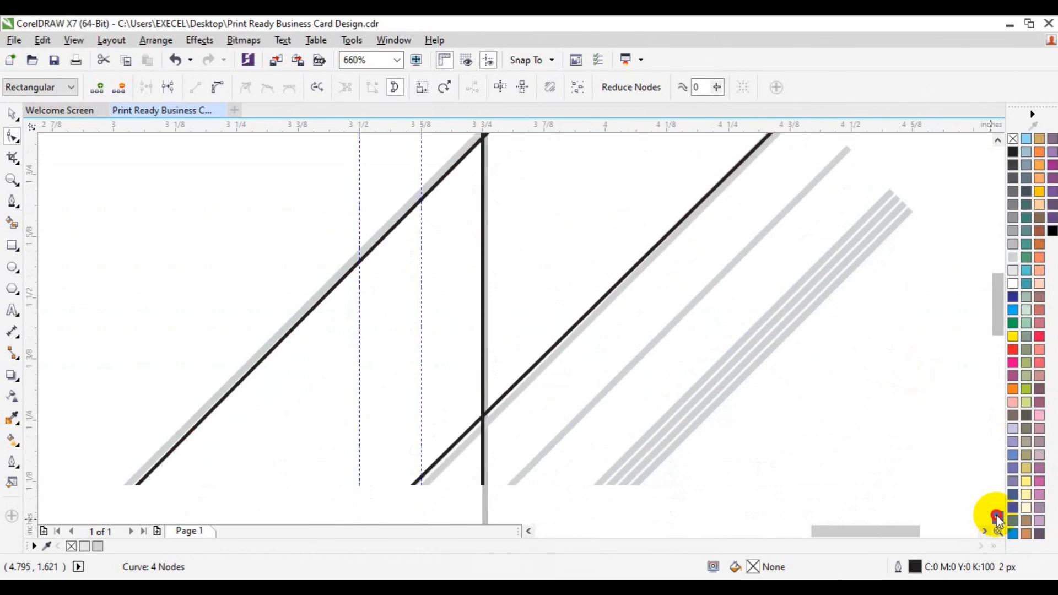
left_click(528, 531)
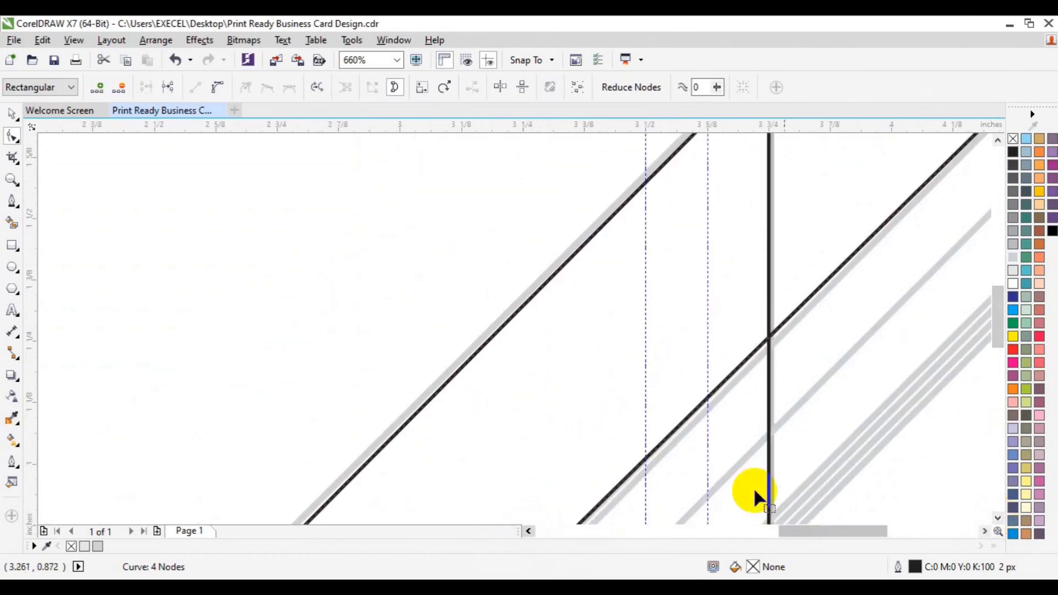
left_click(998, 516)
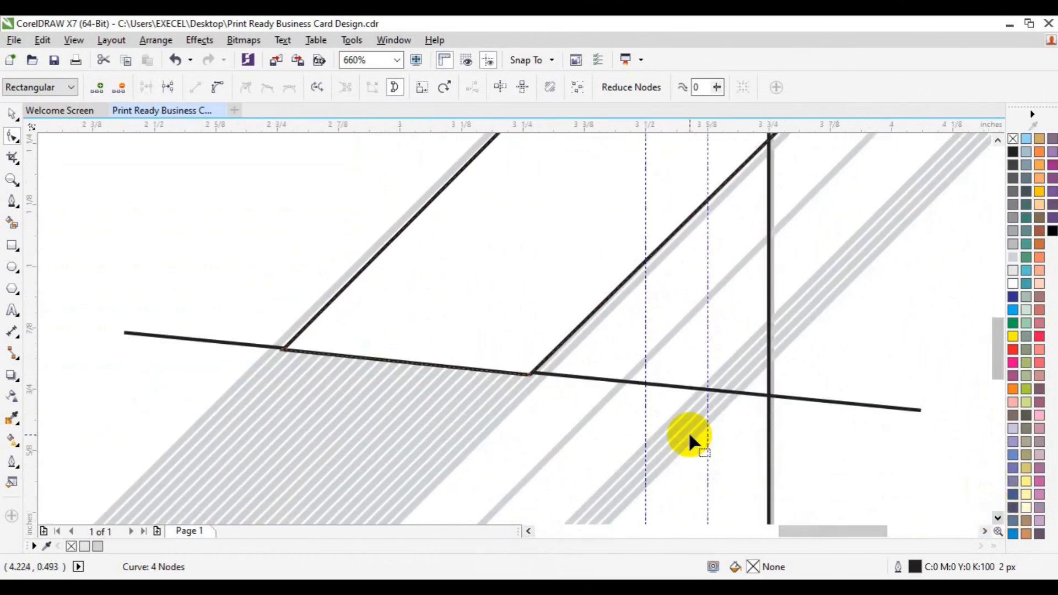
key("Right")
key("Right")
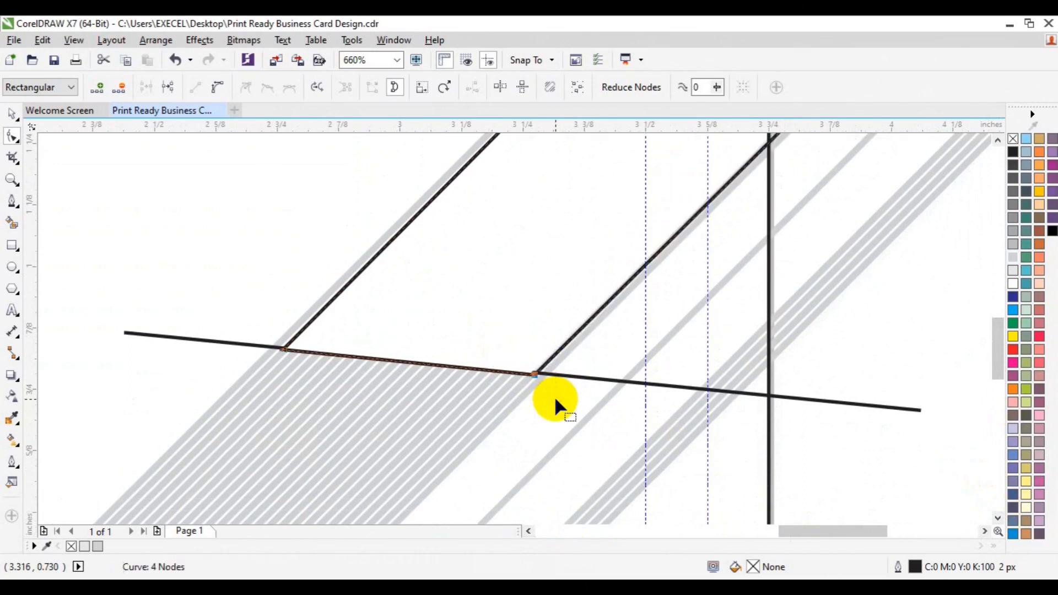
left_click(292, 344)
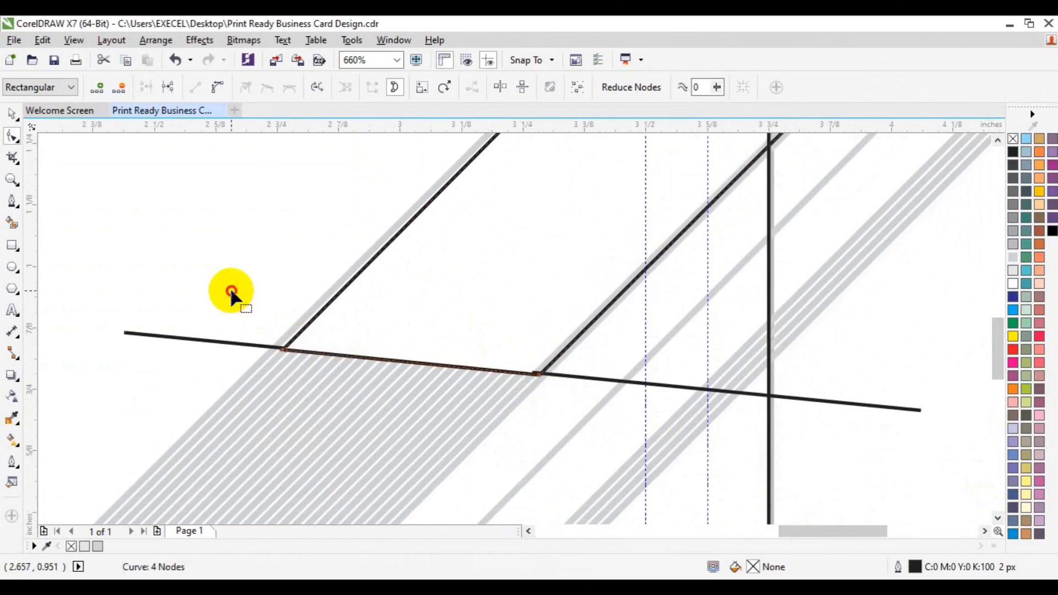
key("Left")
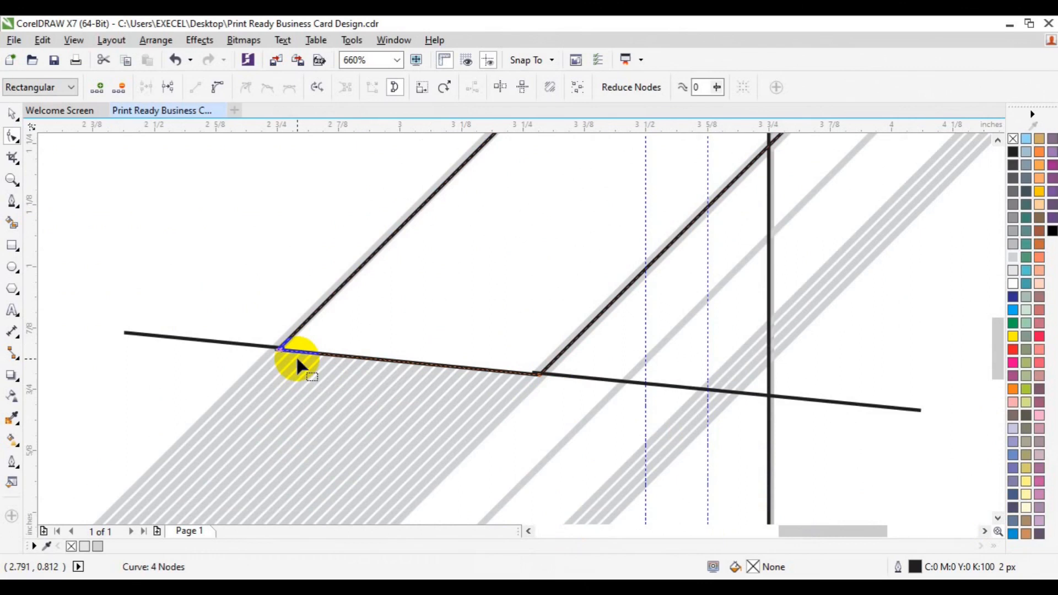
Ungroup the 31 line objects, delete the long crossing line, and zoom out
key("space")
left_click(201, 338)
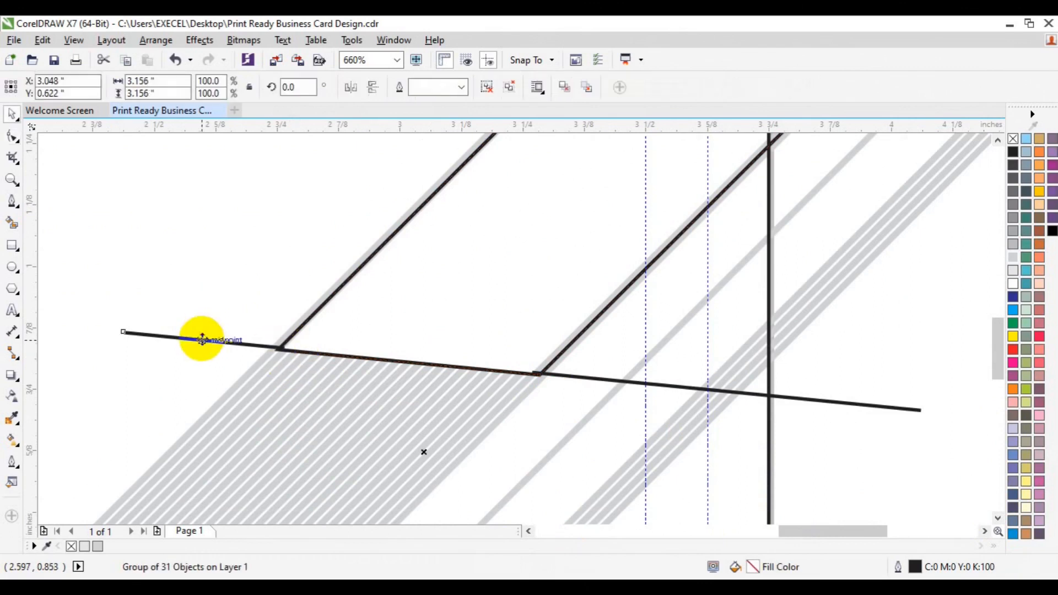
key("Delete")
key("ctrl+z")
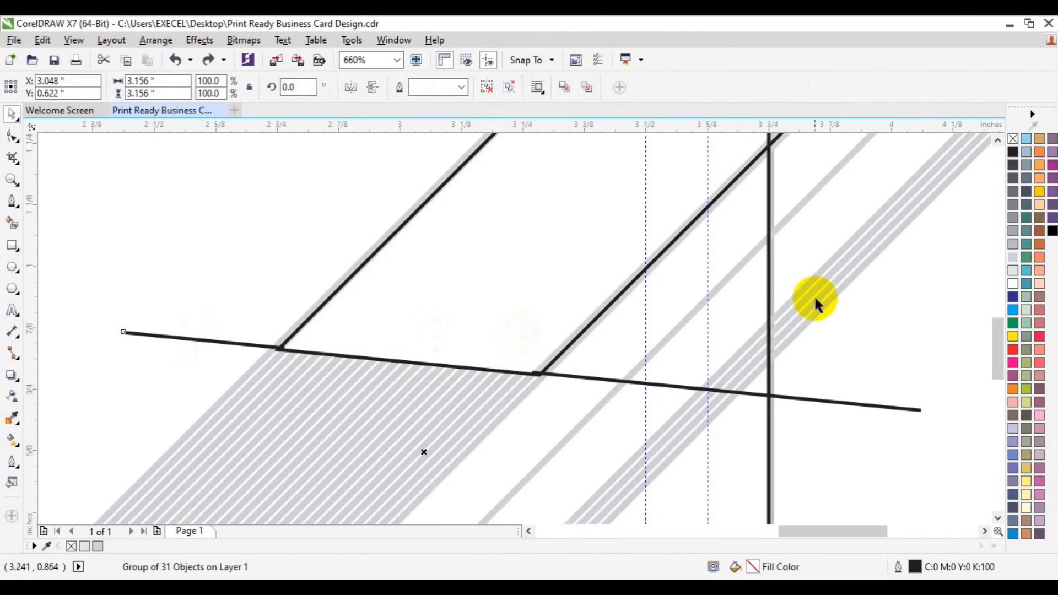
left_click(891, 331)
left_click(919, 410)
left_click(487, 85)
left_click(885, 405)
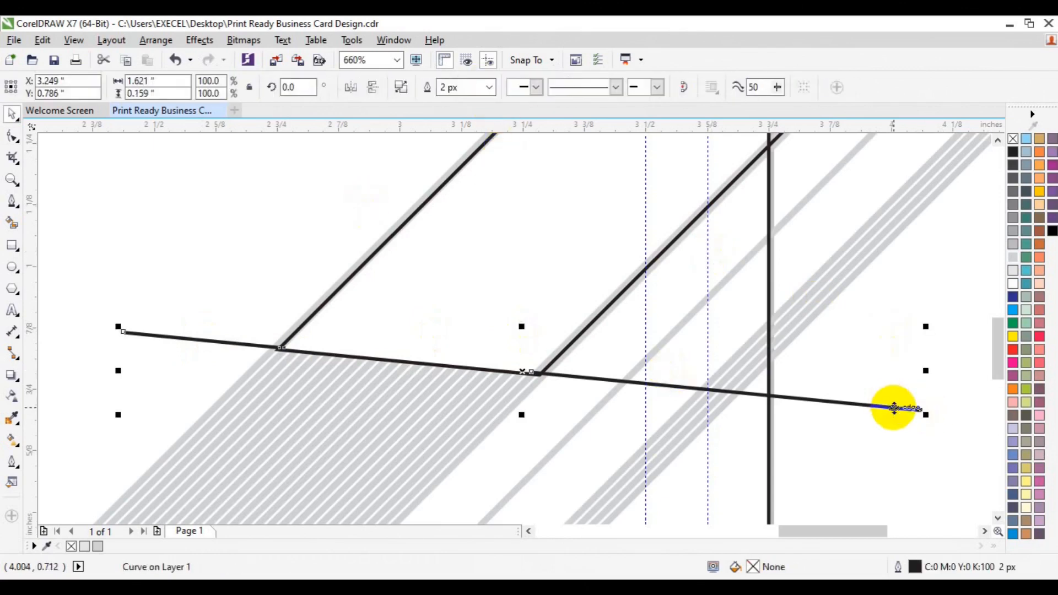
key("Delete")
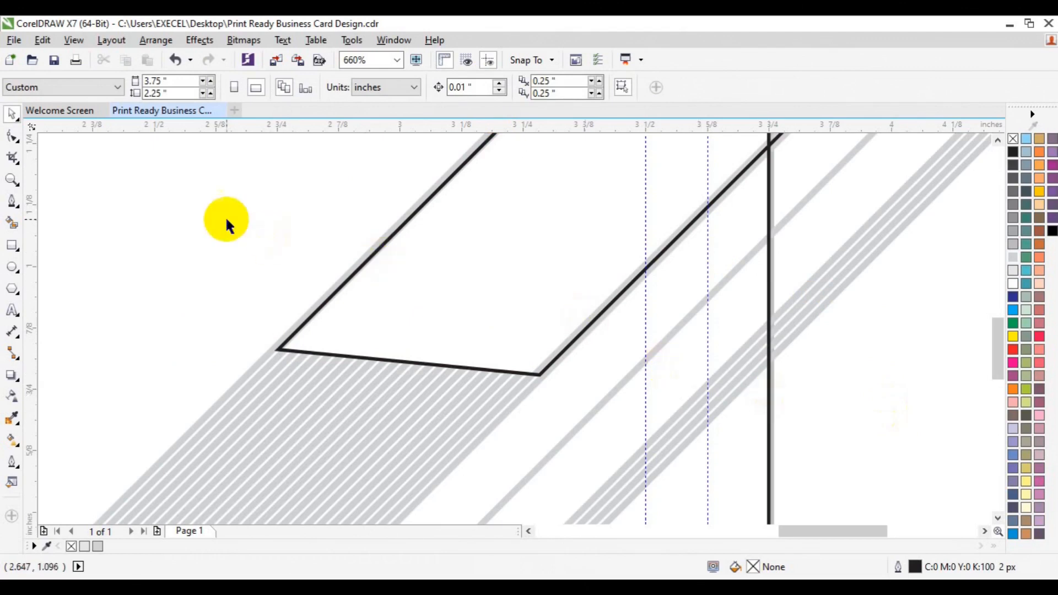
left_click(9, 181)
left_click(104, 88)
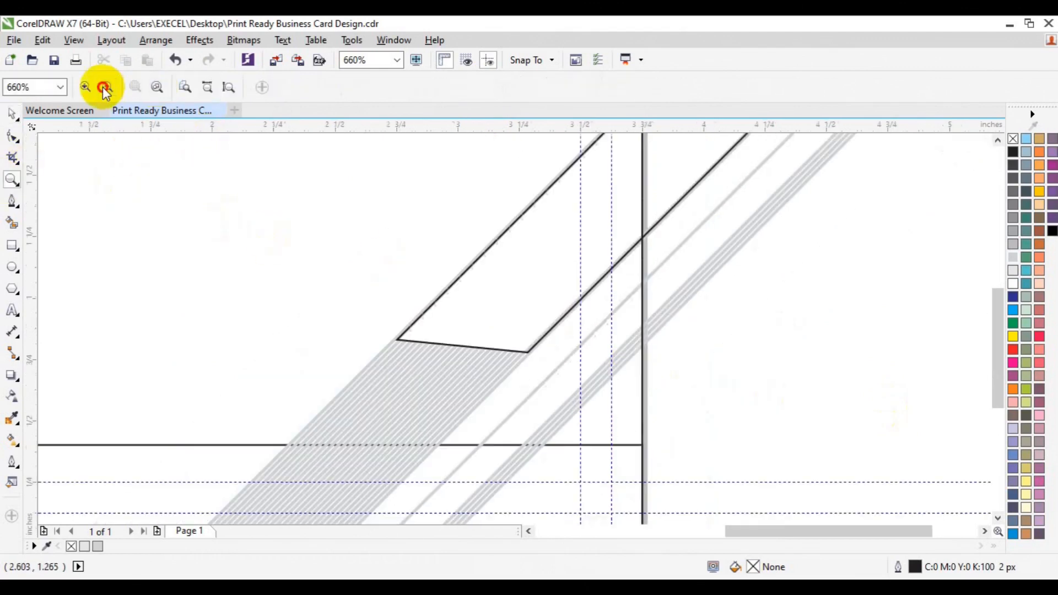
Bring the card rectangle to the front of the page
left_click(104, 88)
key("space")
left_click(437, 373)
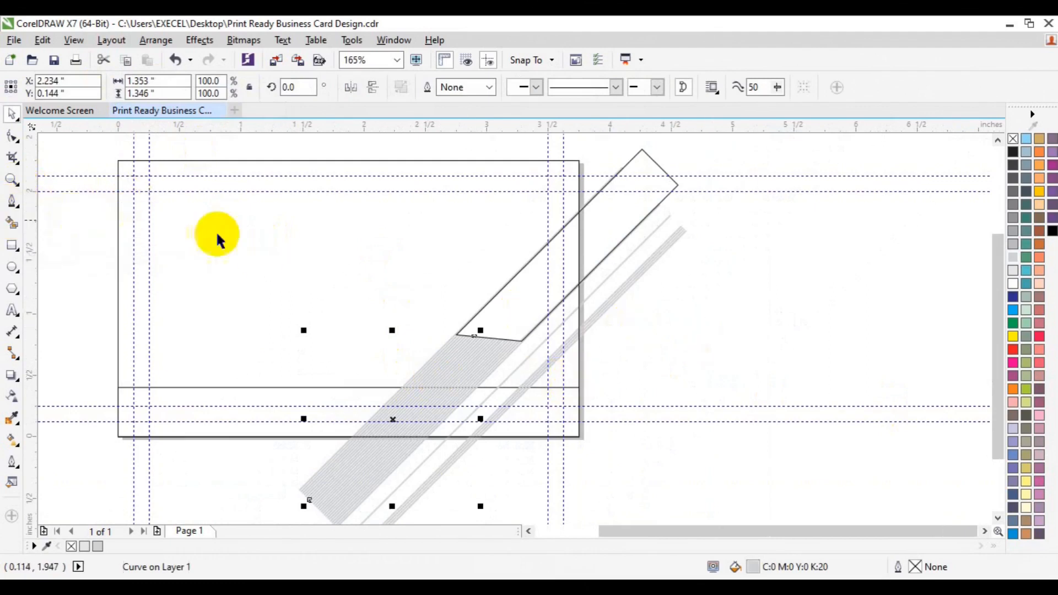
left_click(281, 262)
right_click(280, 261)
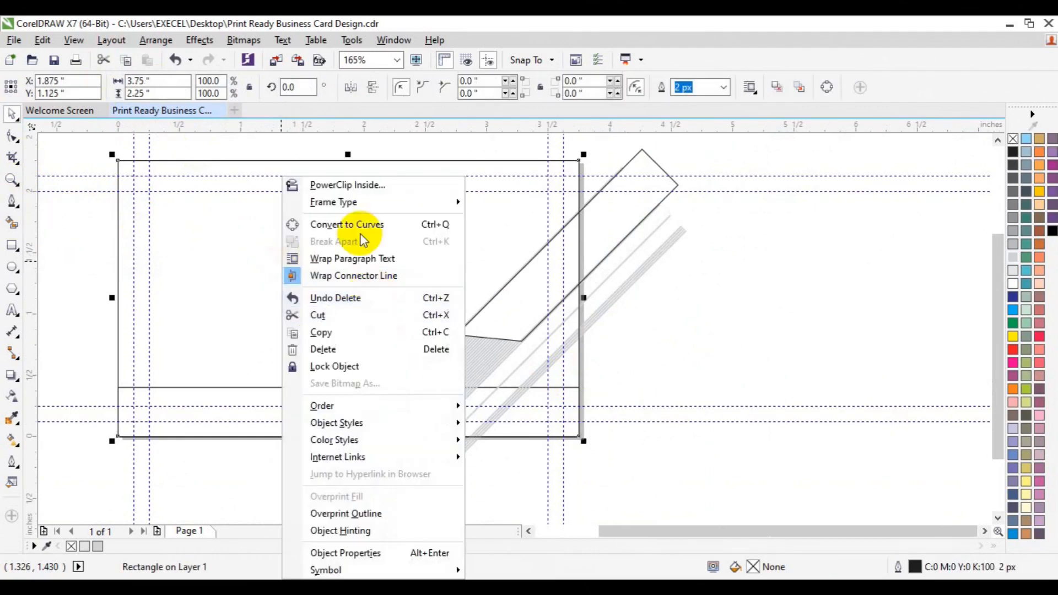
mouse_move(405, 414)
left_click(514, 406)
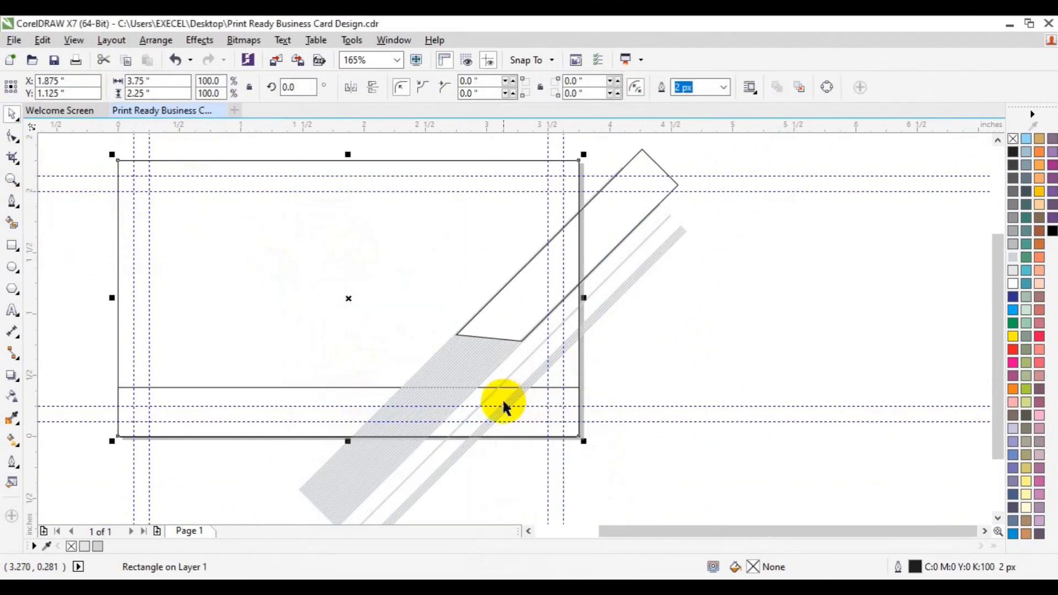
Smart Fill the band's area inside the card black and delete the outline band
left_click(12, 223)
left_click(504, 312)
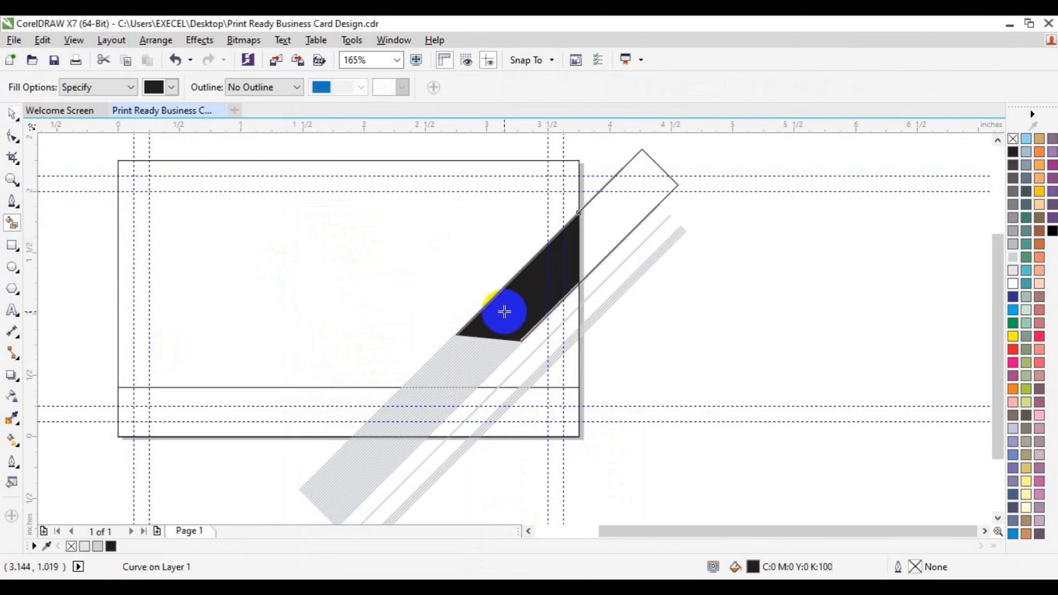
key("space")
left_click(619, 227)
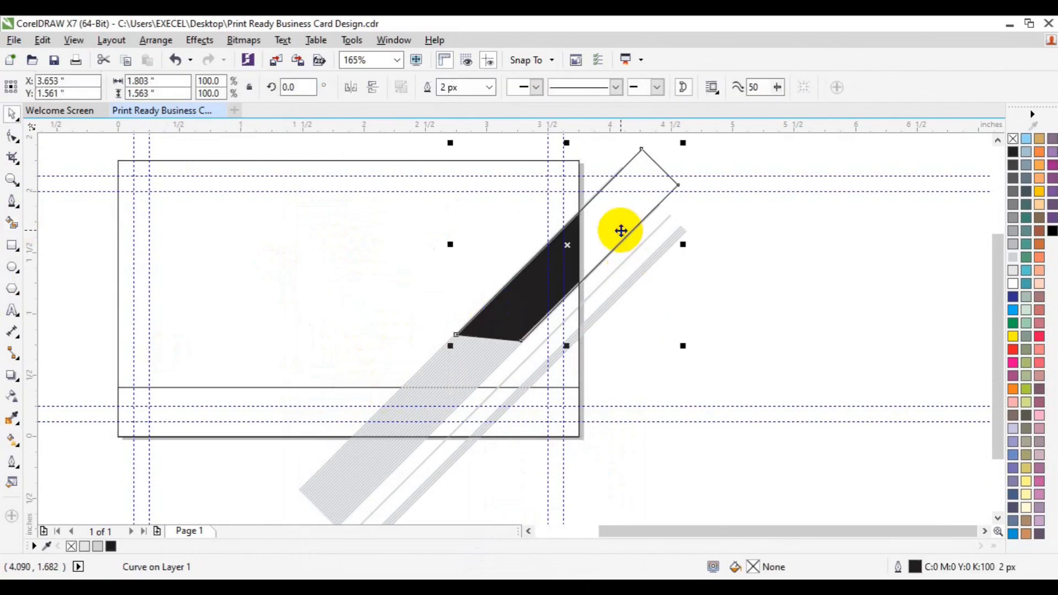
key("Delete")
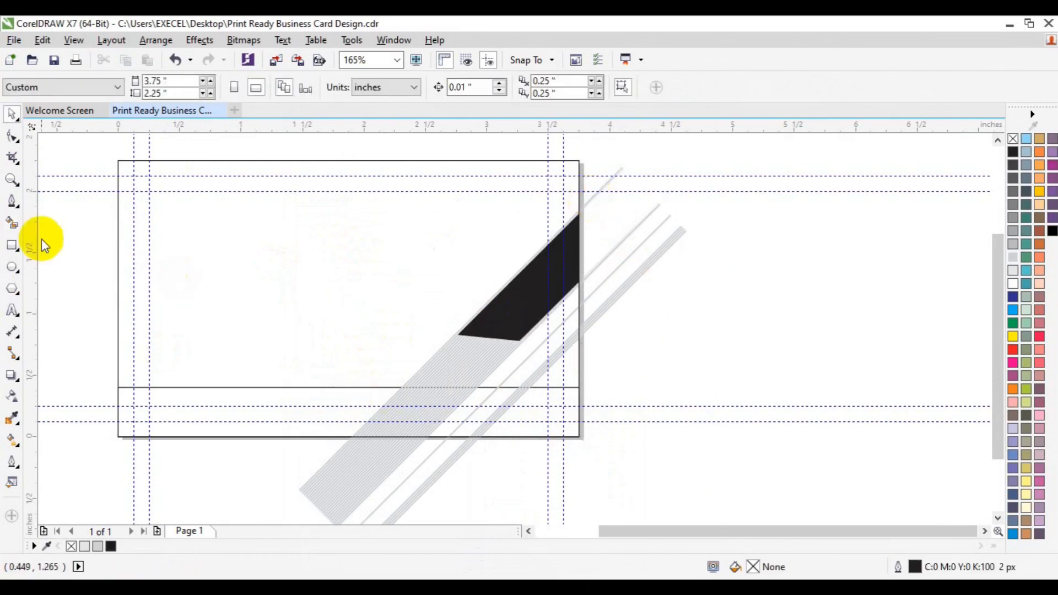
left_click(11, 180)
left_click(533, 284)
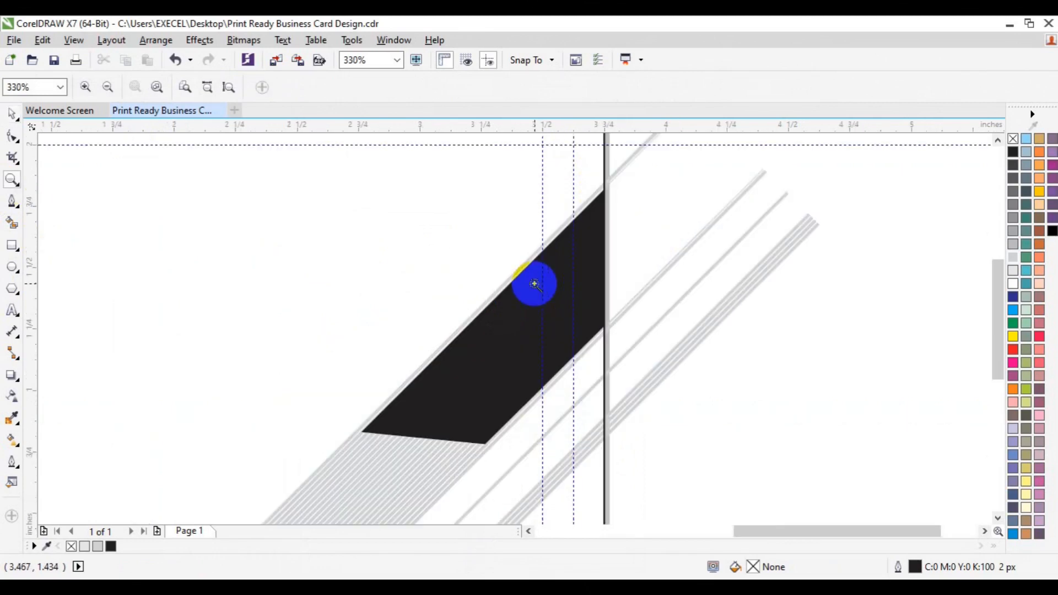
key("space")
left_click(672, 256)
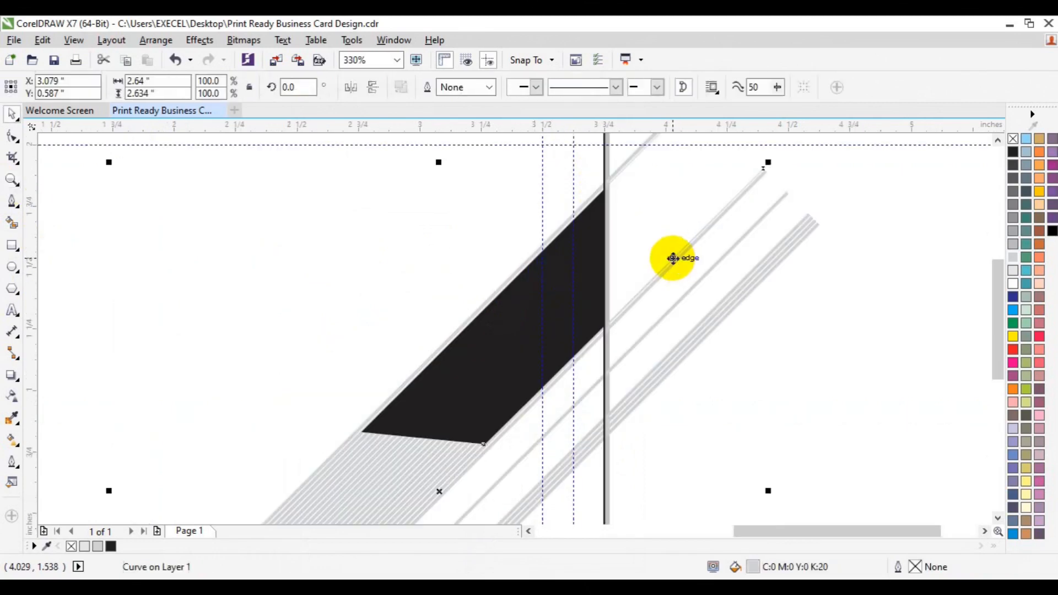
key("Escape")
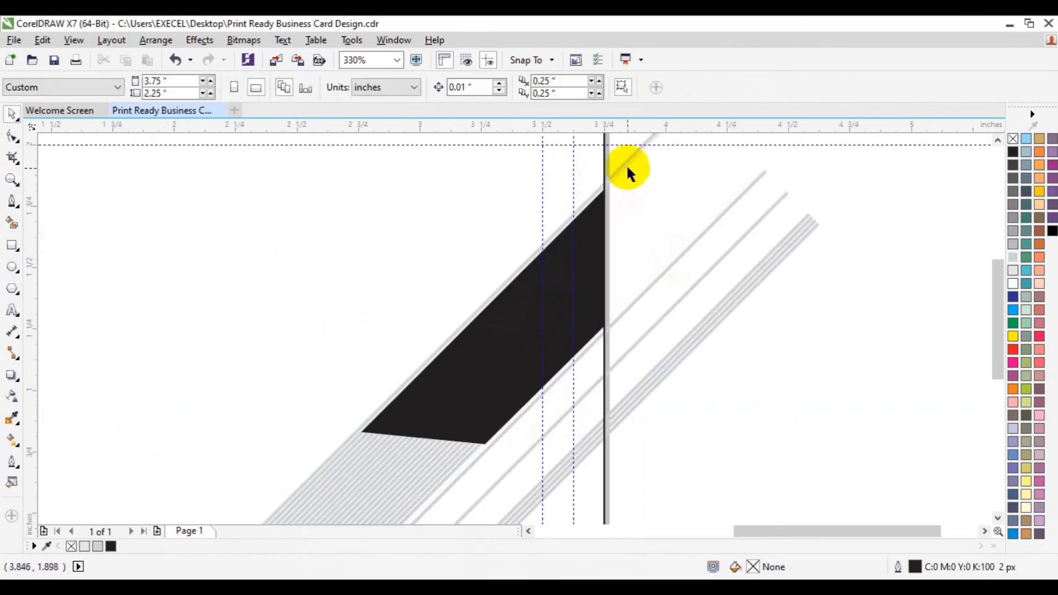
left_click(626, 161)
key("Escape")
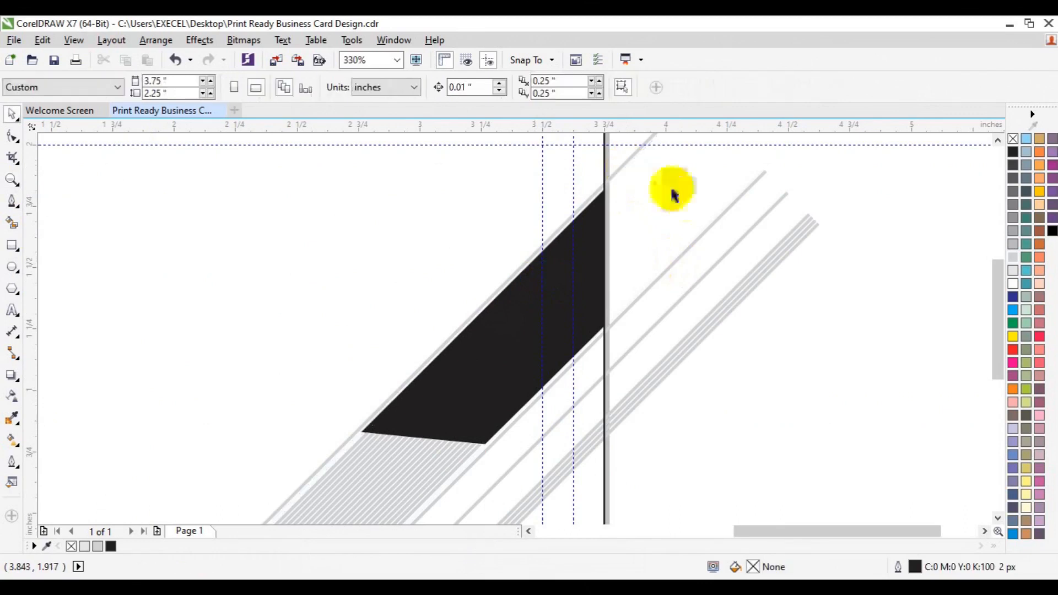
left_click(11, 180)
left_click(389, 385)
key("space")
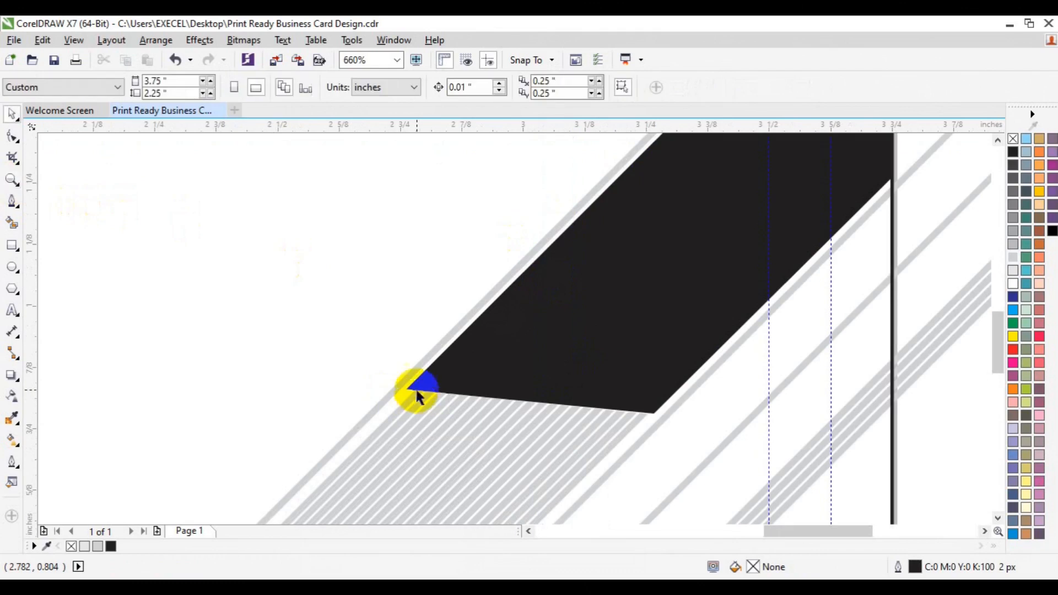
left_click(414, 390)
left_click(13, 140)
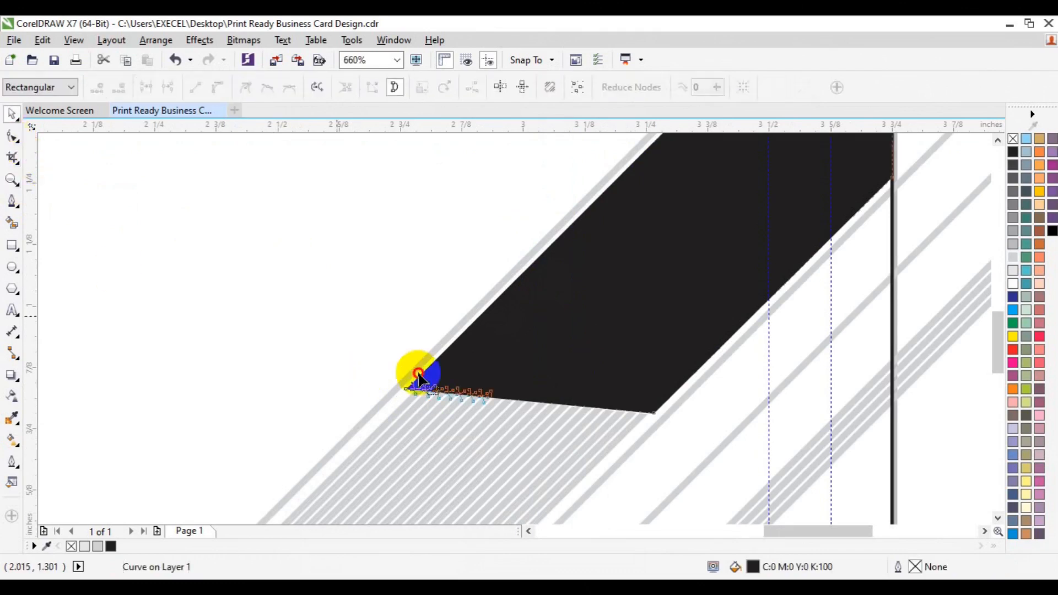
left_click(402, 383)
double_click(653, 414)
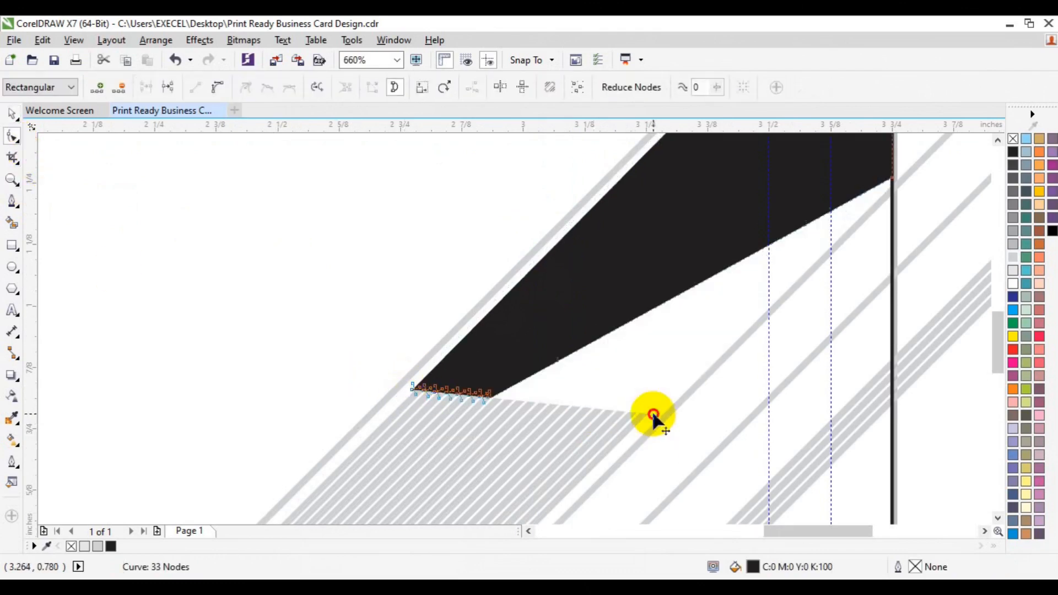
key("ctrl+z")
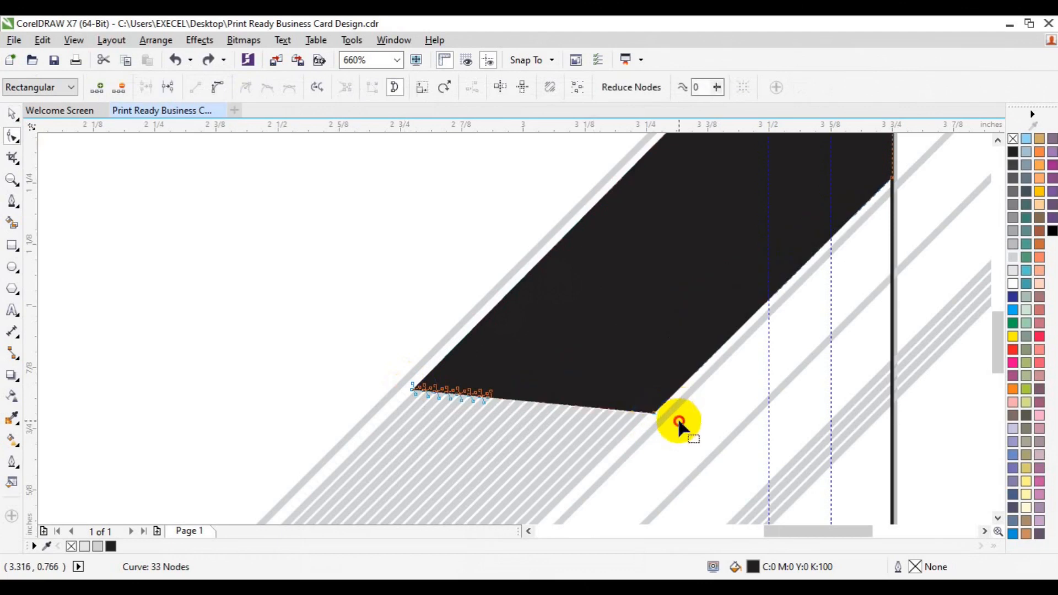
left_click_drag(679, 421, 643, 408)
key("space")
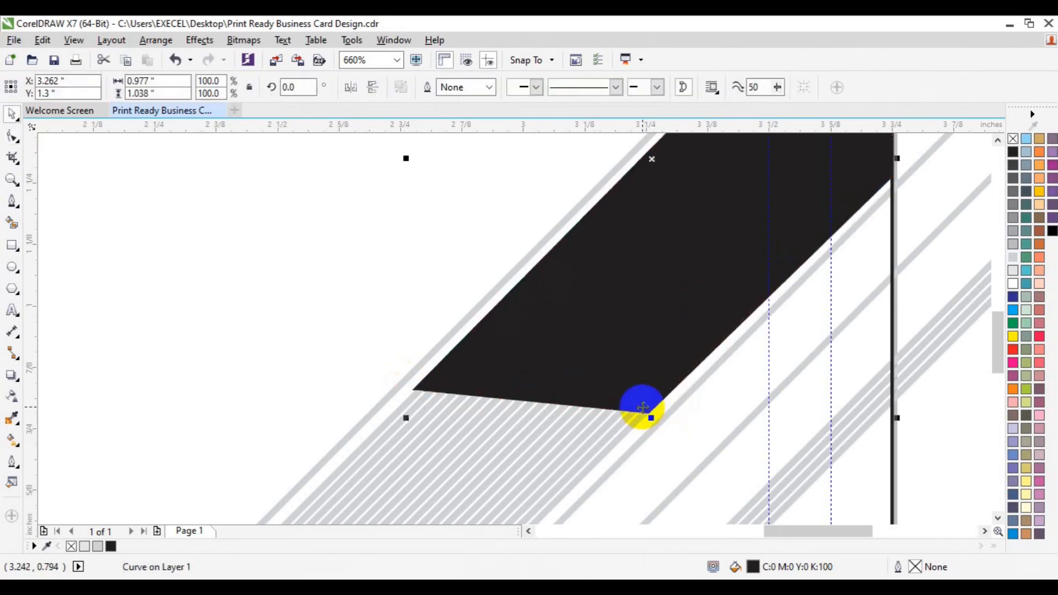
left_click(681, 407)
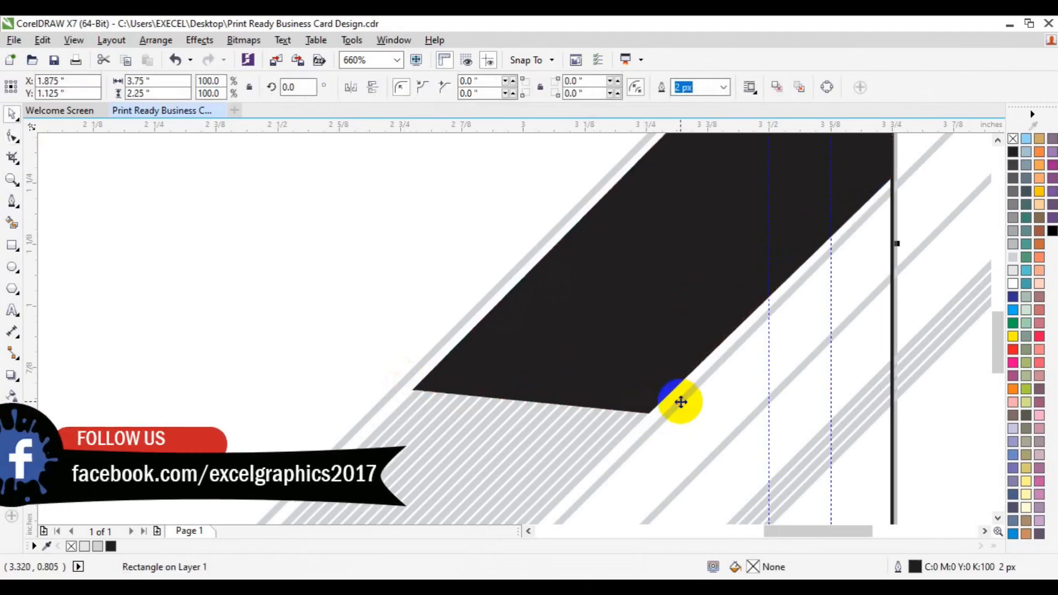
key("z")
left_click(106, 87)
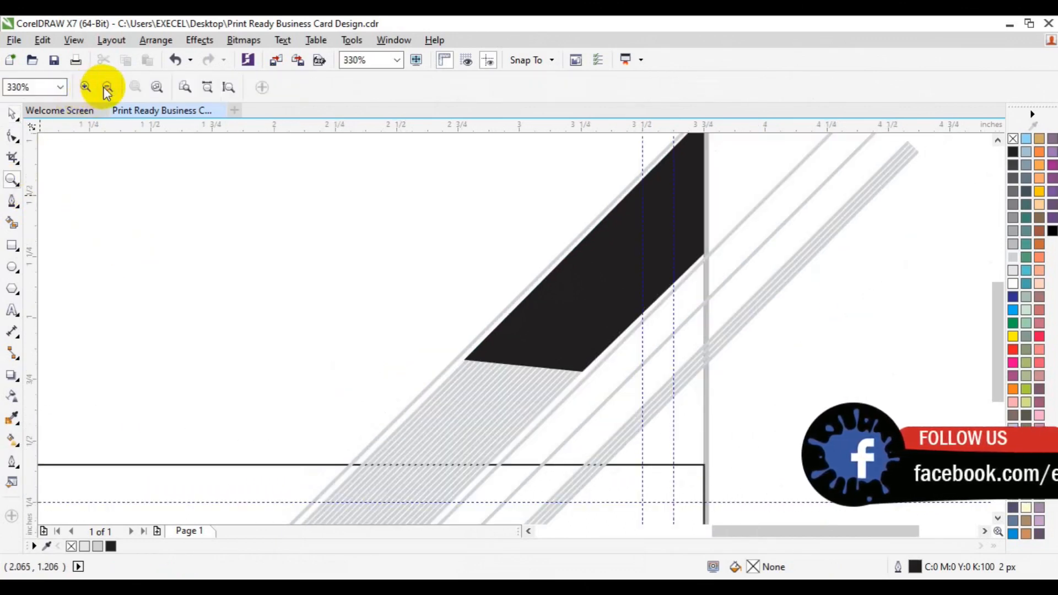
key("space")
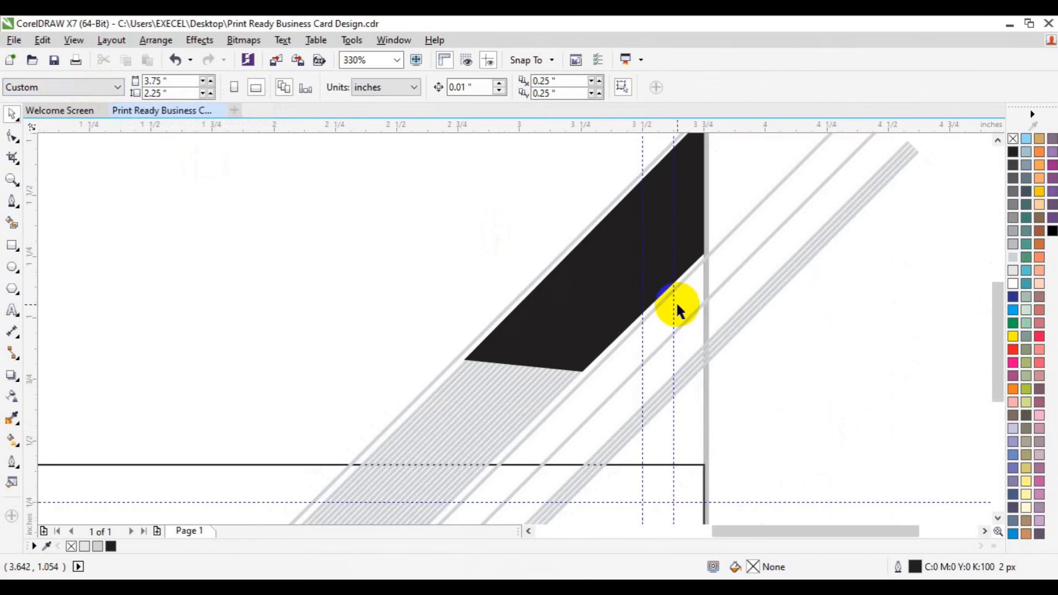
left_click(997, 520)
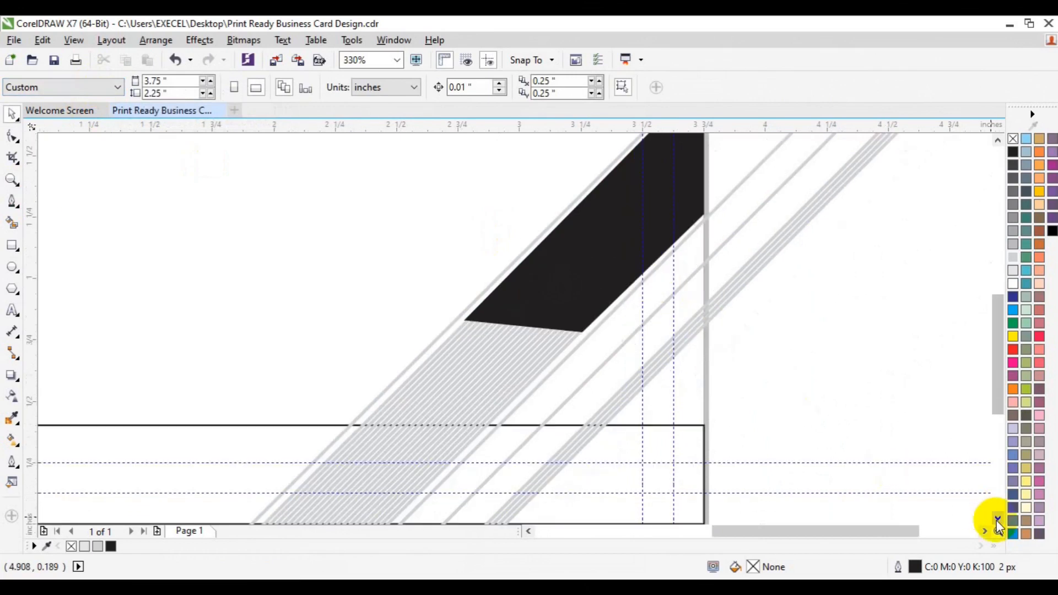
left_click(702, 436)
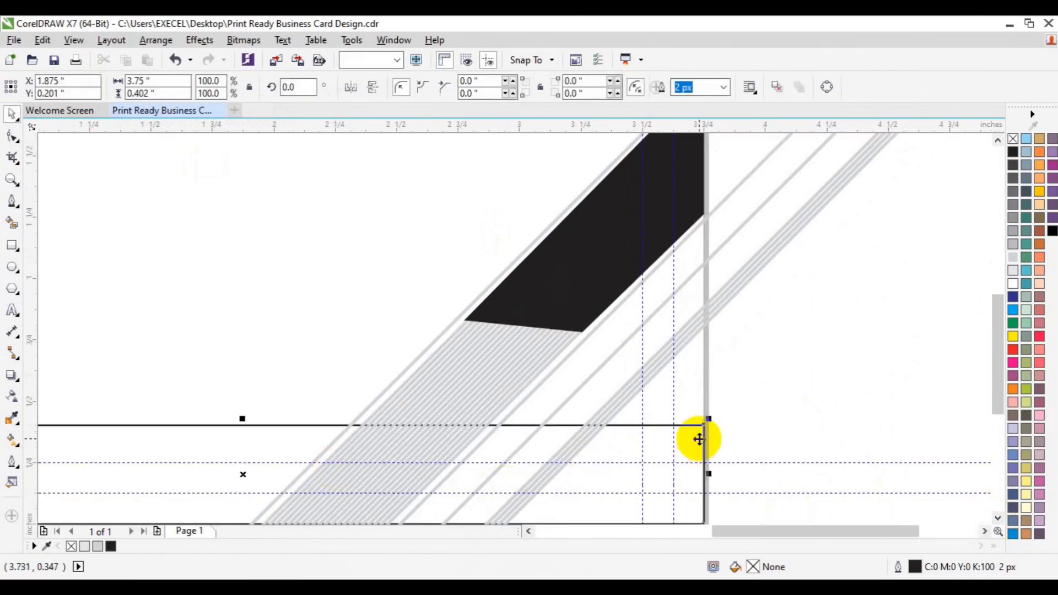
left_click(12, 179)
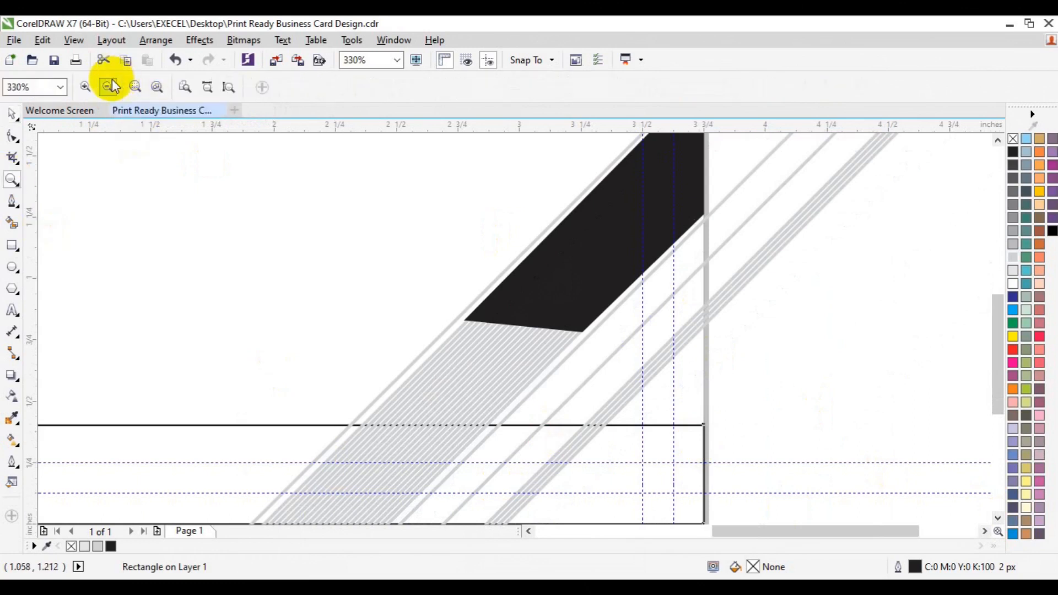
left_click(111, 85)
key("space")
left_click(859, 260)
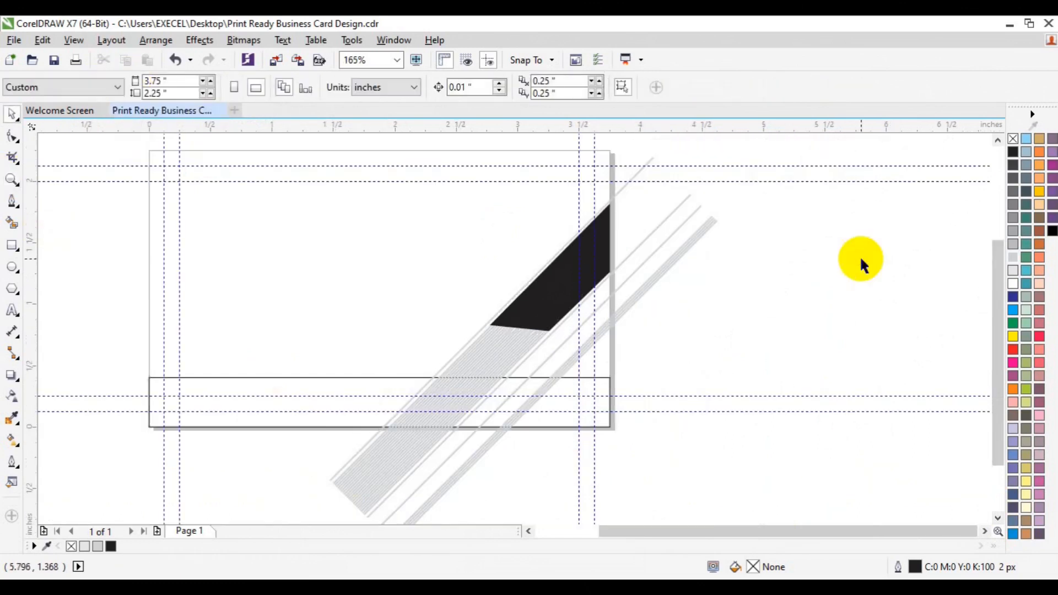
left_click(12, 201)
left_click(130, 388)
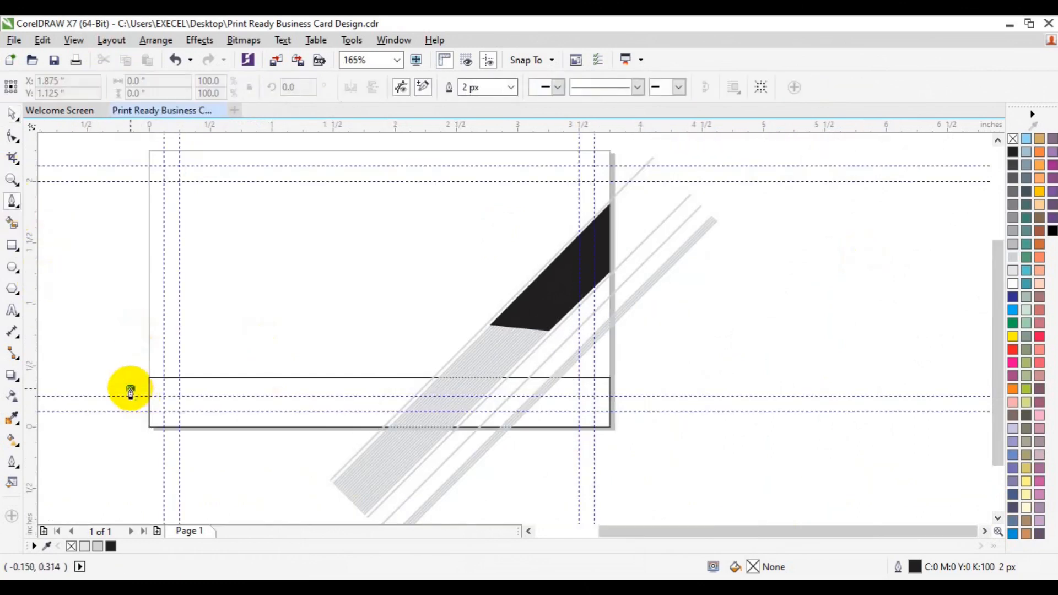
Finish the horizontal line across the card's bottom and move it slightly higher
left_click(460, 388)
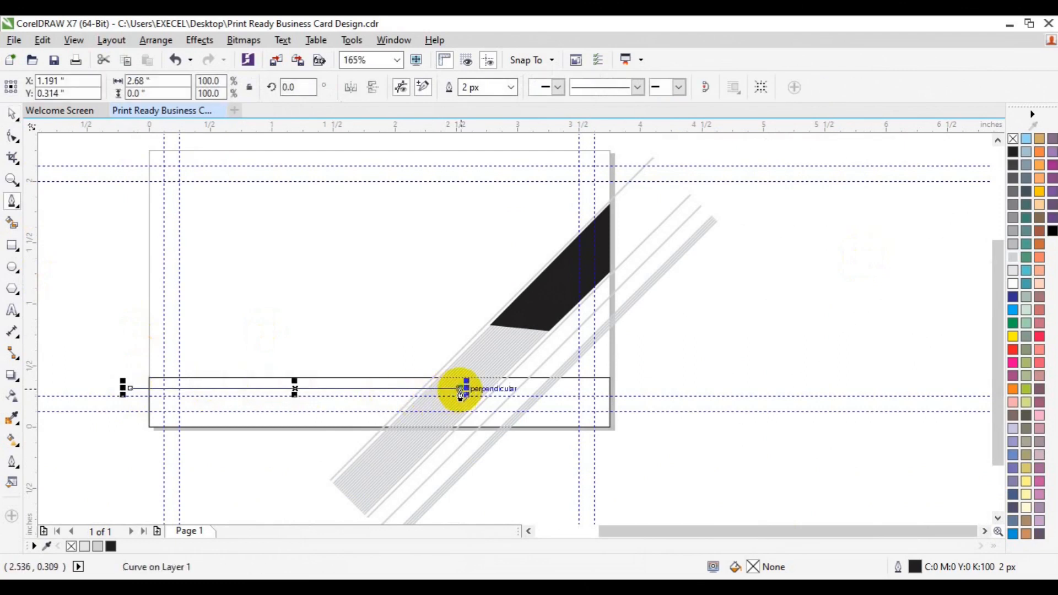
key("Escape")
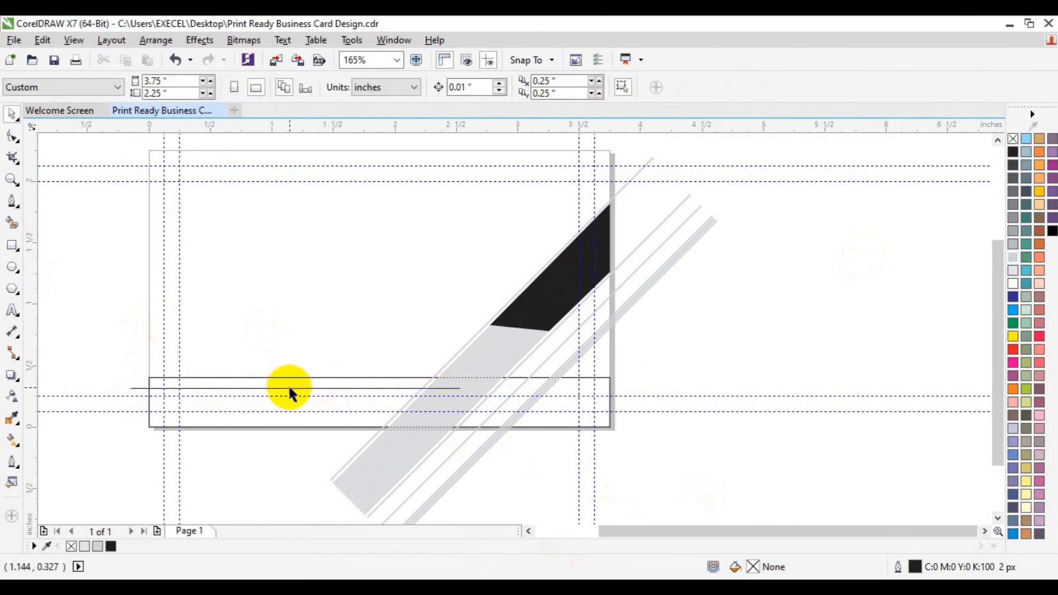
left_click(289, 388)
key("space")
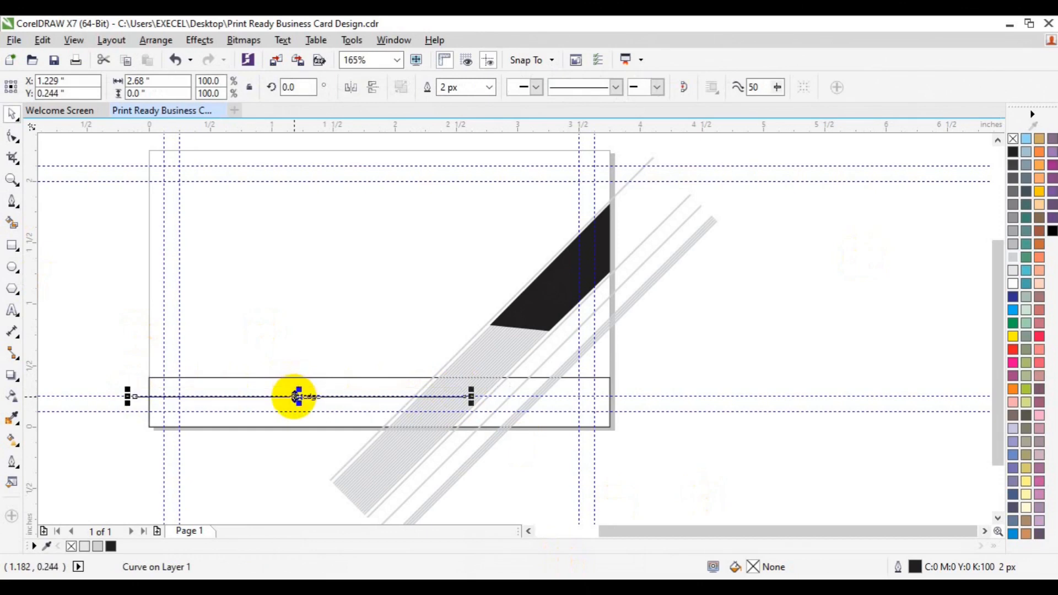
left_click_drag(297, 396, 297, 386)
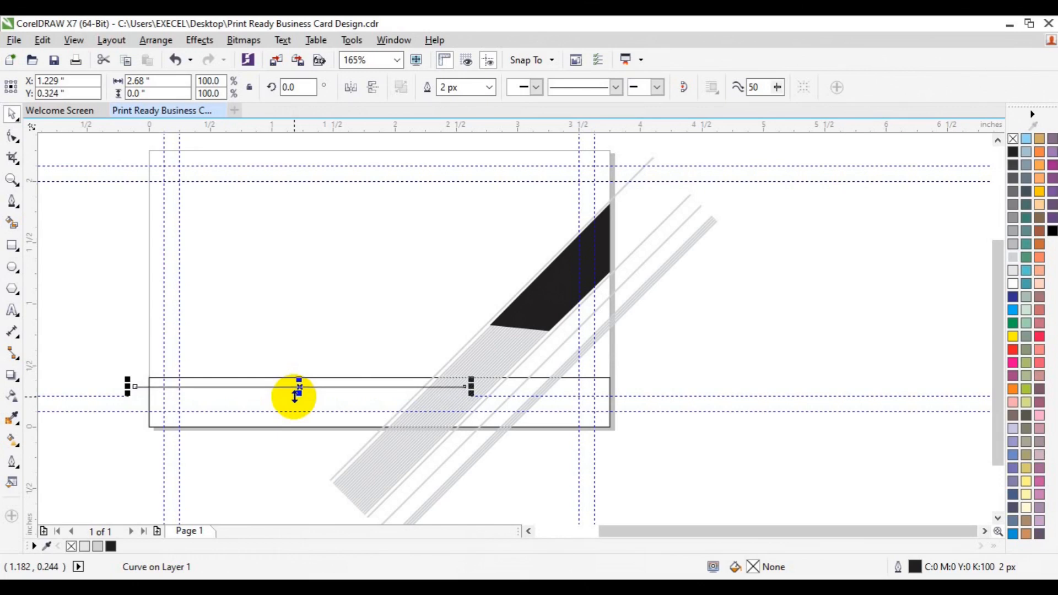
Smart Fill the card's bottom band below the line black
left_click(11, 222)
left_click(236, 383)
left_click(225, 408)
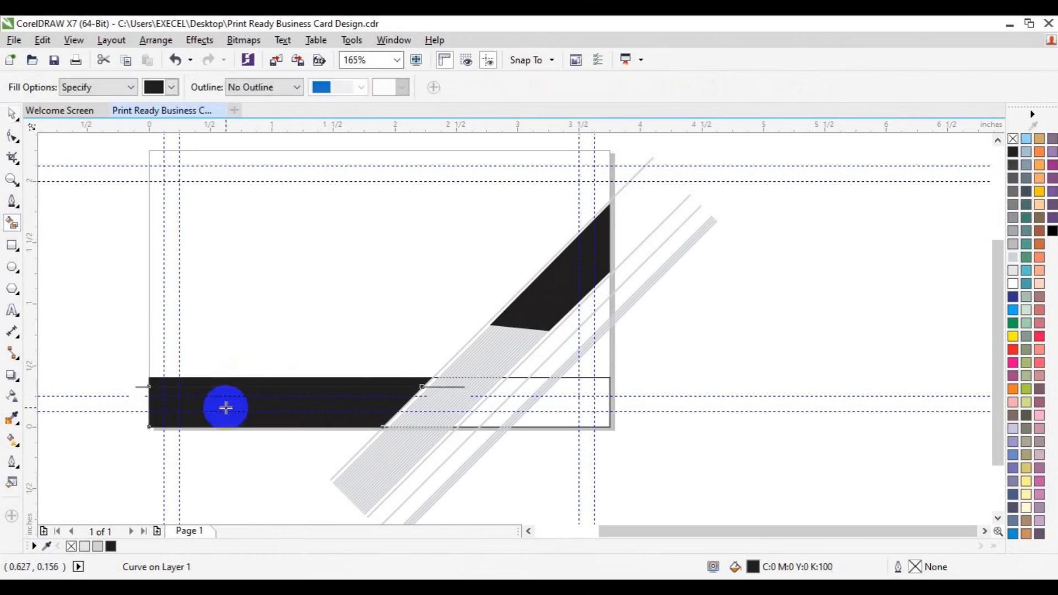
key("space")
Colour the thin strip above the black band 30% light grey
left_click(443, 382)
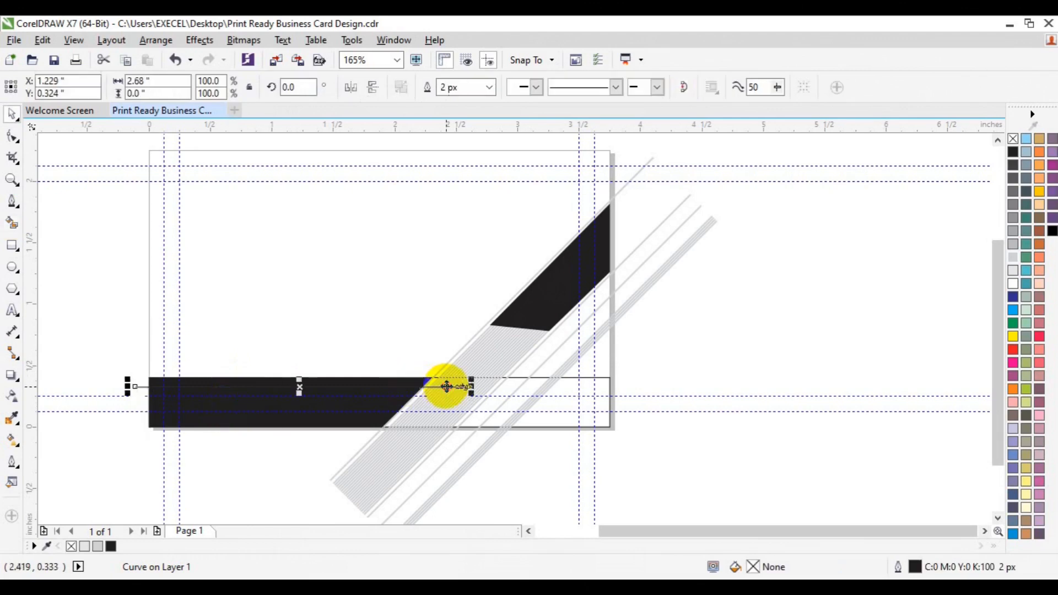
key("Escape")
left_click(410, 394)
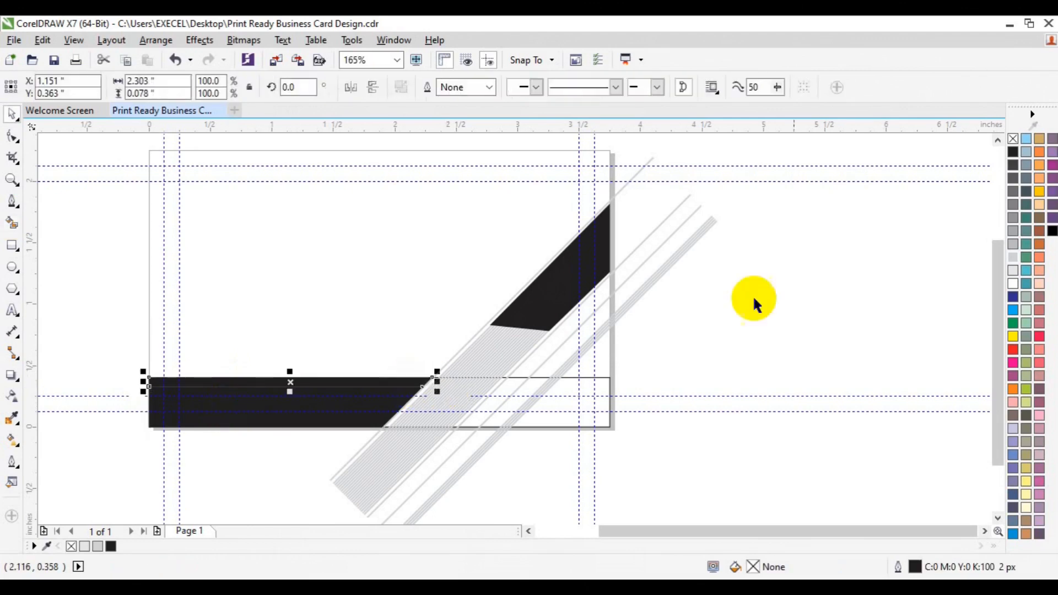
left_click(1012, 244)
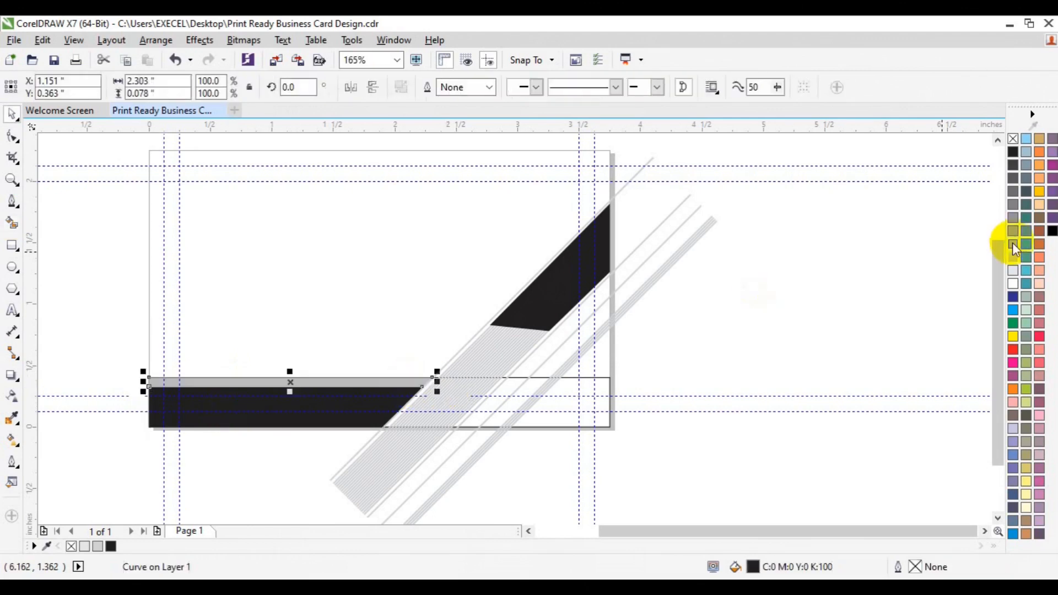
left_click(620, 198)
key("Escape")
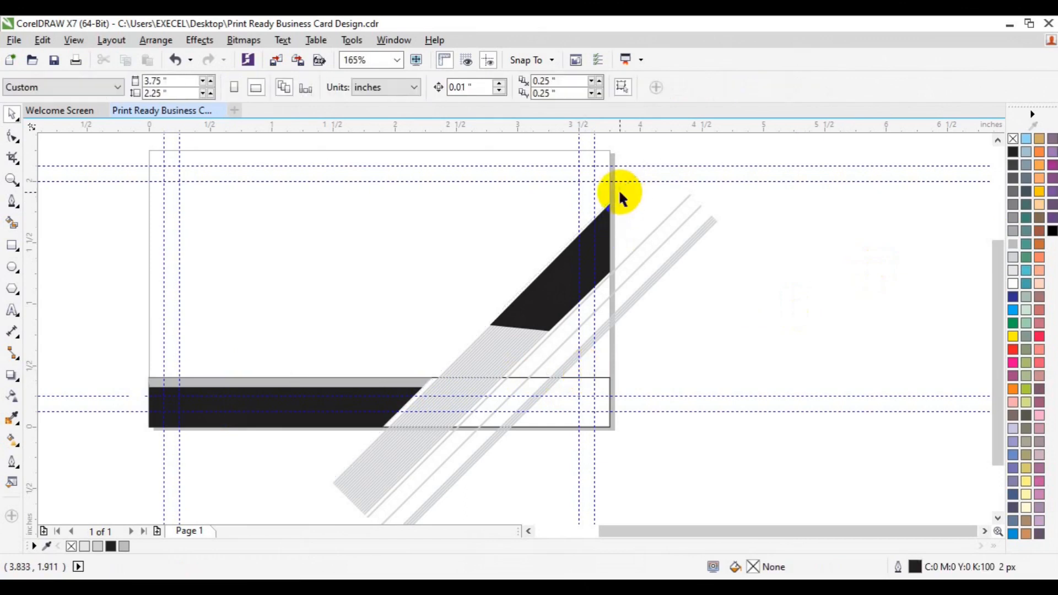
Create a page-sized rectangle and bring it to the front of the page
left_click(12, 225)
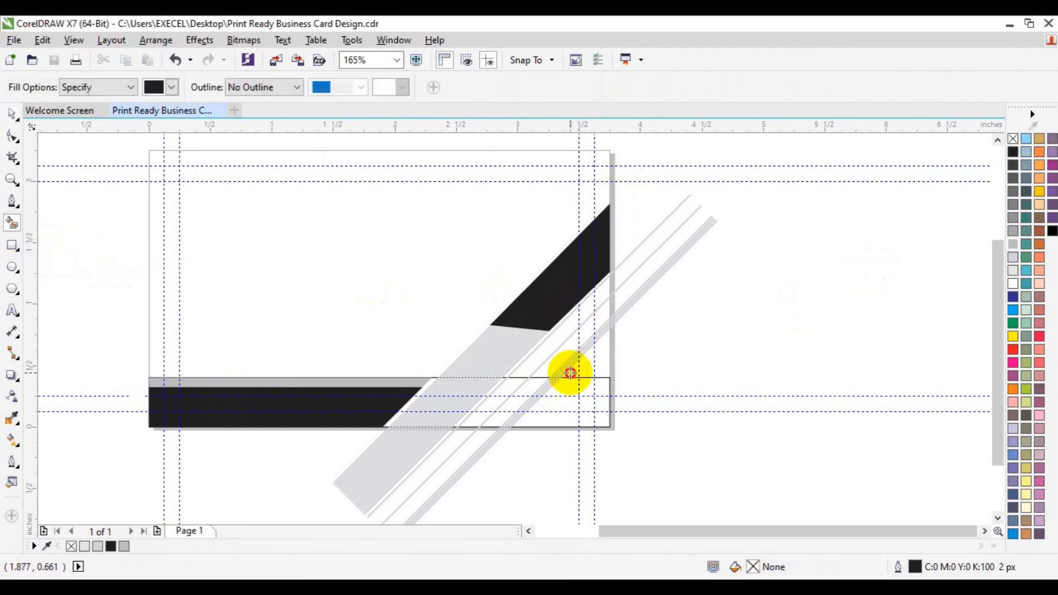
left_click(534, 359)
key("ctrl+z")
key("space")
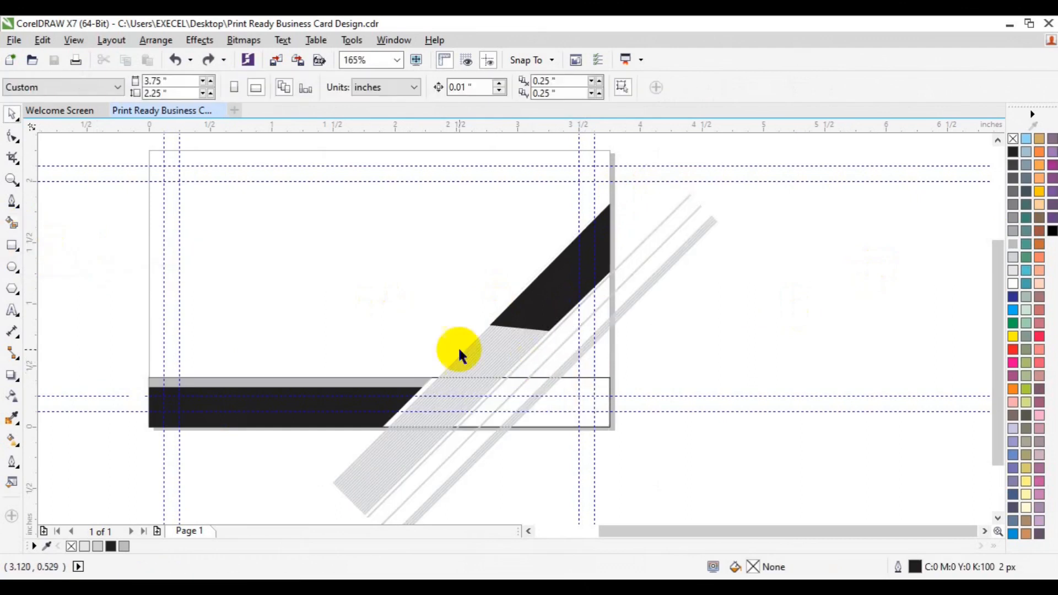
double_click(13, 245)
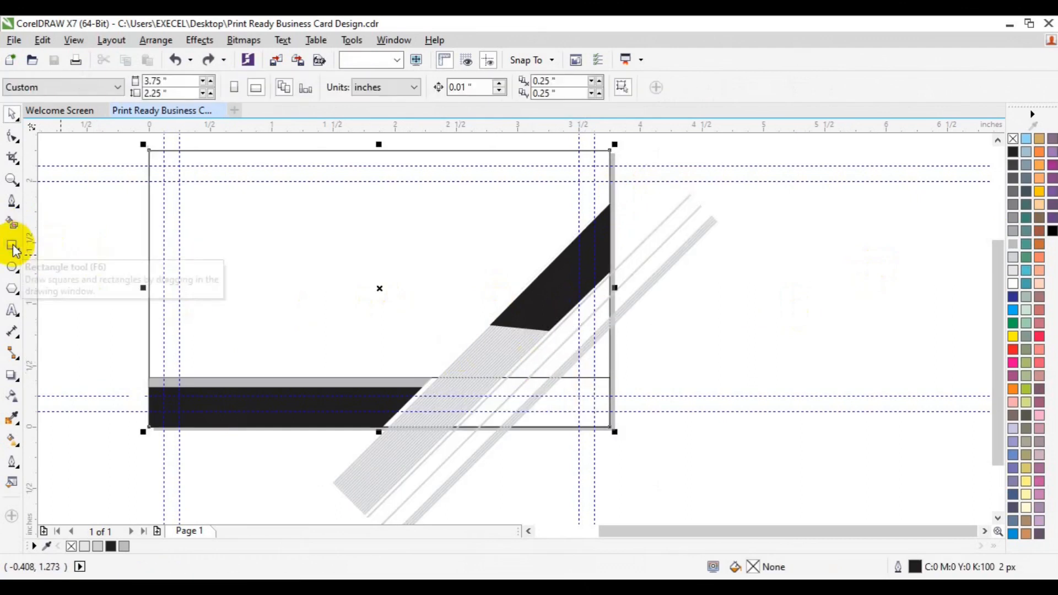
right_click(212, 251)
mouse_move(306, 403)
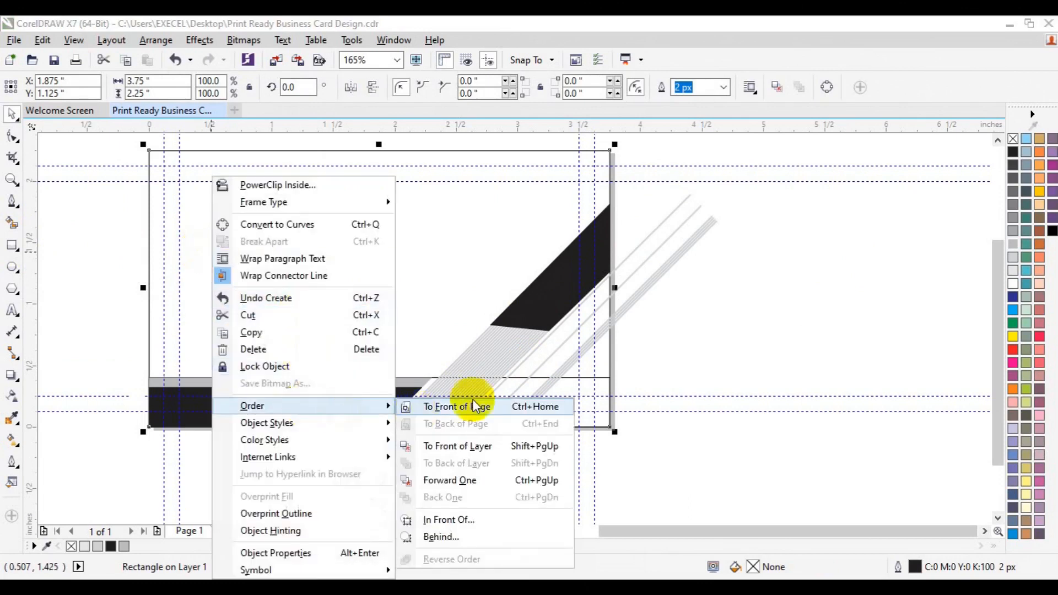
left_click(479, 405)
left_click(770, 323)
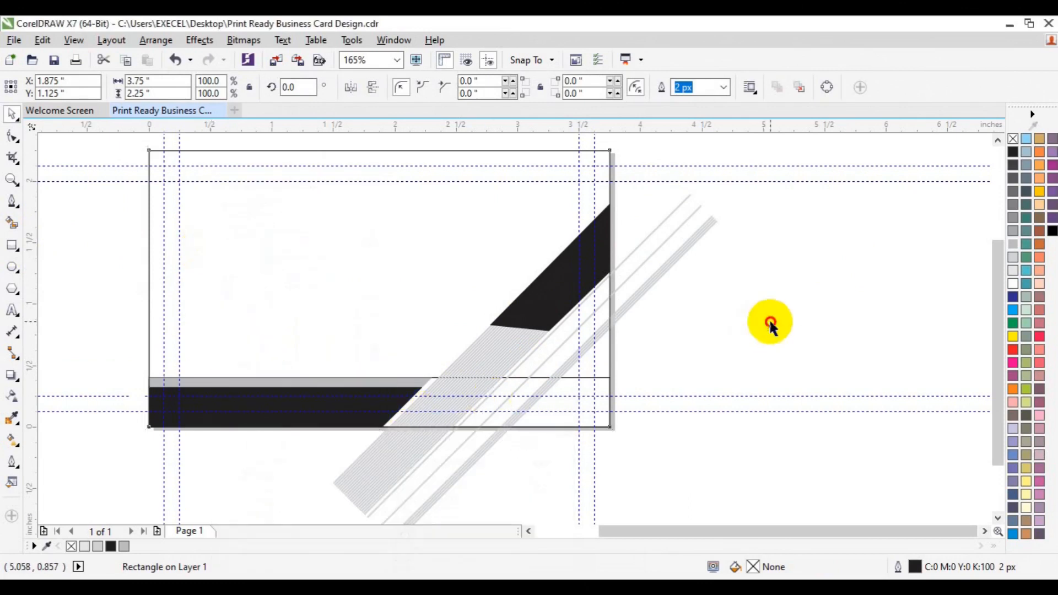
Smart Fill the diagonal strip segments and the right-edge corner section black
left_click(13, 228)
left_click(561, 329)
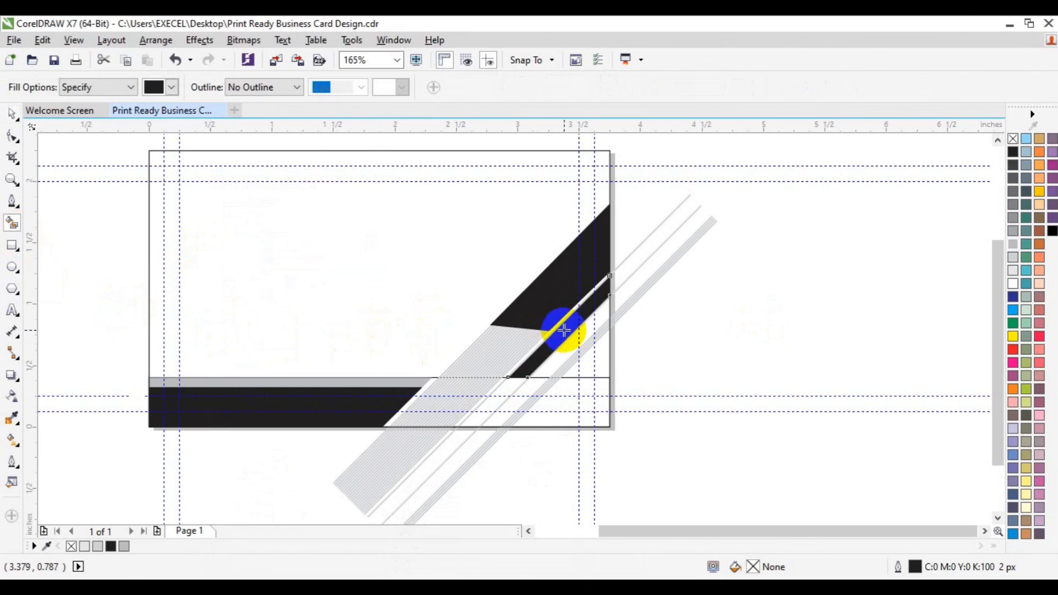
left_click(520, 401)
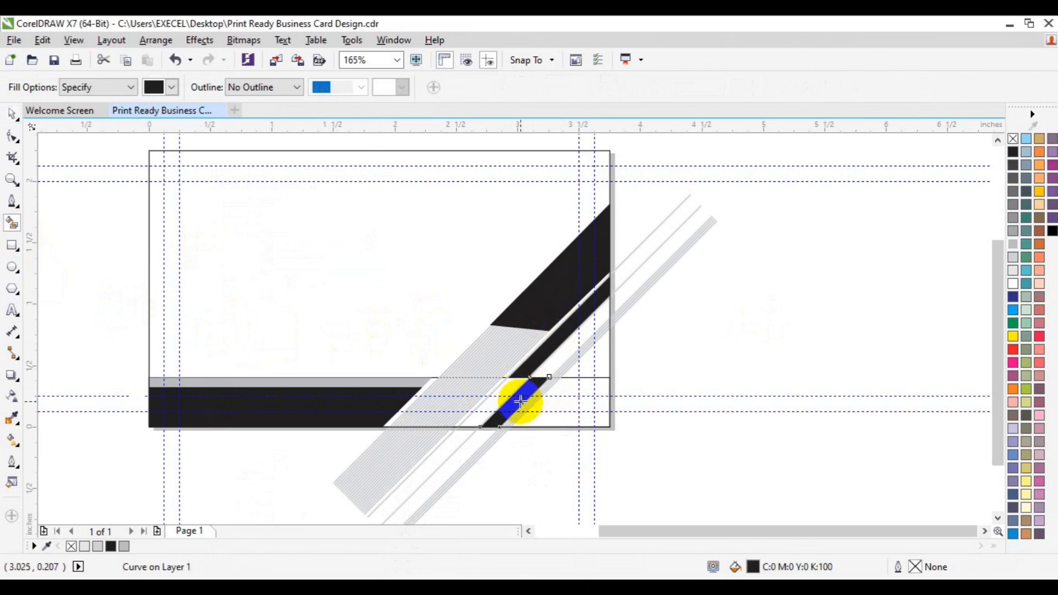
key("space")
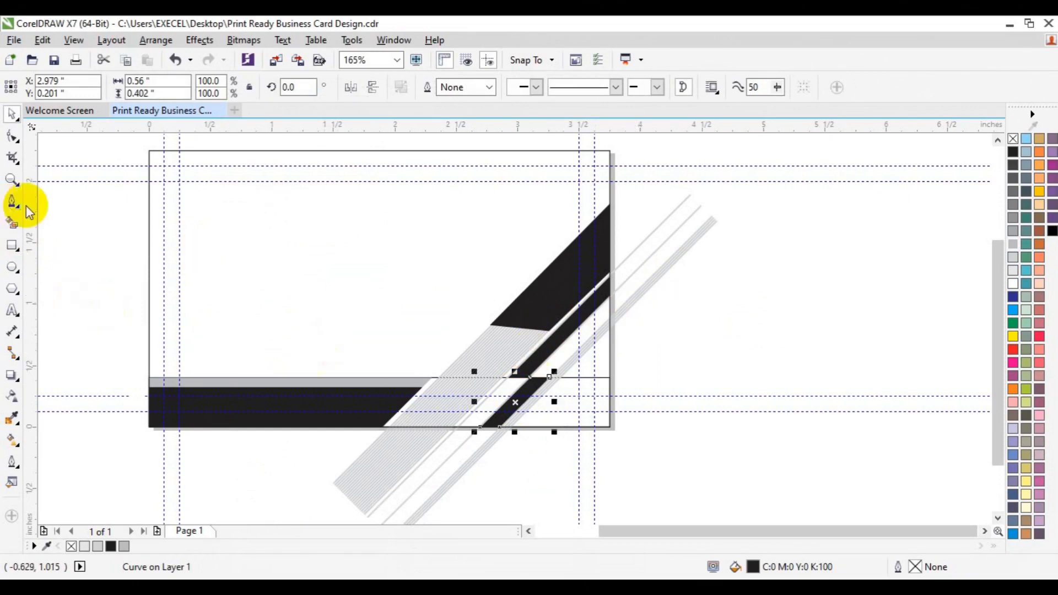
left_click(12, 223)
left_click(590, 364)
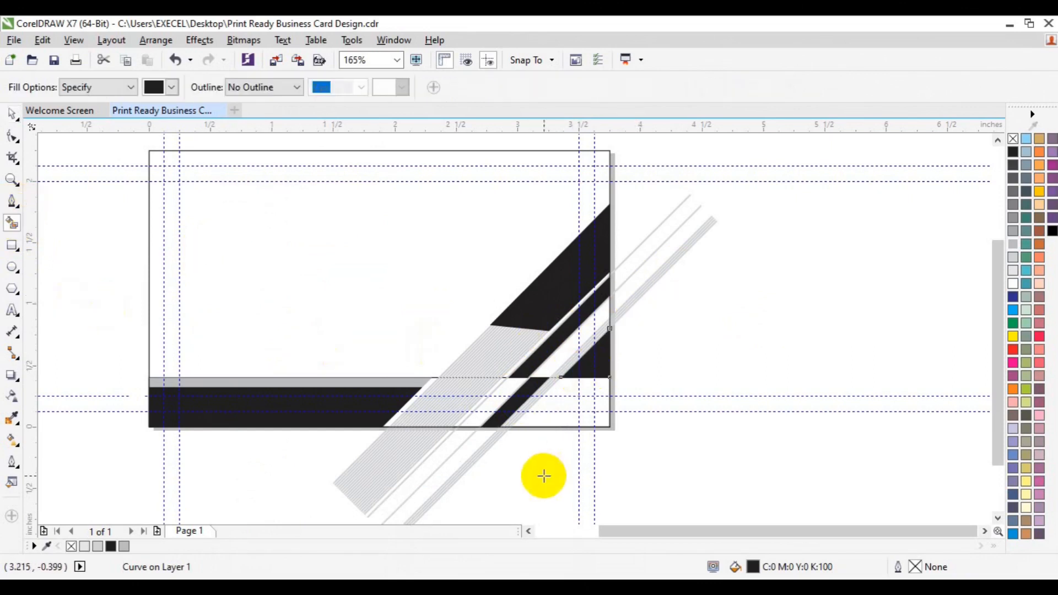
Weld the two black pieces into a single shape
left_click(559, 417)
key("space")
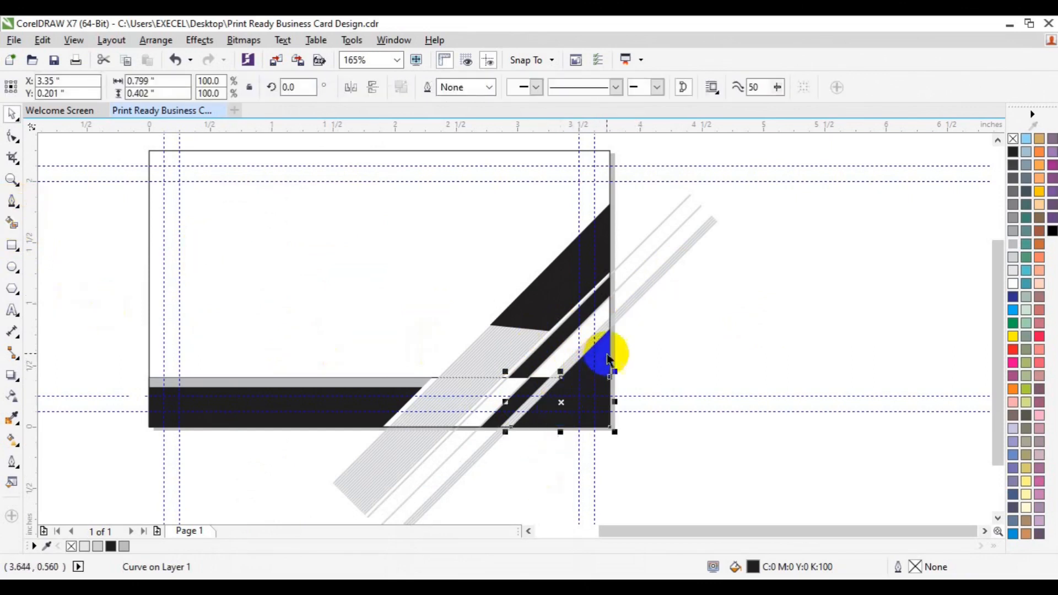
left_click(606, 353, "shift")
left_click(427, 88)
left_click(755, 364)
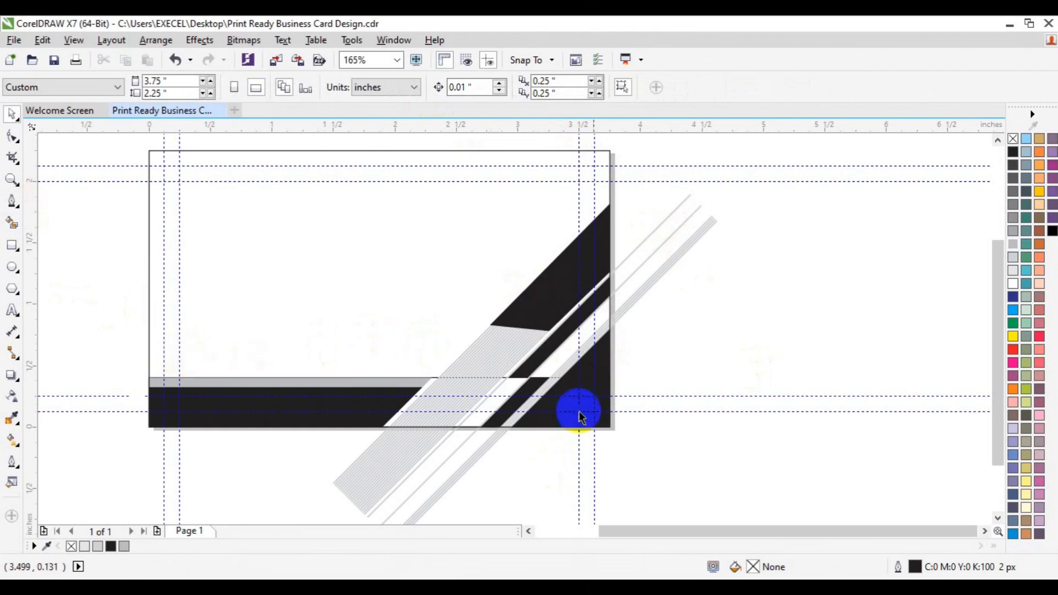
Select all the grey diagonal lines and group them
left_click(997, 518)
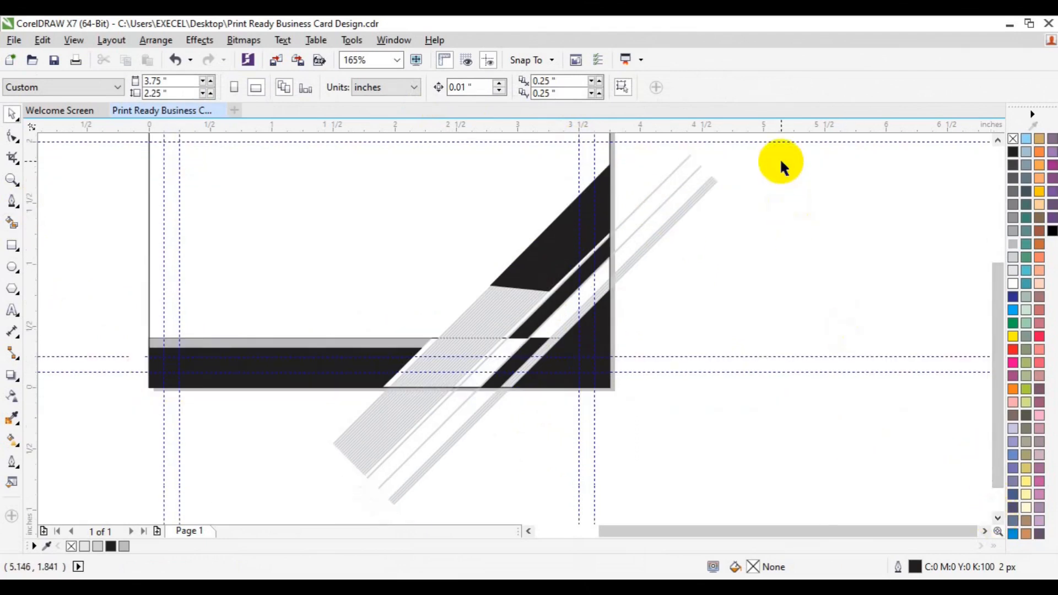
left_click_drag(776, 151, 243, 514)
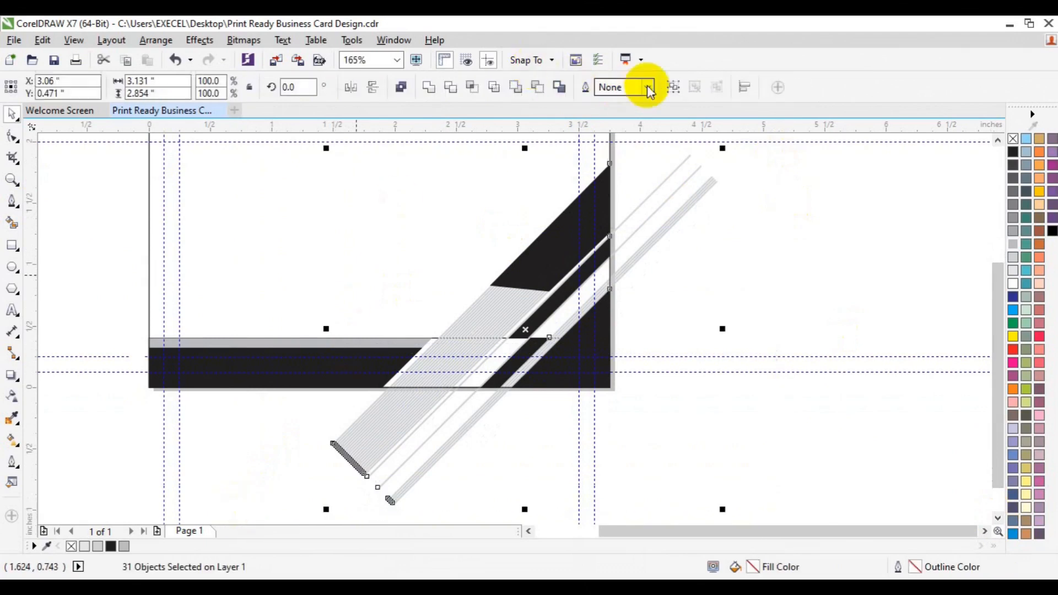
key("ctrl+g")
key("Escape")
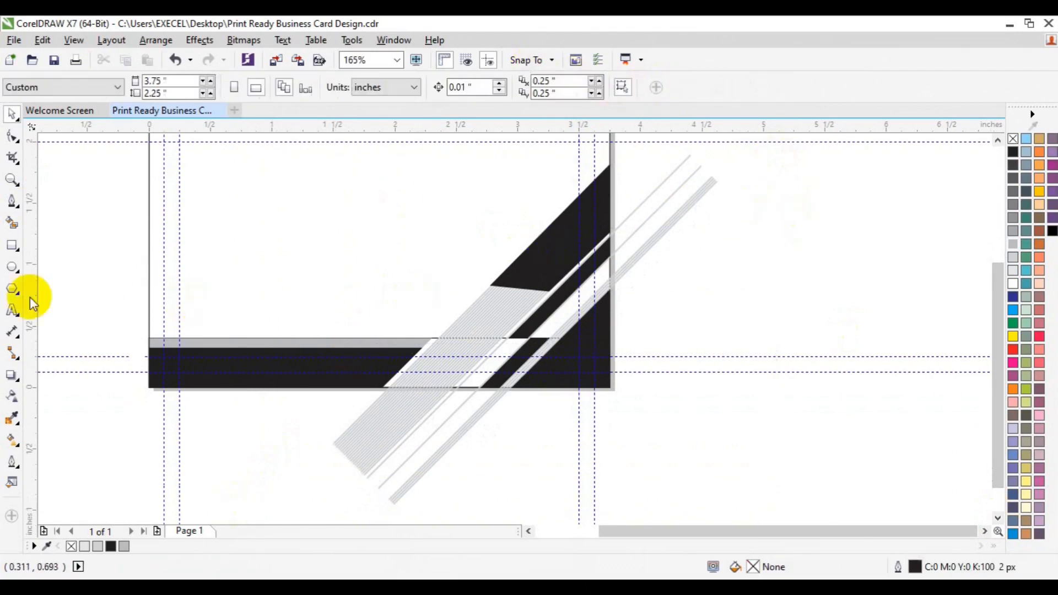
Trim the line ends below the card's bottom edge with a rectangle, then delete it
left_click(13, 246)
left_click_drag(303, 388, 568, 510)
key("space")
left_click(643, 246, "shift")
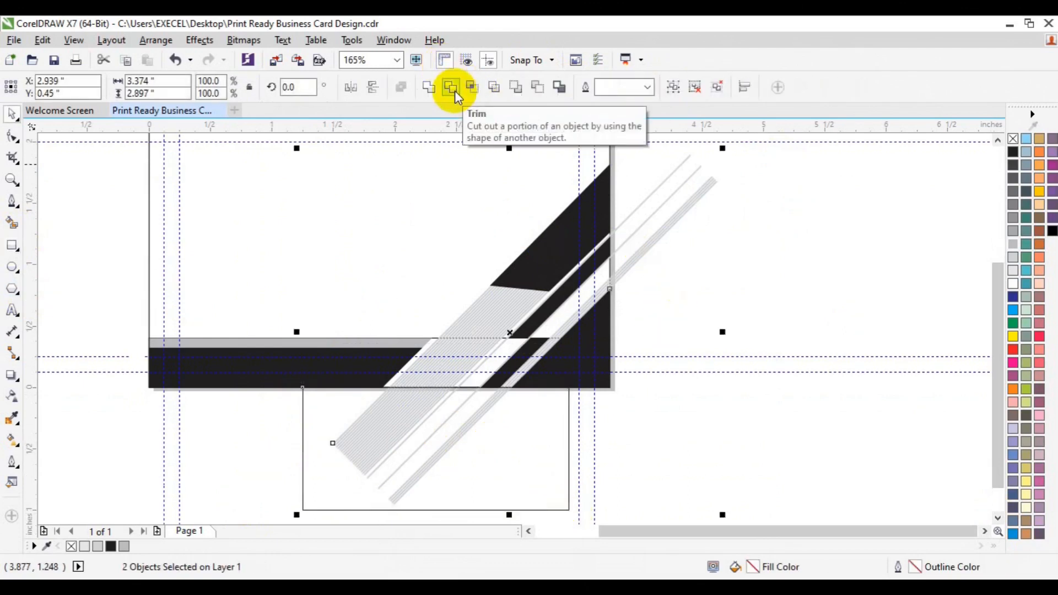
left_click(455, 90)
left_click(328, 470)
key("Delete")
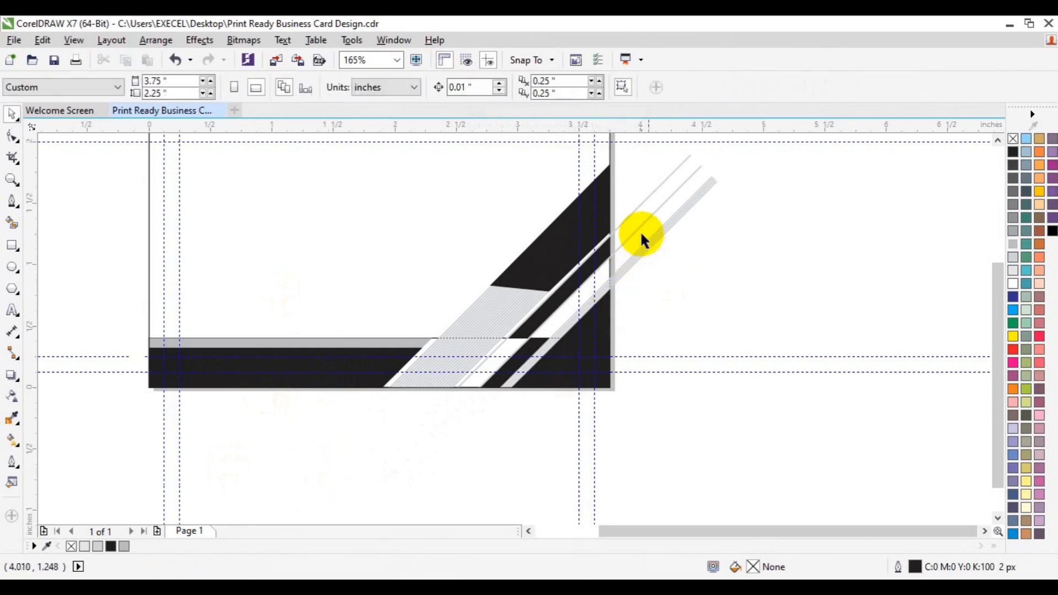
Trim the line ends past the card's right edge with a second rectangle and delete it
left_click(12, 245)
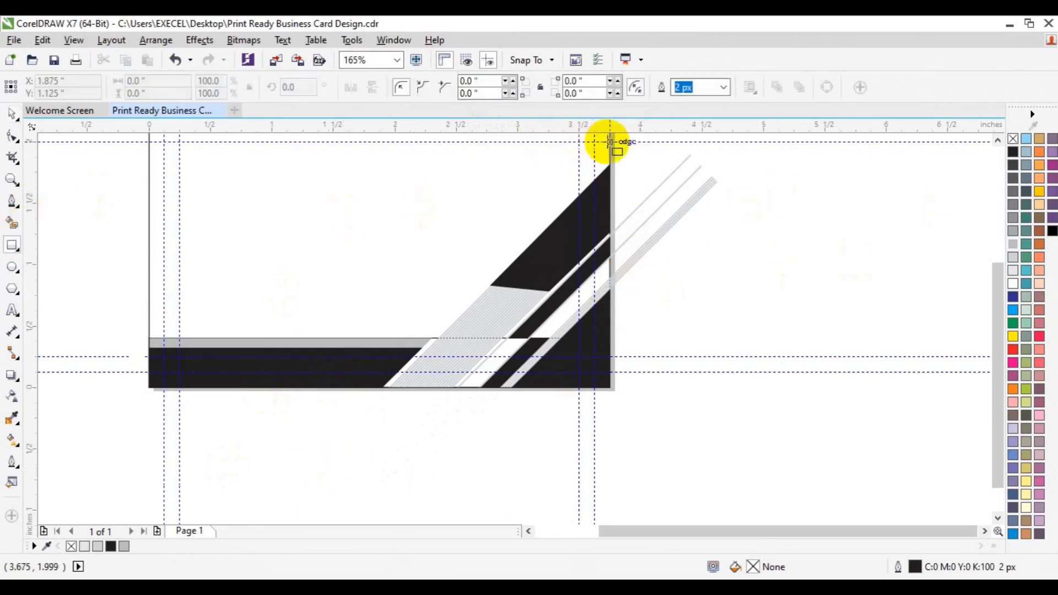
left_click_drag(608, 141, 764, 310)
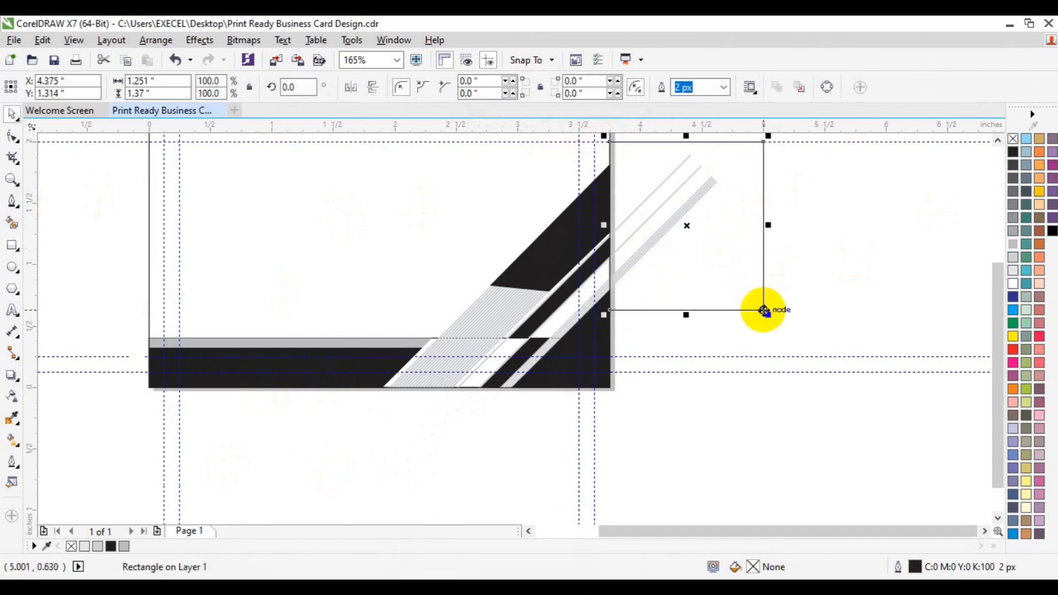
left_click(570, 329, "shift")
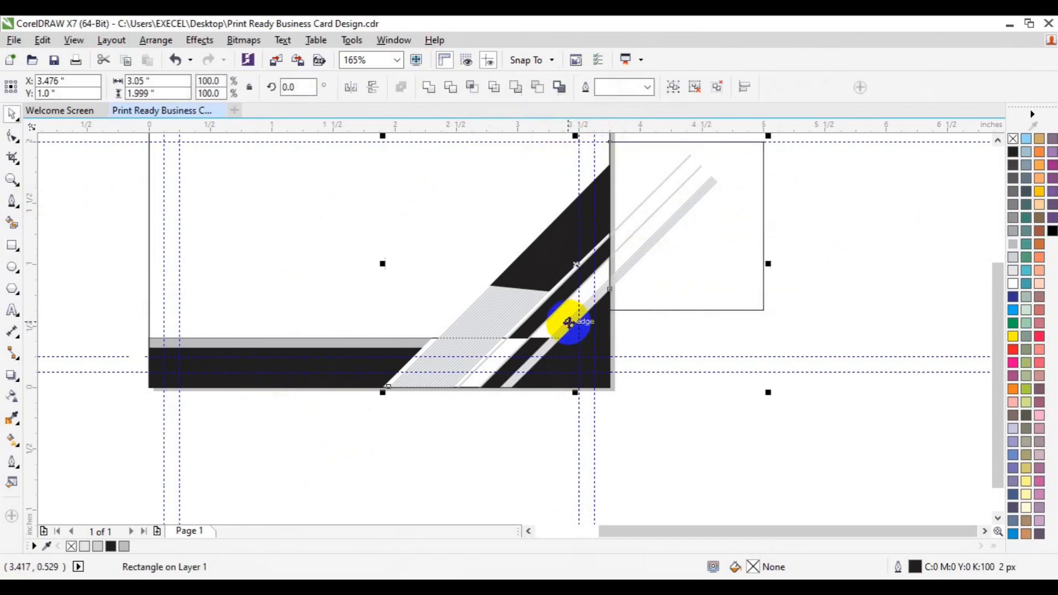
left_click(455, 94)
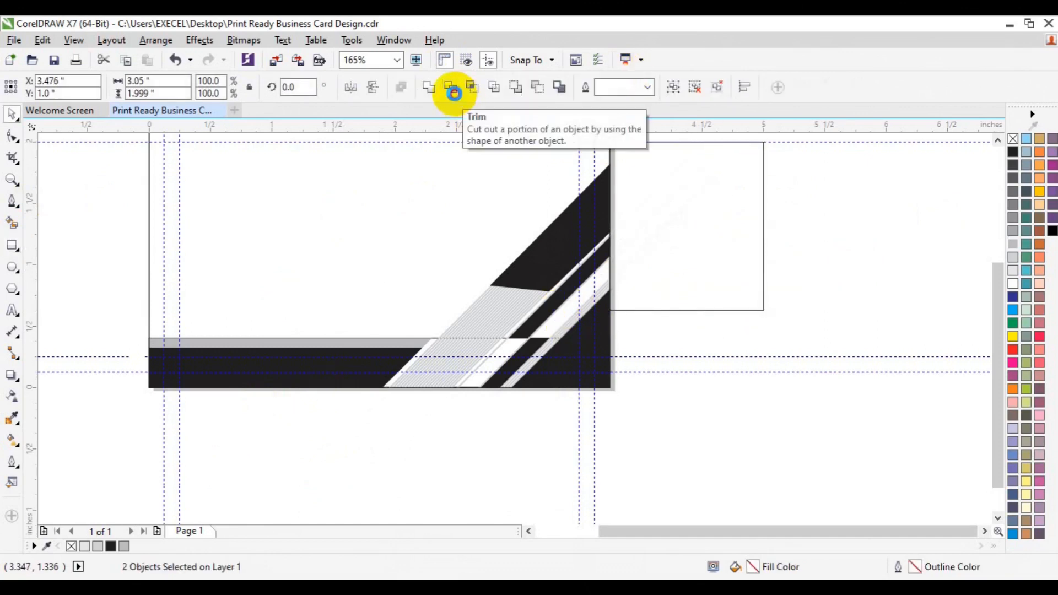
left_click(686, 247)
key("Delete")
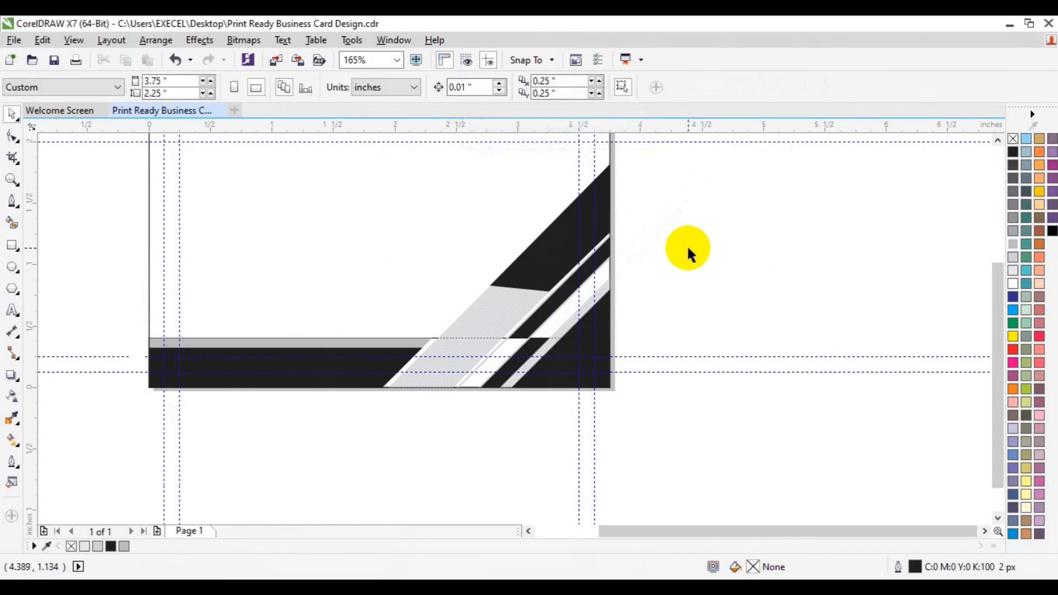
Ungroup the stripe artwork on the card's right into separate shapes
left_click(434, 340)
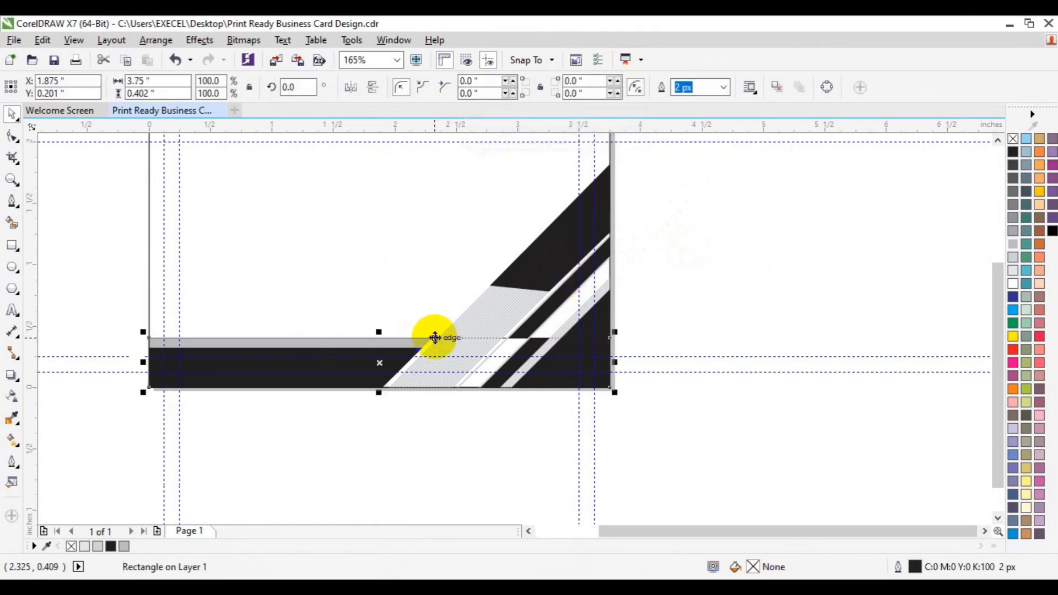
key("Escape")
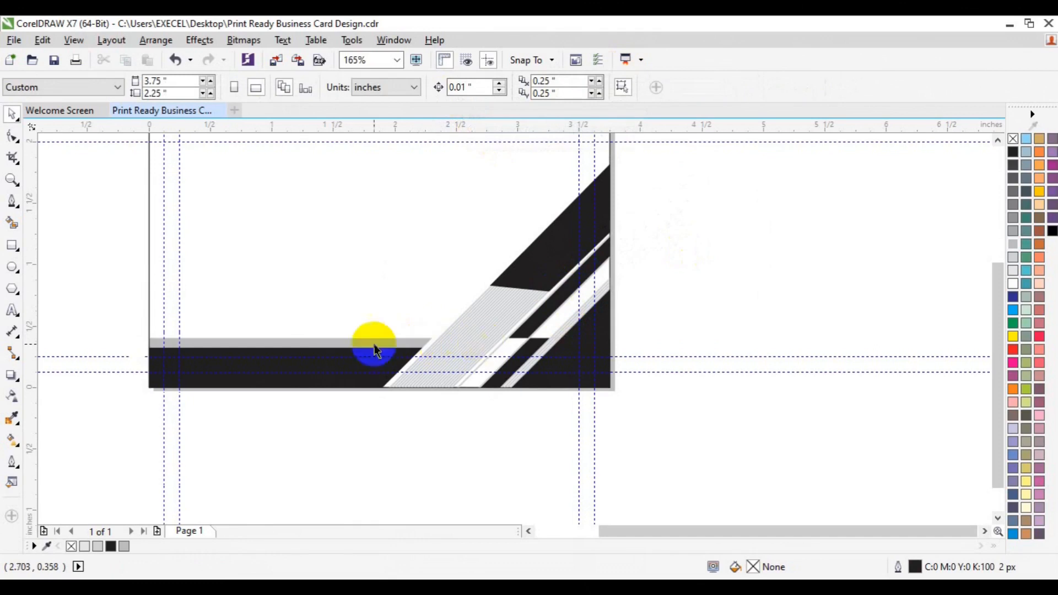
left_click(996, 141)
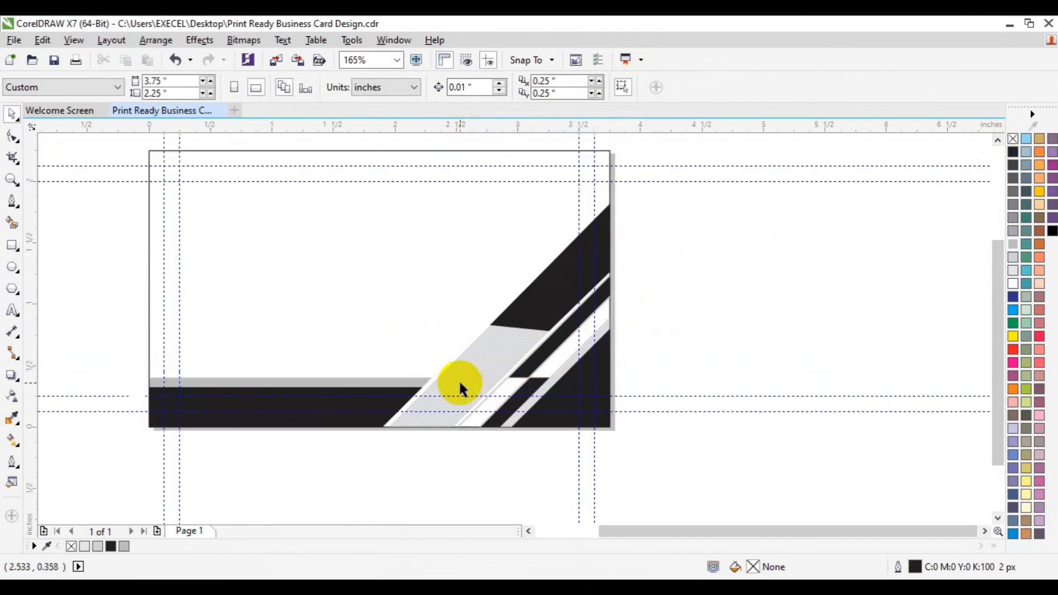
left_click(609, 349)
key("ctrl+u")
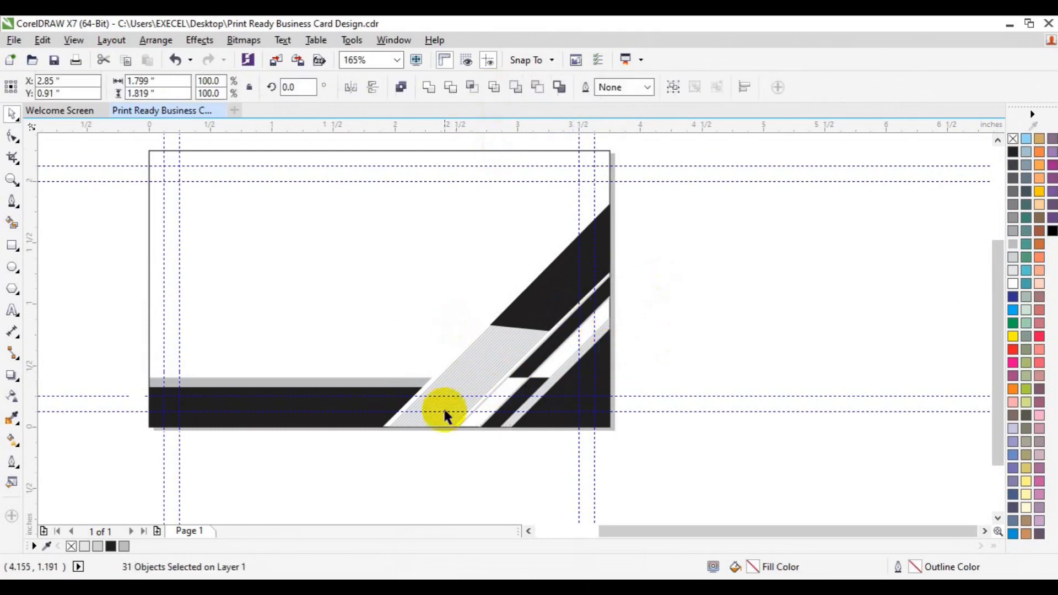
left_click(608, 367)
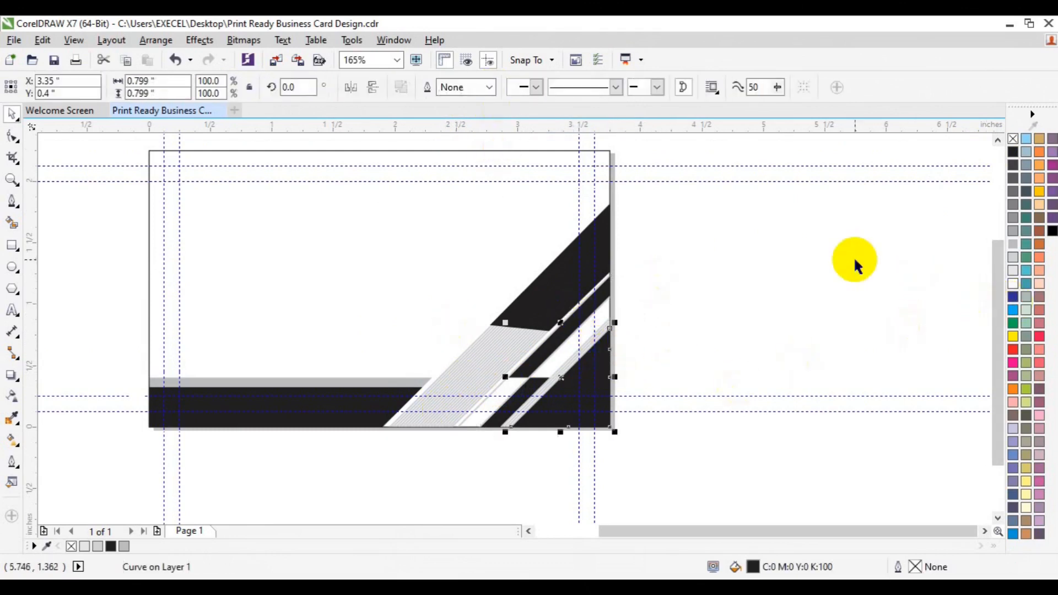
left_click(562, 395)
left_click(587, 373)
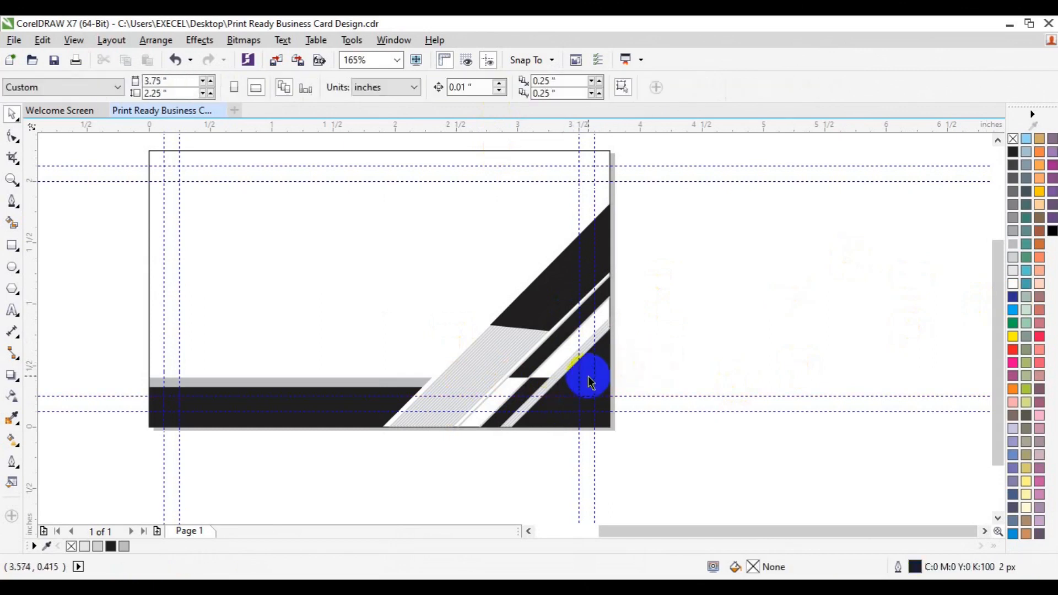
Fill the large bottom-right shape green and the big diagonal shape dark green
left_click(645, 389)
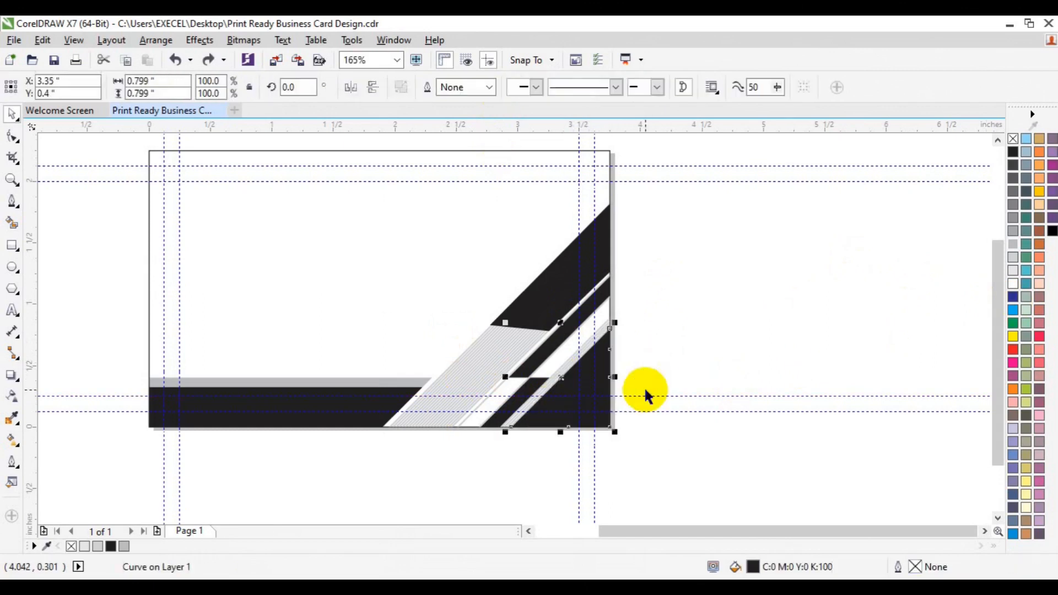
left_click_drag(1016, 324, 936, 373)
left_click(555, 231)
left_click(560, 288)
left_click_drag(1023, 347, 977, 355)
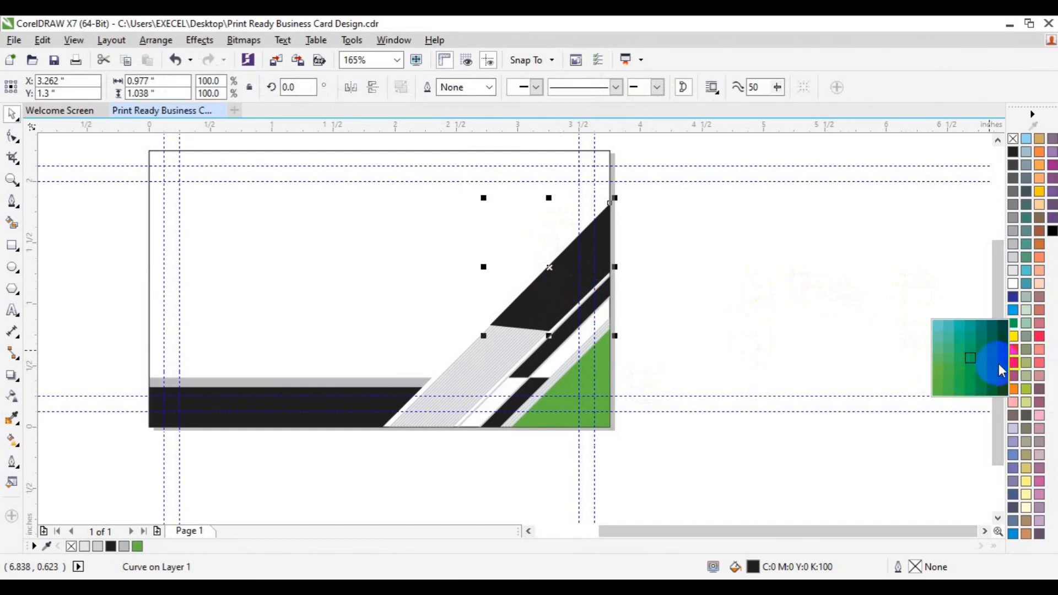
left_click_drag(994, 362, 999, 363)
left_click(812, 299)
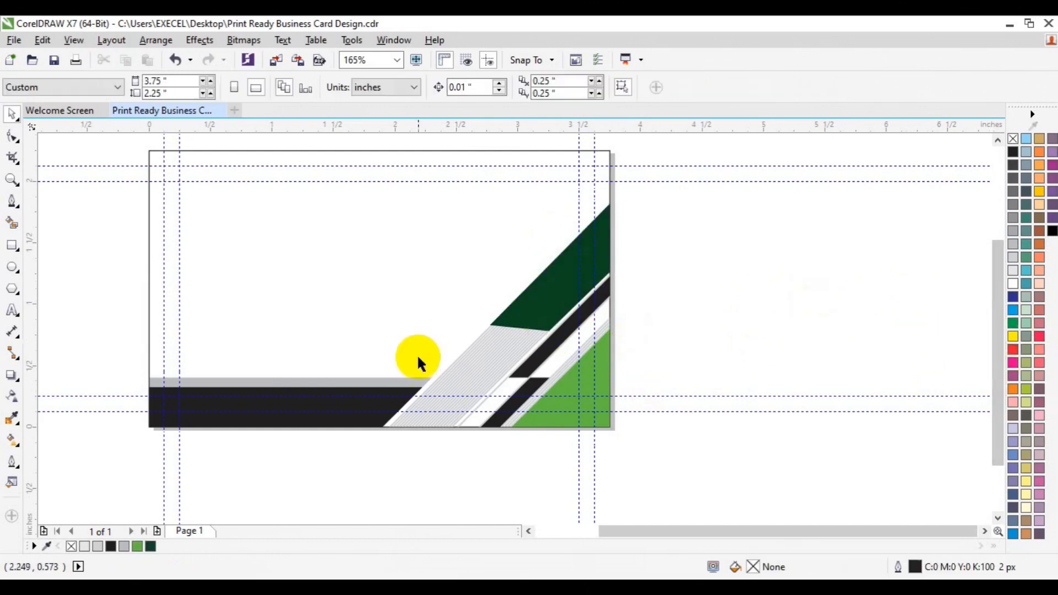
Delete the outlined card rectangle; fill the bottom band and upper stripe green, lower stripe dark green
left_click(350, 406)
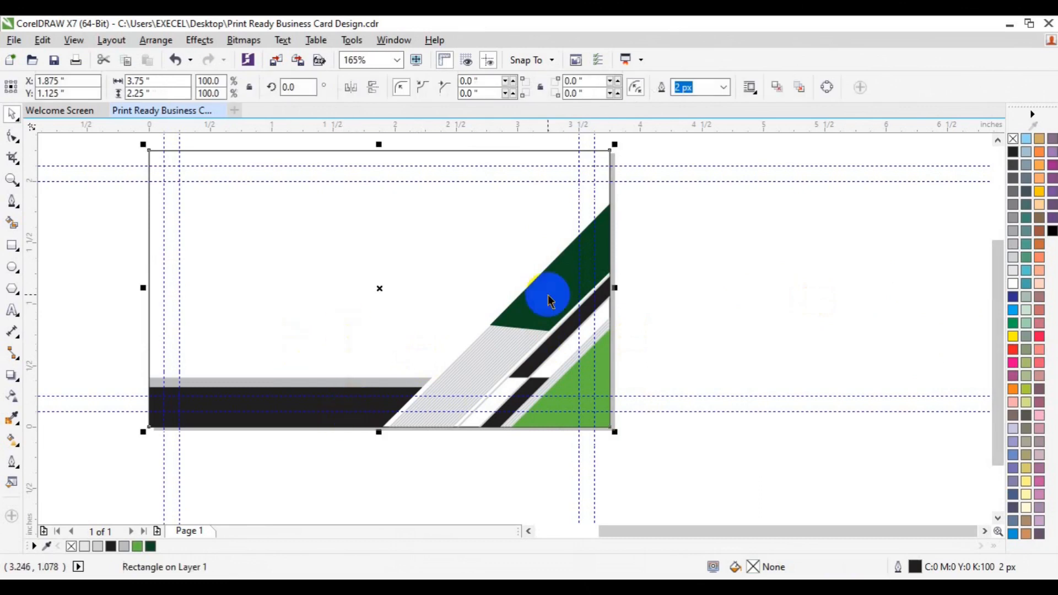
key("Delete")
left_click(310, 429)
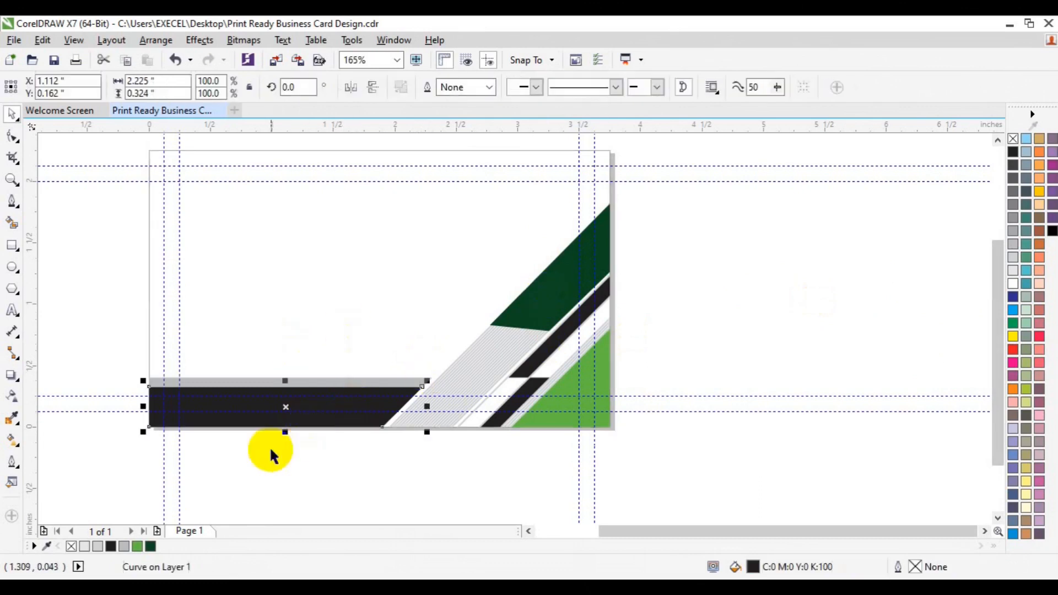
left_click(137, 546)
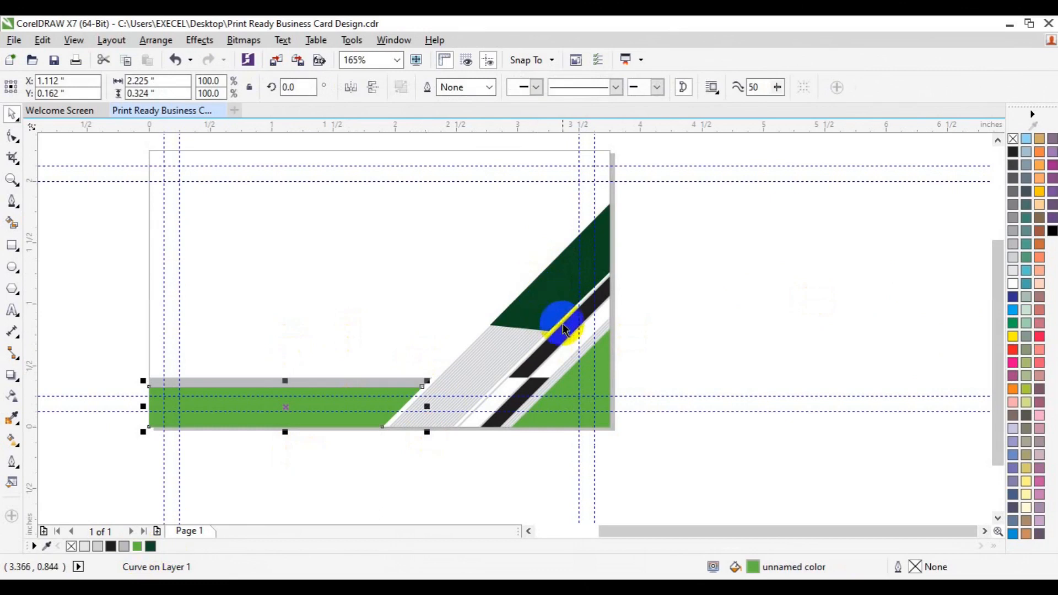
left_click(559, 329)
left_click(138, 546)
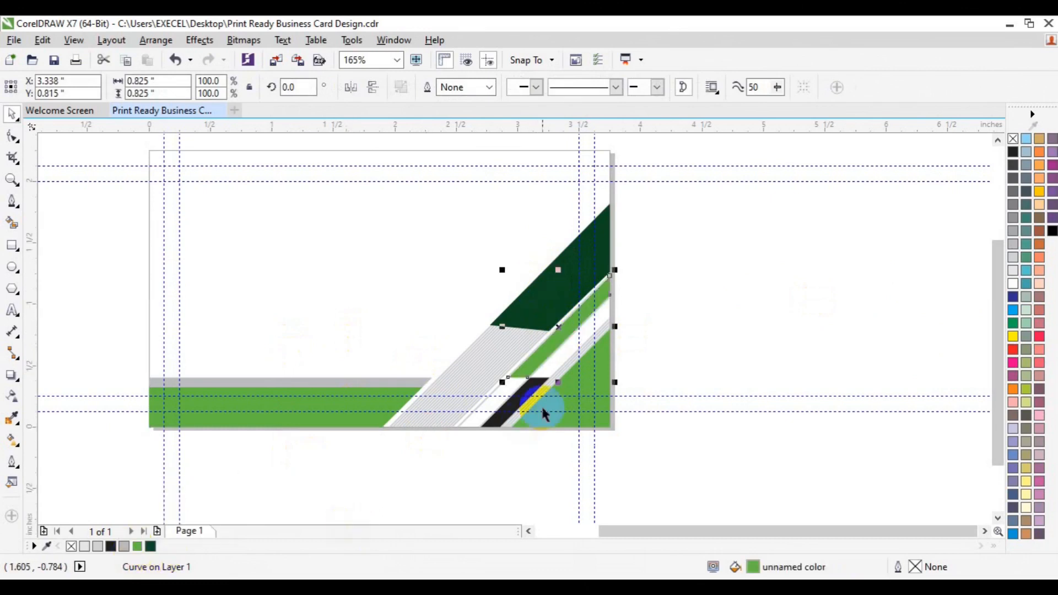
left_click(515, 402)
left_click(152, 546)
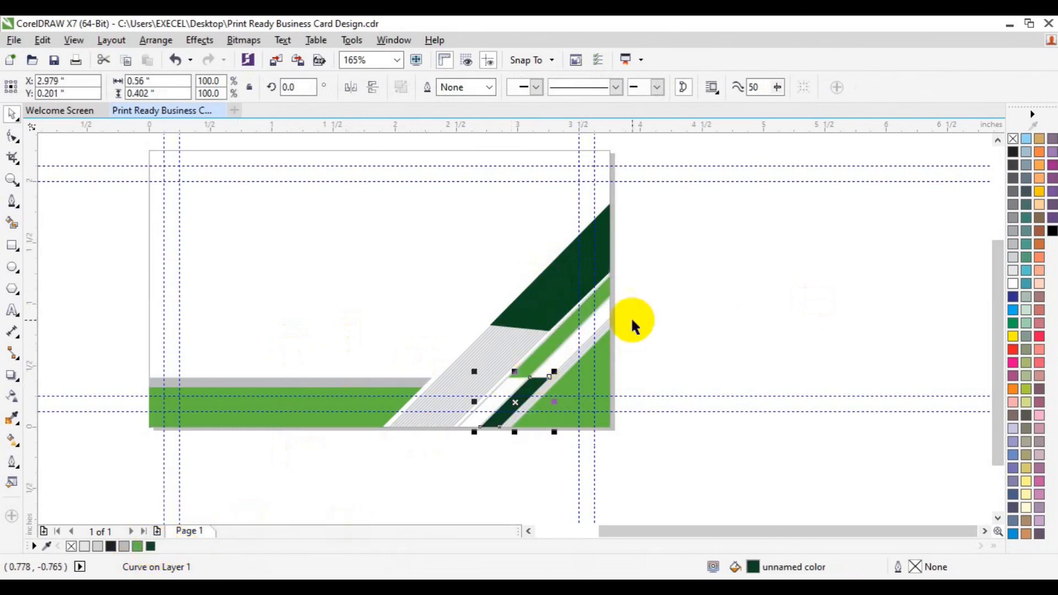
left_click(755, 250)
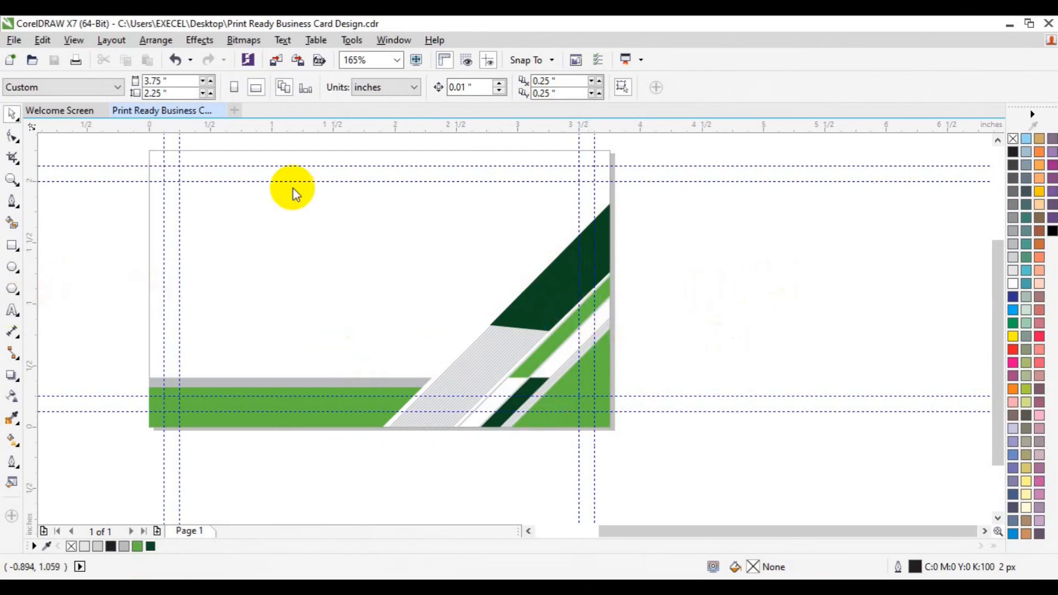
Type the cardholder's name on the card and set it in 12 pt Lato Bold
key("F8")
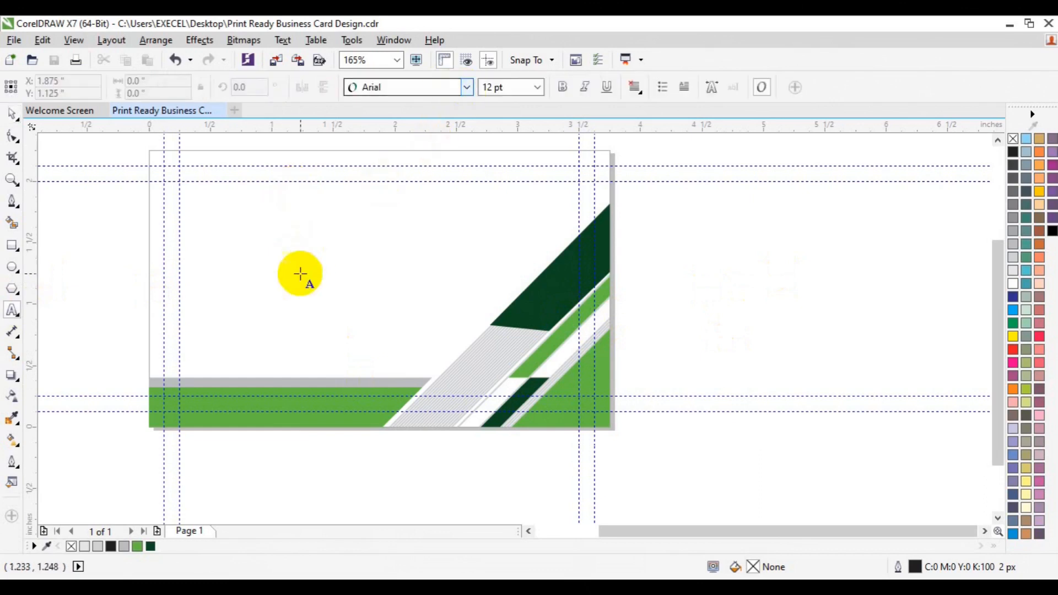
left_click(300, 274)
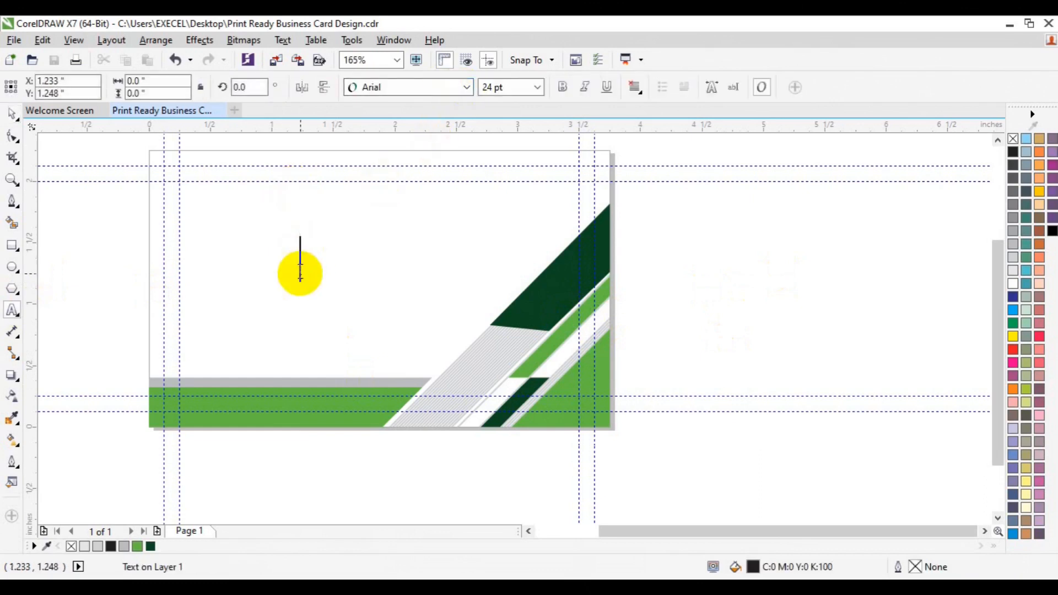
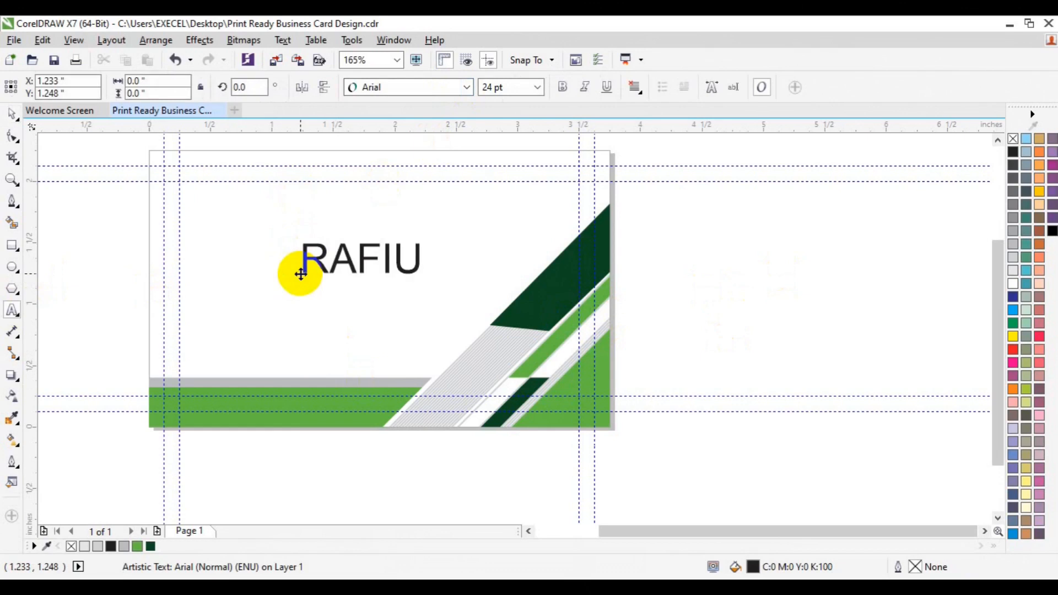
key("ctrl+a")
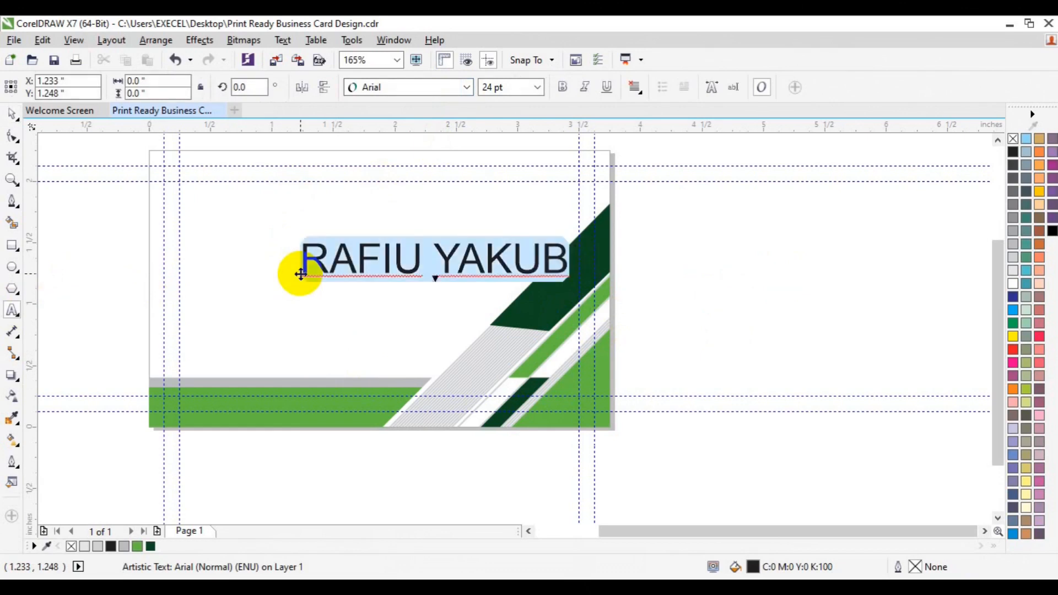
left_click(537, 87)
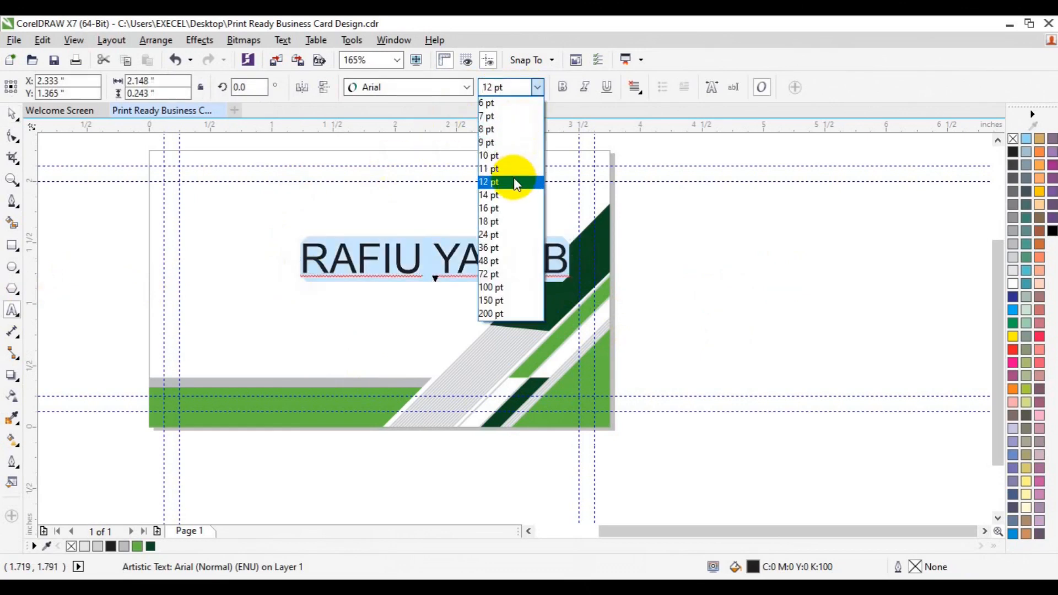
left_click(513, 179)
left_click(467, 88)
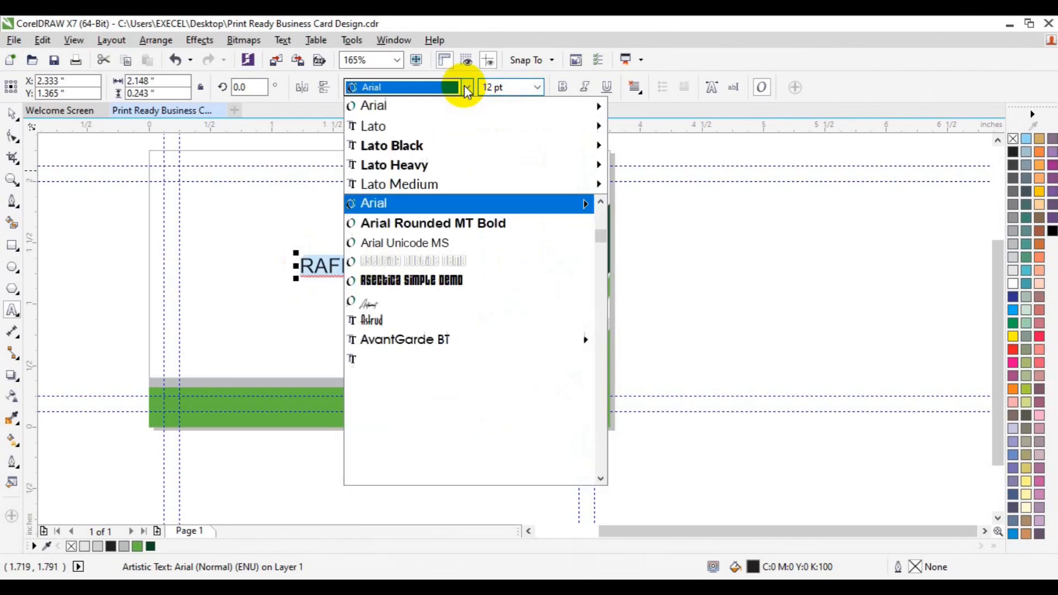
mouse_move(435, 144)
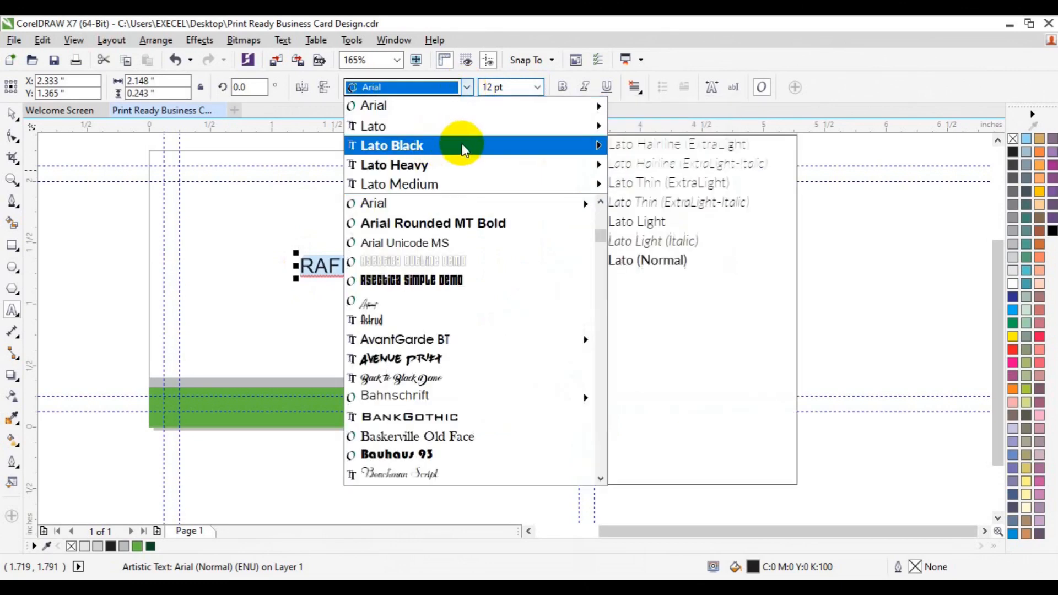
left_click(688, 377)
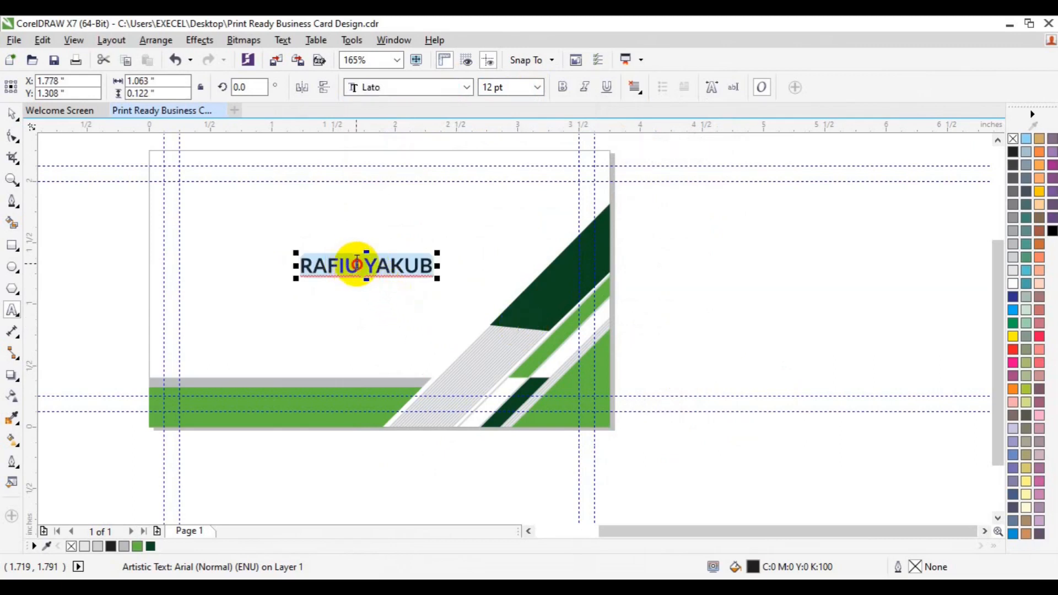
Change the surname to Lato Light
left_click(358, 264)
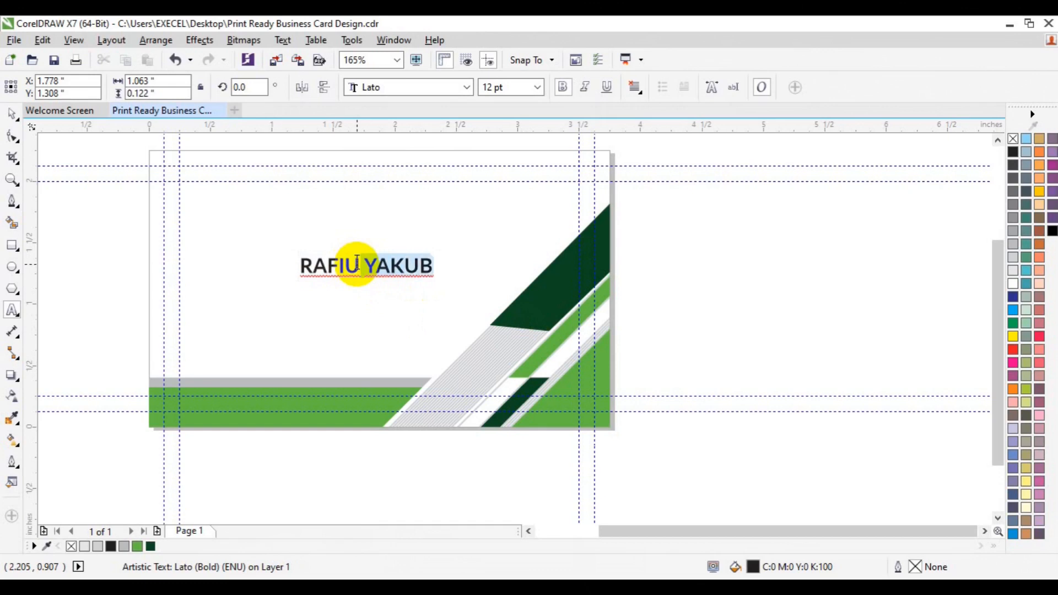
left_click(467, 87)
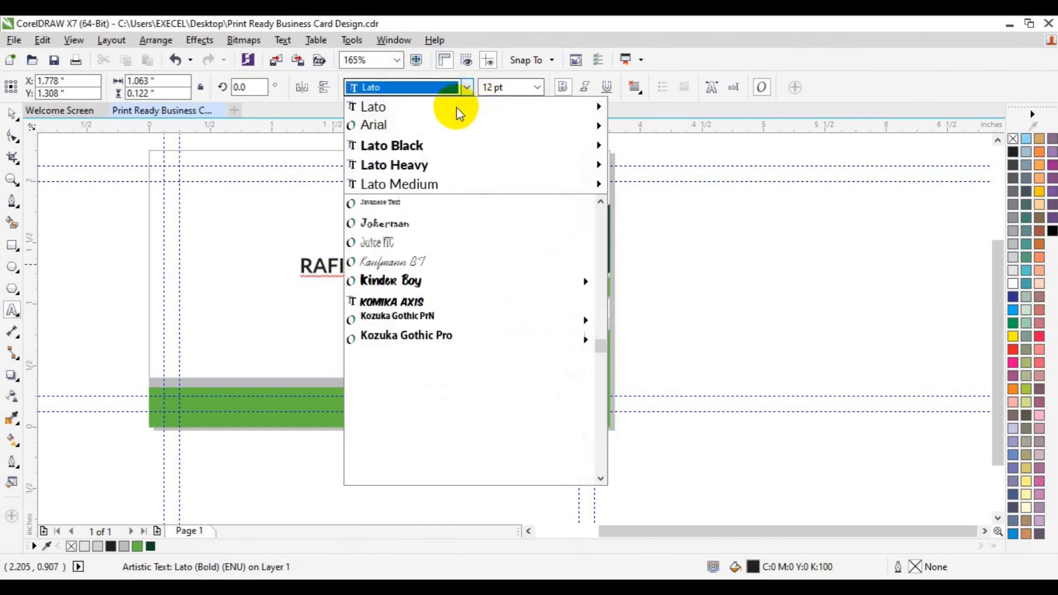
mouse_move(454, 106)
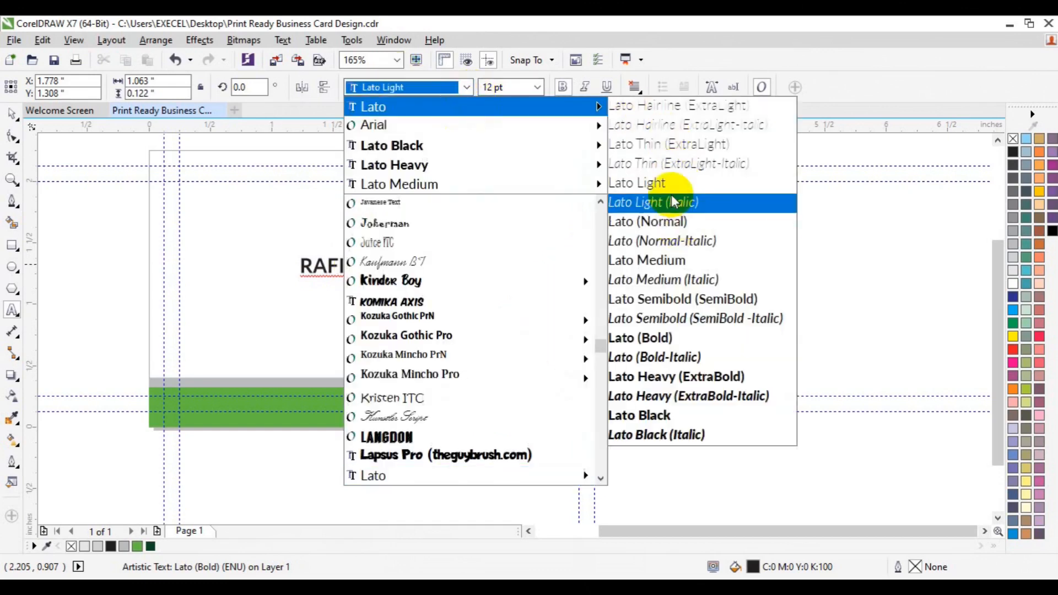
left_click(669, 183)
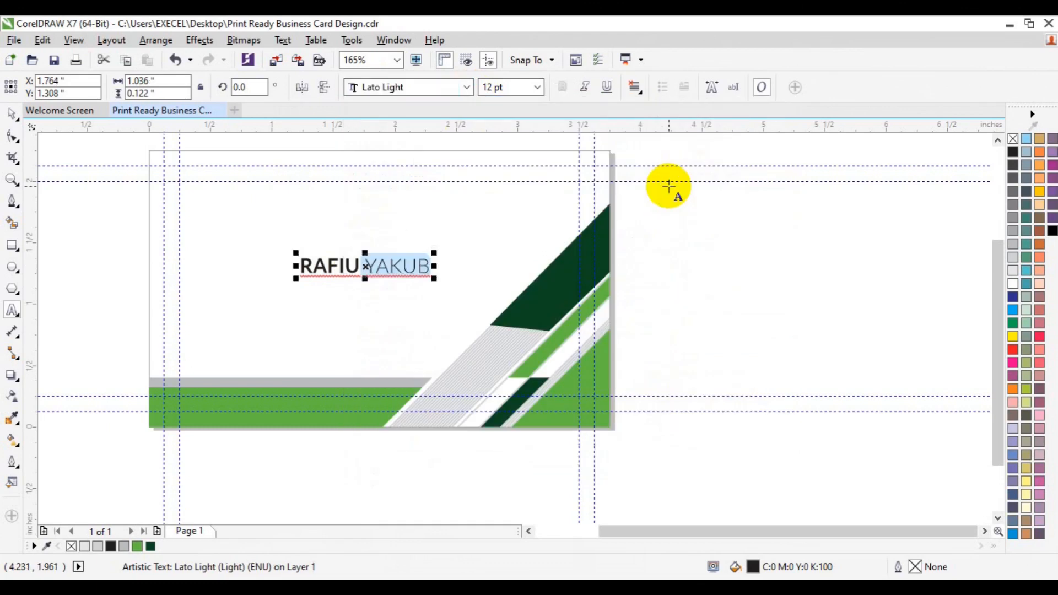
Move the name to the card's top-left corner and duplicate it
left_click(8, 114)
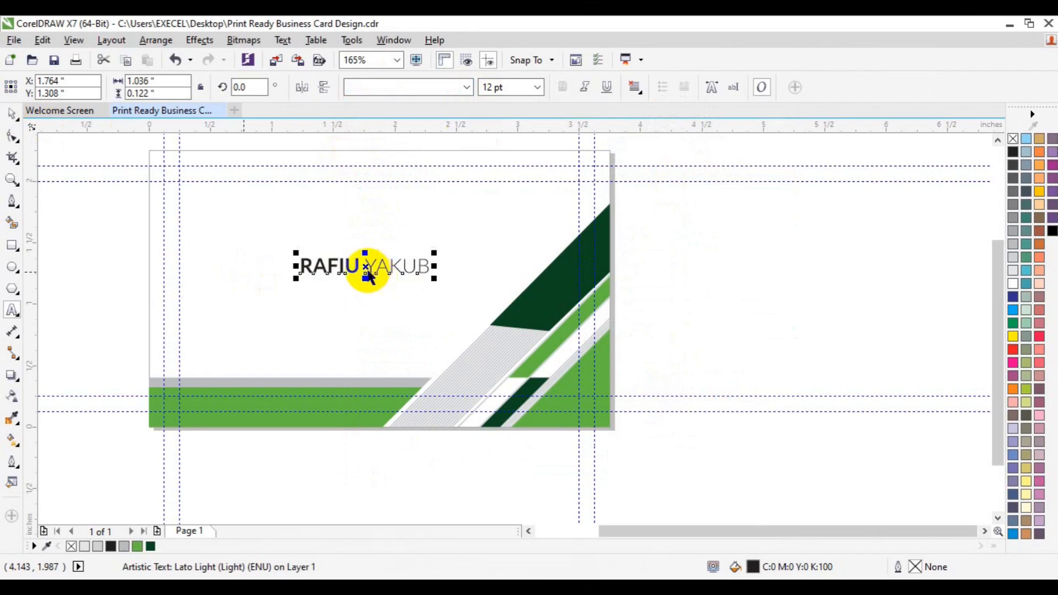
left_click_drag(359, 264, 245, 192)
key("ctrl+d")
scroll(245, 192, "right", 1)
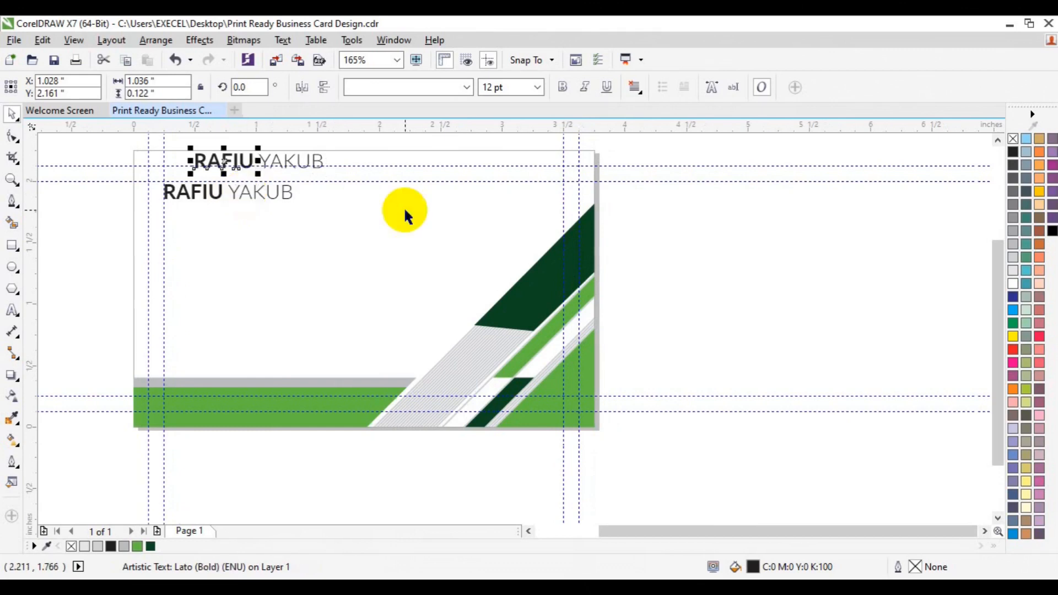
Turn the name's duplicate into the title text 'CREATIVE DIRECTOR'
key("Delete")
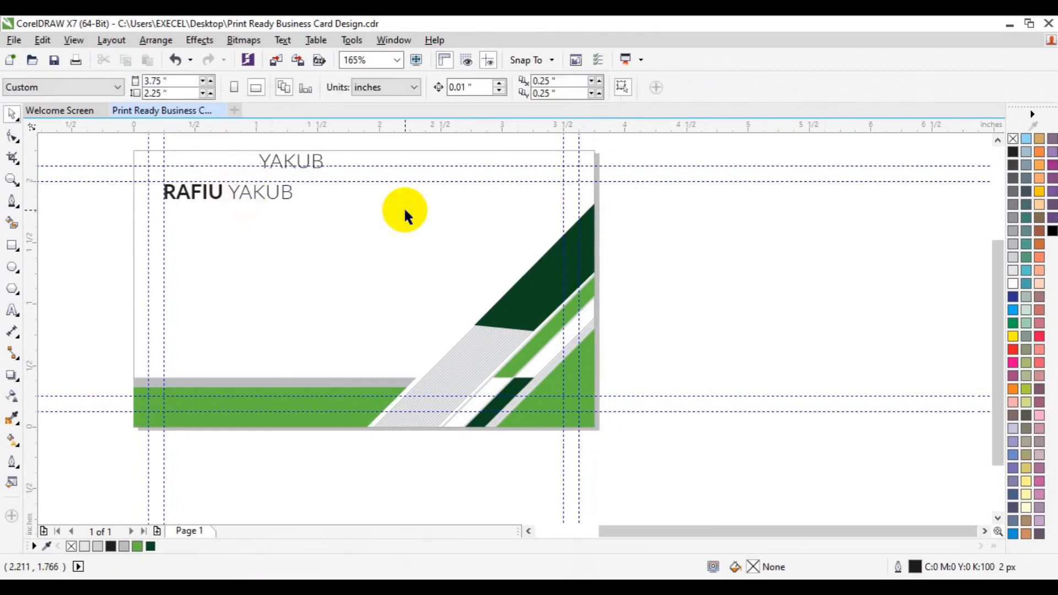
left_click(317, 161)
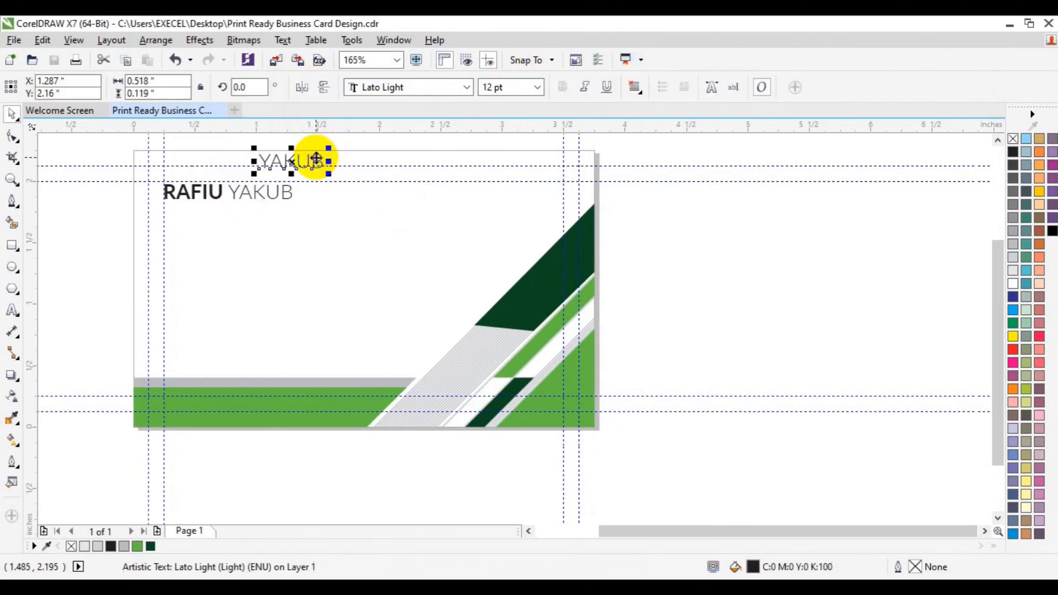
key("p")
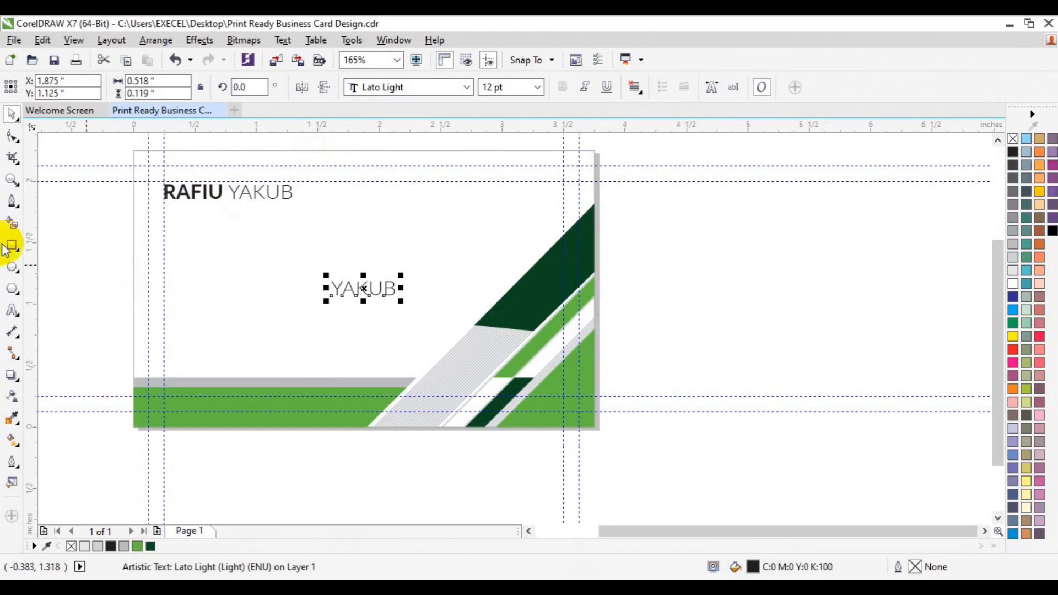
left_click(13, 310)
key("ctrl+a")
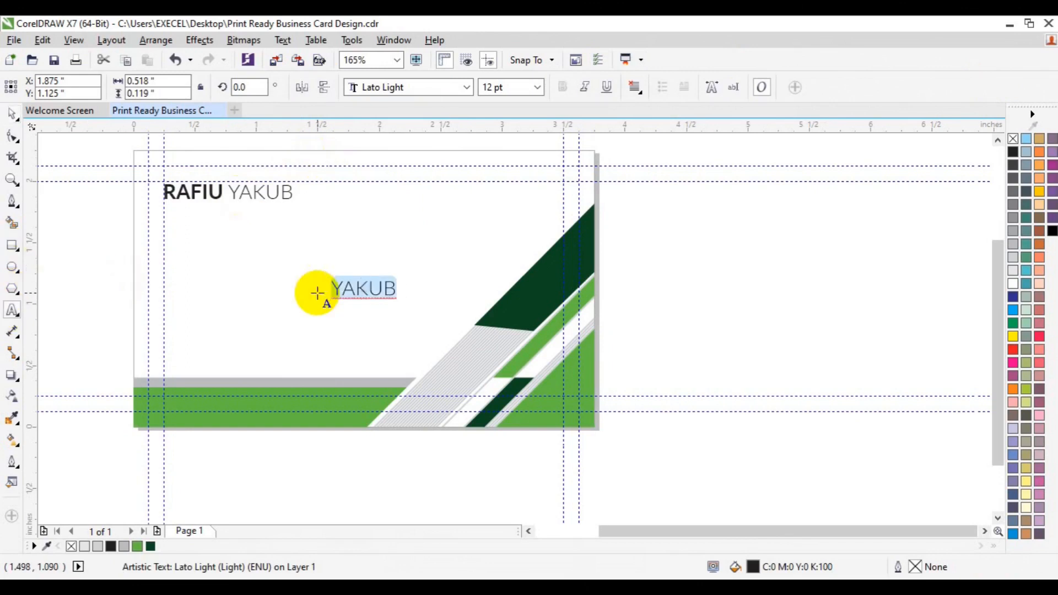
type("CREATIVE DIRECTOR")
Size the title to 6 pt, place it under the name and group them
key("ctrl+a")
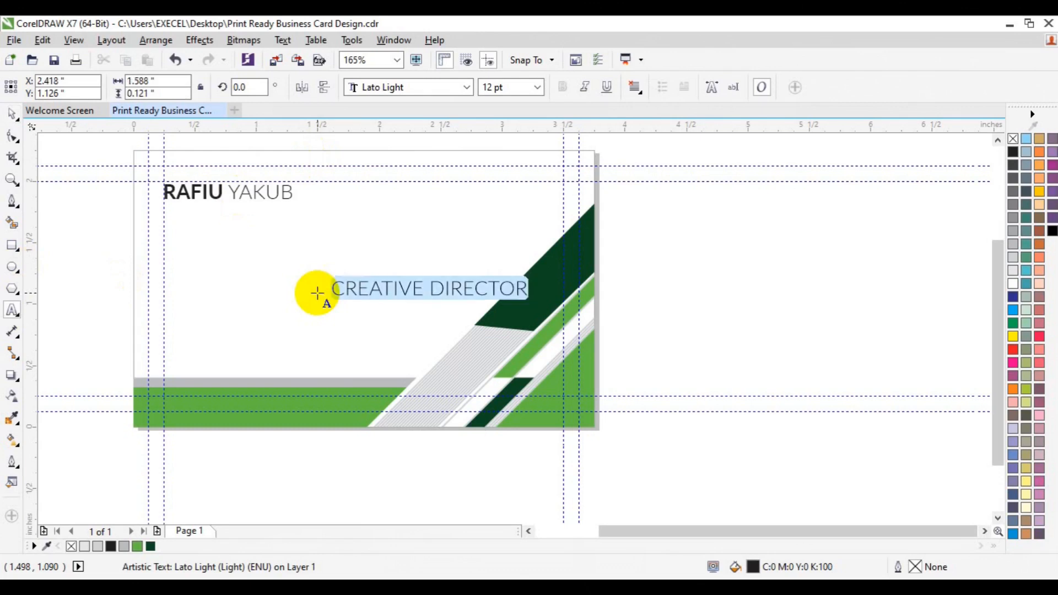
left_click(537, 87)
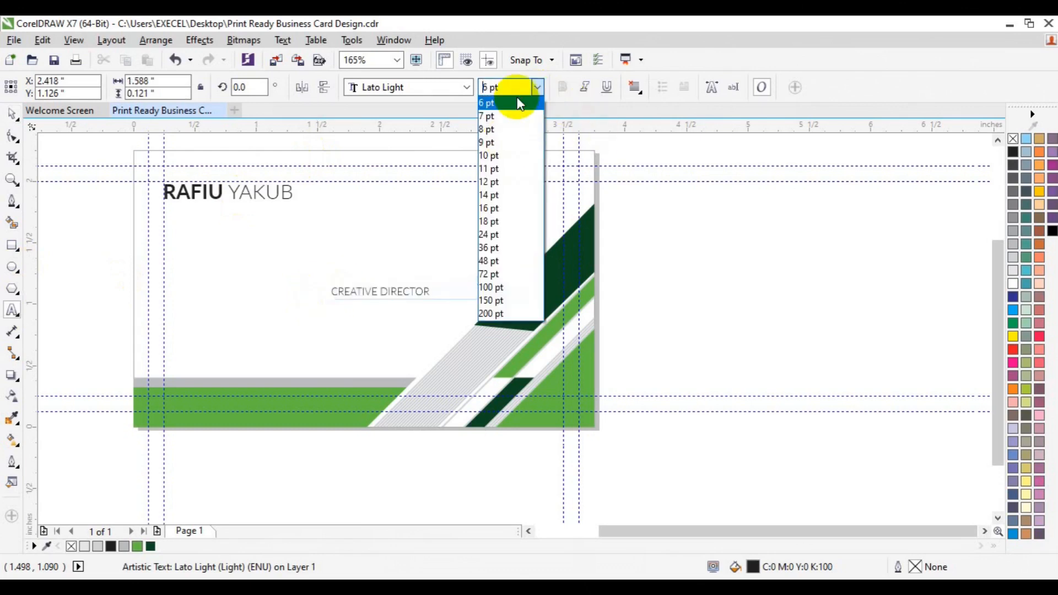
left_click(520, 103)
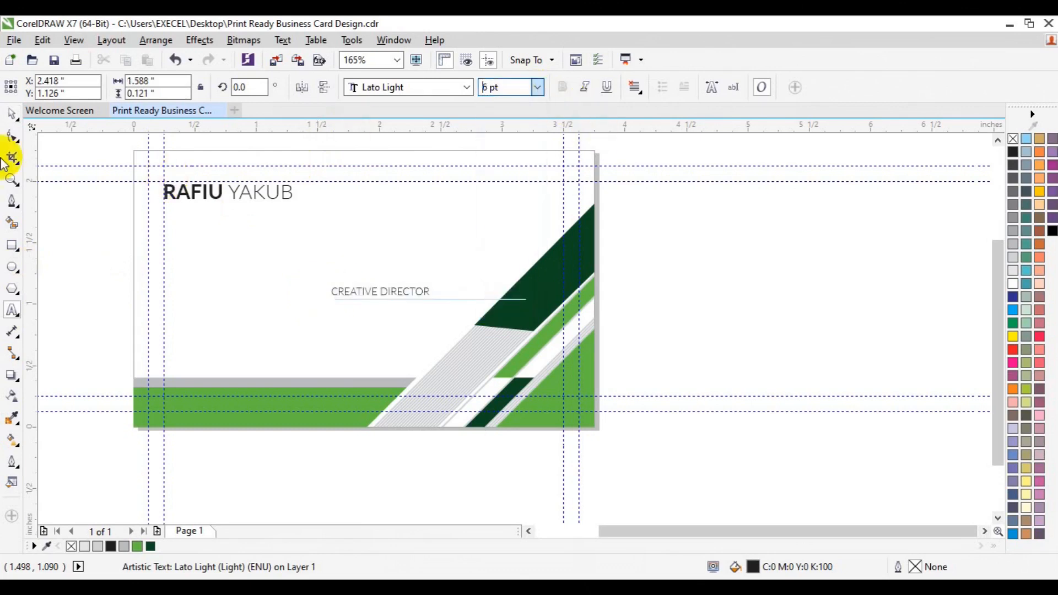
left_click(11, 125)
left_click_drag(377, 300, 215, 211)
left_click(211, 190, "shift")
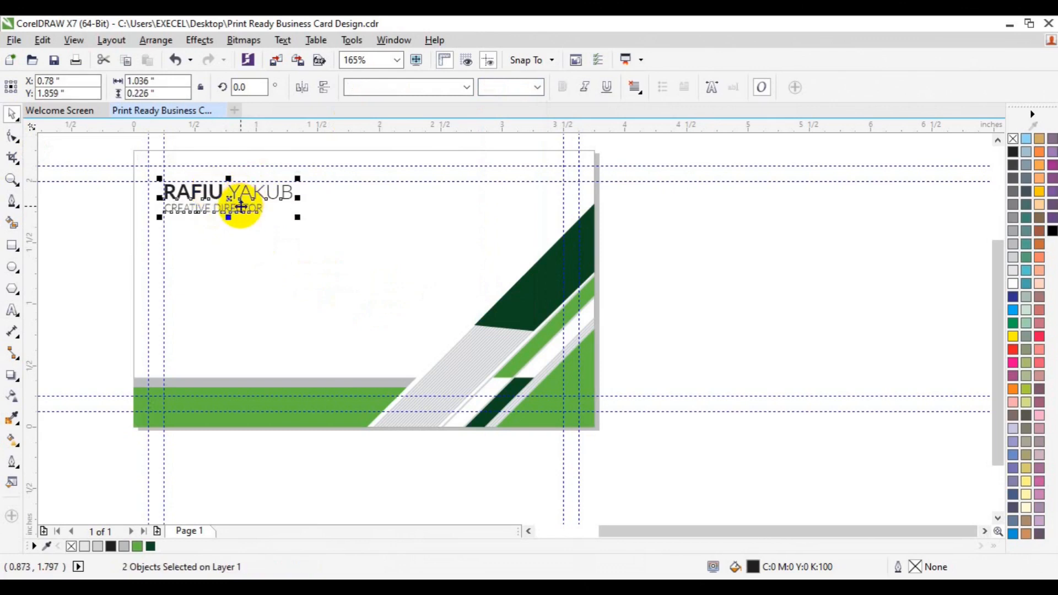
key("ctrl+g")
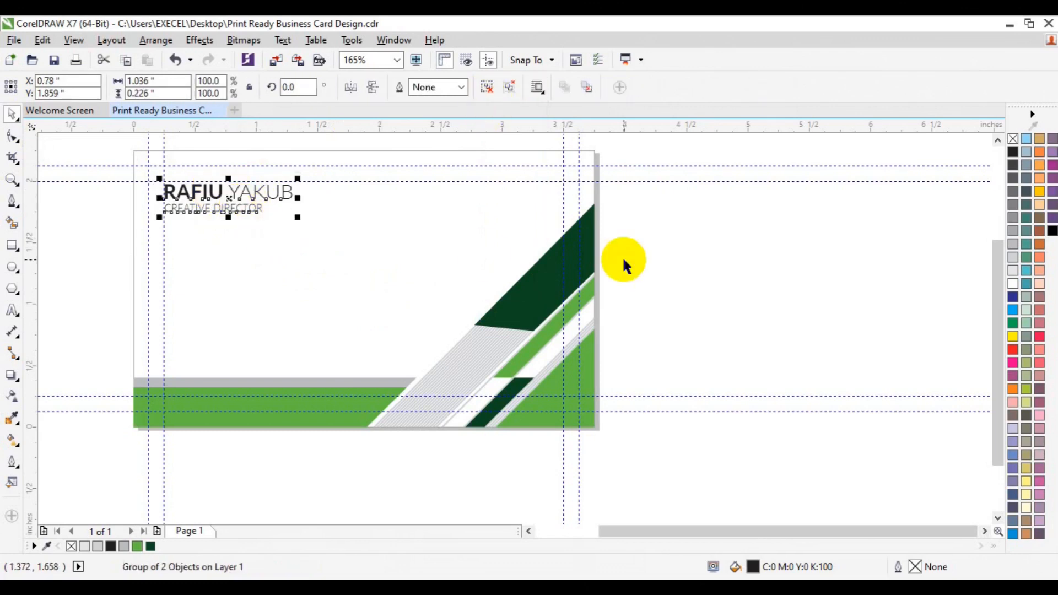
left_click(697, 296)
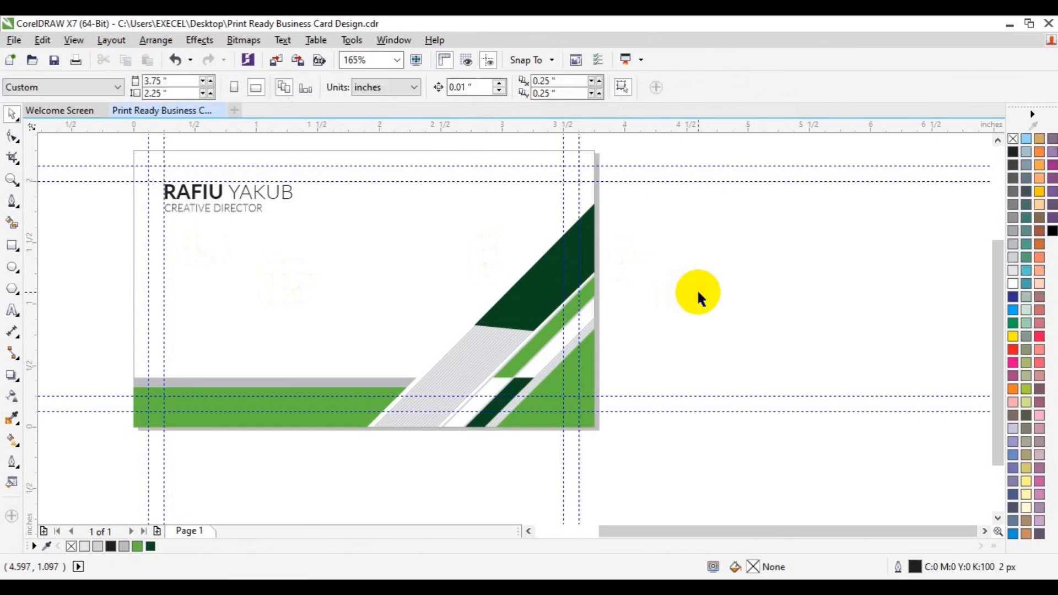
Paste the grouped icons from business card icons.cdr at 22.1% along the card's left edge
left_click(300, 110)
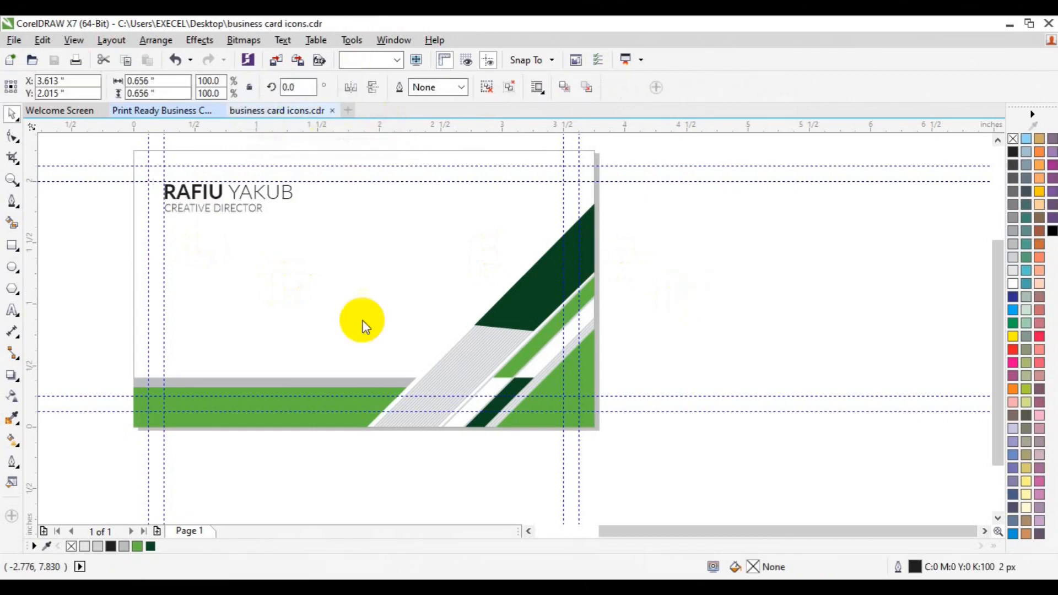
left_click(528, 313, "shift")
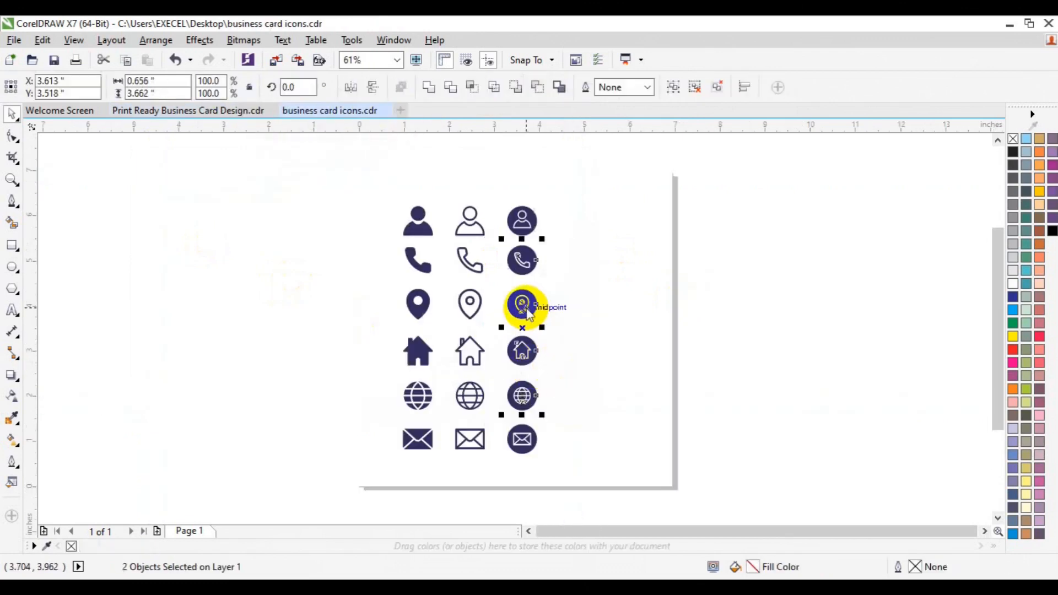
key("ctrl+g")
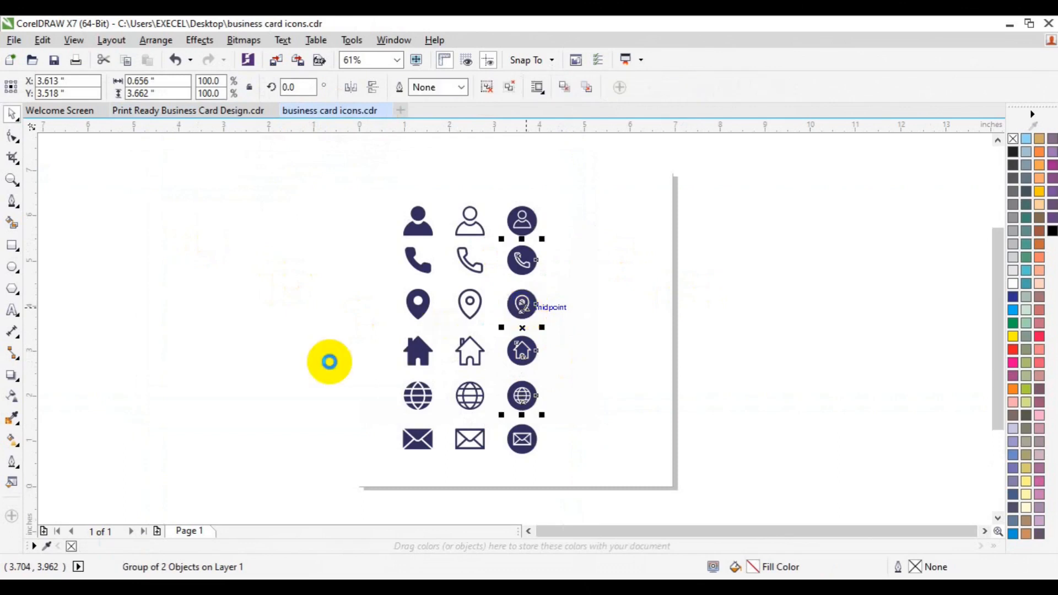
left_click(170, 110)
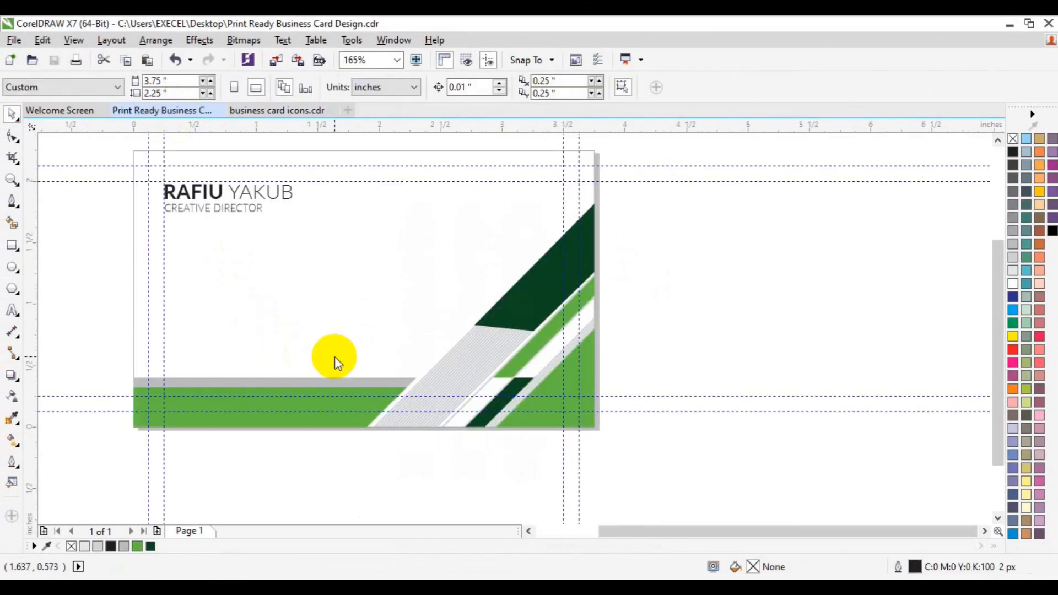
key("ctrl+v")
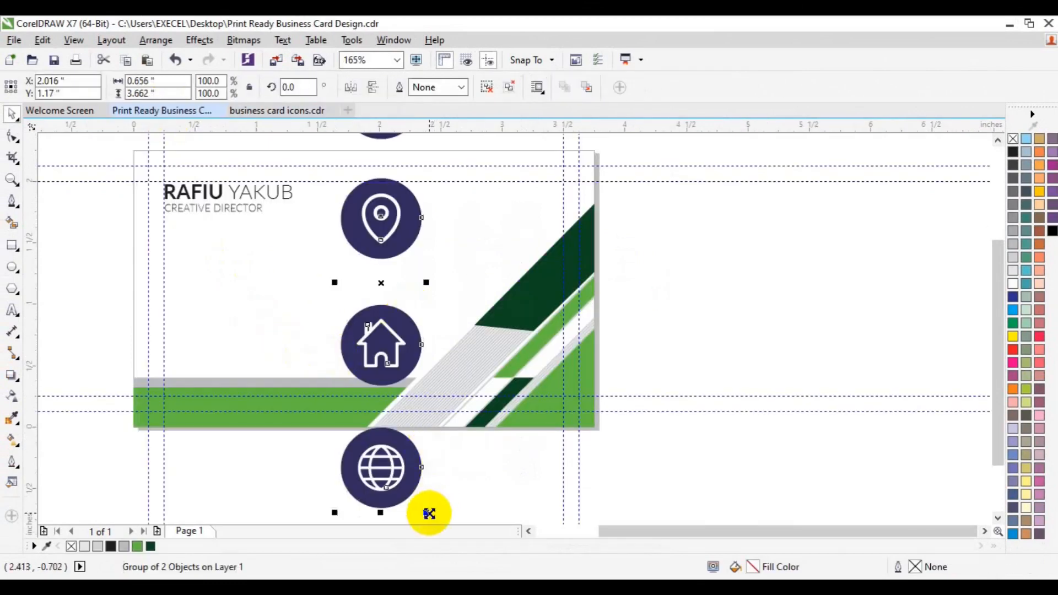
left_click_drag(408, 482, 397, 445)
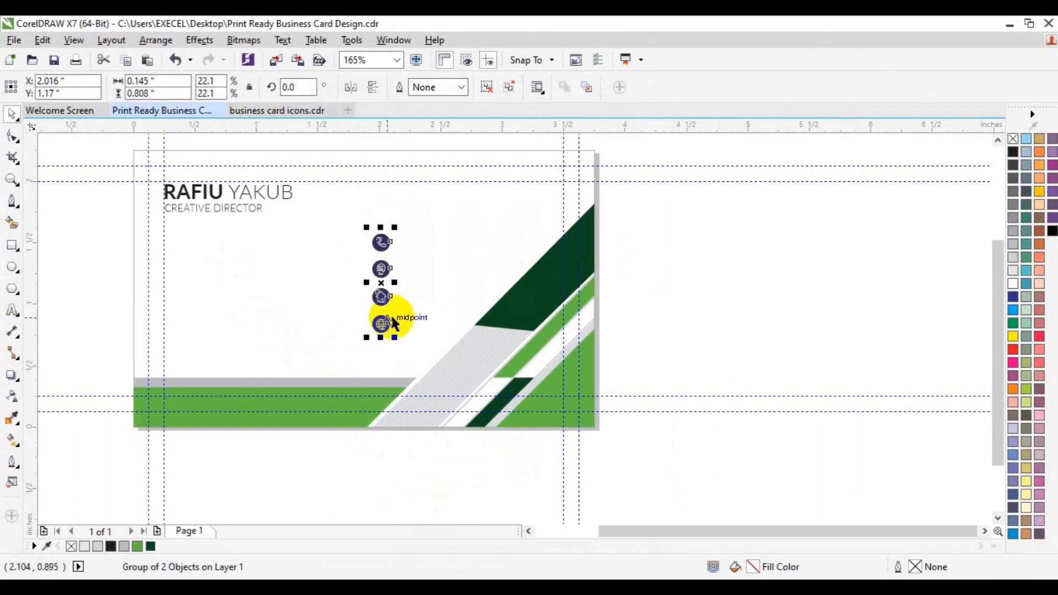
left_click_drag(379, 285, 168, 306)
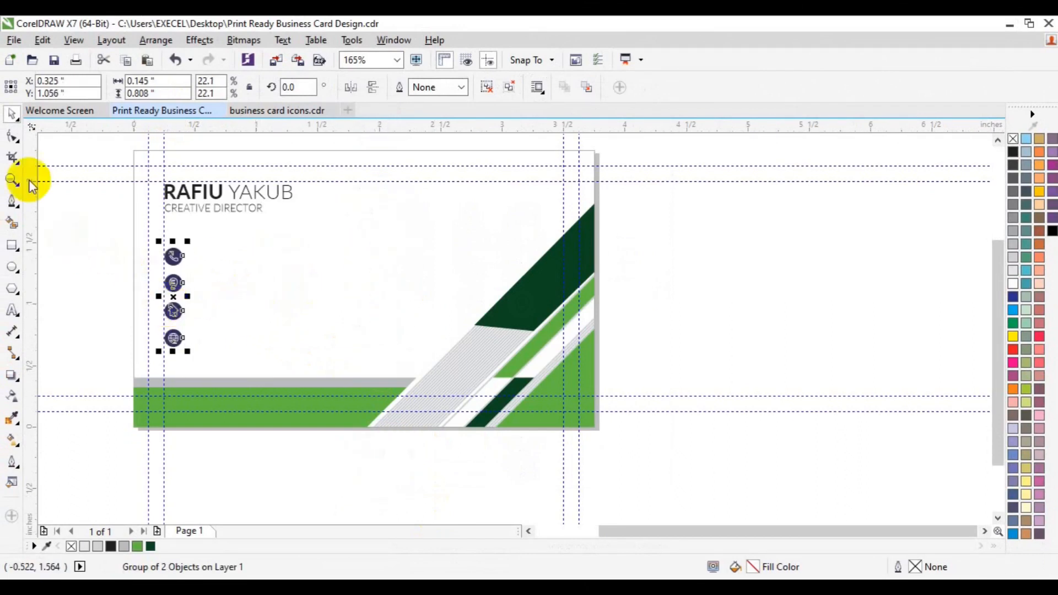
left_click(12, 180)
Ungroup the icon column and the phone, location and home icons
left_click(173, 303)
key("space")
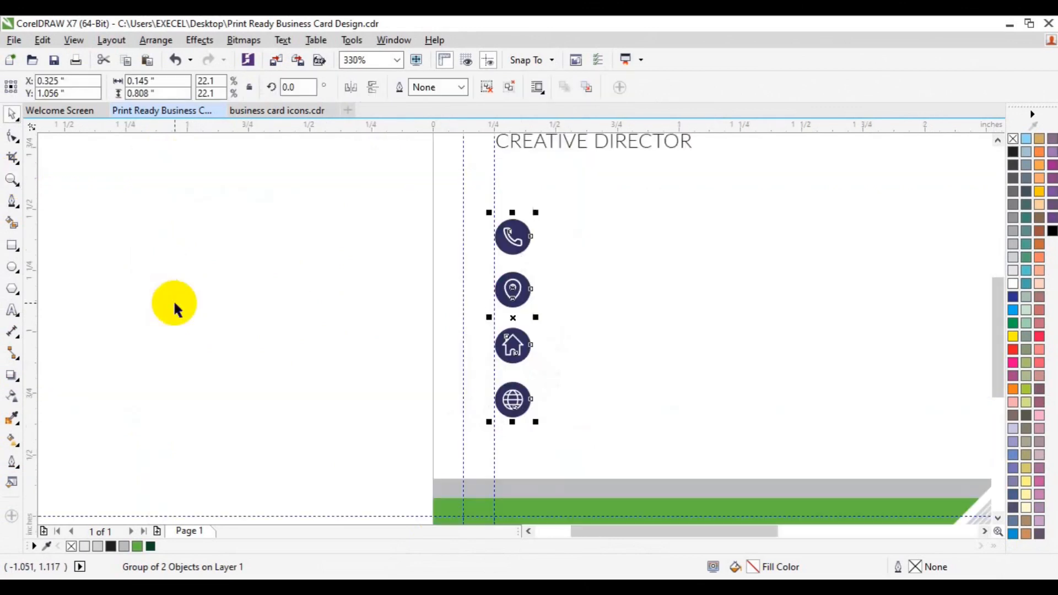
left_click(484, 90)
left_click(362, 331)
left_click(513, 400)
left_click(298, 280)
left_click(518, 288)
left_click(483, 88)
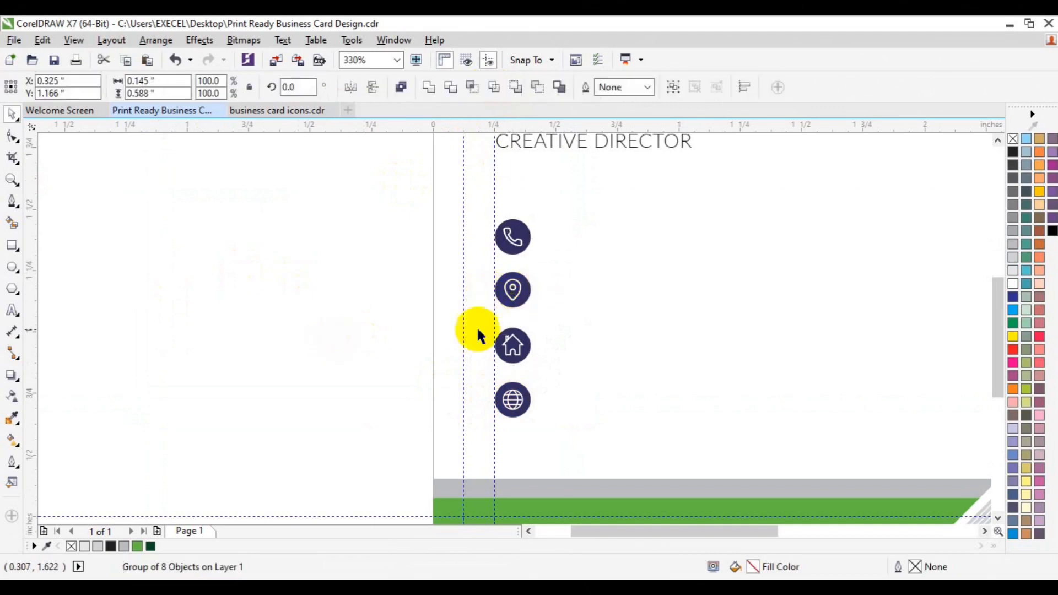
Delete the location pin and dot, and move the globe symbol into that circle
left_click(513, 289)
key("Delete")
left_click(513, 288)
key("Delete")
left_click(515, 401)
left_click_drag(515, 401, 512, 287)
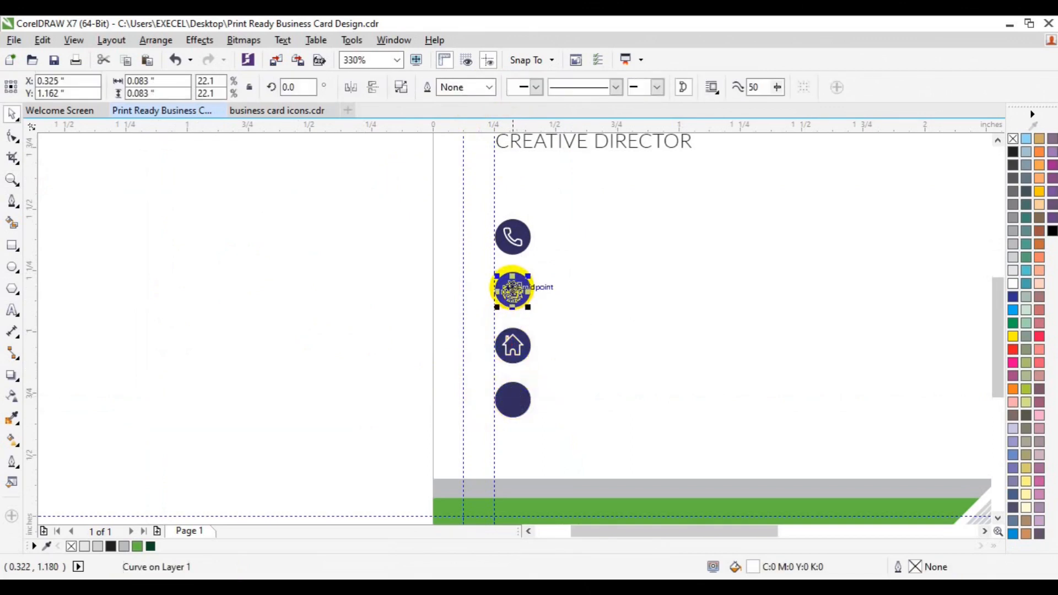
Delete the empty bottom circle
key("Escape")
left_click(519, 280)
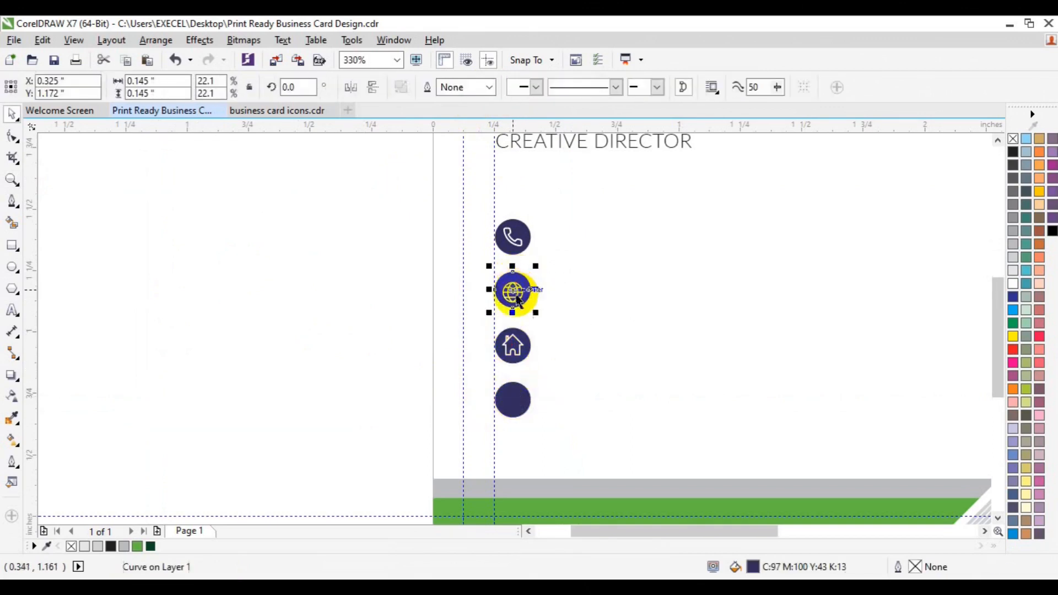
key("Escape")
left_click(514, 297)
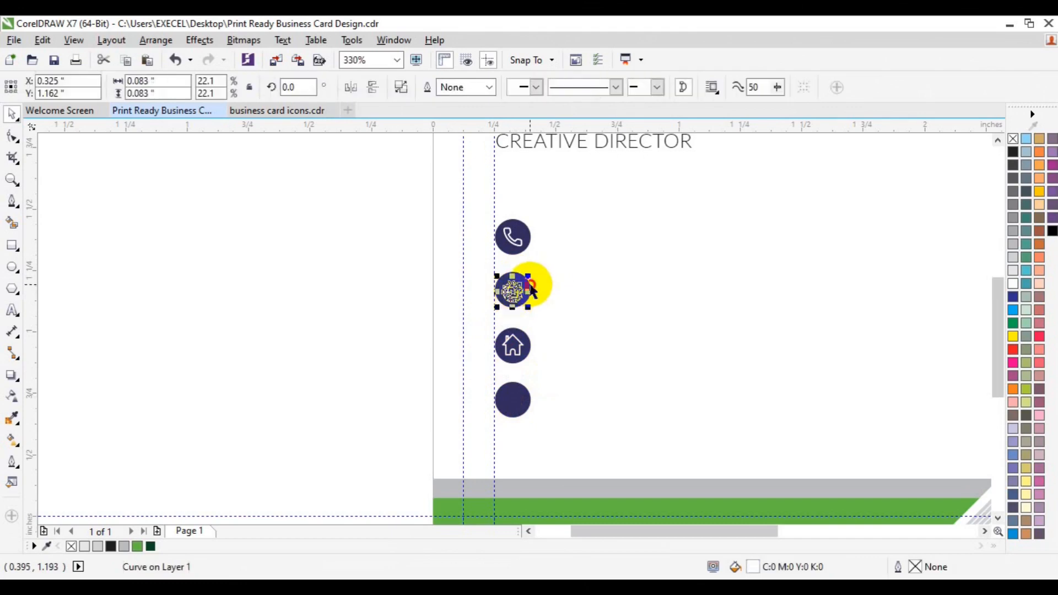
left_click(530, 284, "shift")
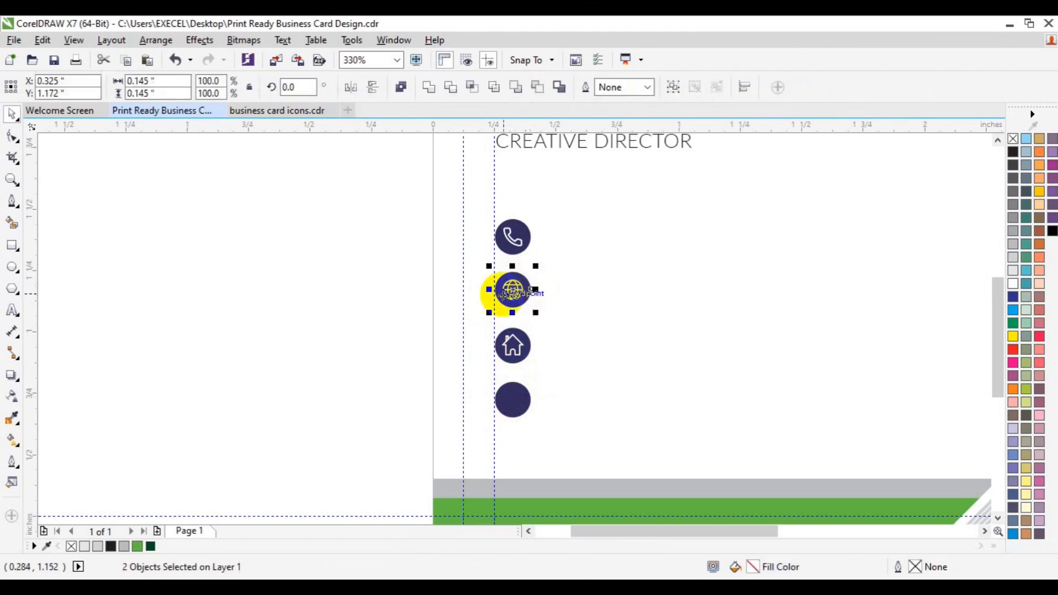
left_click(356, 314)
left_click(510, 408)
key("Delete")
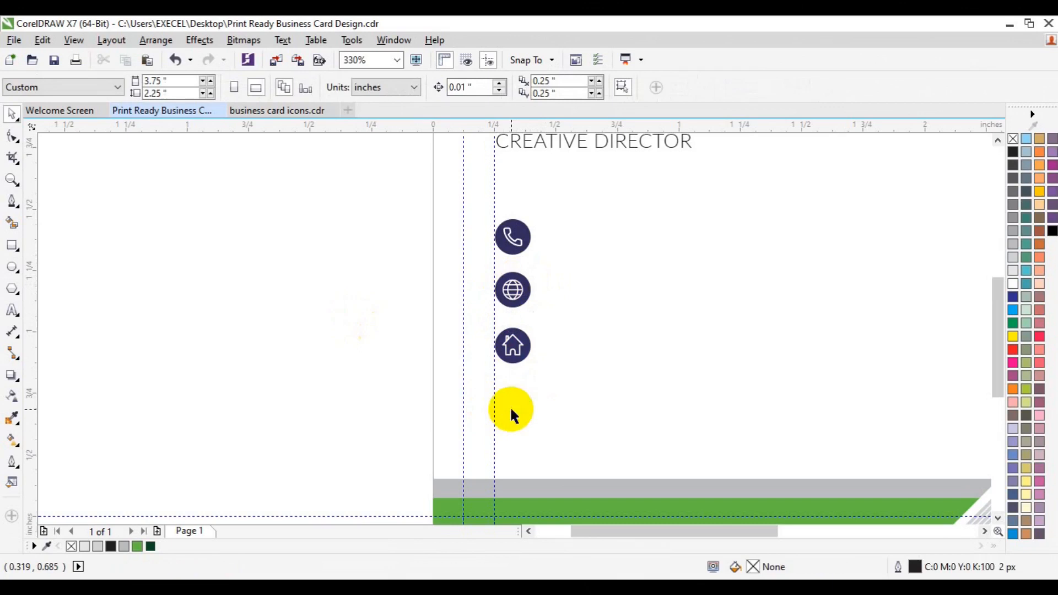
Group the globe symbol with its circle
left_click_drag(415, 278, 585, 321)
left_click_drag(406, 256, 574, 333)
key("ctrl+g")
left_click_drag(376, 333, 550, 369)
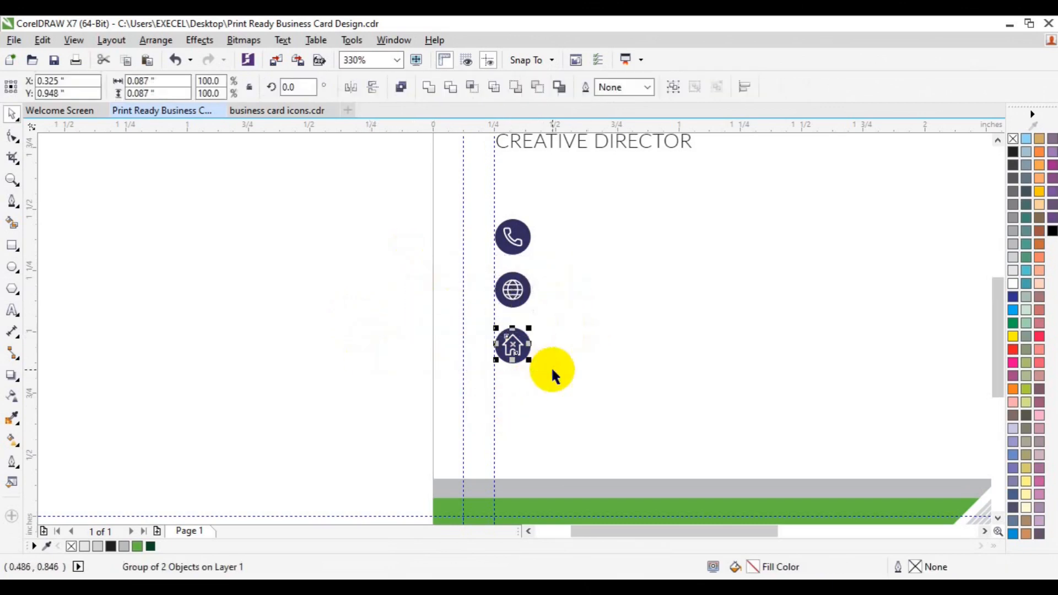
left_click_drag(323, 361, 505, 368)
Fill the home and phone icon circles green and group each icon
left_click(510, 359)
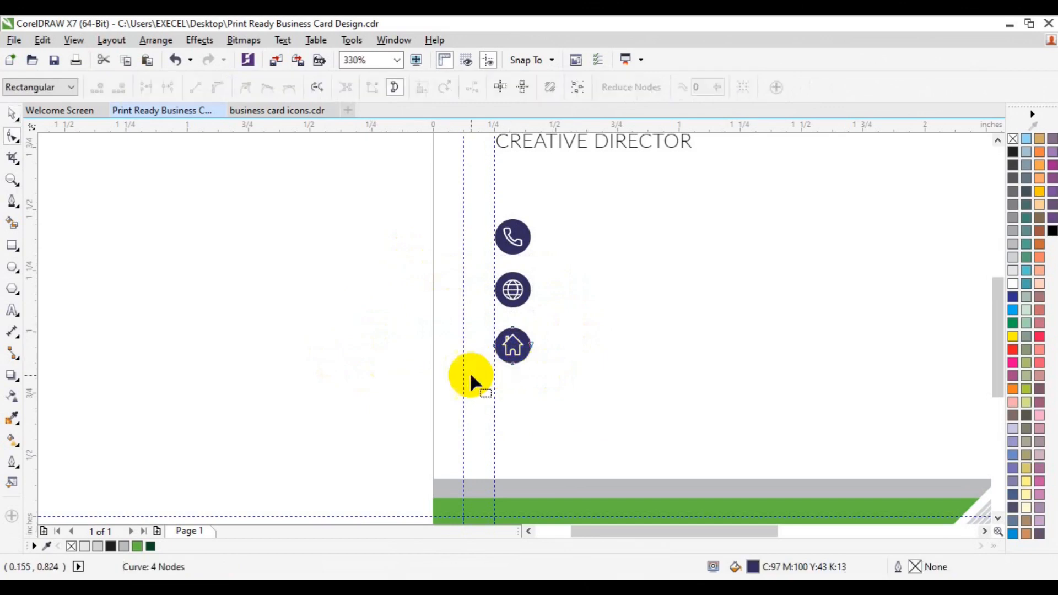
left_click(137, 546)
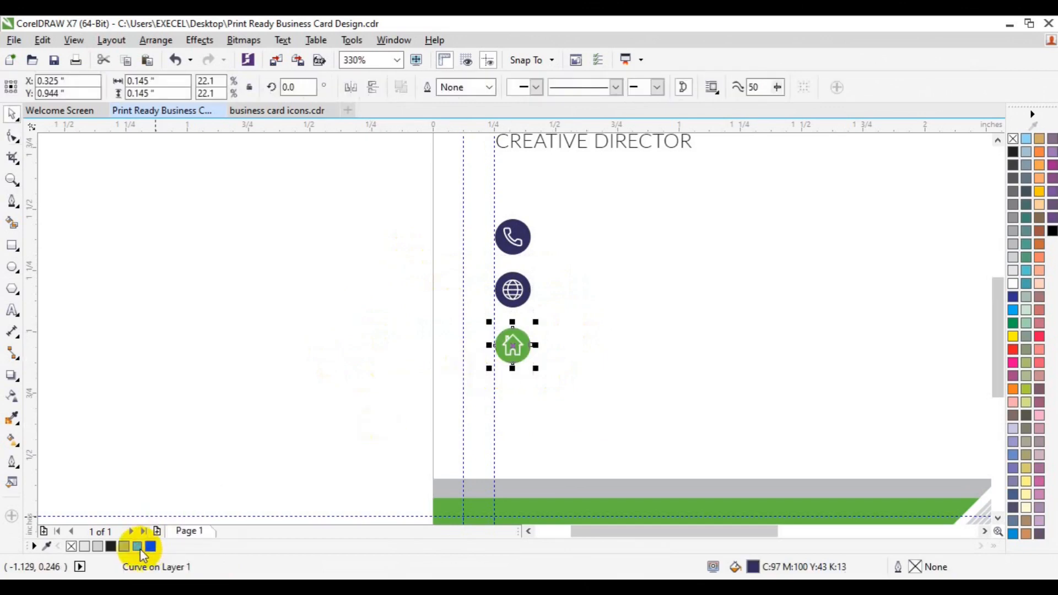
left_click(310, 383)
left_click_drag(345, 307, 568, 401)
key("ctrl+g")
left_click(518, 222)
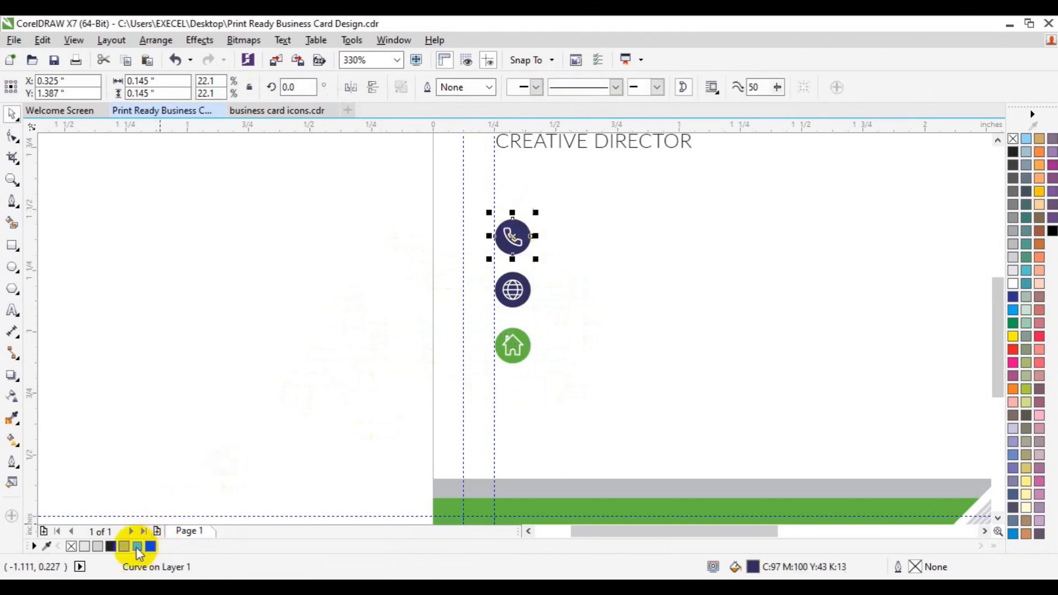
double_click(139, 546)
left_click(600, 497)
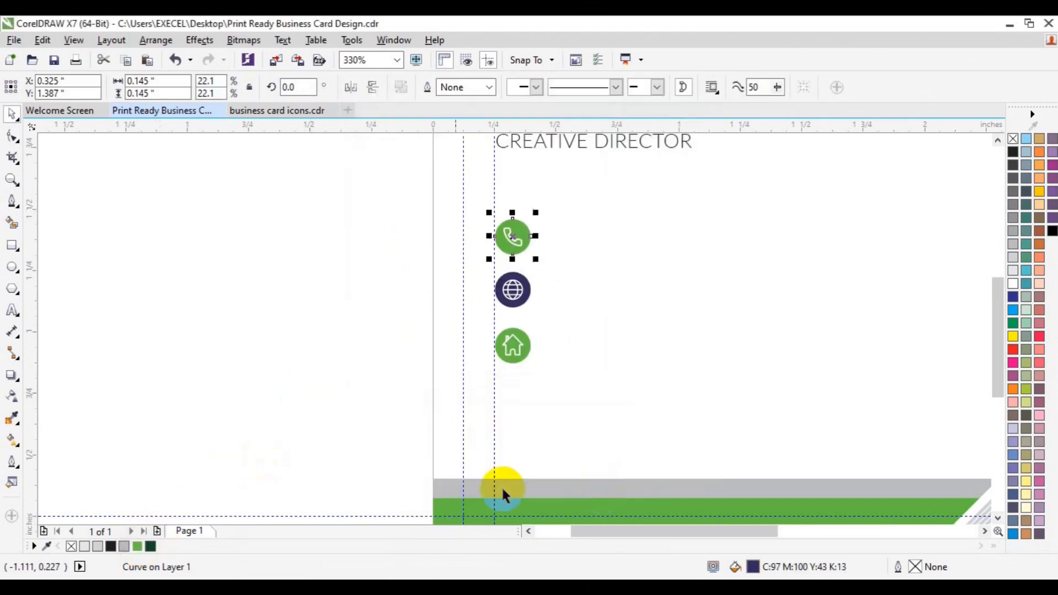
left_click_drag(342, 200, 604, 286)
key("ctrl+g")
Recolour the globe icon's circle dark green and regroup the globe icon
left_click(521, 291)
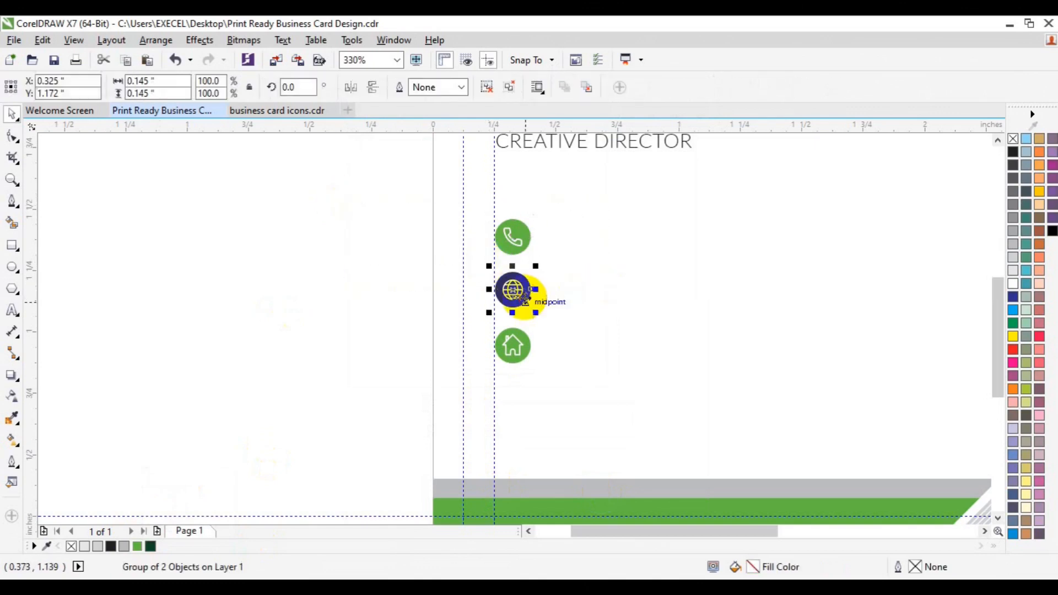
left_click(485, 88)
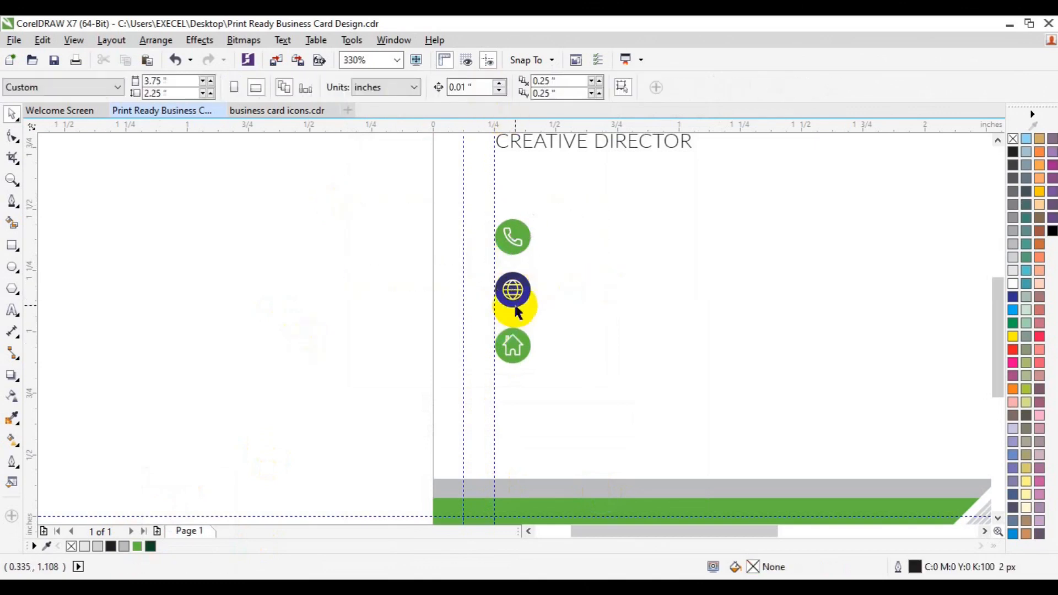
left_click(512, 304)
left_click(151, 546)
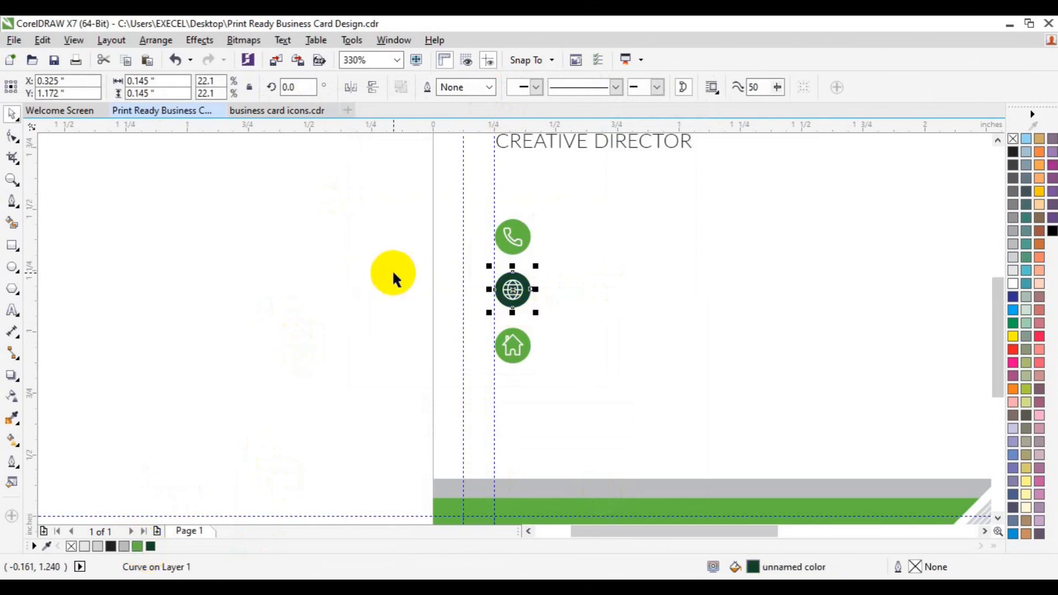
left_click_drag(385, 264, 597, 325)
key("ctrl+g")
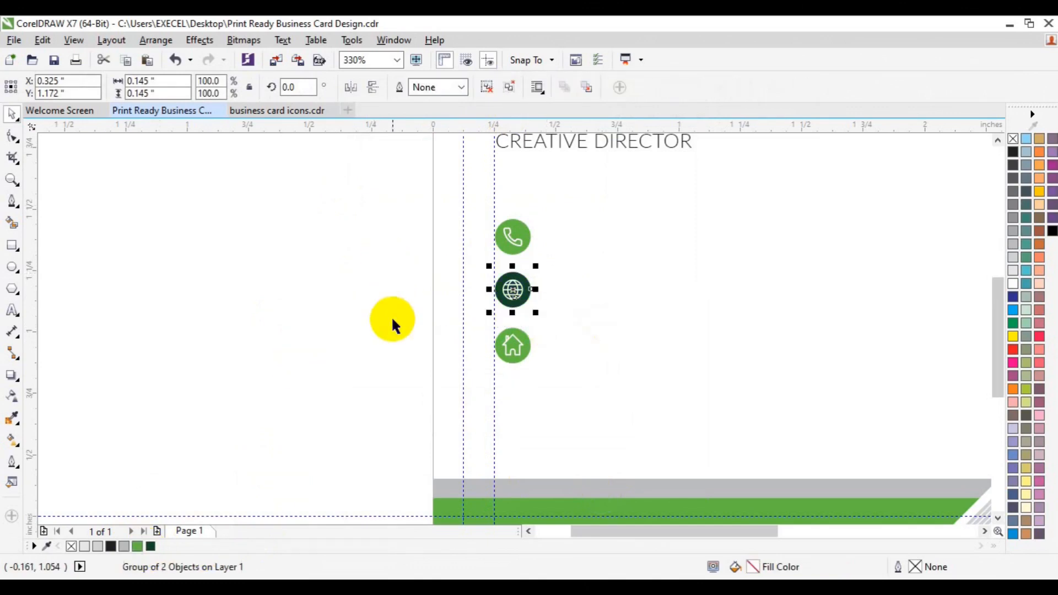
left_click(392, 321)
left_click(604, 147)
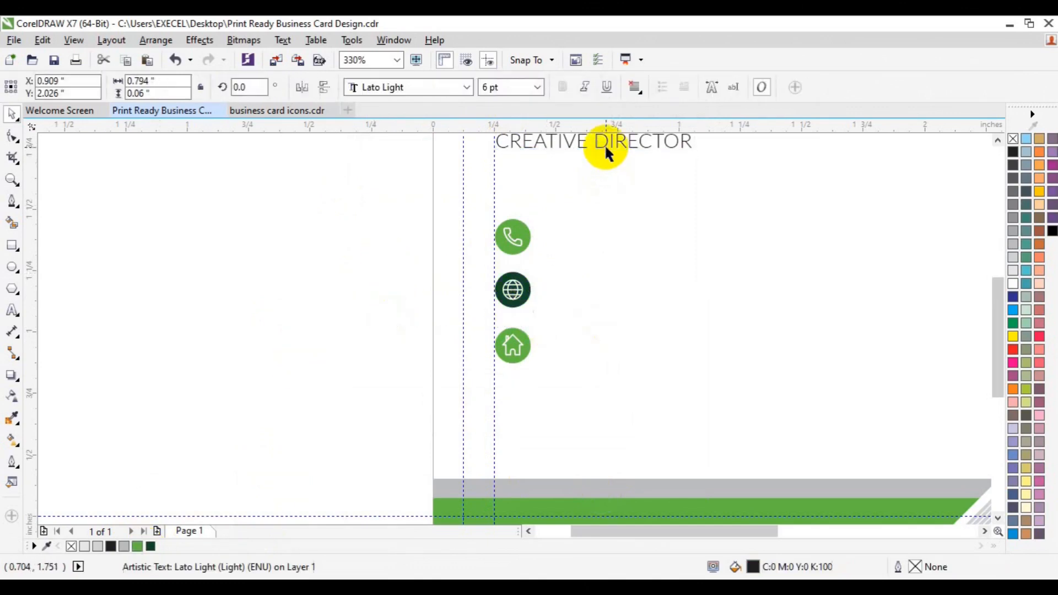
Duplicate the 6 pt title beside the phone icon and clear its text for the number
key("ctrl+d")
left_click_drag(892, 300, 642, 236)
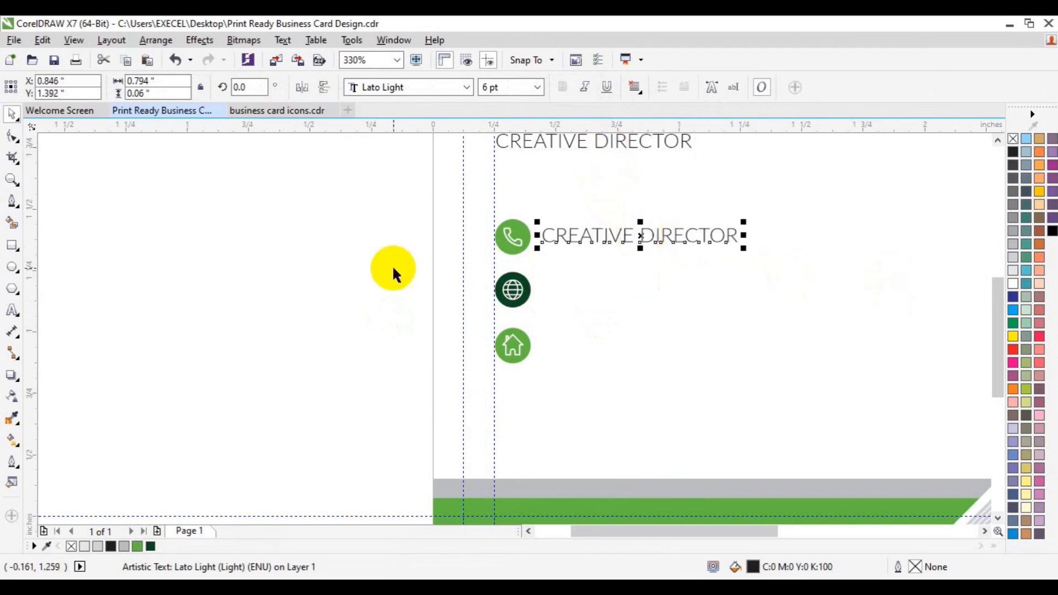
left_click(12, 310)
key("ctrl+a")
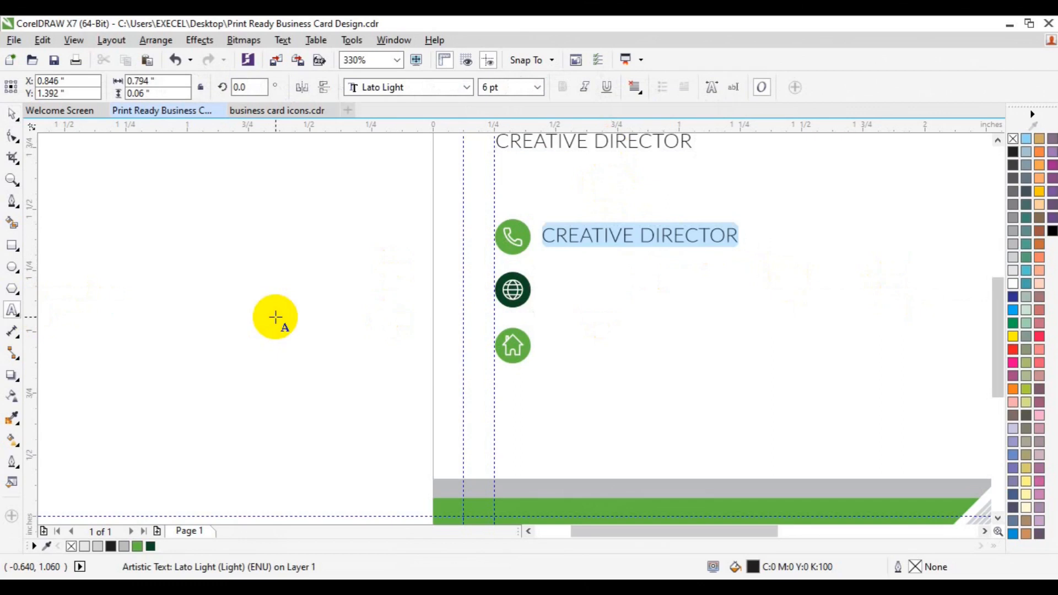
key("Delete")
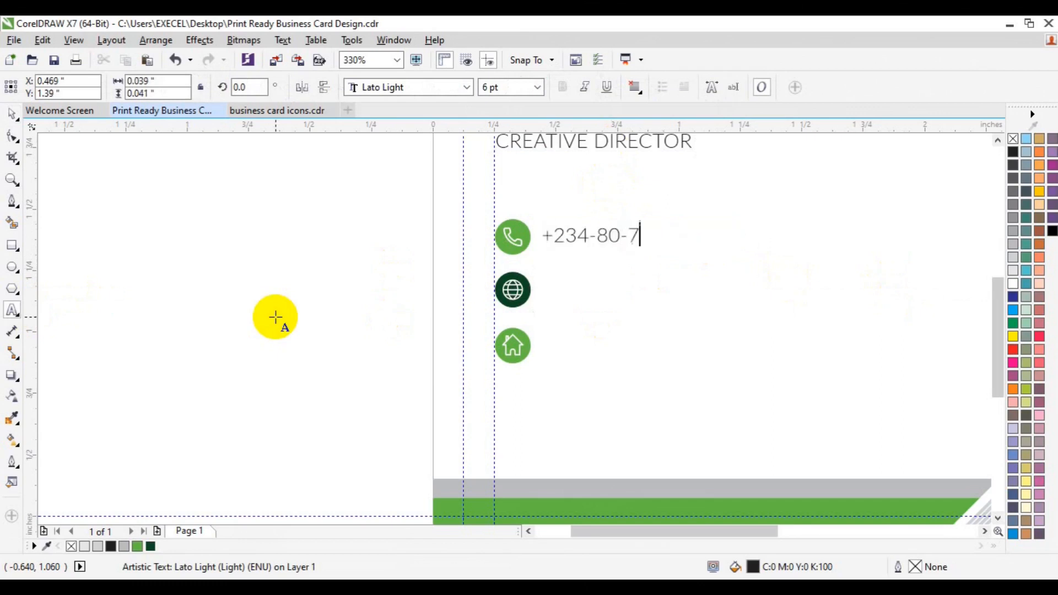
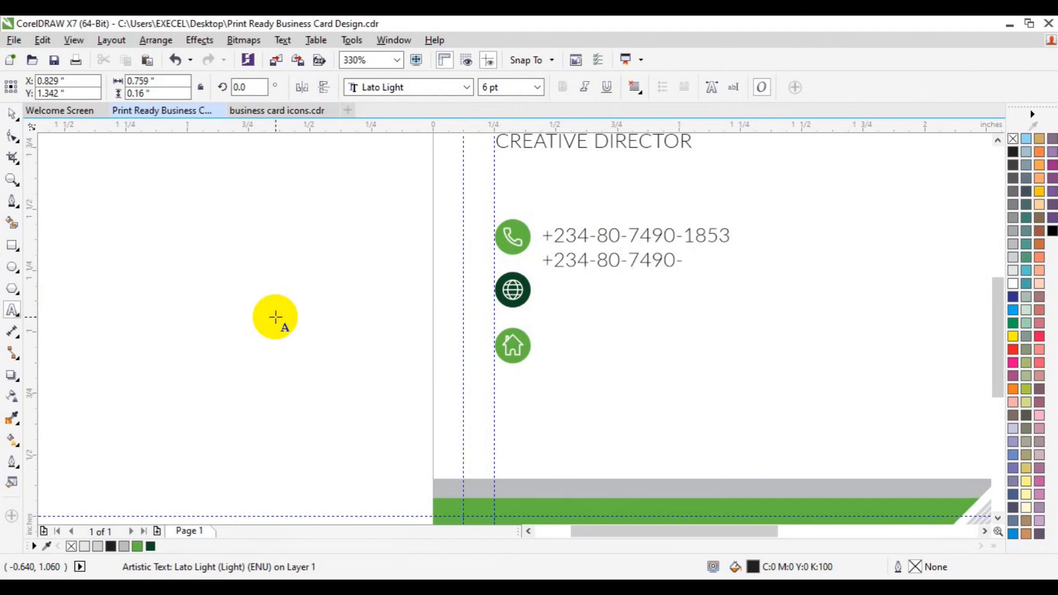
Tidy the phone-number text and nudge it level with the green phone icon
left_click(12, 114)
left_click(637, 236)
key("Delete")
left_click_drag(638, 235, 639, 239)
left_click(514, 242, "shift")
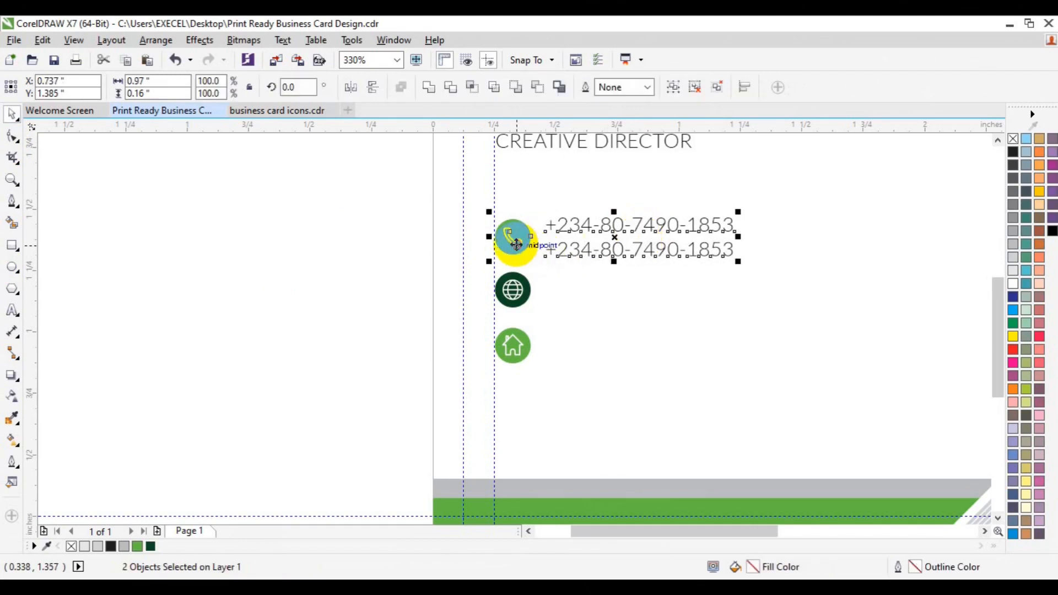
key("c")
key("ctrl+z")
Carry the phone-number text down beside the globe icon
left_click(667, 269)
left_click(620, 244)
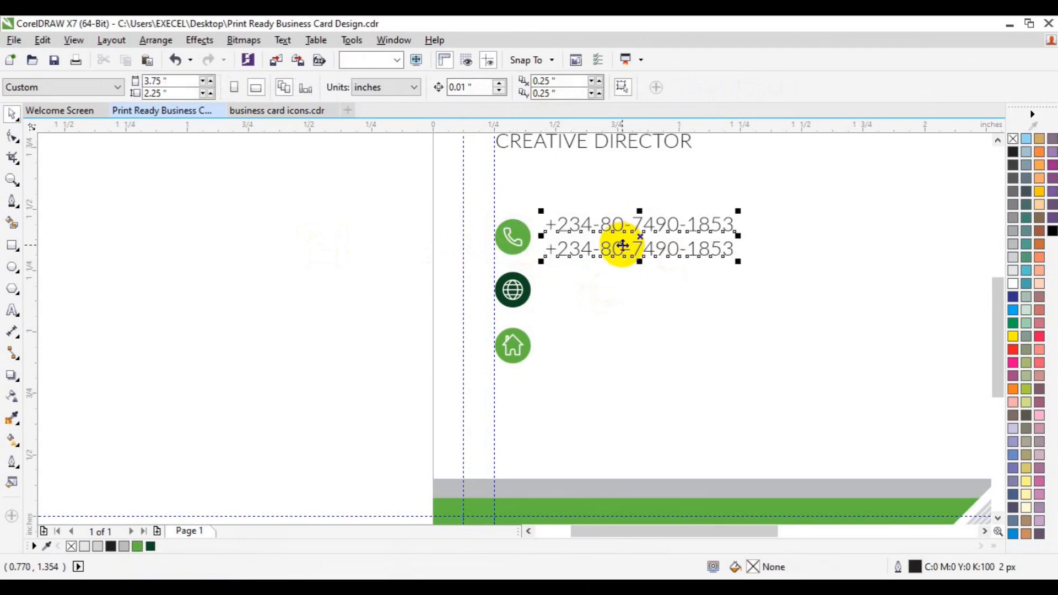
left_click_drag(619, 244, 624, 300)
left_click(675, 328)
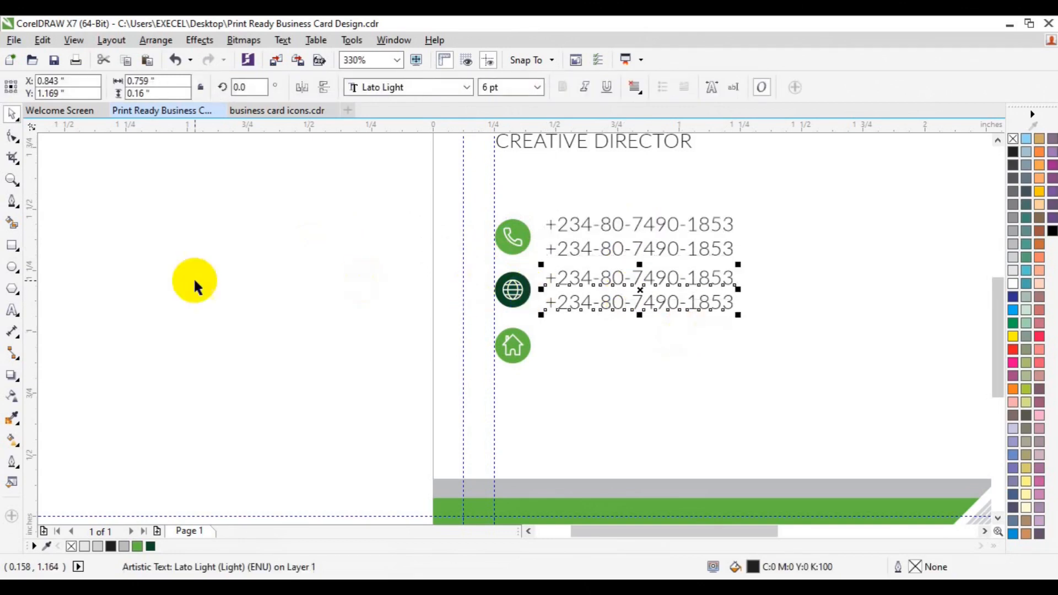
left_click(12, 310)
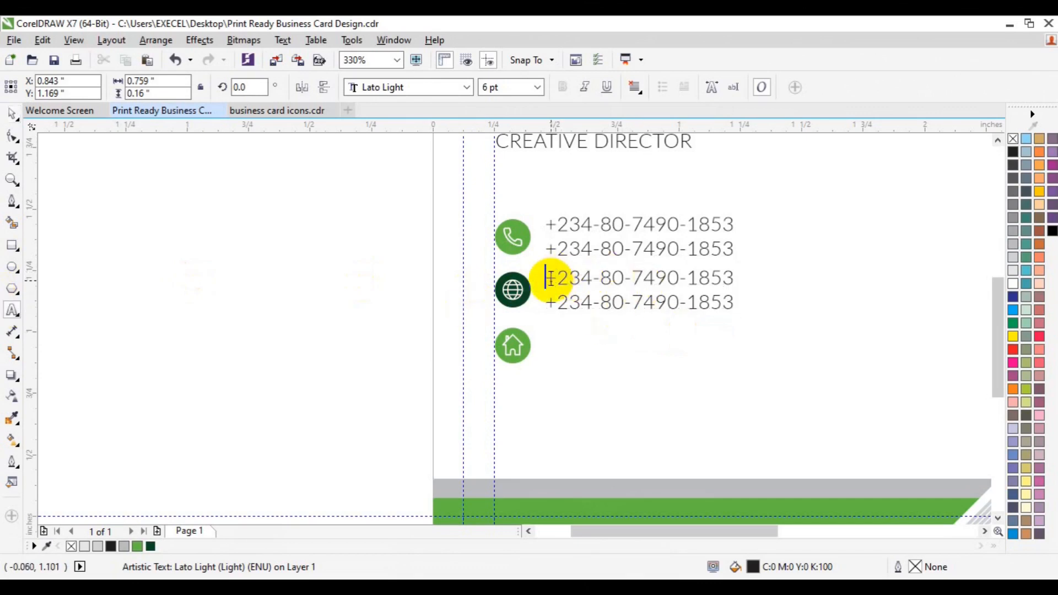
key("ctrl+a")
type("www")
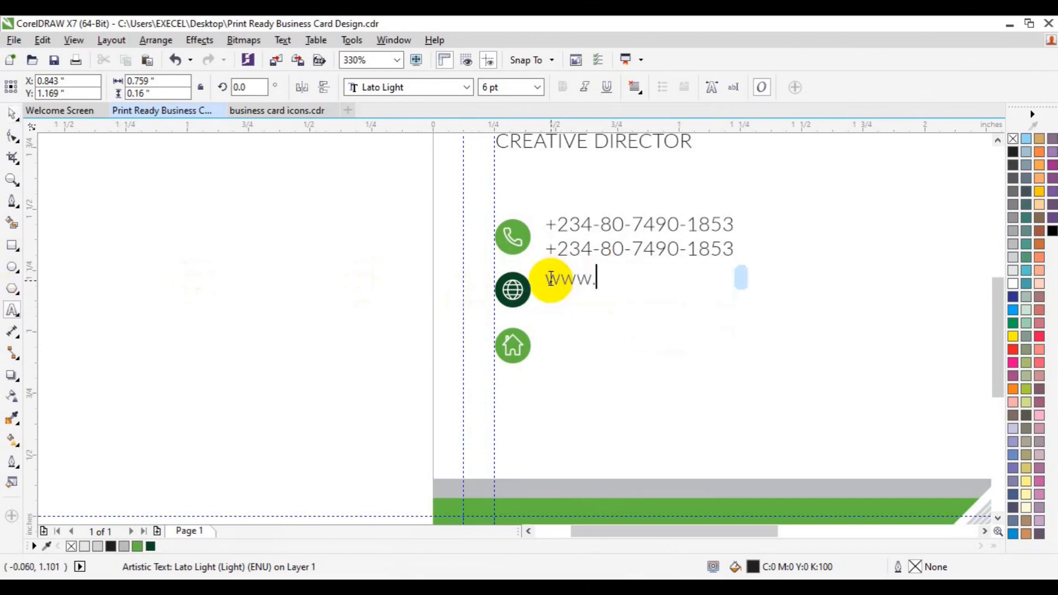
type(".xlgraphica.com")
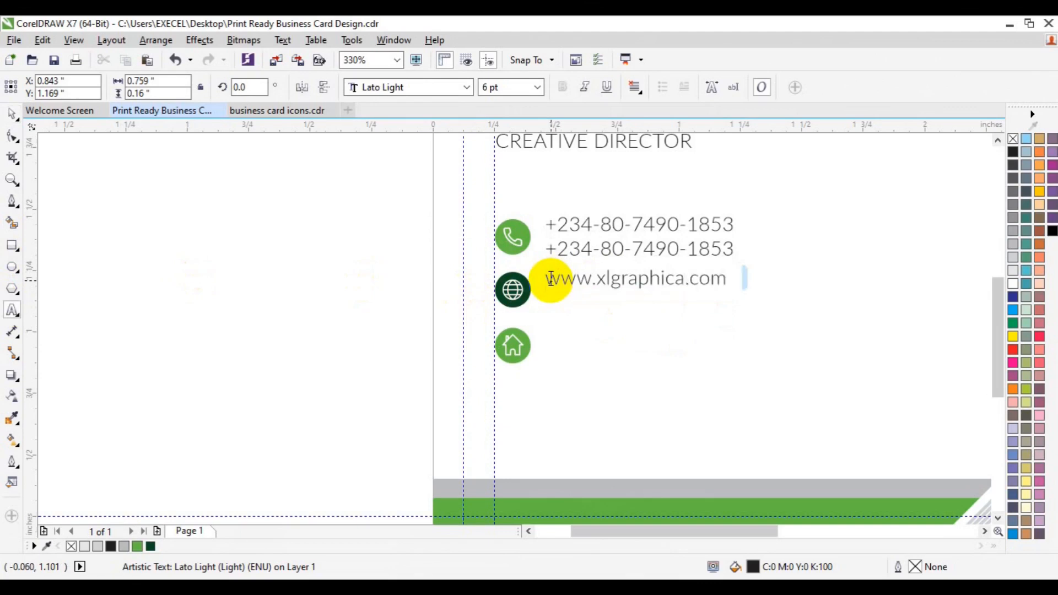
key("ctrl+z")
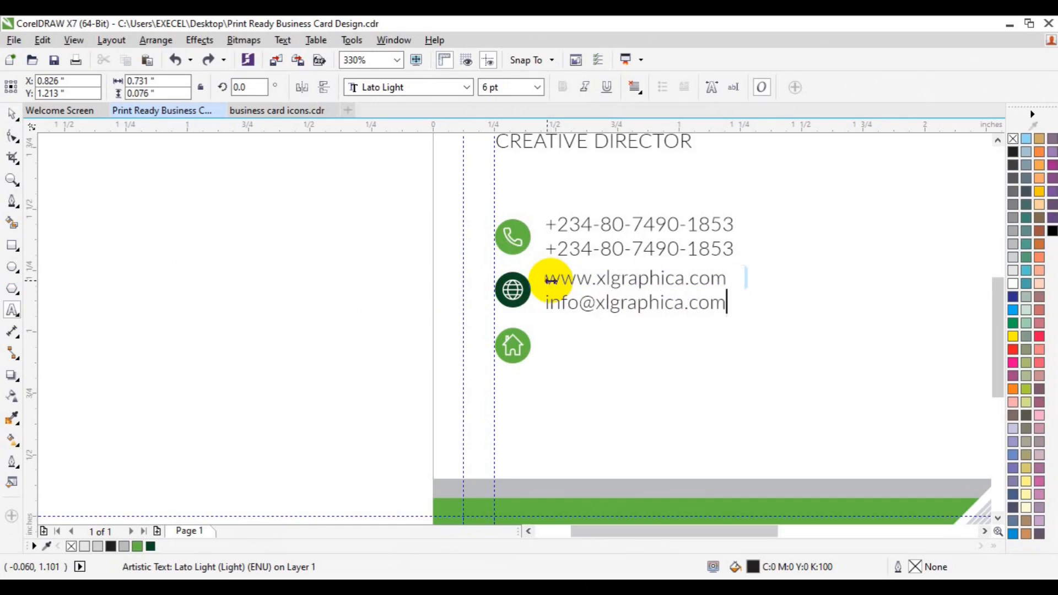
left_click(12, 114)
left_click(482, 319)
left_click(652, 286)
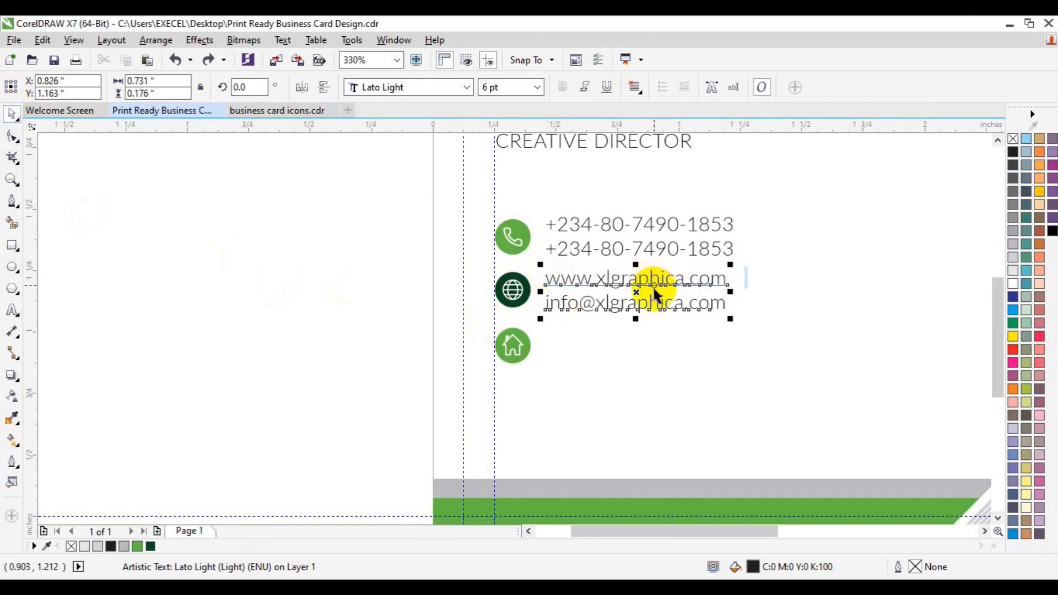
left_click(514, 302, "shift")
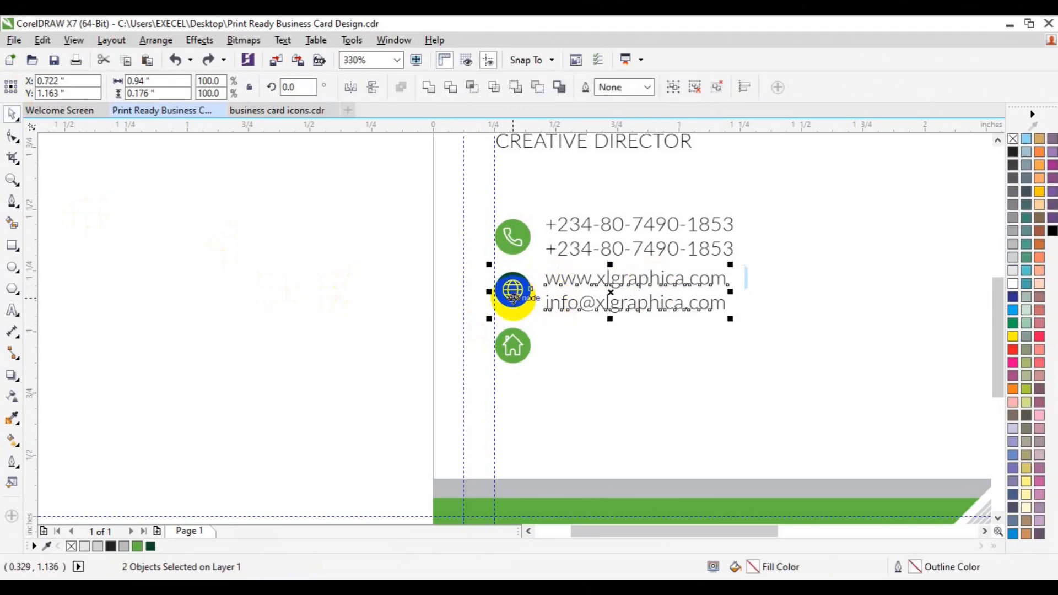
Duplicate the website and email text and place the copy beside the house icon
left_click(347, 338)
left_click(633, 305)
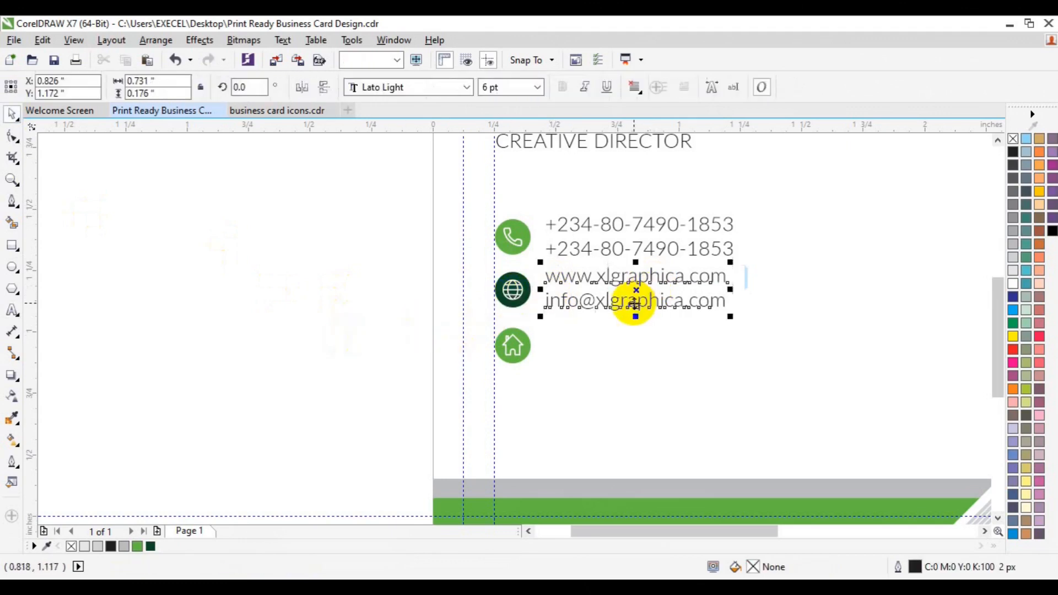
key("ctrl+d")
left_click_drag(704, 219, 644, 342)
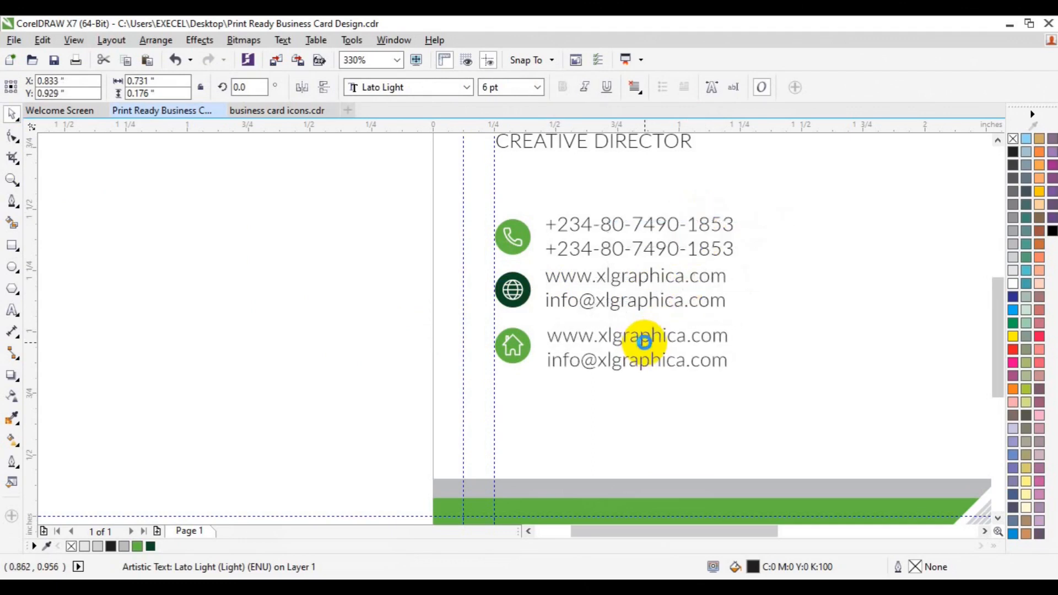
Replace the copied text with 'Office Address & Street Here, Lagos State,Nigeria 23401'
left_click(12, 310)
key("ctrl+a")
key("BackSpace")
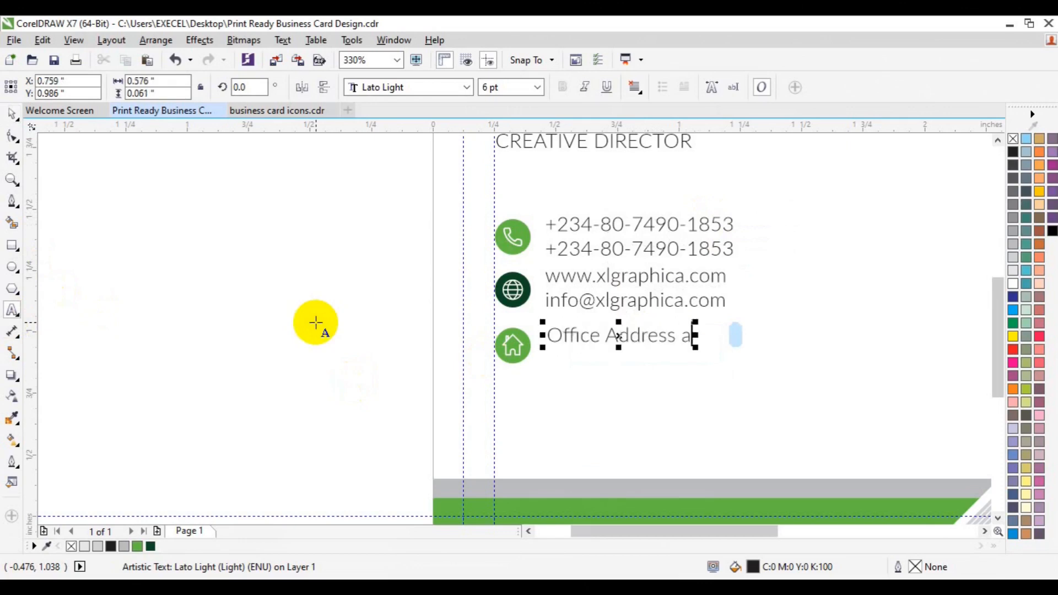
type("Office Address & Street Here,")
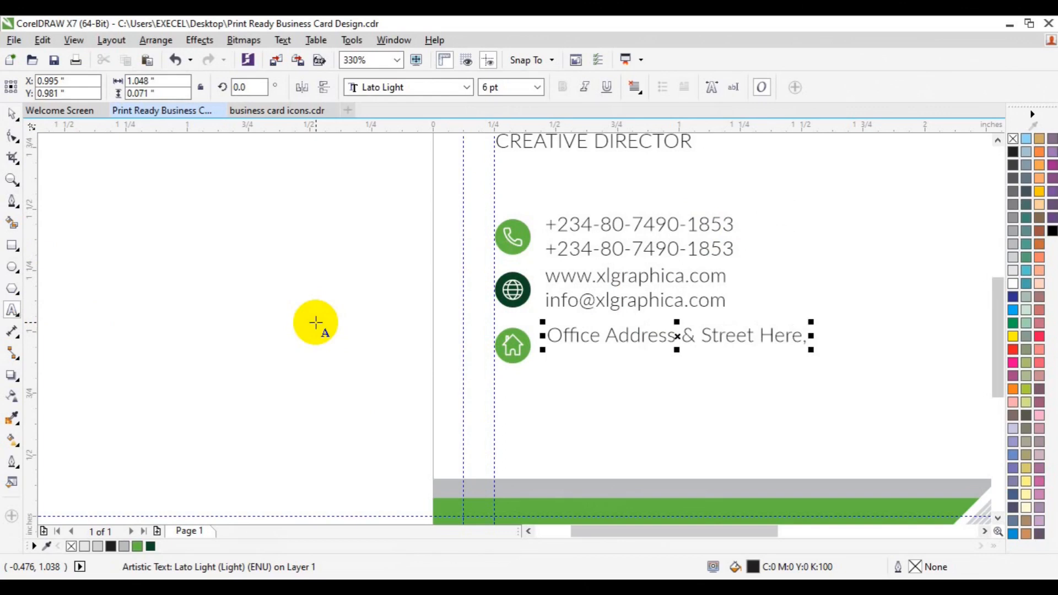
type(" Lagos State,Nigeria")
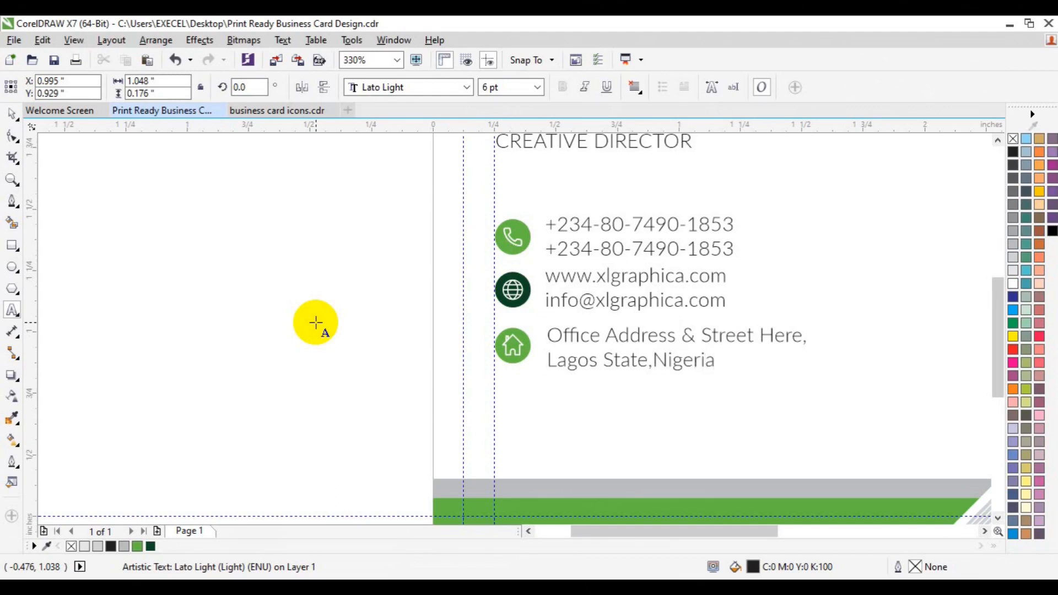
type("23401.")
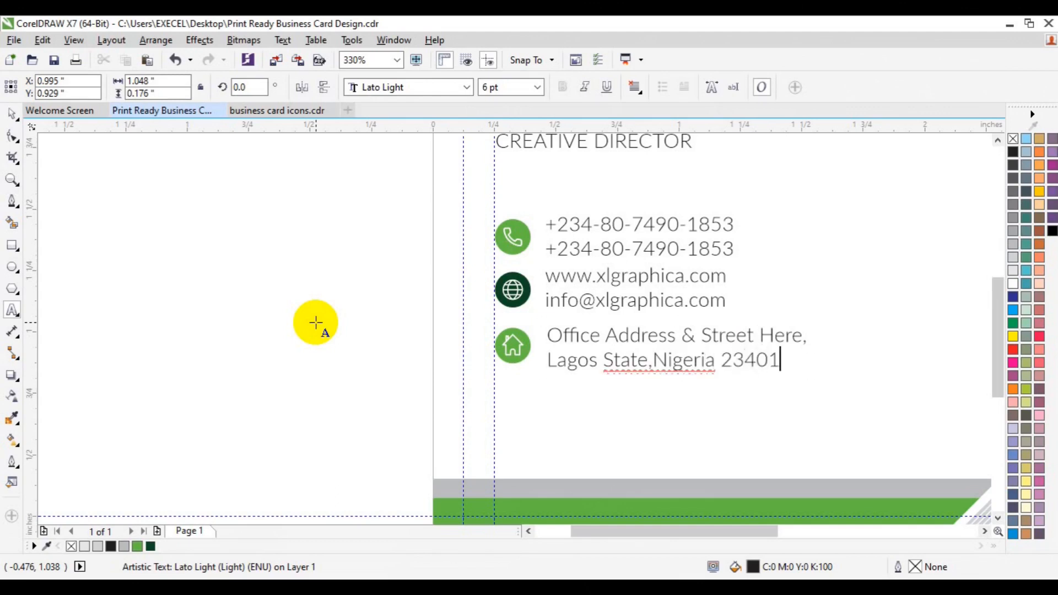
left_click(11, 113)
Group the address, web/email and phone text blocks and nudge them slightly right
left_click(510, 363, "shift")
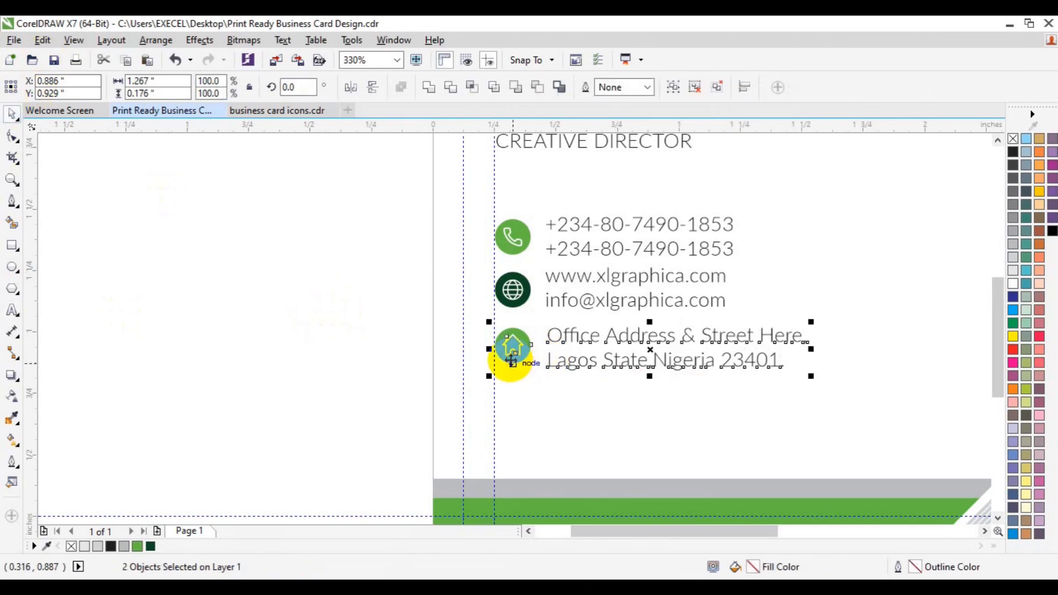
left_click(324, 379)
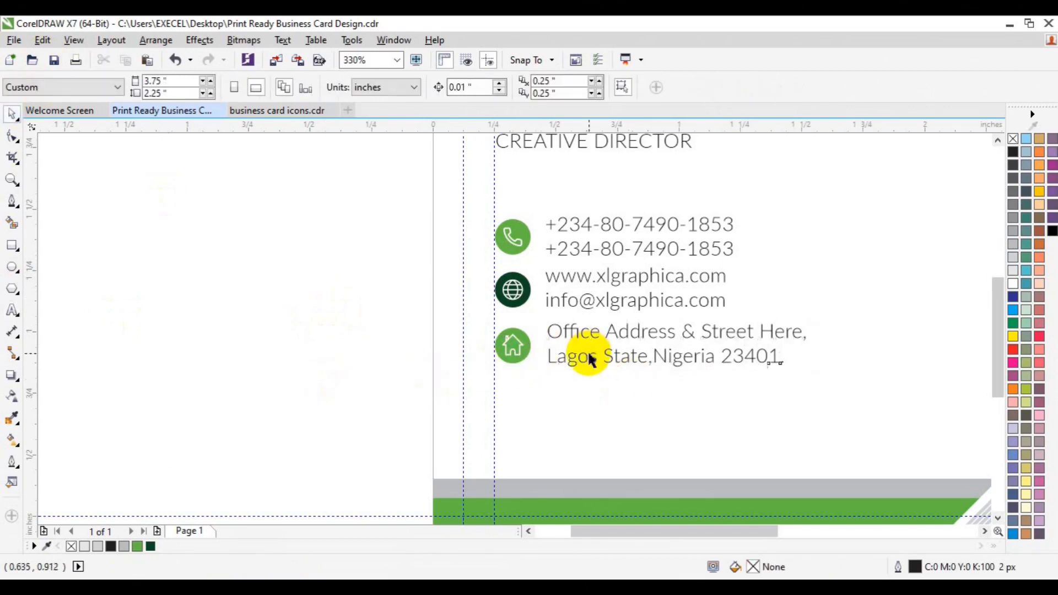
left_click(590, 358)
left_click(591, 299, "shift")
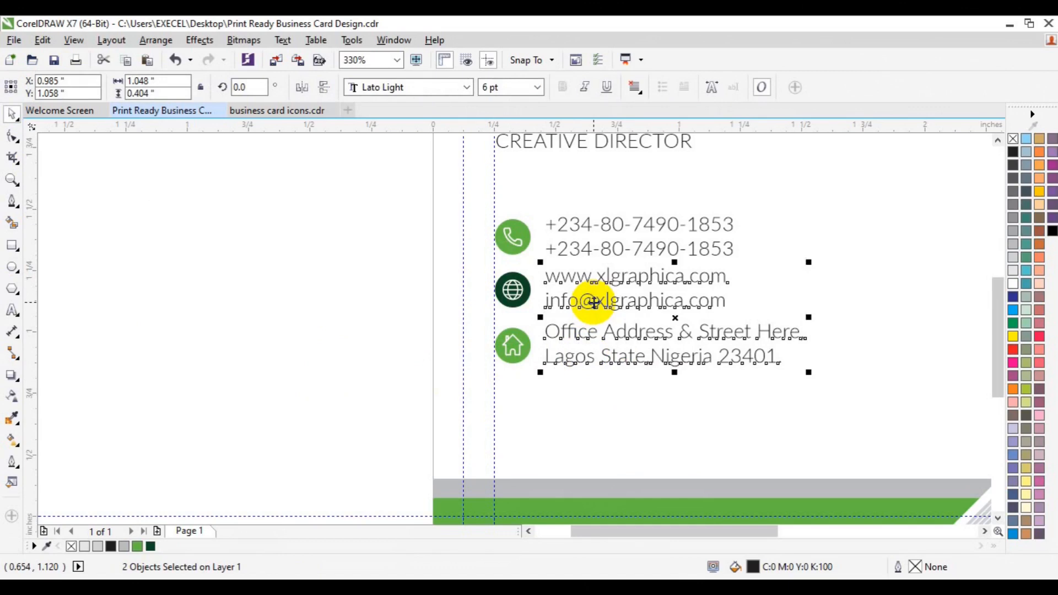
key("ctrl+g")
left_click(584, 255, "shift")
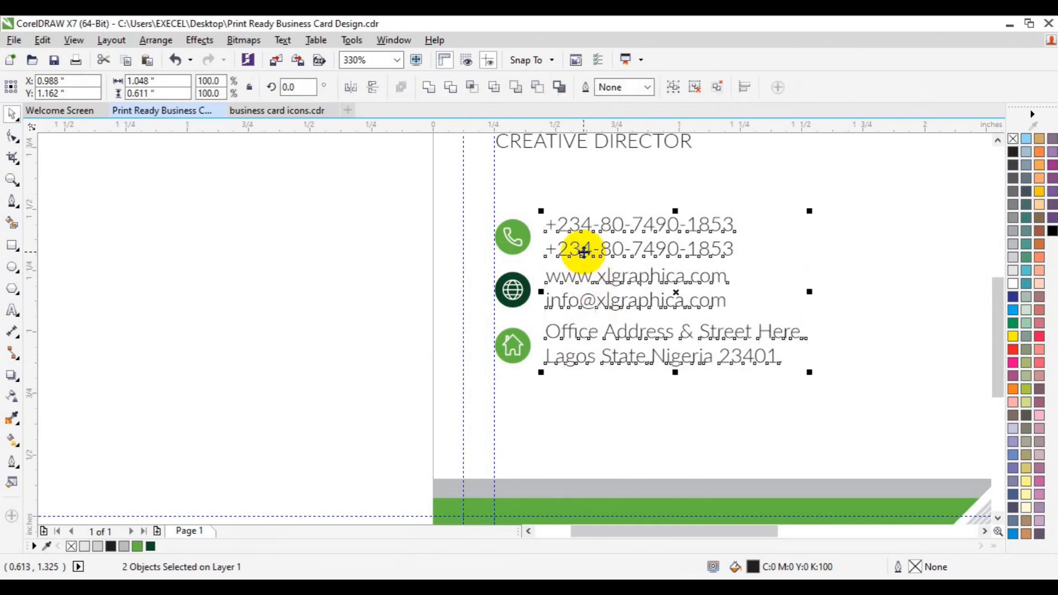
key("ctrl+g")
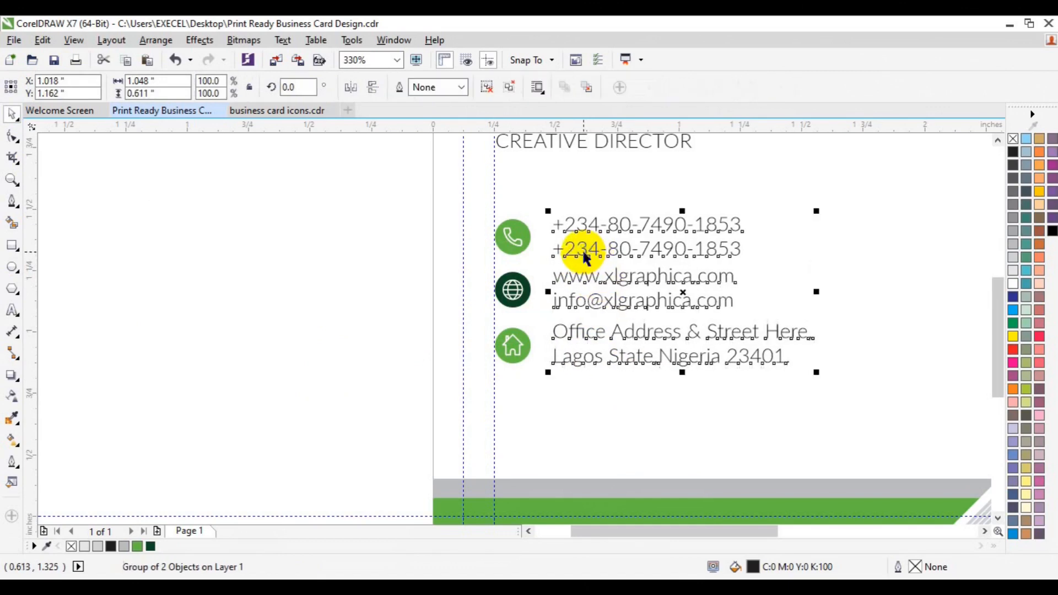
key("Right")
Group the three contact icons, then group them with the contact text
left_click(354, 208)
left_click(508, 231)
left_click_drag(372, 197, 563, 402)
key("ctrl+g")
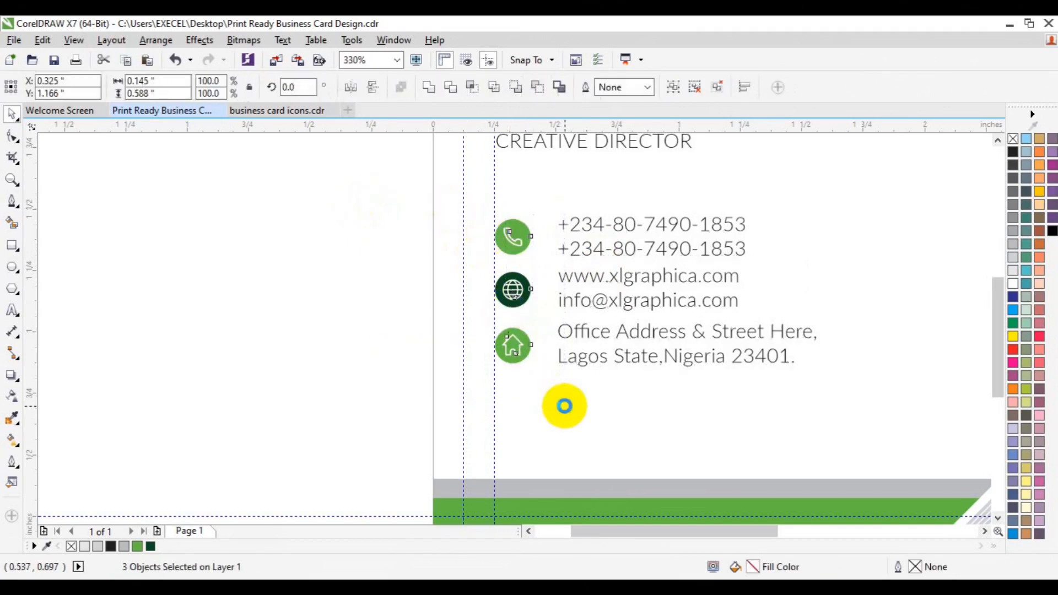
left_click(595, 359, "shift")
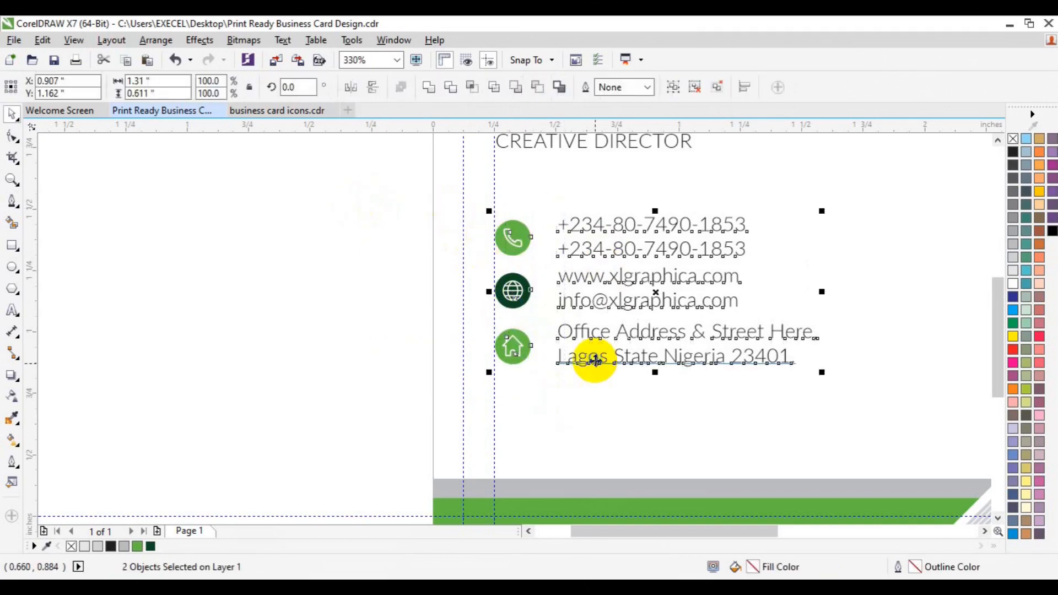
key("ctrl+g")
left_click(339, 309)
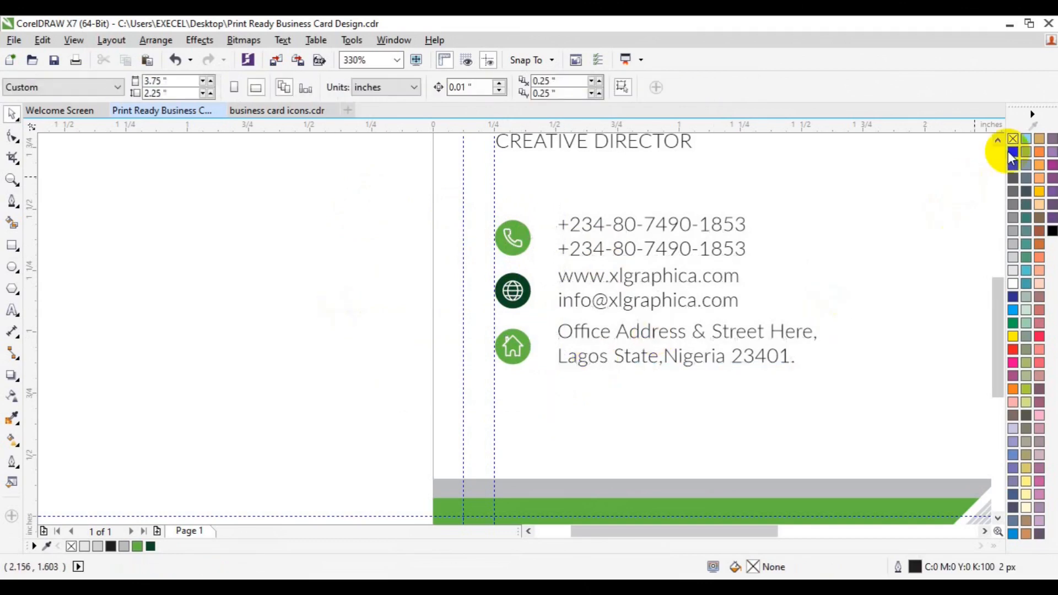
Group the name and title block and left-align it with the contact group
left_click(1000, 142)
left_click(1000, 142)
left_click_drag(414, 146, 765, 267)
key("ctrl+g")
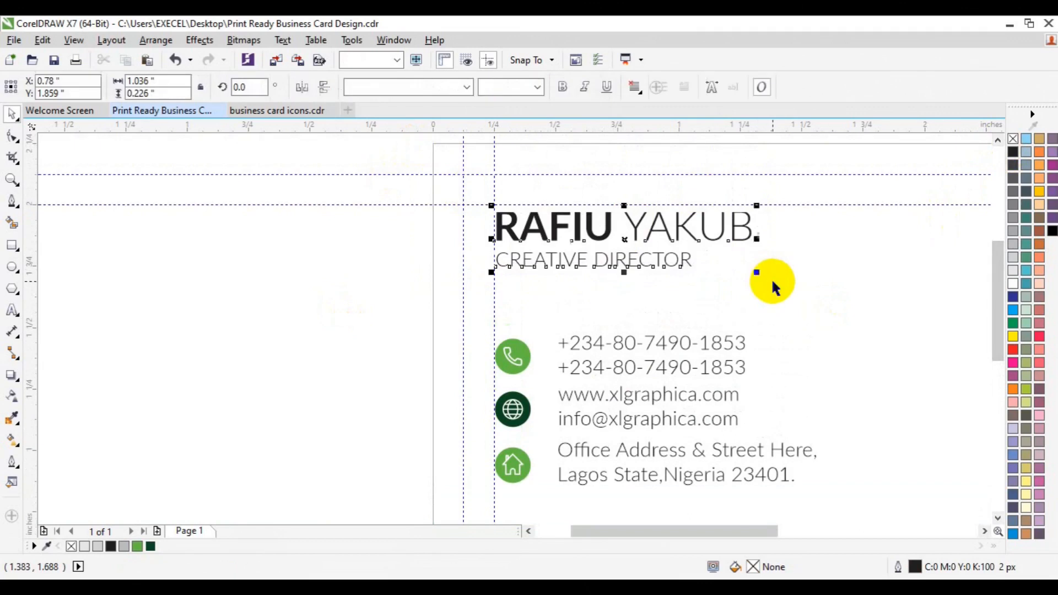
left_click(665, 345)
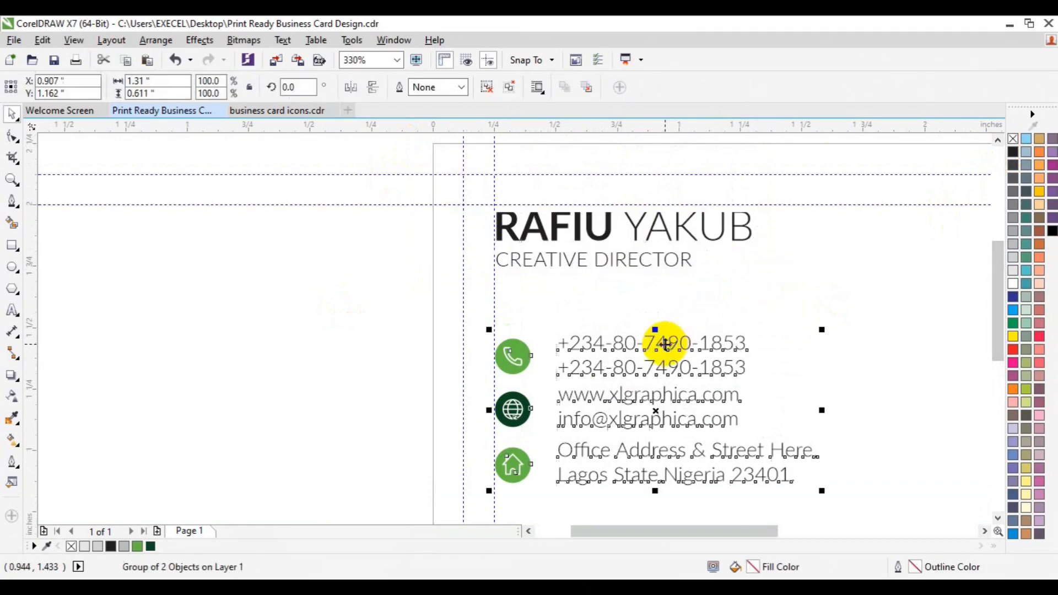
left_click(632, 261)
left_click(626, 345, "shift")
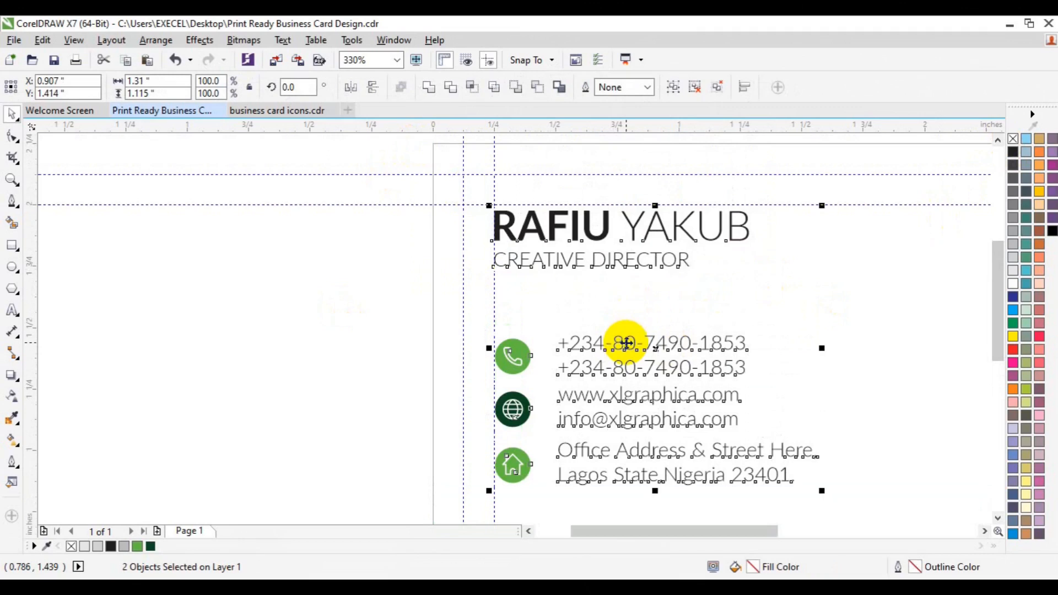
Zoom out so the whole card front is visible
left_click(11, 180)
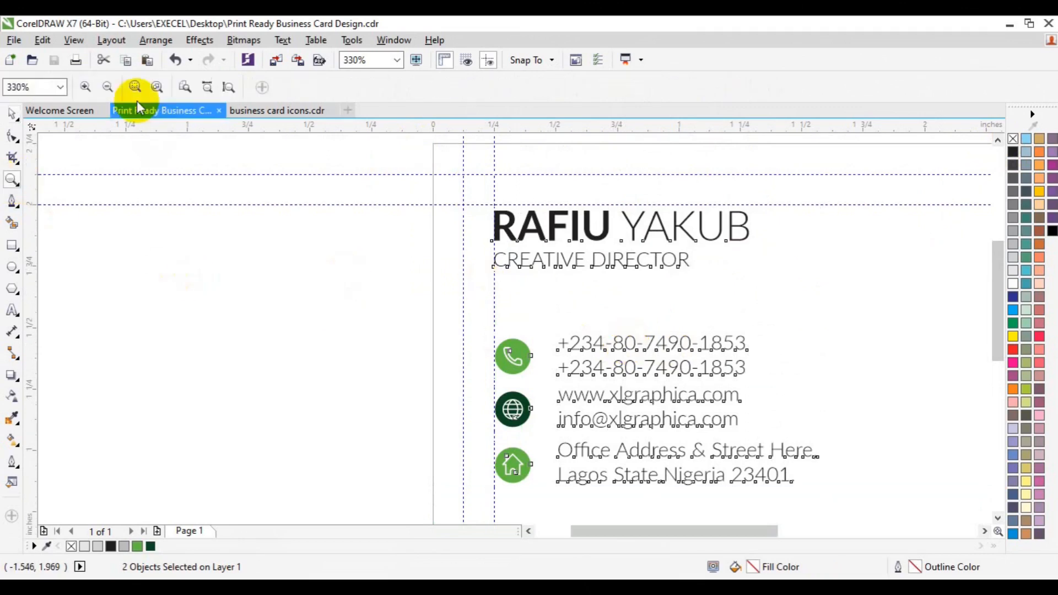
left_click(111, 87)
key("space")
left_click(237, 263)
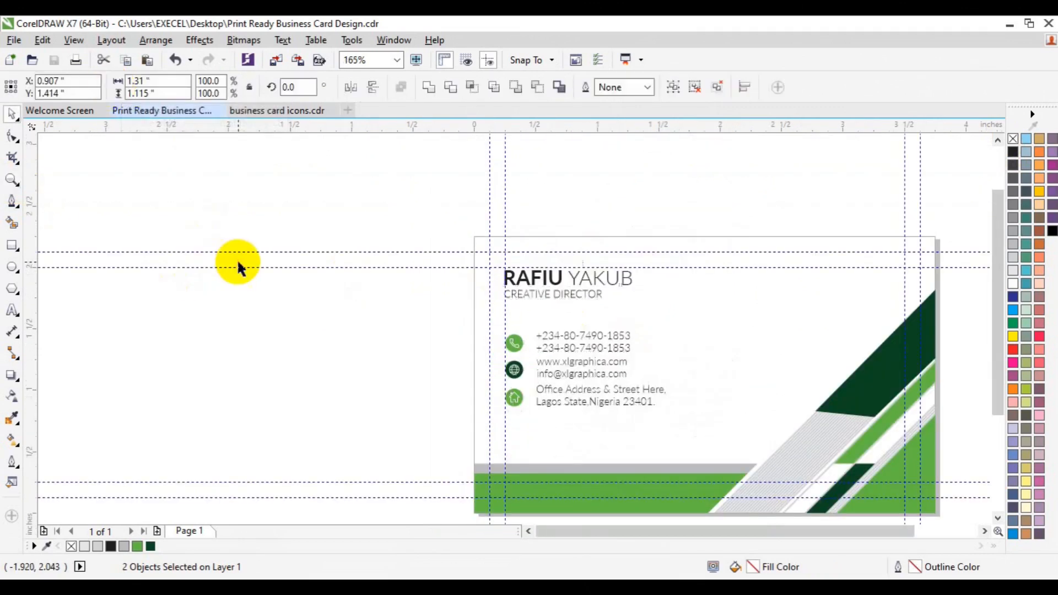
left_click(982, 531)
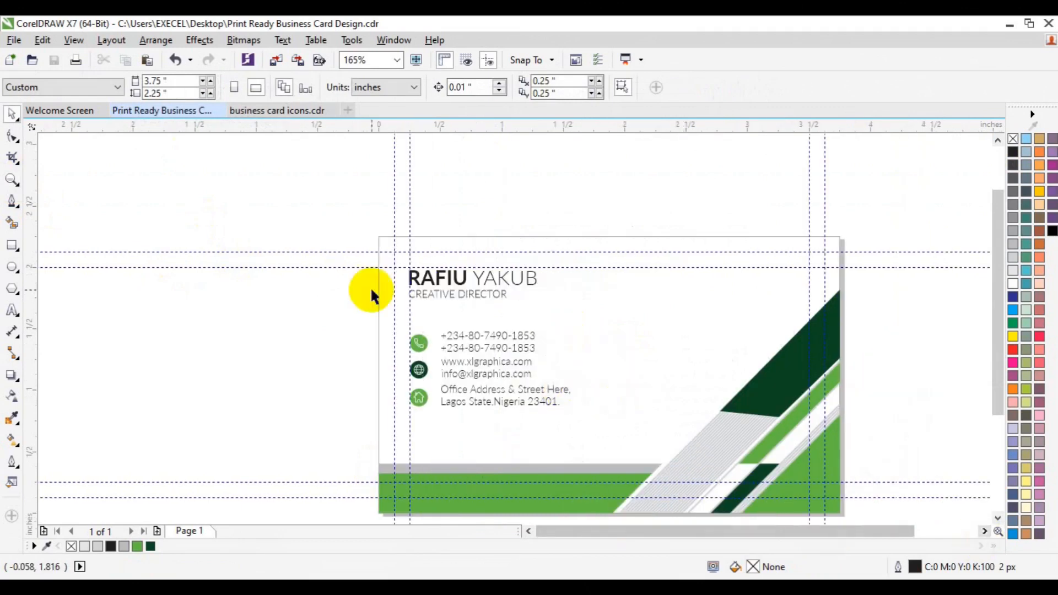
Import images3.png from Desktop > freepik stockpoto as a small square beside the contacts
left_click(274, 63)
left_click(100, 247)
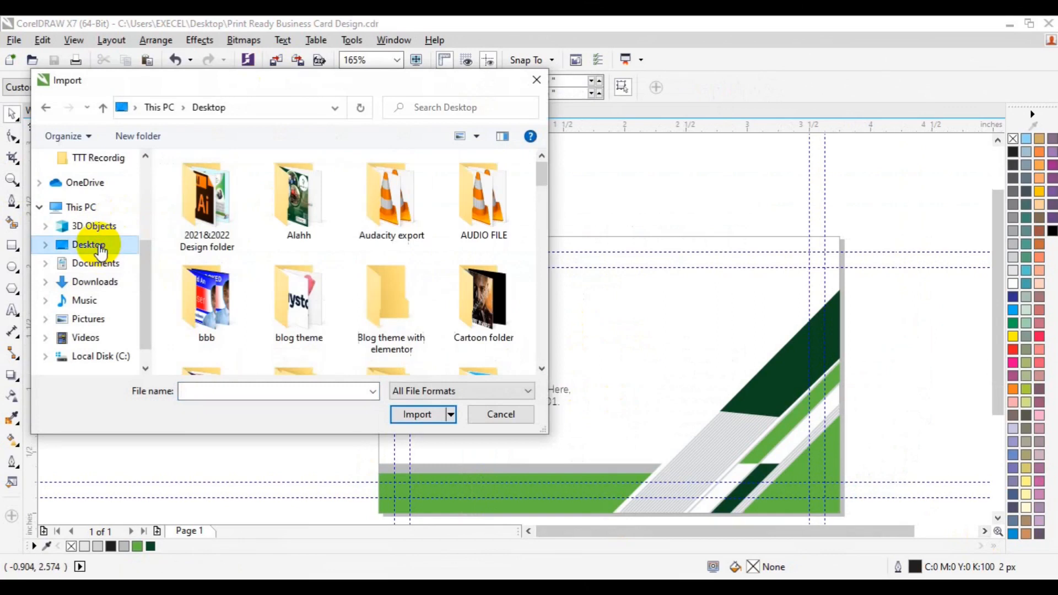
left_click(542, 369)
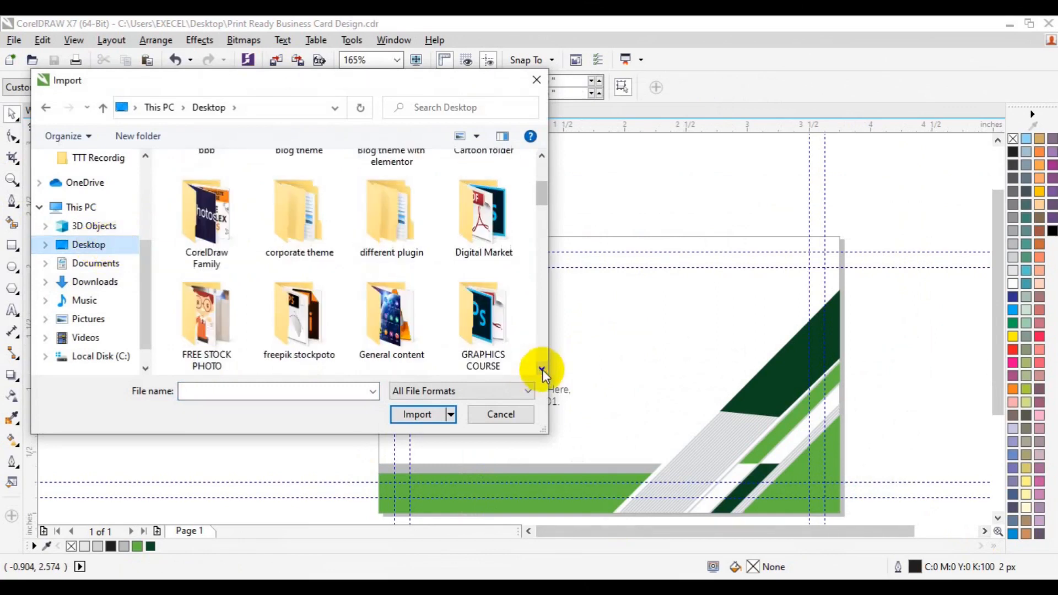
double_click(297, 320)
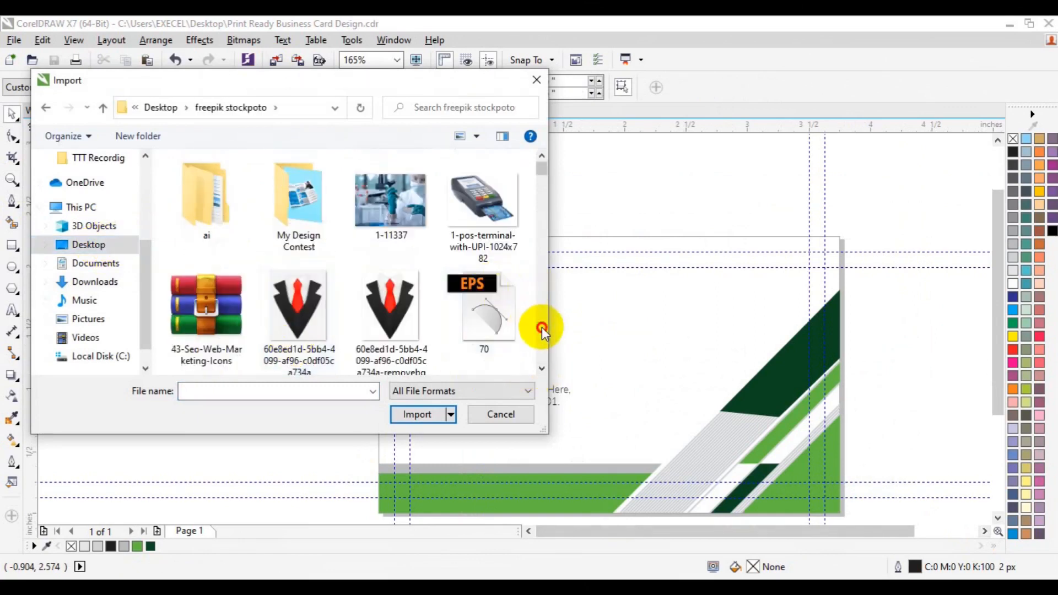
scroll(541, 327, "down", 15)
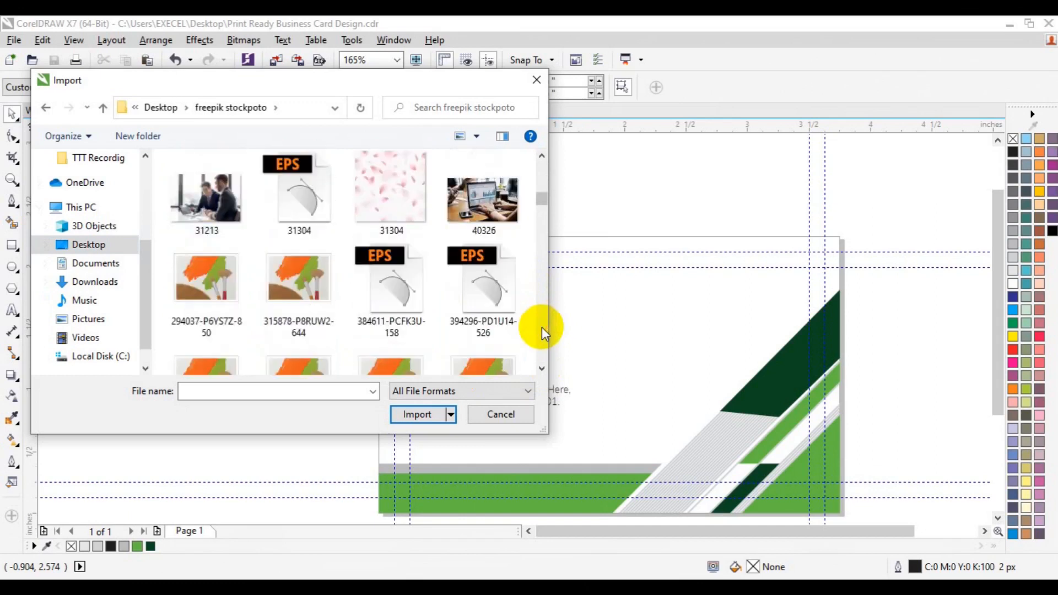
scroll(541, 327, "down", 12)
scroll(541, 326, "down", 12)
scroll(541, 326, "down", 12)
scroll(541, 326, "down", 12)
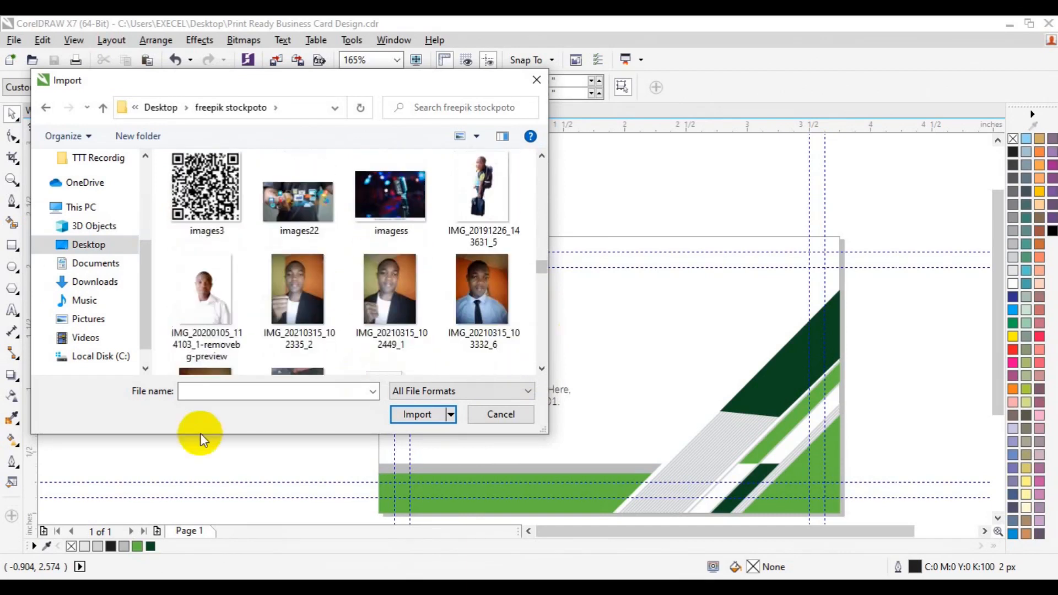
left_click(206, 199)
left_click(402, 413)
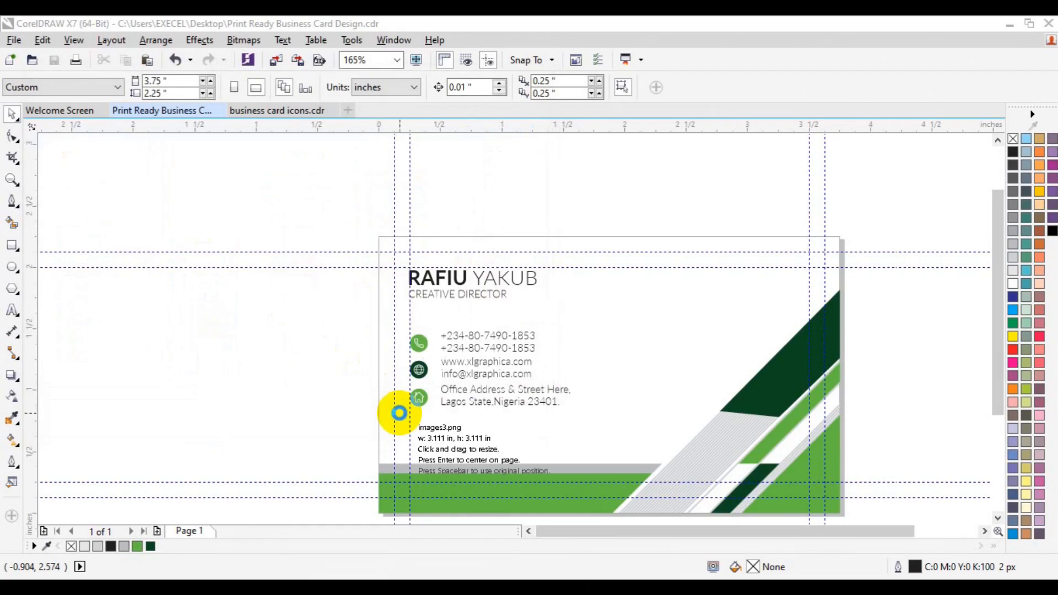
left_click_drag(631, 314, 689, 377)
Draw a square over the QR code with a green 4 px outline
left_click(208, 312)
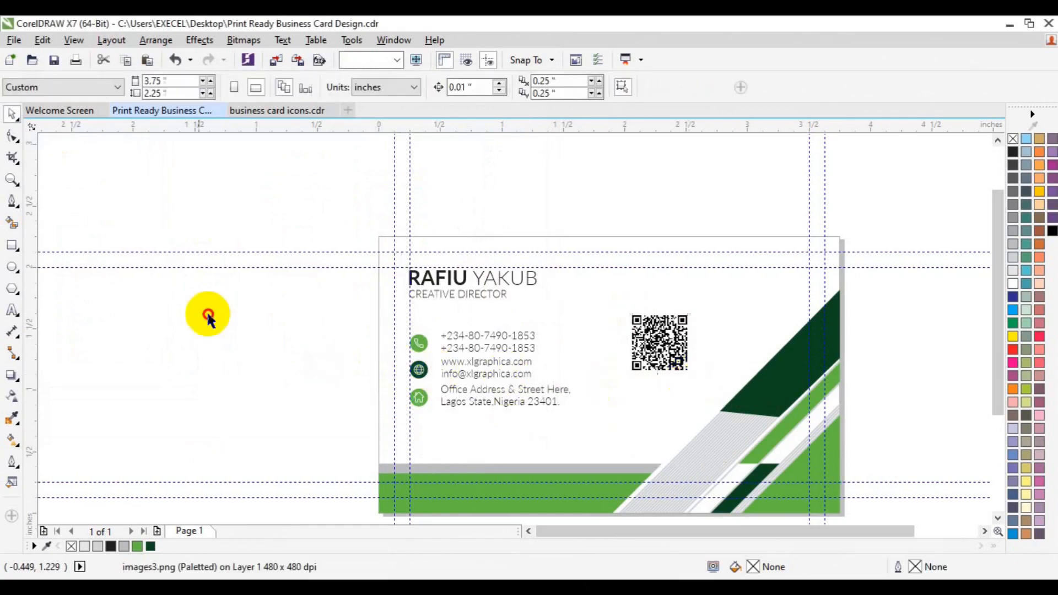
left_click(16, 246)
left_click_drag(635, 316, 682, 372)
key("space")
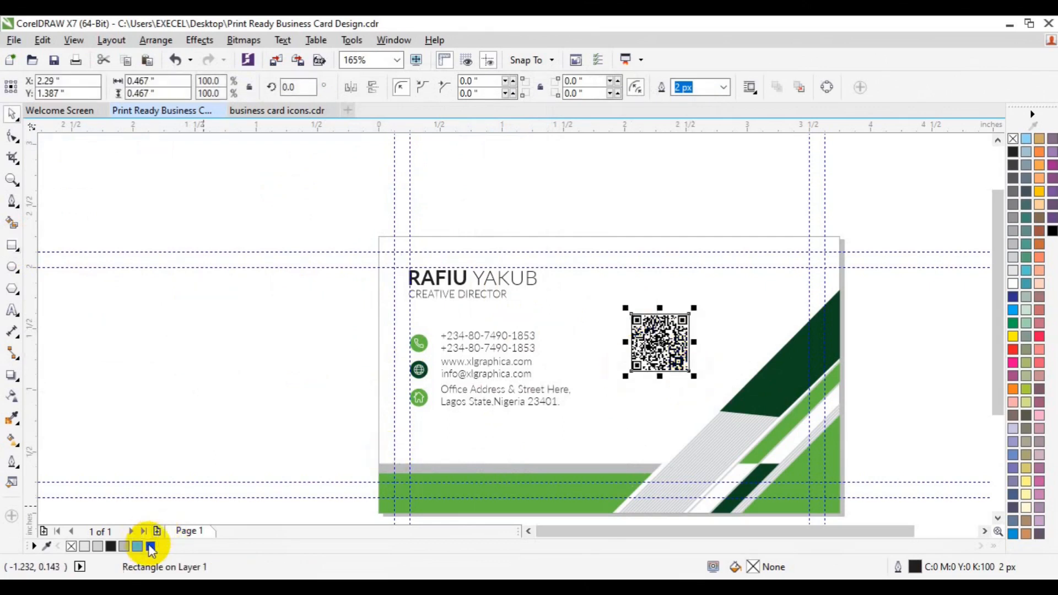
right_click(151, 546)
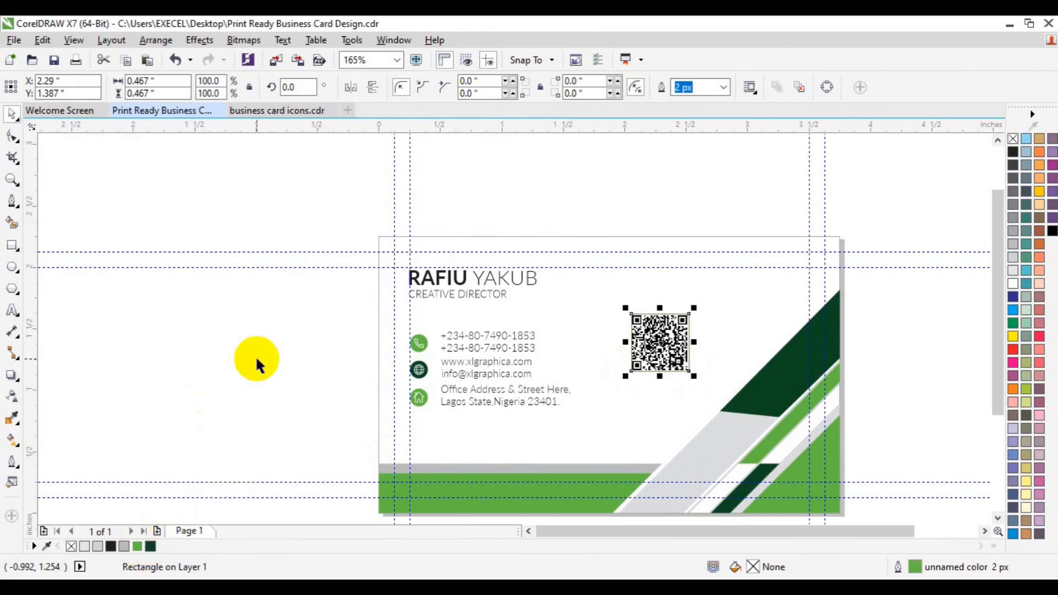
left_click(683, 89)
key("BackSpace")
key("BackSpace")
type("4")
key("Return")
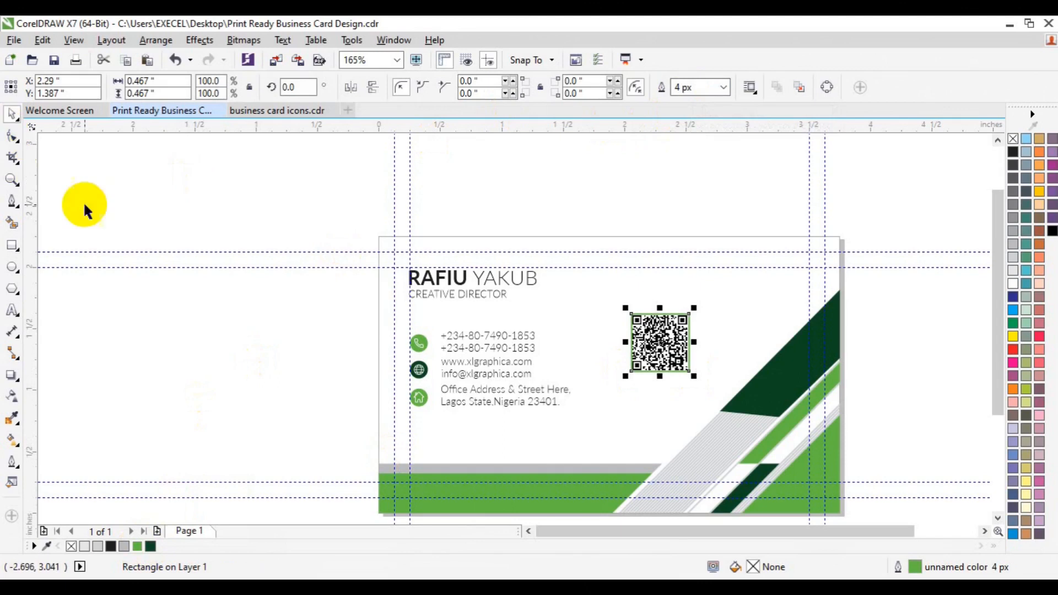
Group the QR code together with its green frame
left_click(306, 332)
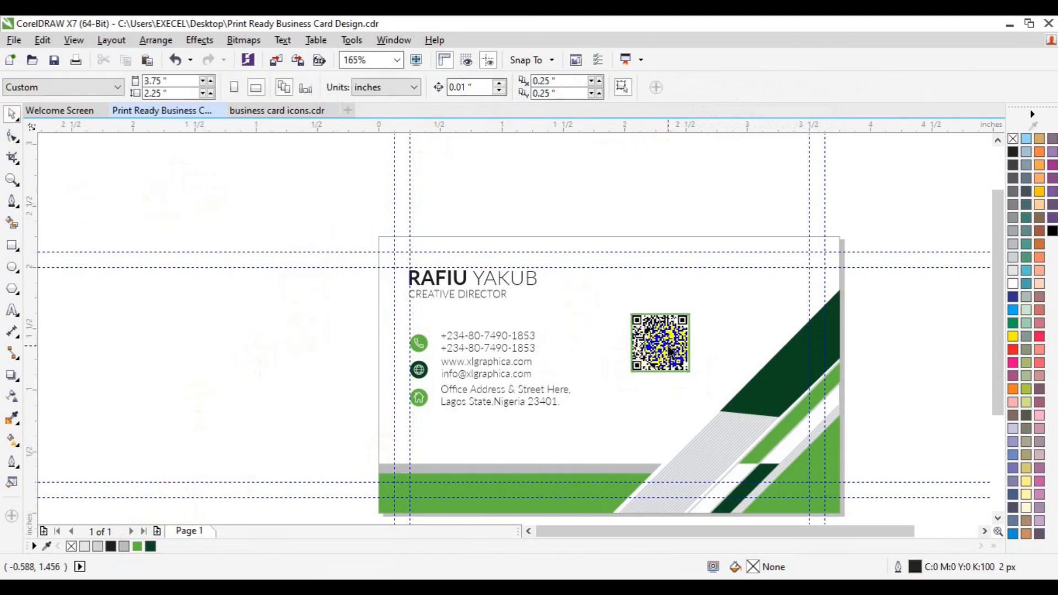
left_click(667, 344)
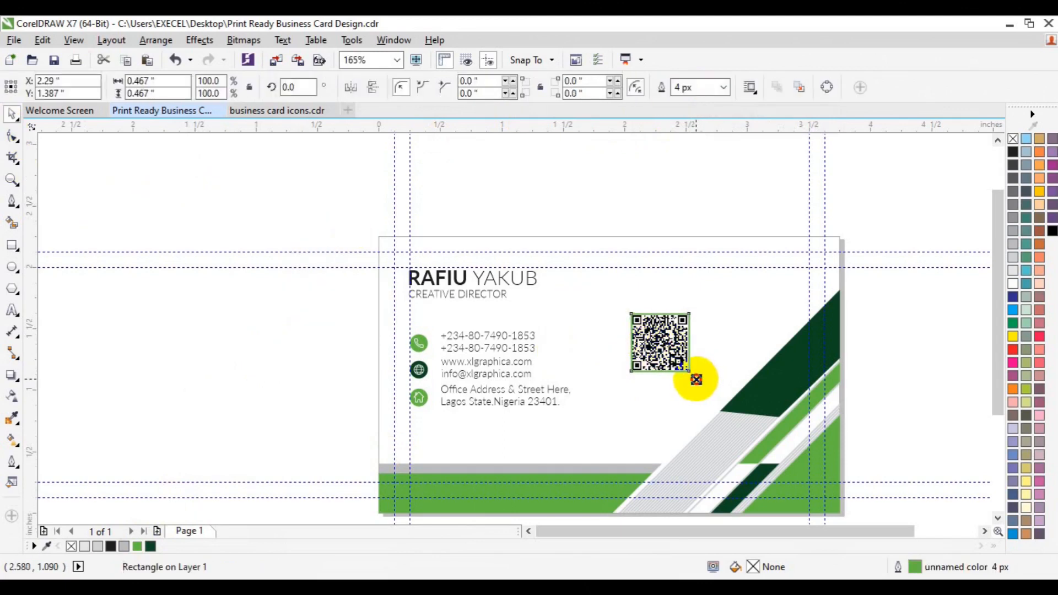
left_click_drag(693, 376, 694, 378)
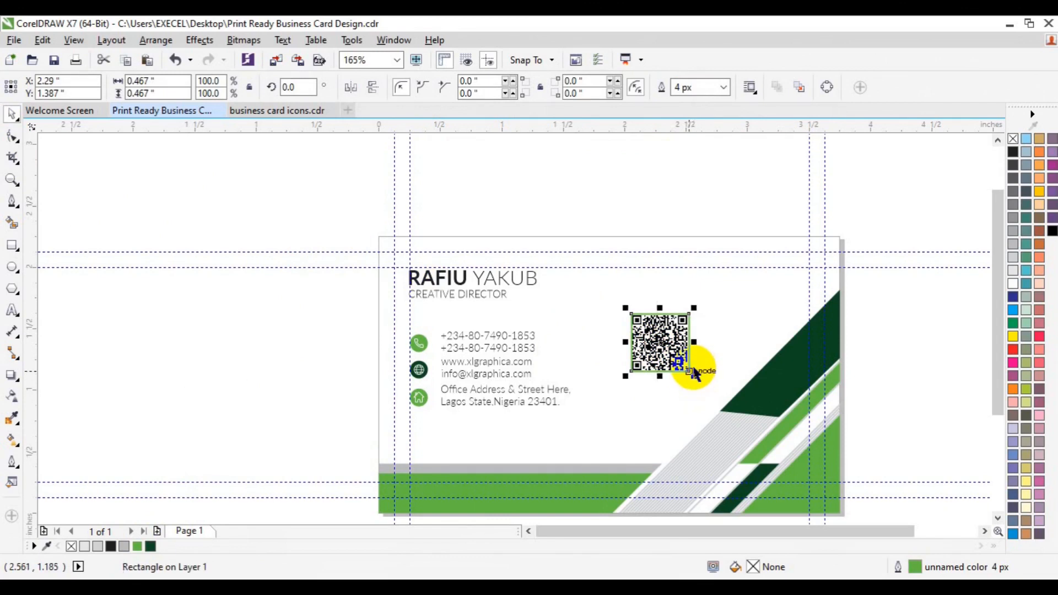
left_click_drag(576, 197, 724, 412)
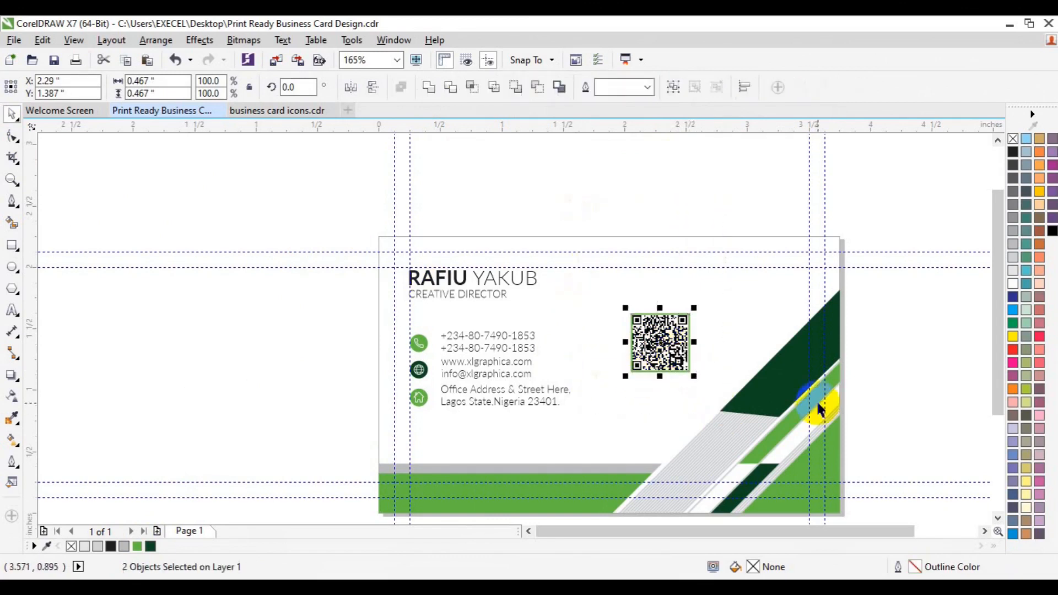
key("ctrl+g")
left_click(912, 348)
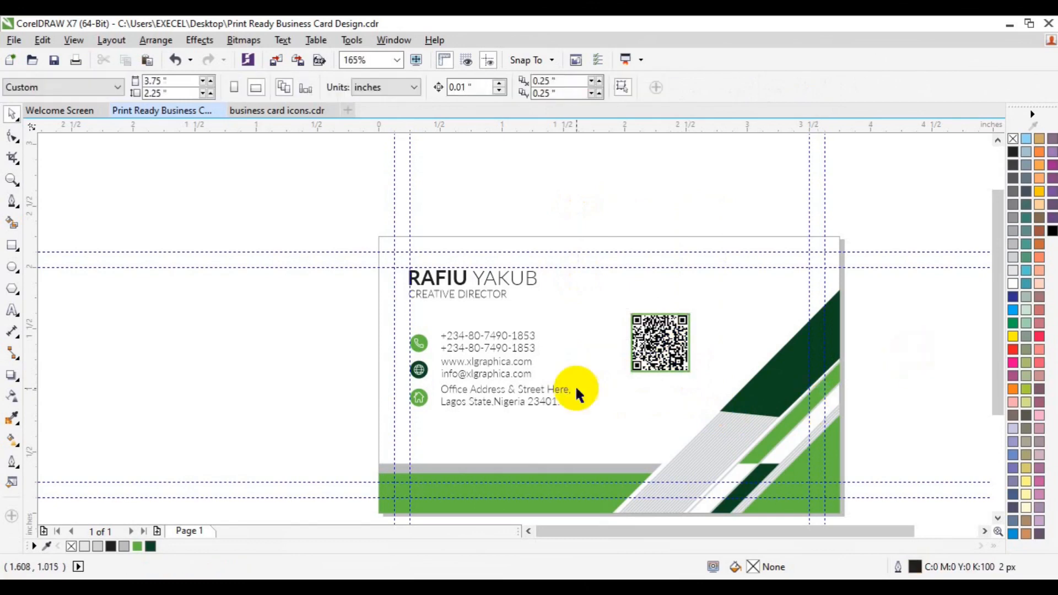
Add a rectangle matching the card's page size
double_click(8, 248)
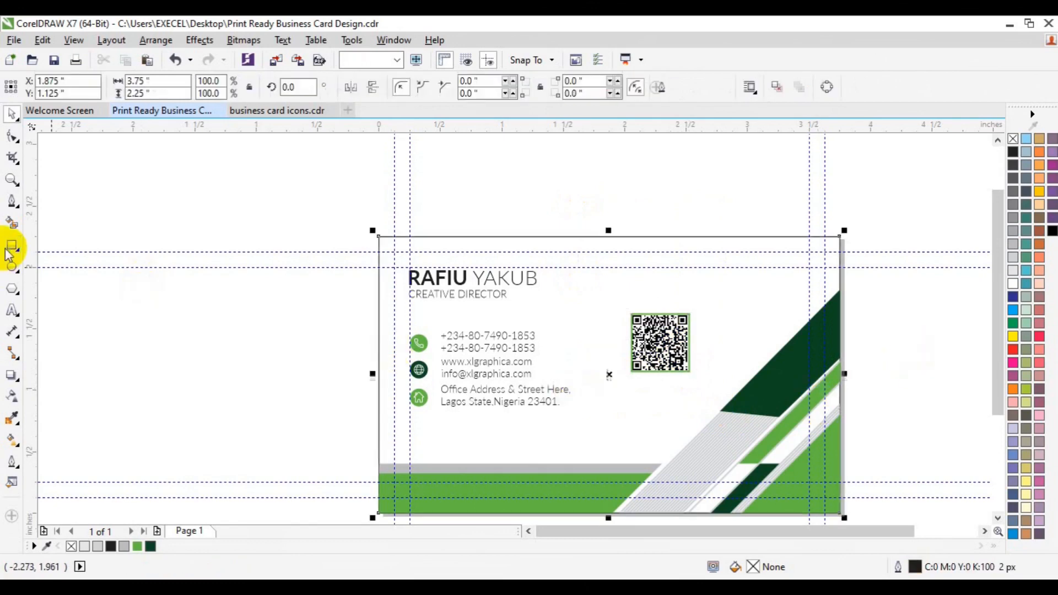
left_click(212, 424)
left_click(997, 518)
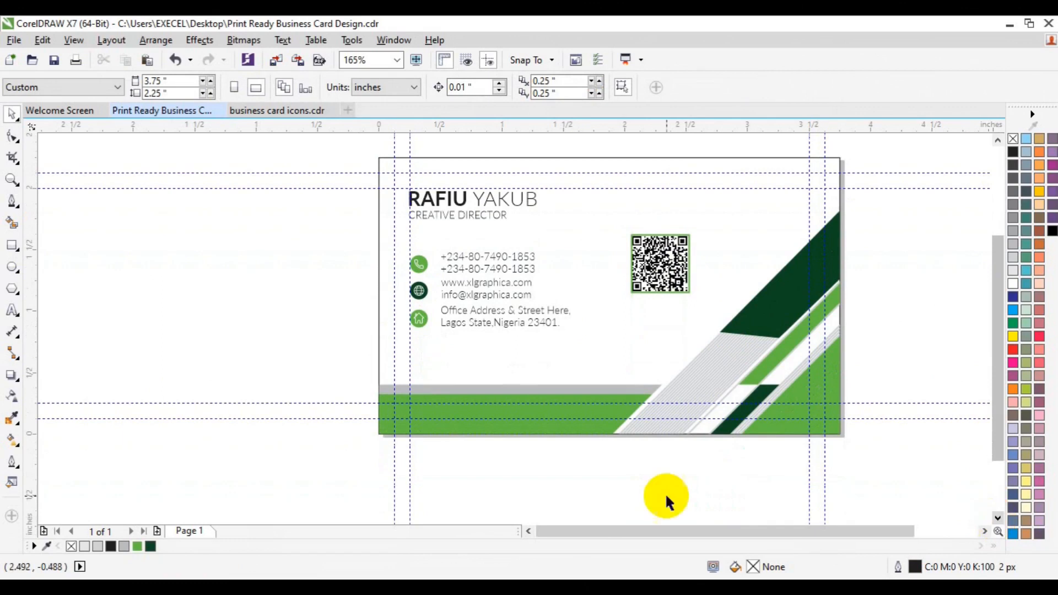
Trim a thin gap from the green bar using a strip rectangle, then save
left_click(12, 245)
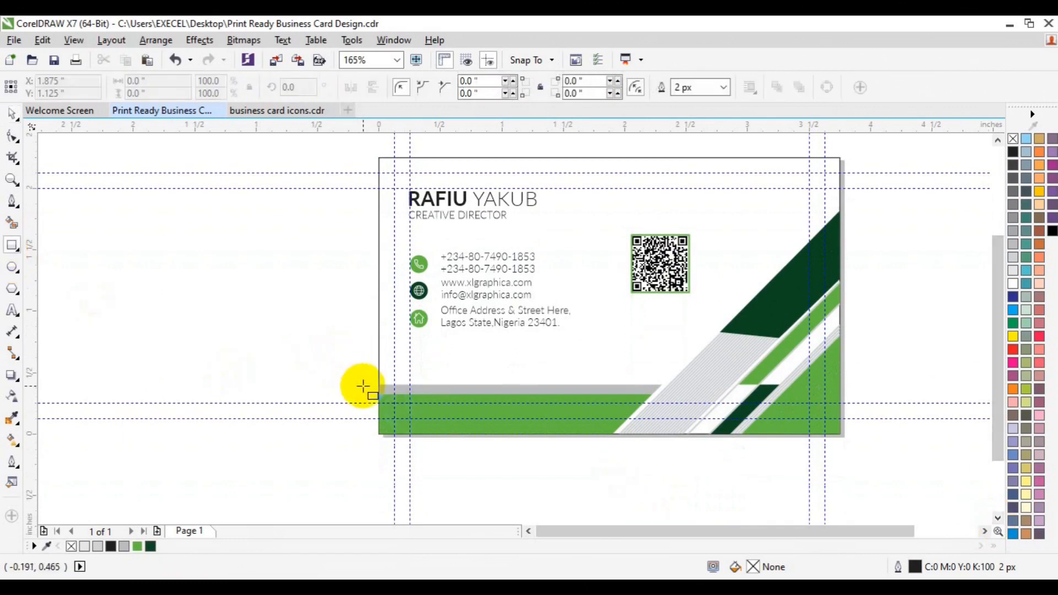
left_click_drag(371, 400, 653, 402)
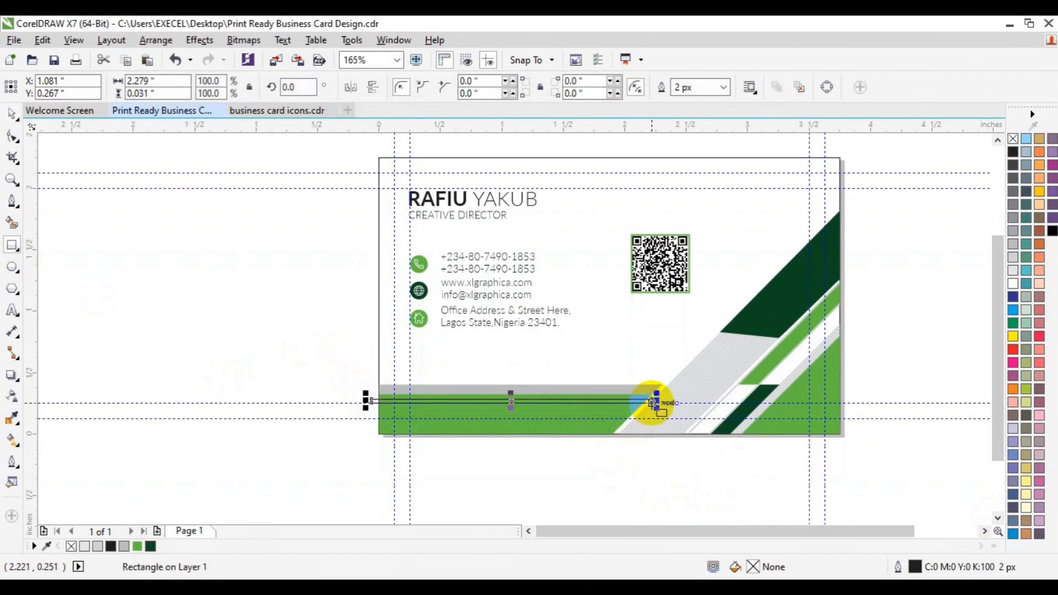
left_click(579, 429, "shift")
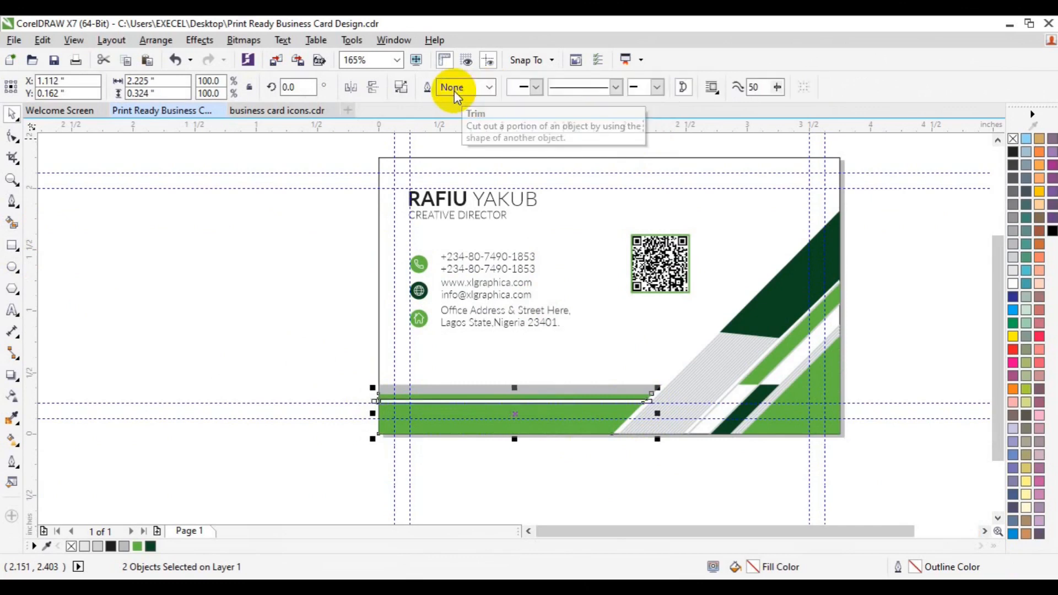
left_click(454, 91)
left_click(334, 335)
left_click(642, 401)
key("Delete")
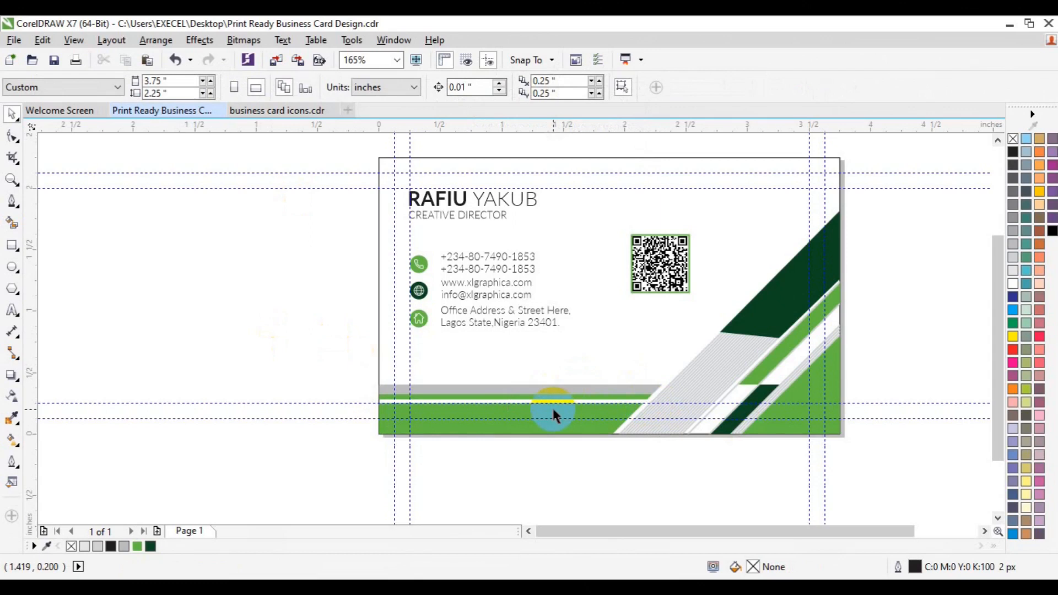
key("ctrl+s")
Delete the name, contacts, icons, QR code and the bottom grey and green bars
left_click_drag(350, 148, 710, 373)
key("Delete")
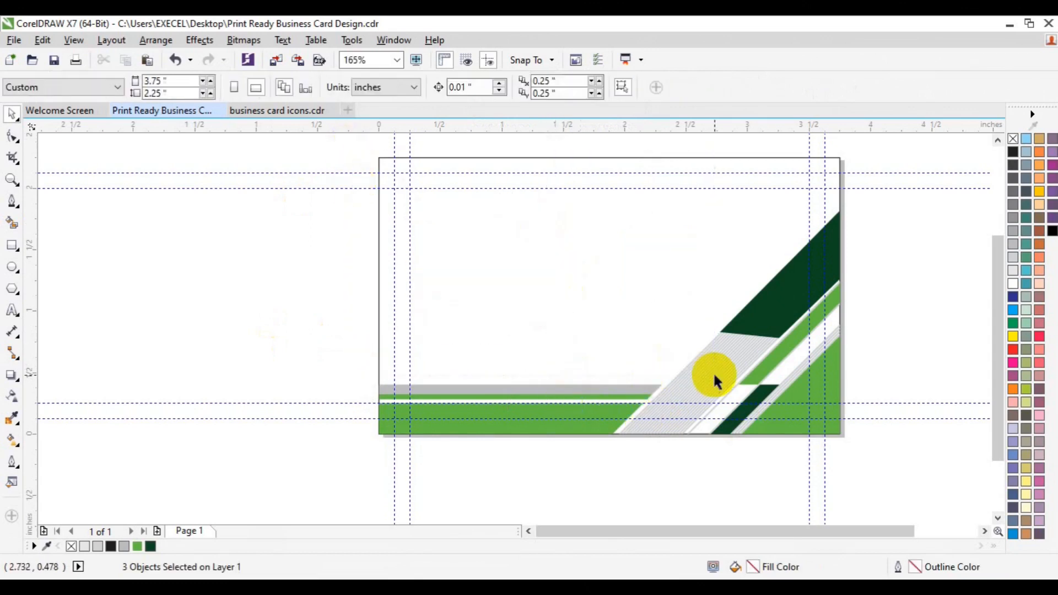
left_click_drag(326, 349, 662, 476)
key("Delete")
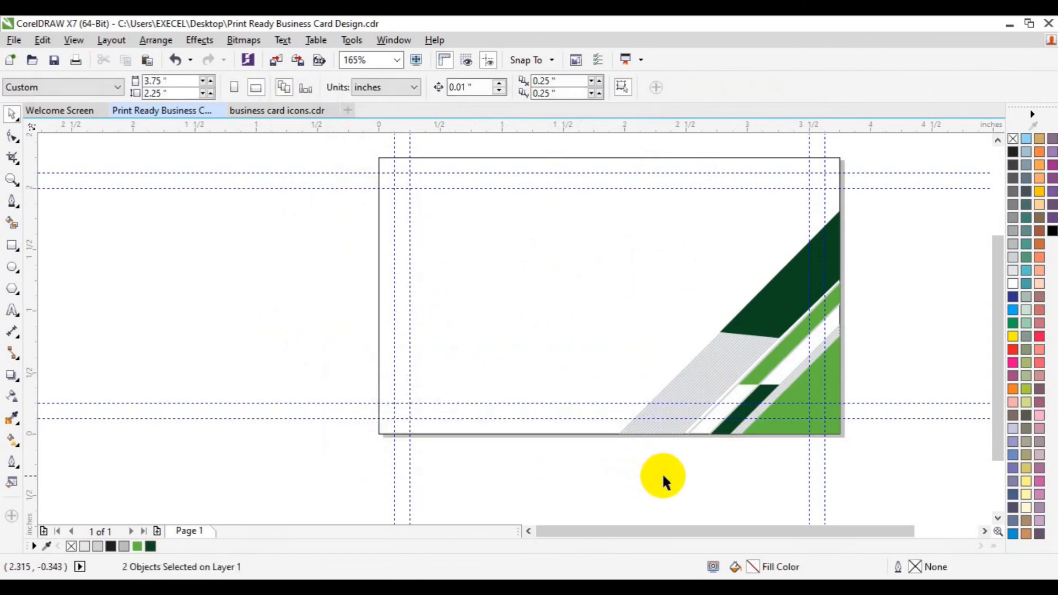
Group the 31 stripe pieces, duplicate them and align the copy to the card's top-left
left_click_drag(885, 203, 591, 483)
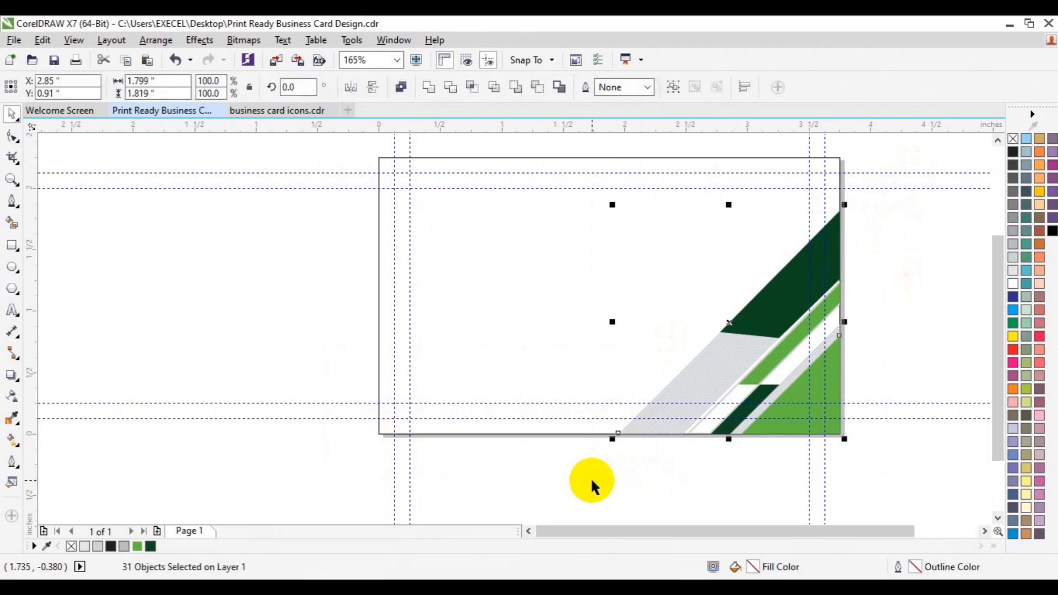
key("ctrl+g")
key("Right")
key("Up")
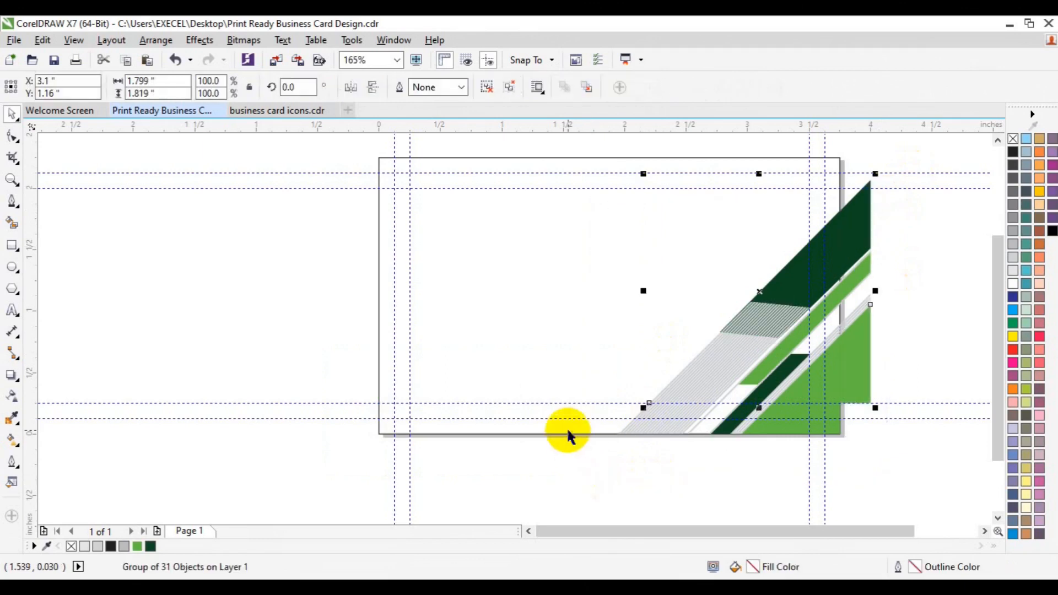
left_click(520, 318, "shift")
key("t")
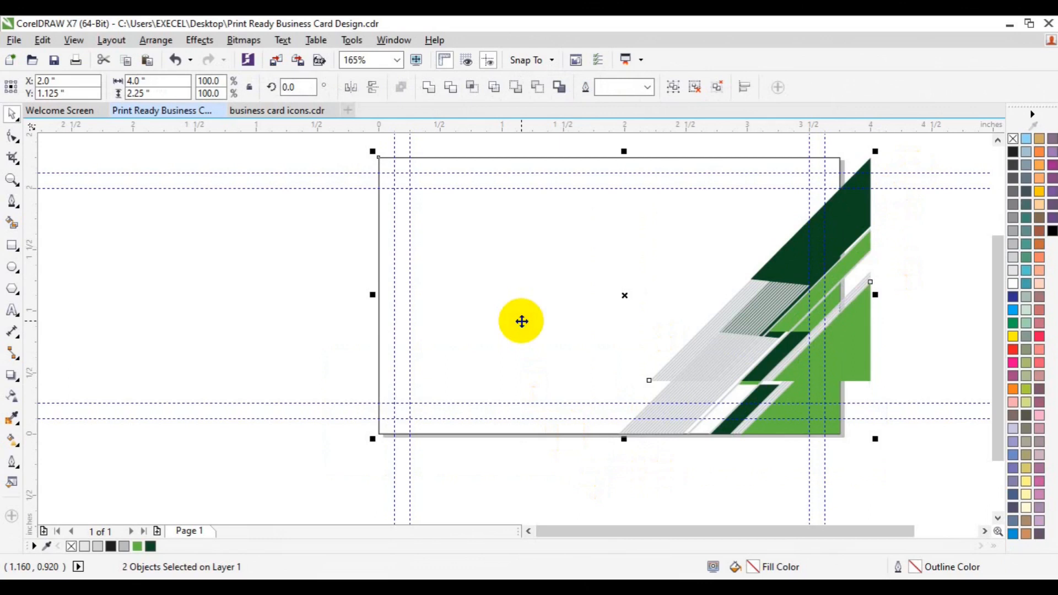
key("r")
key("l")
Mirror the copied stripes horizontally and vertically
left_click(240, 286)
left_click(486, 301)
left_click(347, 90)
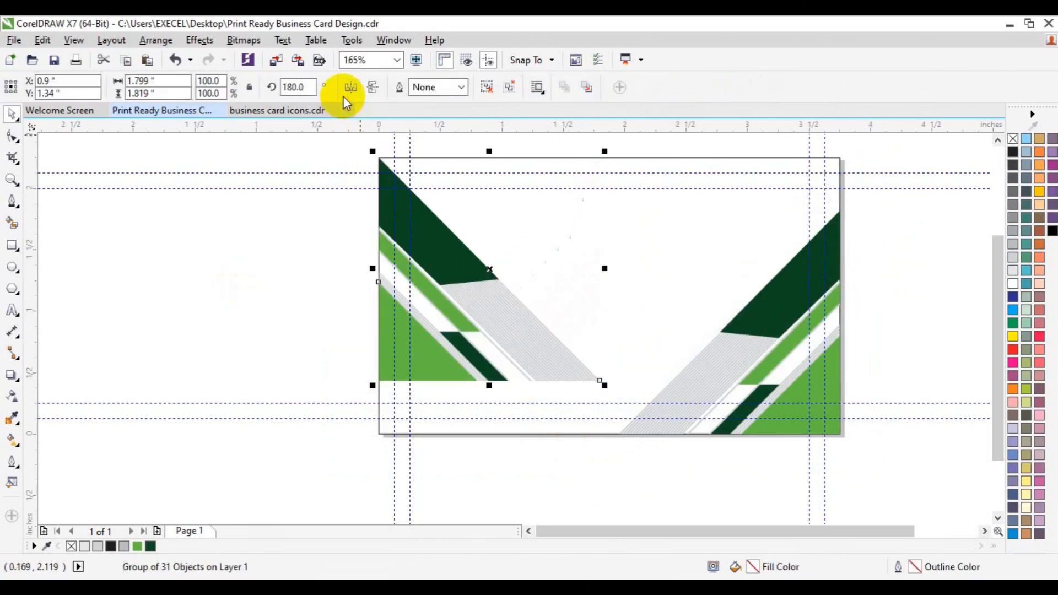
left_click(374, 89)
left_click(176, 265)
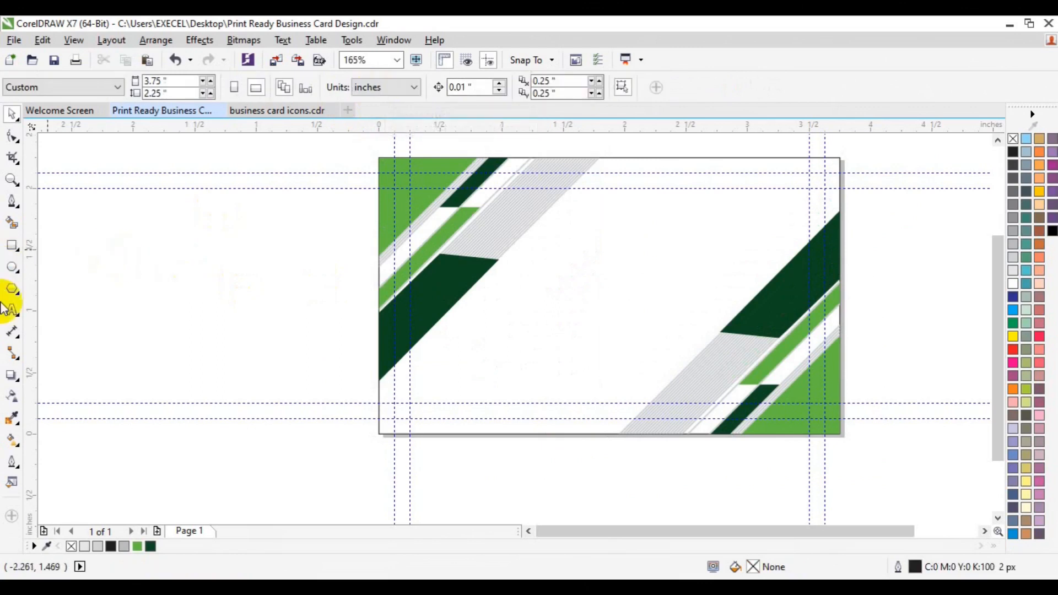
Type 'EXCEL GRAPHICS' and 'AND MULTIMEDIA' on two lines near the card's centre
key("F8")
left_click(525, 320)
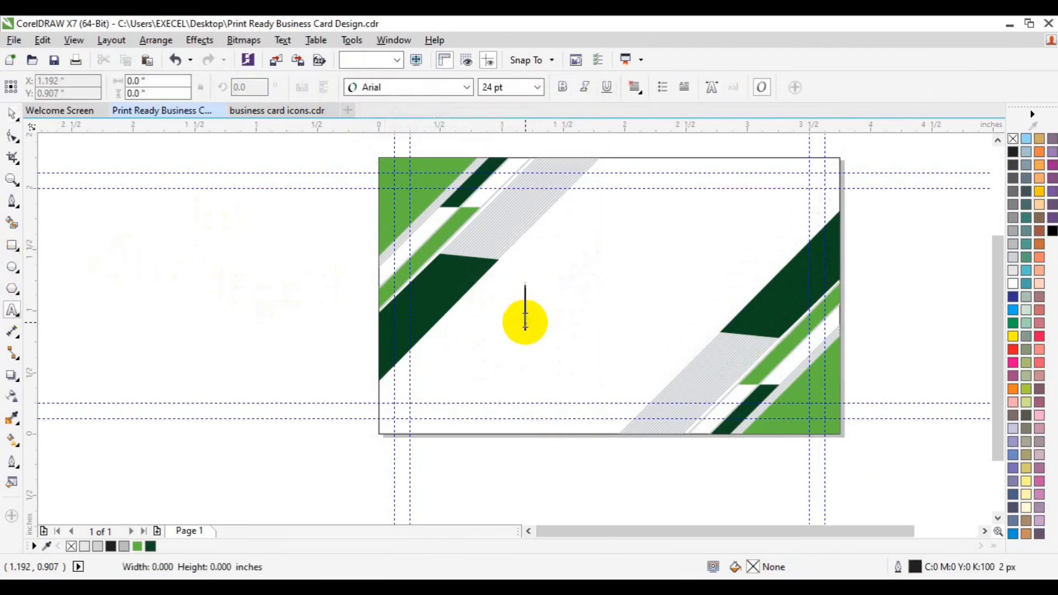
type("EXCEL ")
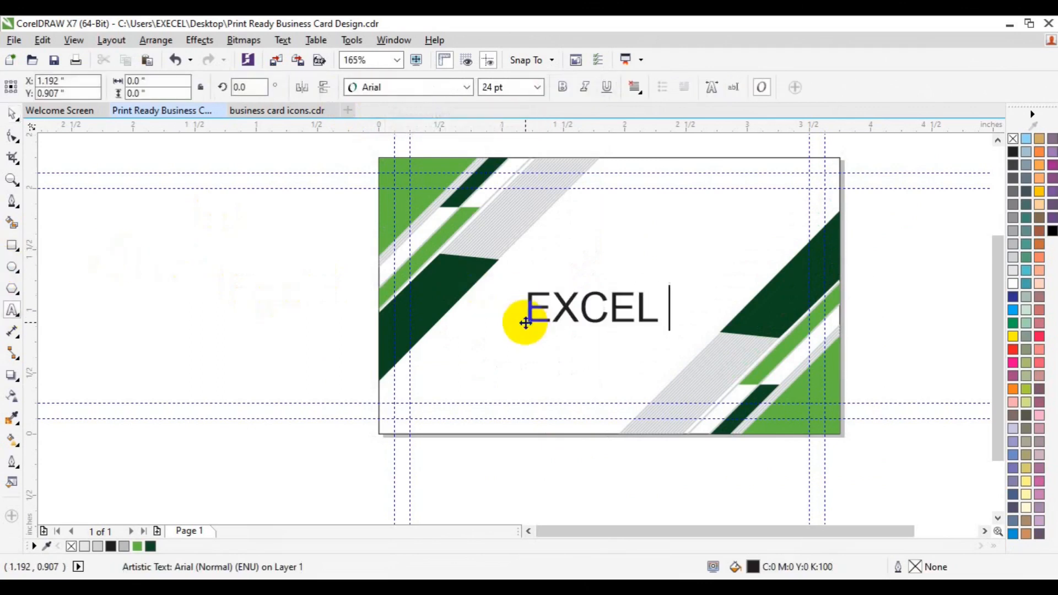
type("GRAPHICS")
key("Return")
type("AND MULTIMEDIA")
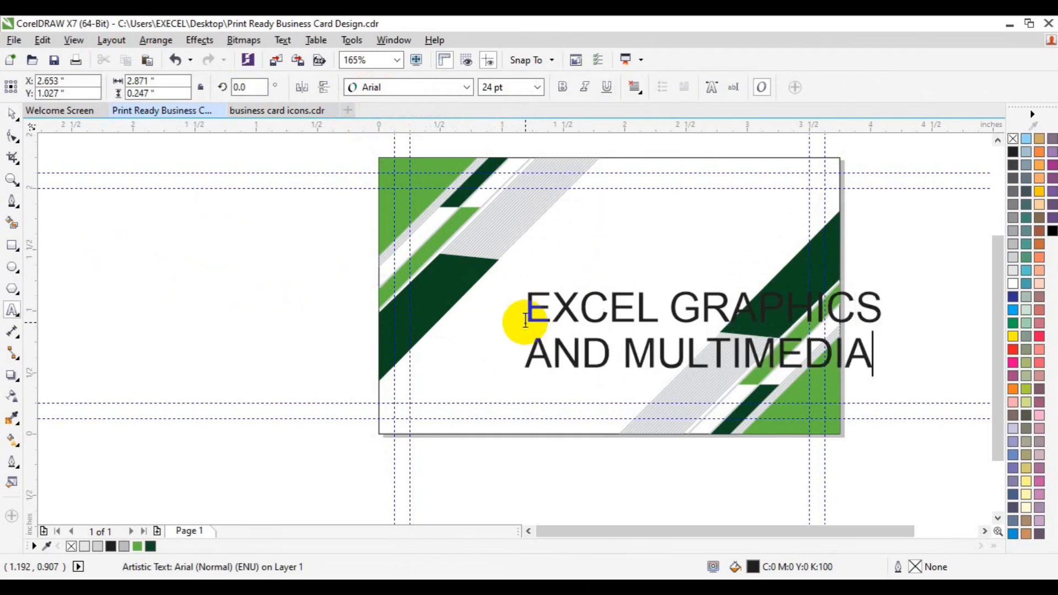
Set the company name to 7 pt Lato (Bold)
key("ctrl+a")
left_click(537, 87)
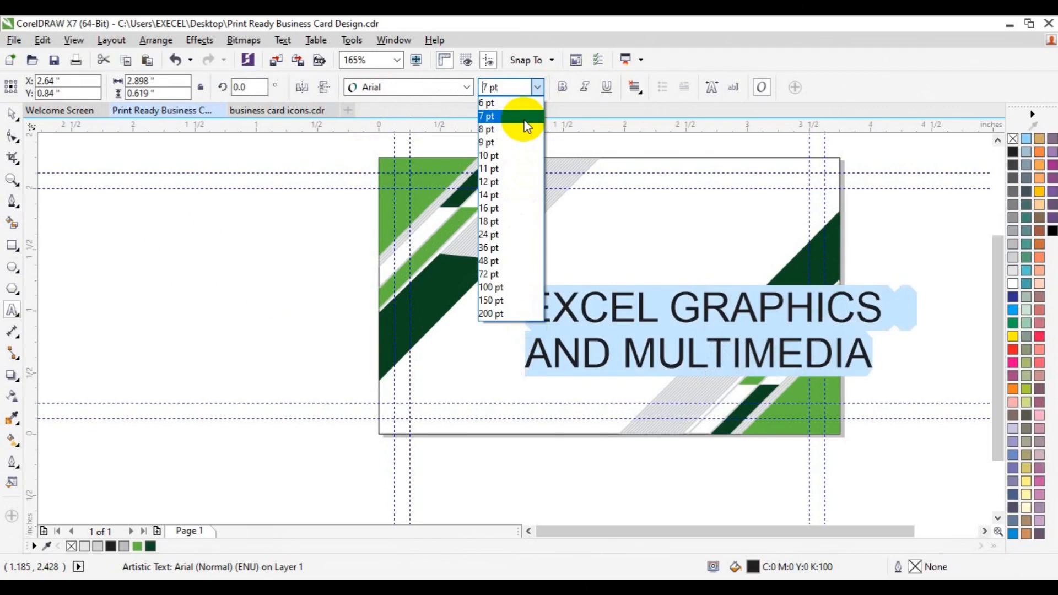
left_click(523, 117)
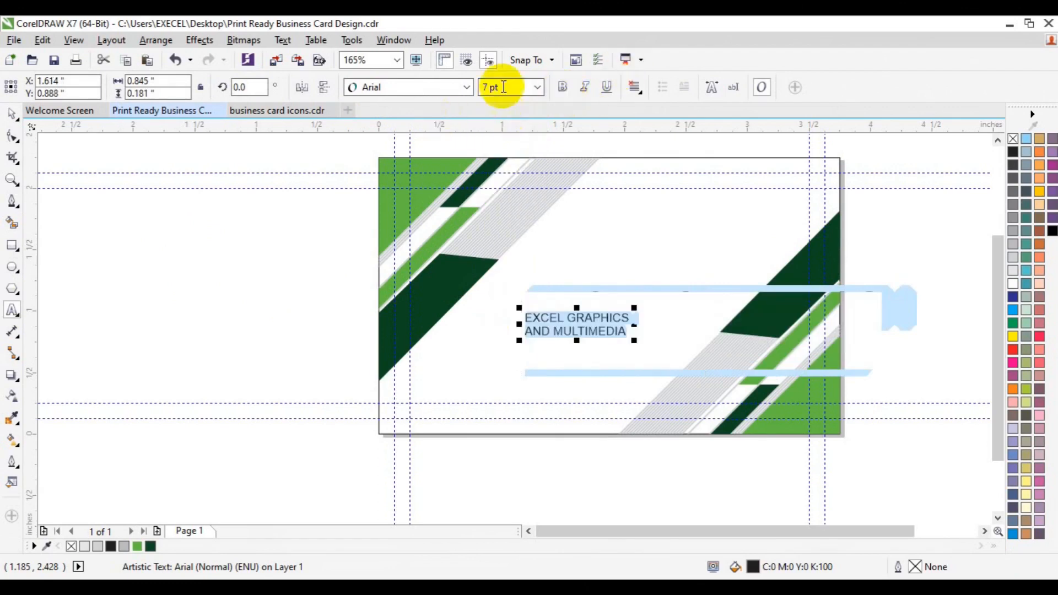
left_click(468, 85)
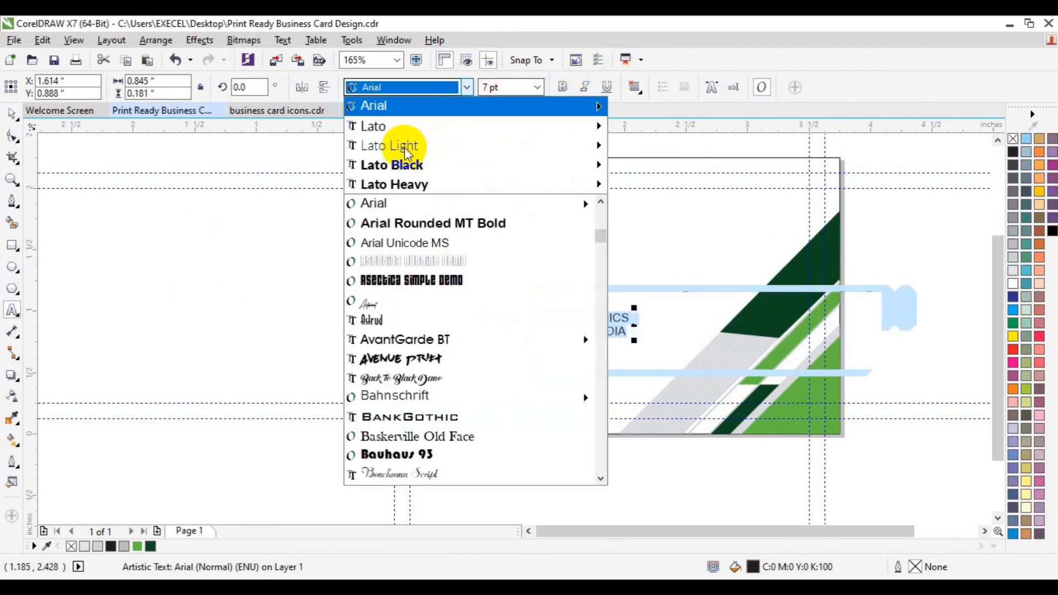
mouse_move(411, 147)
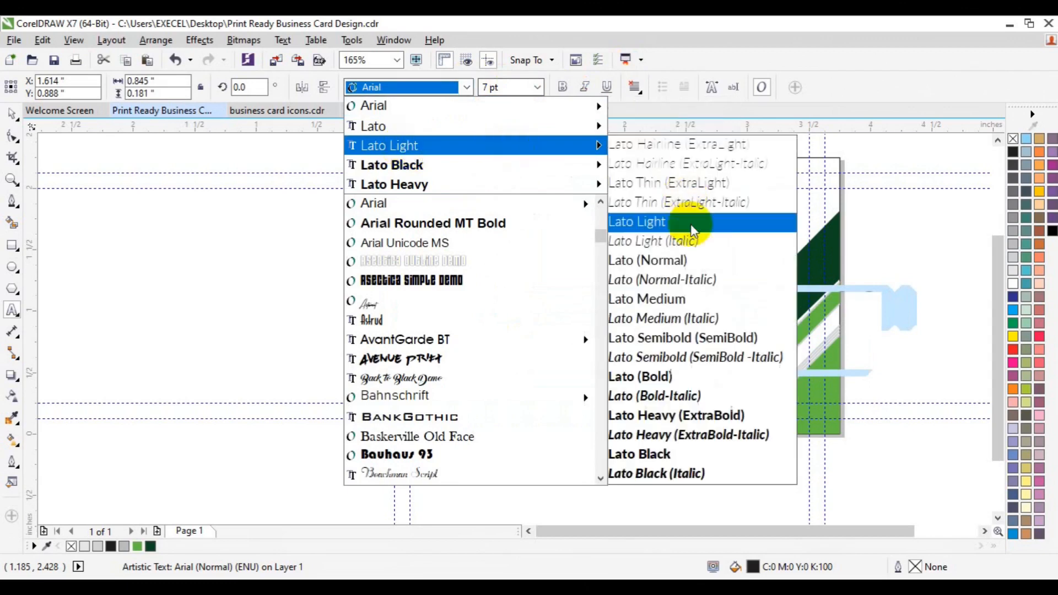
left_click(683, 380)
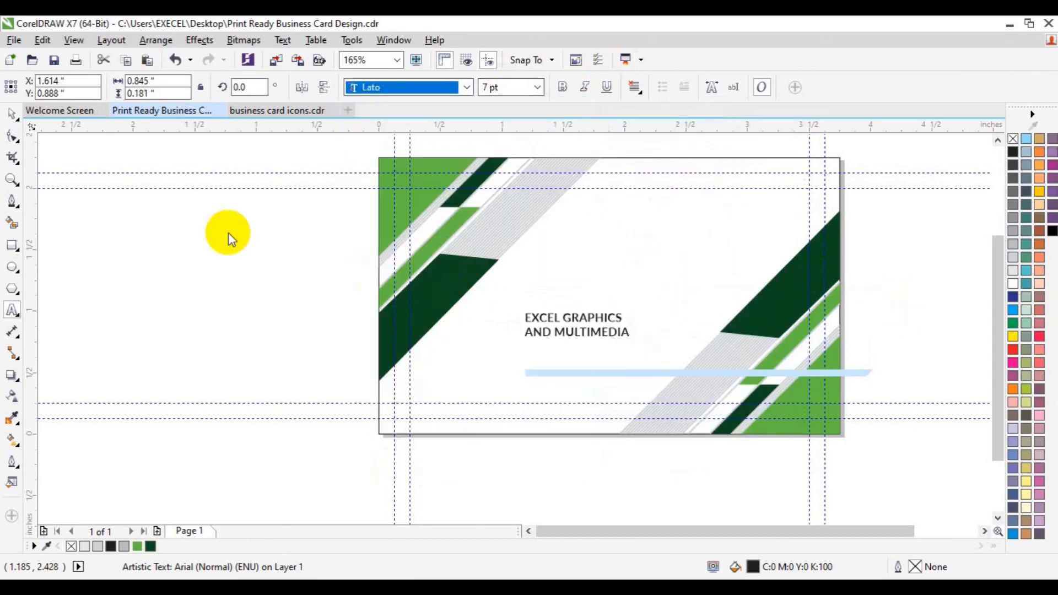
Force-justify the company name lines
left_click(13, 113)
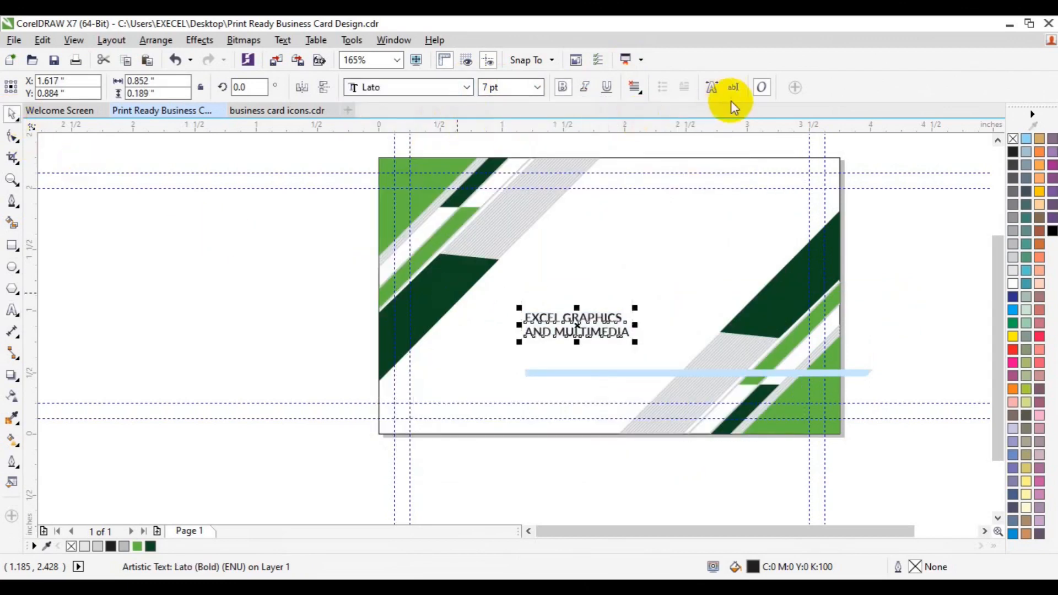
left_click(635, 87)
left_click(676, 192)
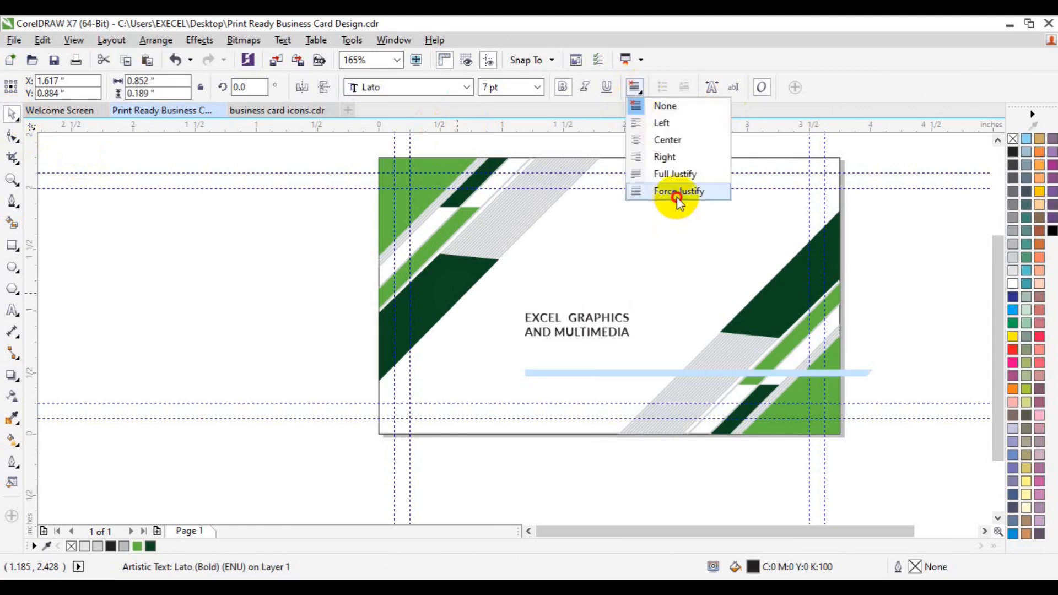
left_click(779, 301)
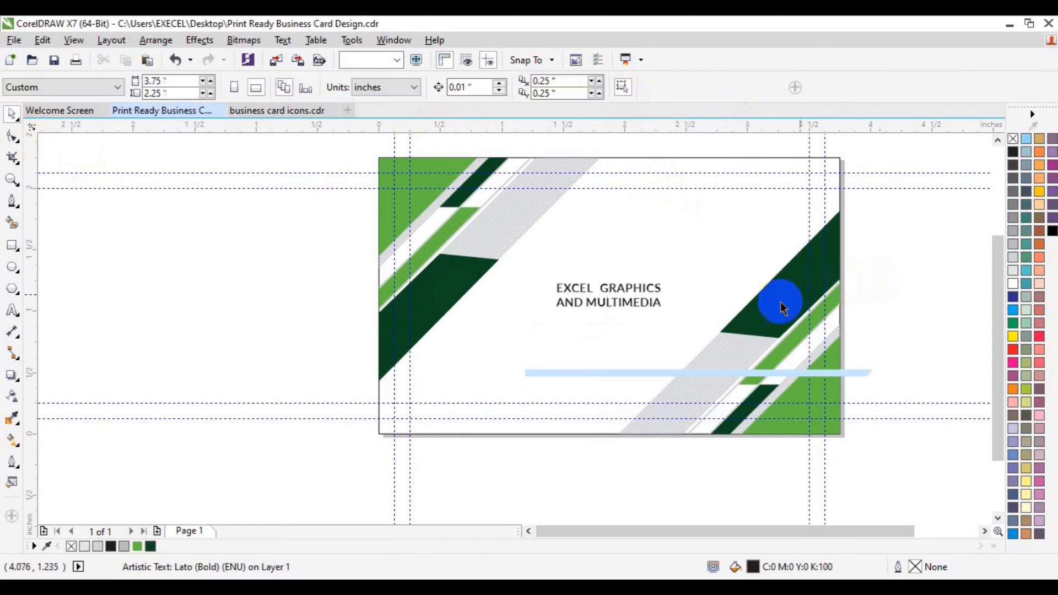
left_click(994, 479)
left_click_drag(999, 464, 990, 408)
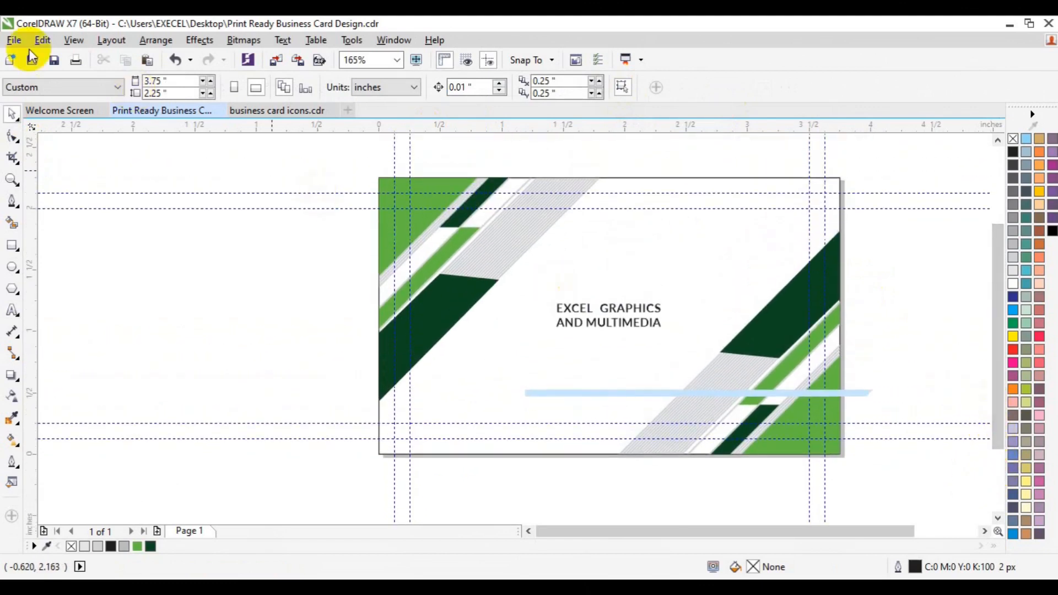
Save As 'Print Ready Business Card Design' on the Desktop
left_click(14, 40)
left_click(59, 188)
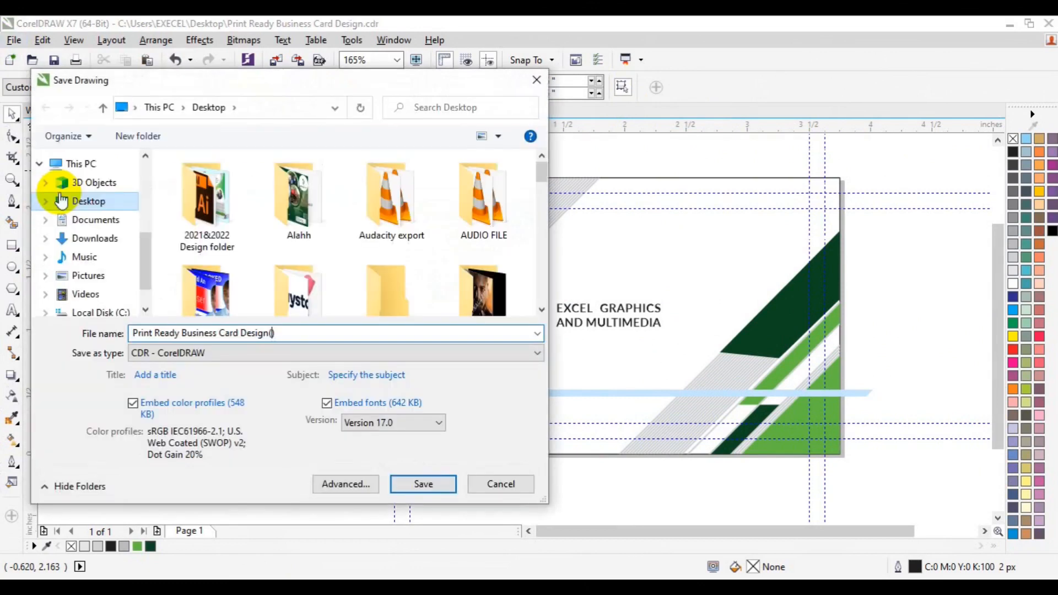
left_click(410, 477)
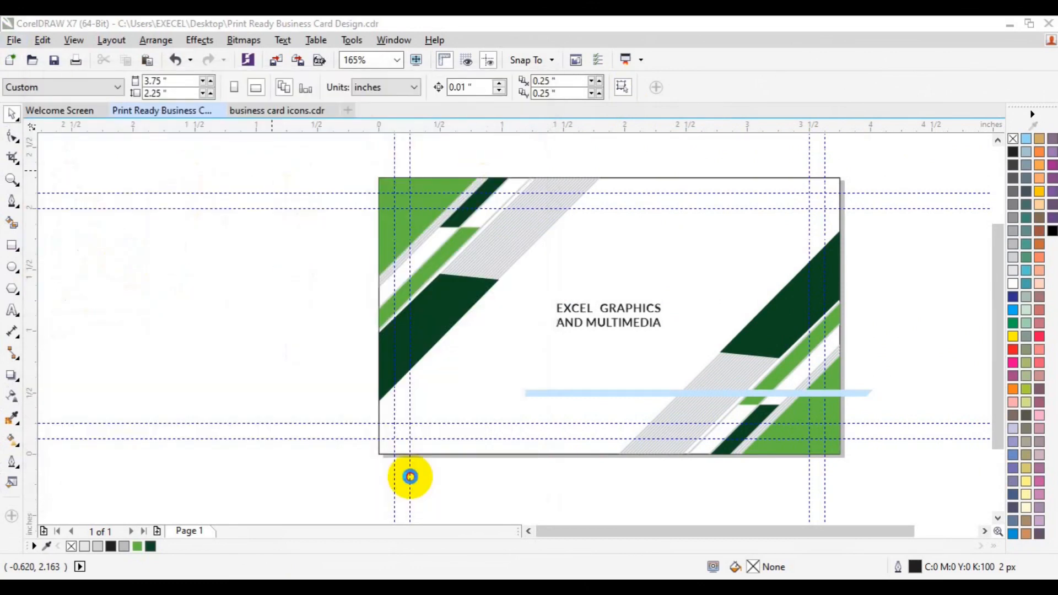